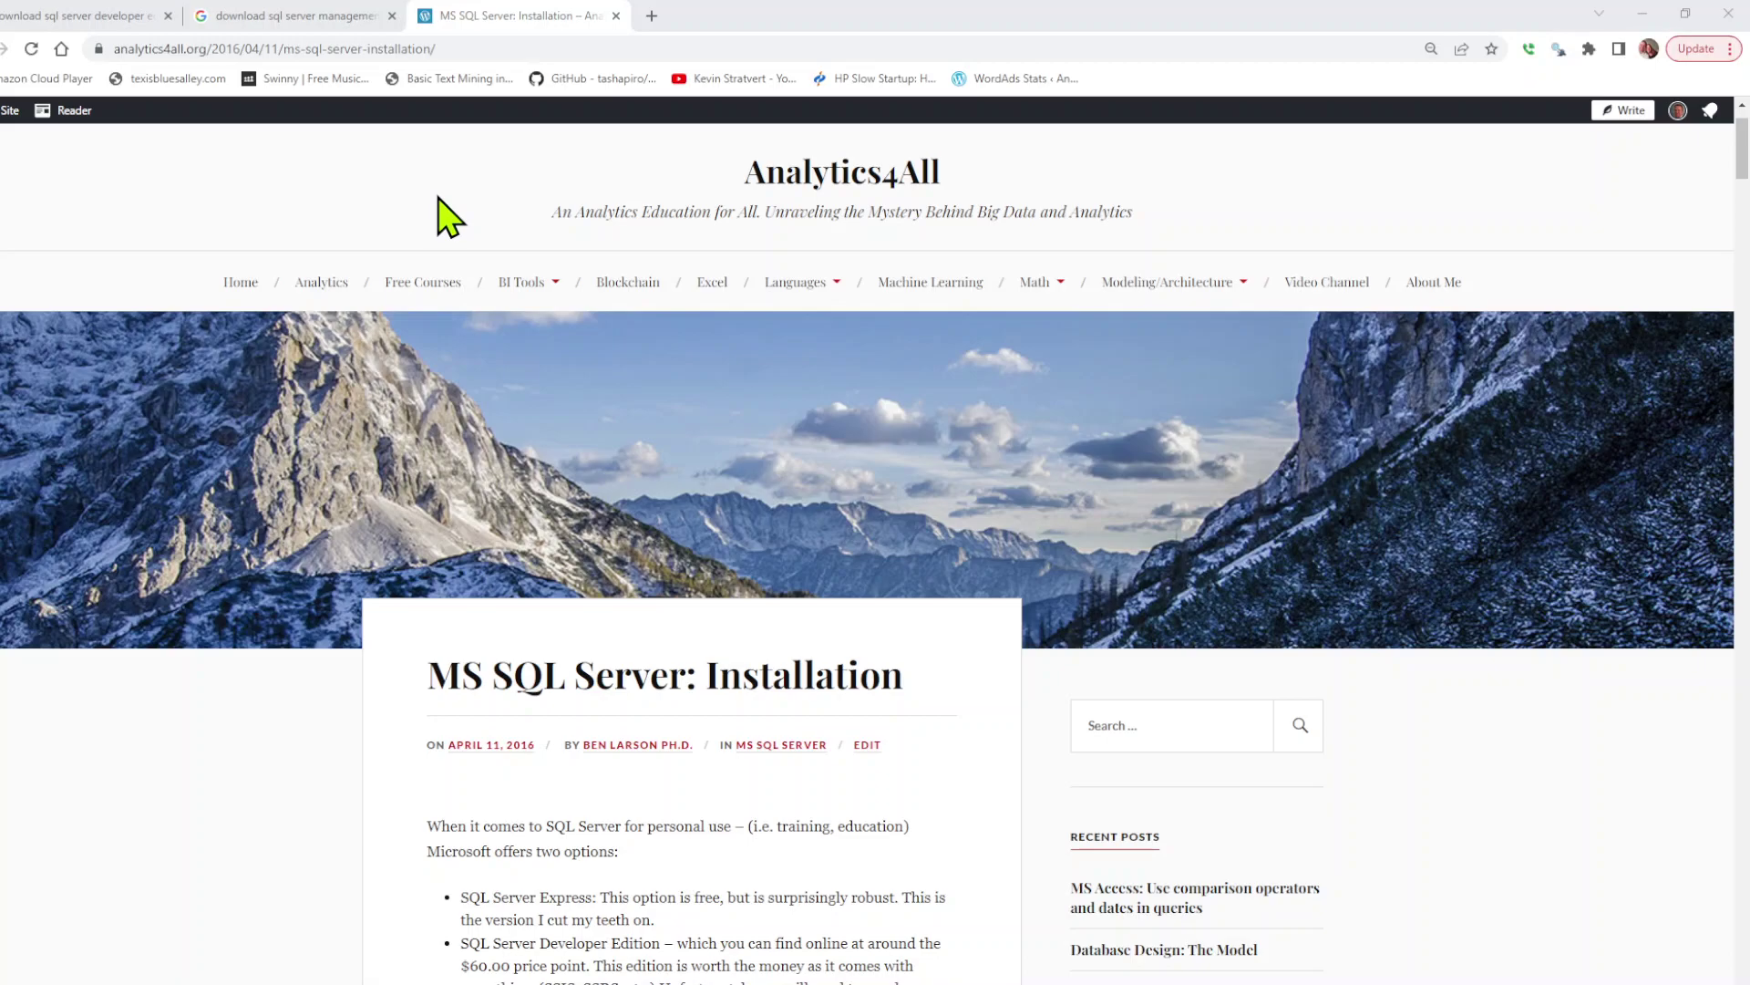
Step: Open Microsoft's SQL Server Downloads page from the Developer edition search results and locate the free specialized editions
click(66, 16)
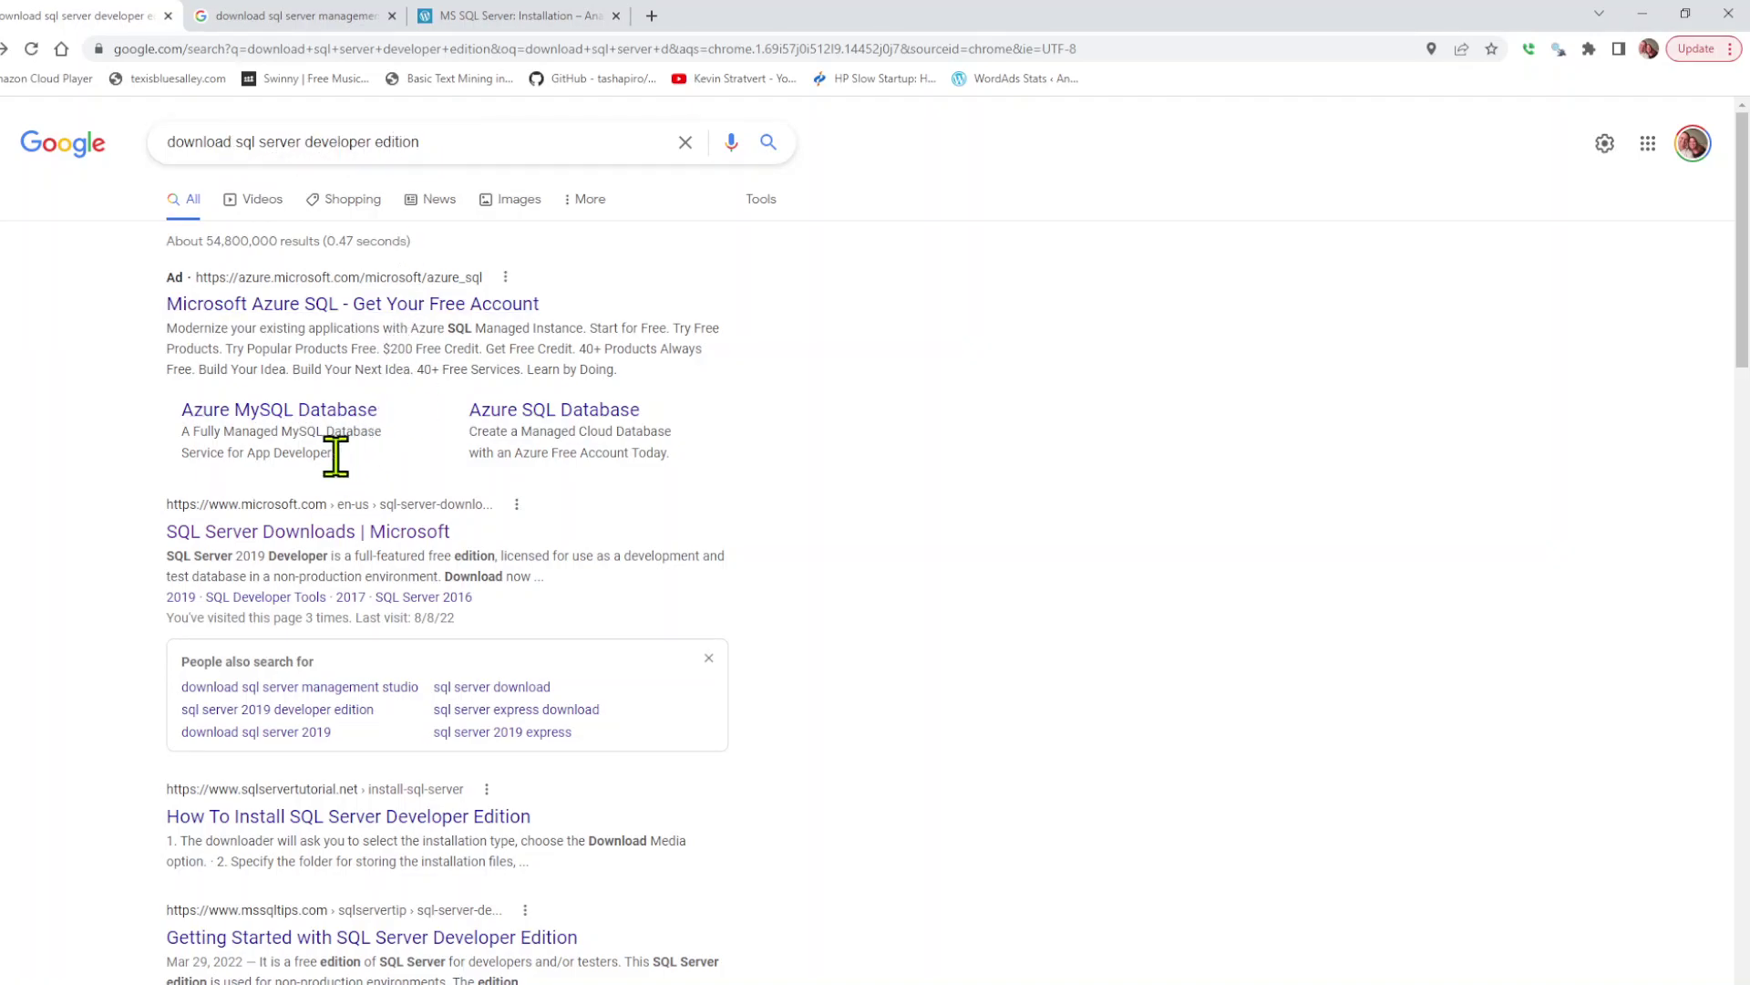
click(271, 537)
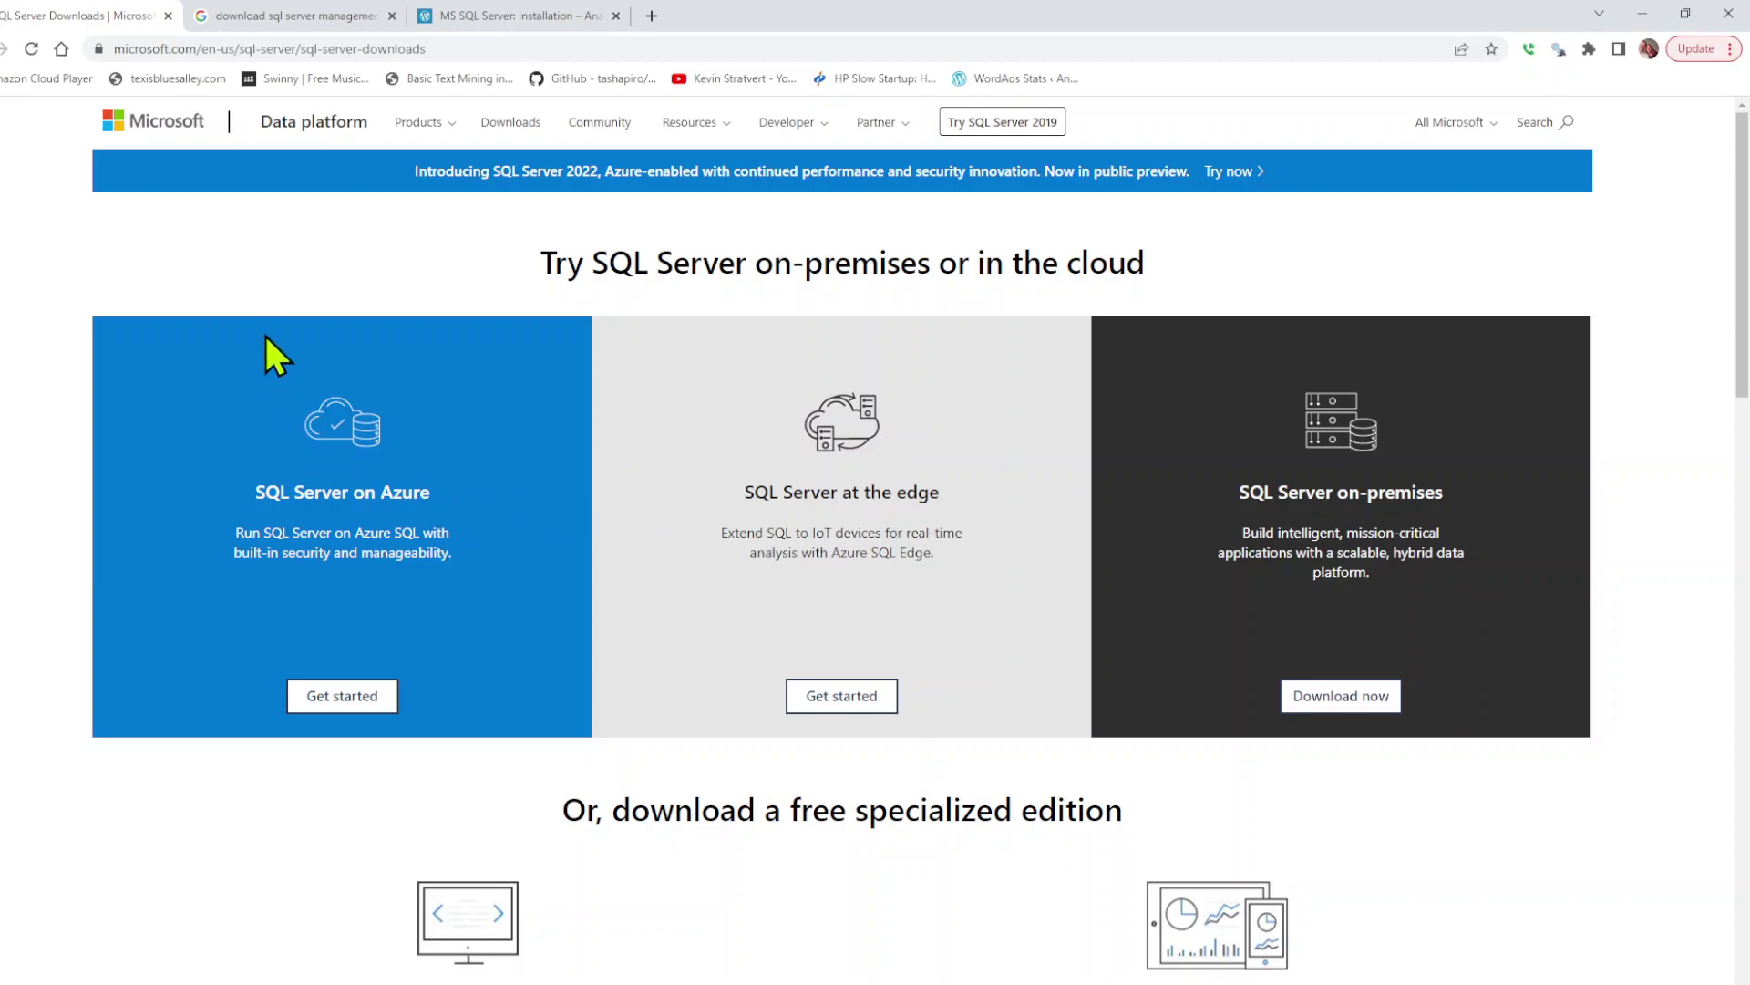
scroll(266, 336, down, 4)
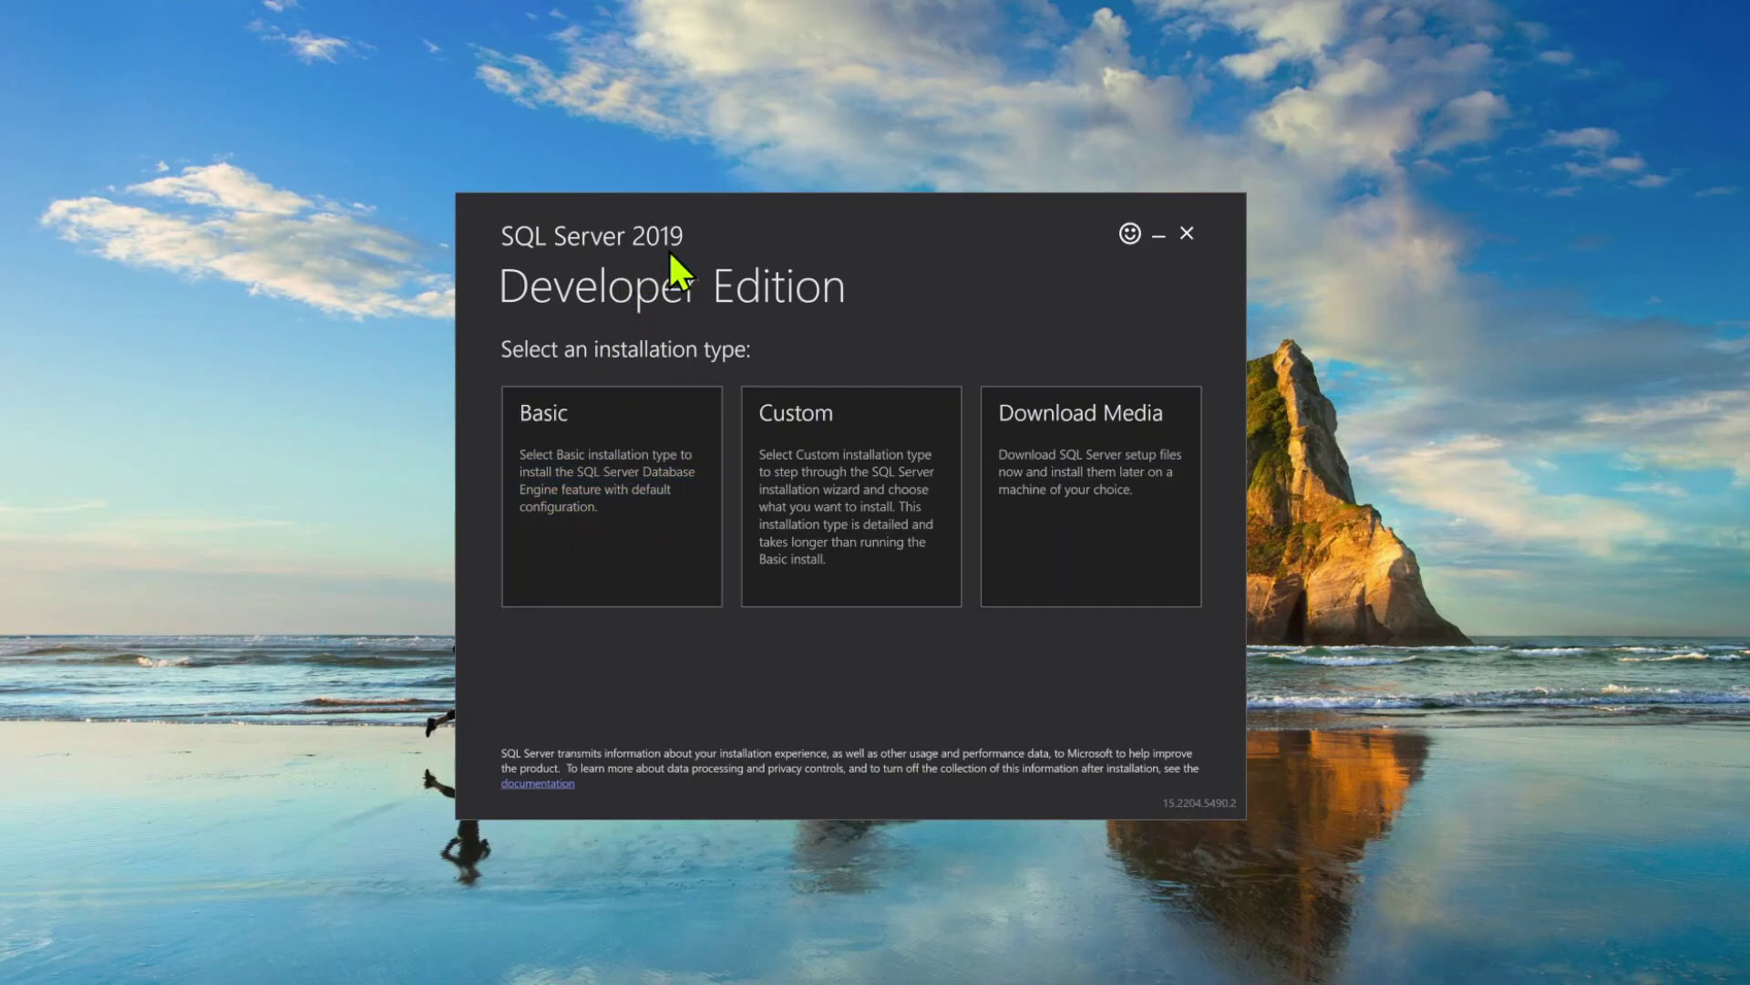
Step: Install SQL Server 2019 Developer Edition with the Basic type, accepting the license terms and the default install location
click(610, 430)
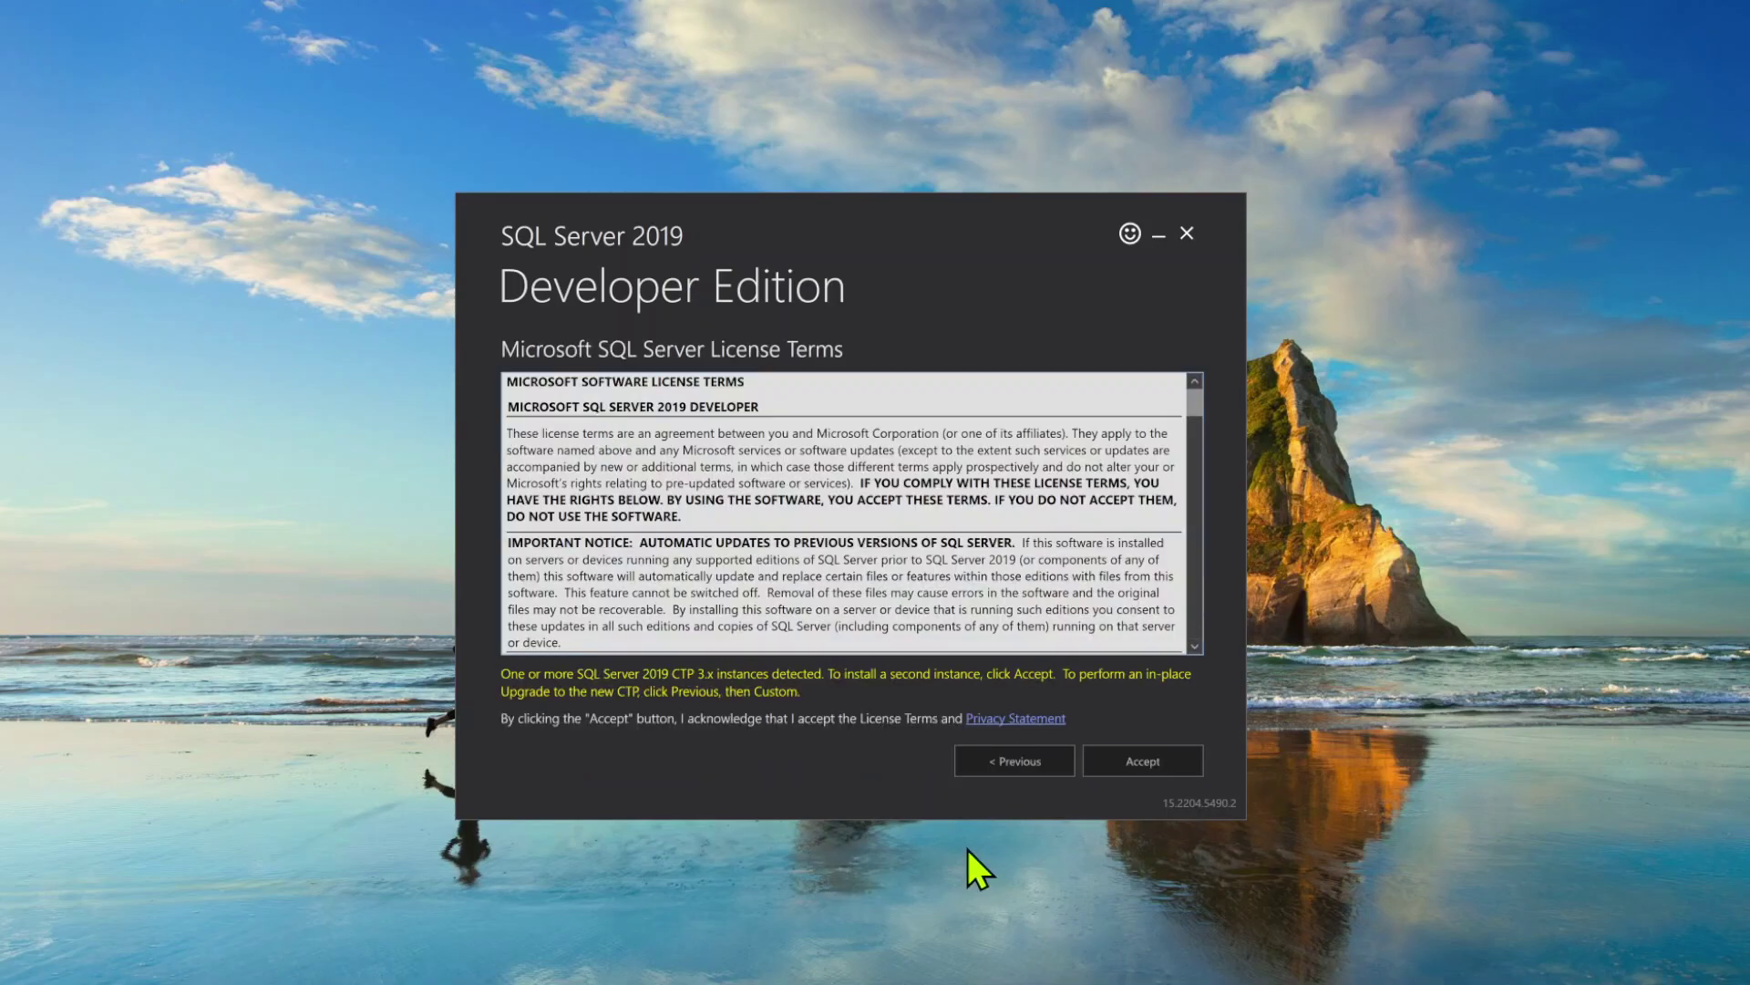
click(1145, 773)
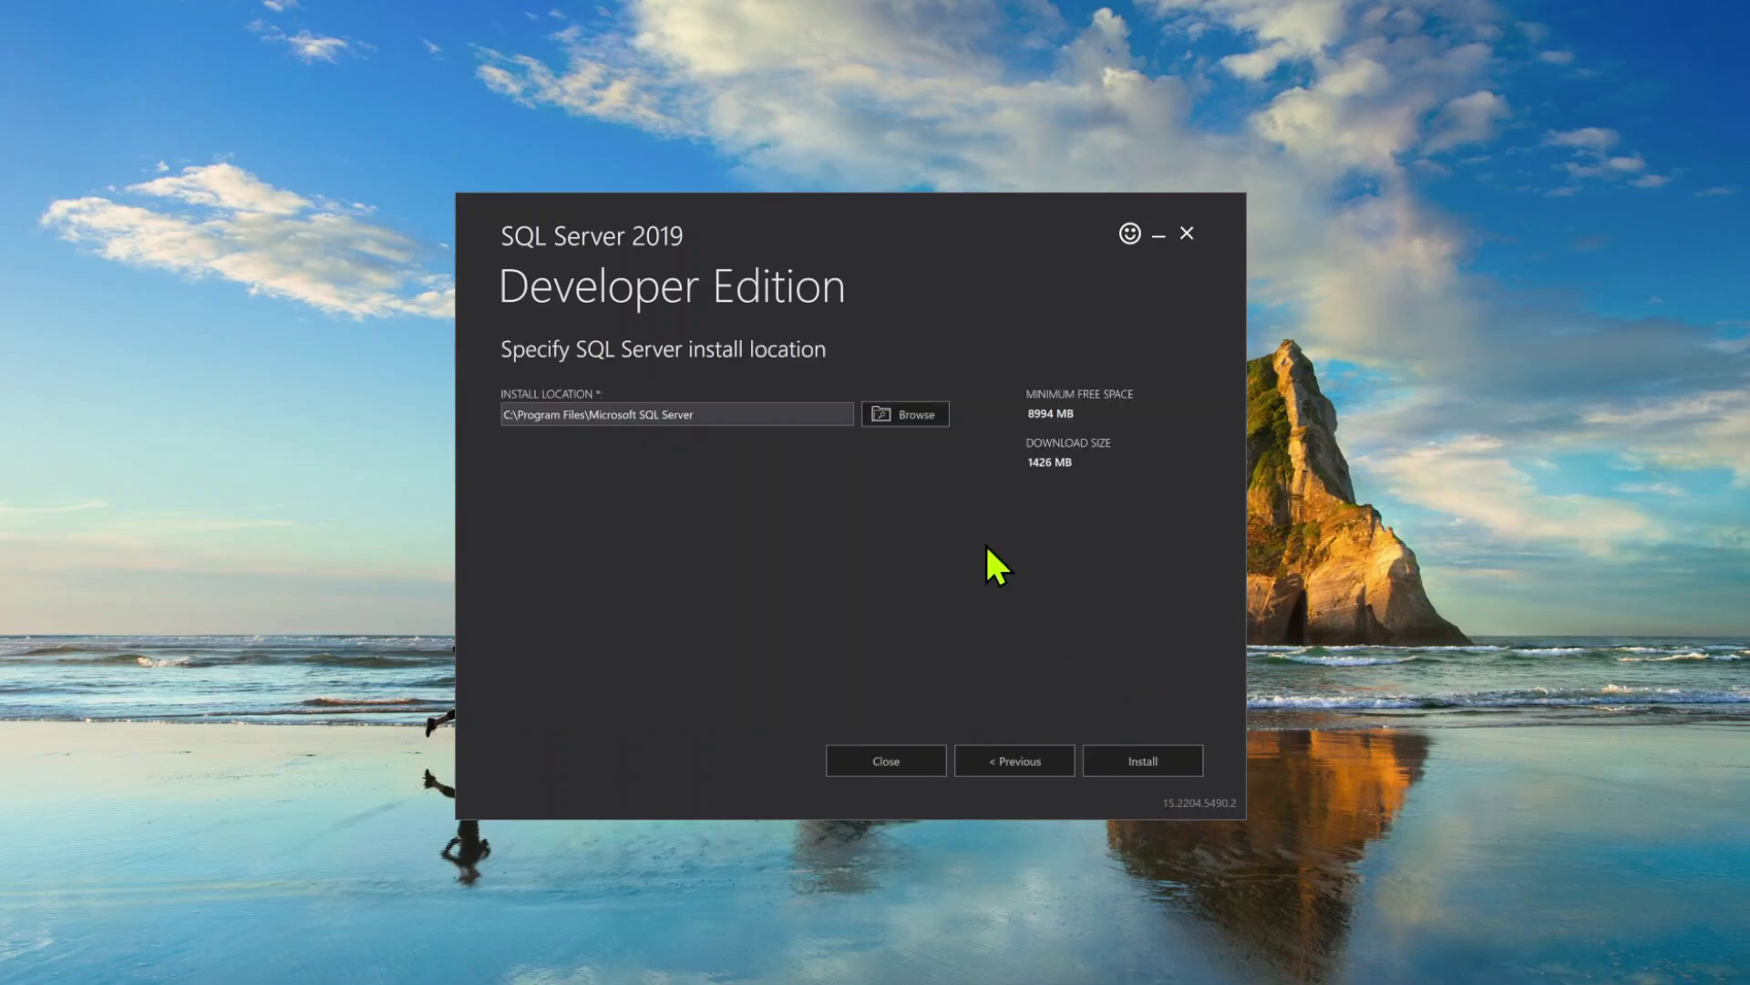
click(1135, 773)
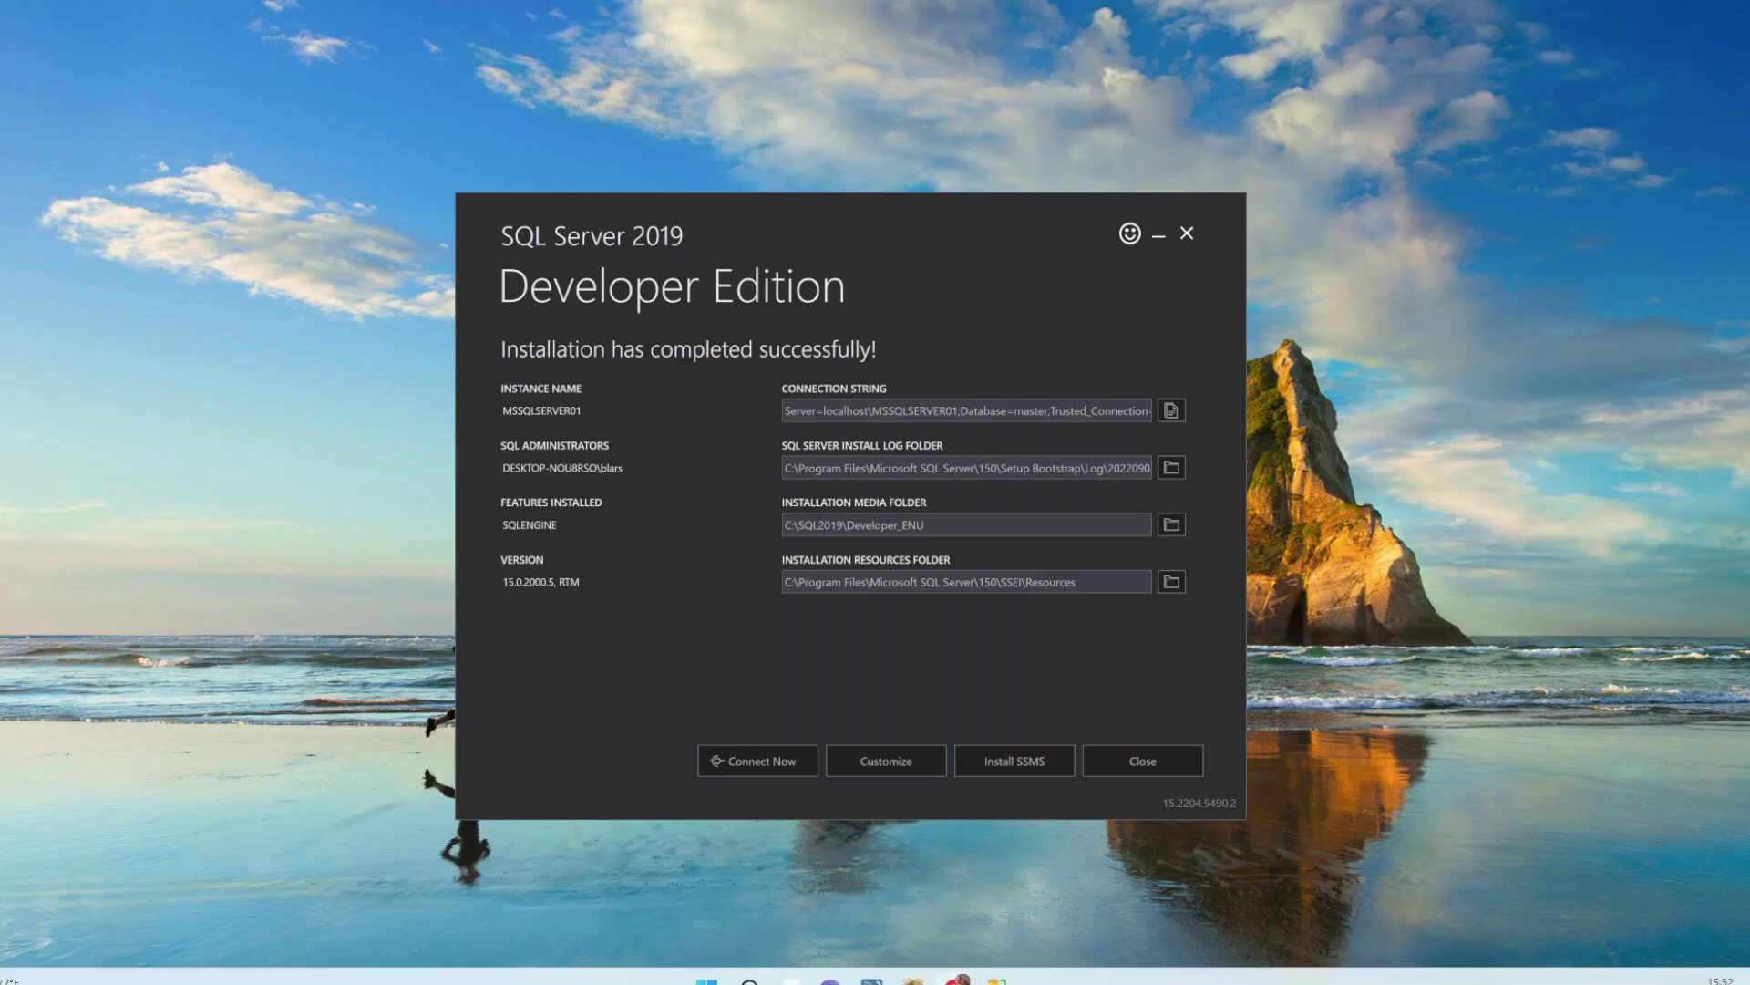
Step: Switch to Chrome and open the search results for downloading SQL Server Management Studio
click(955, 977)
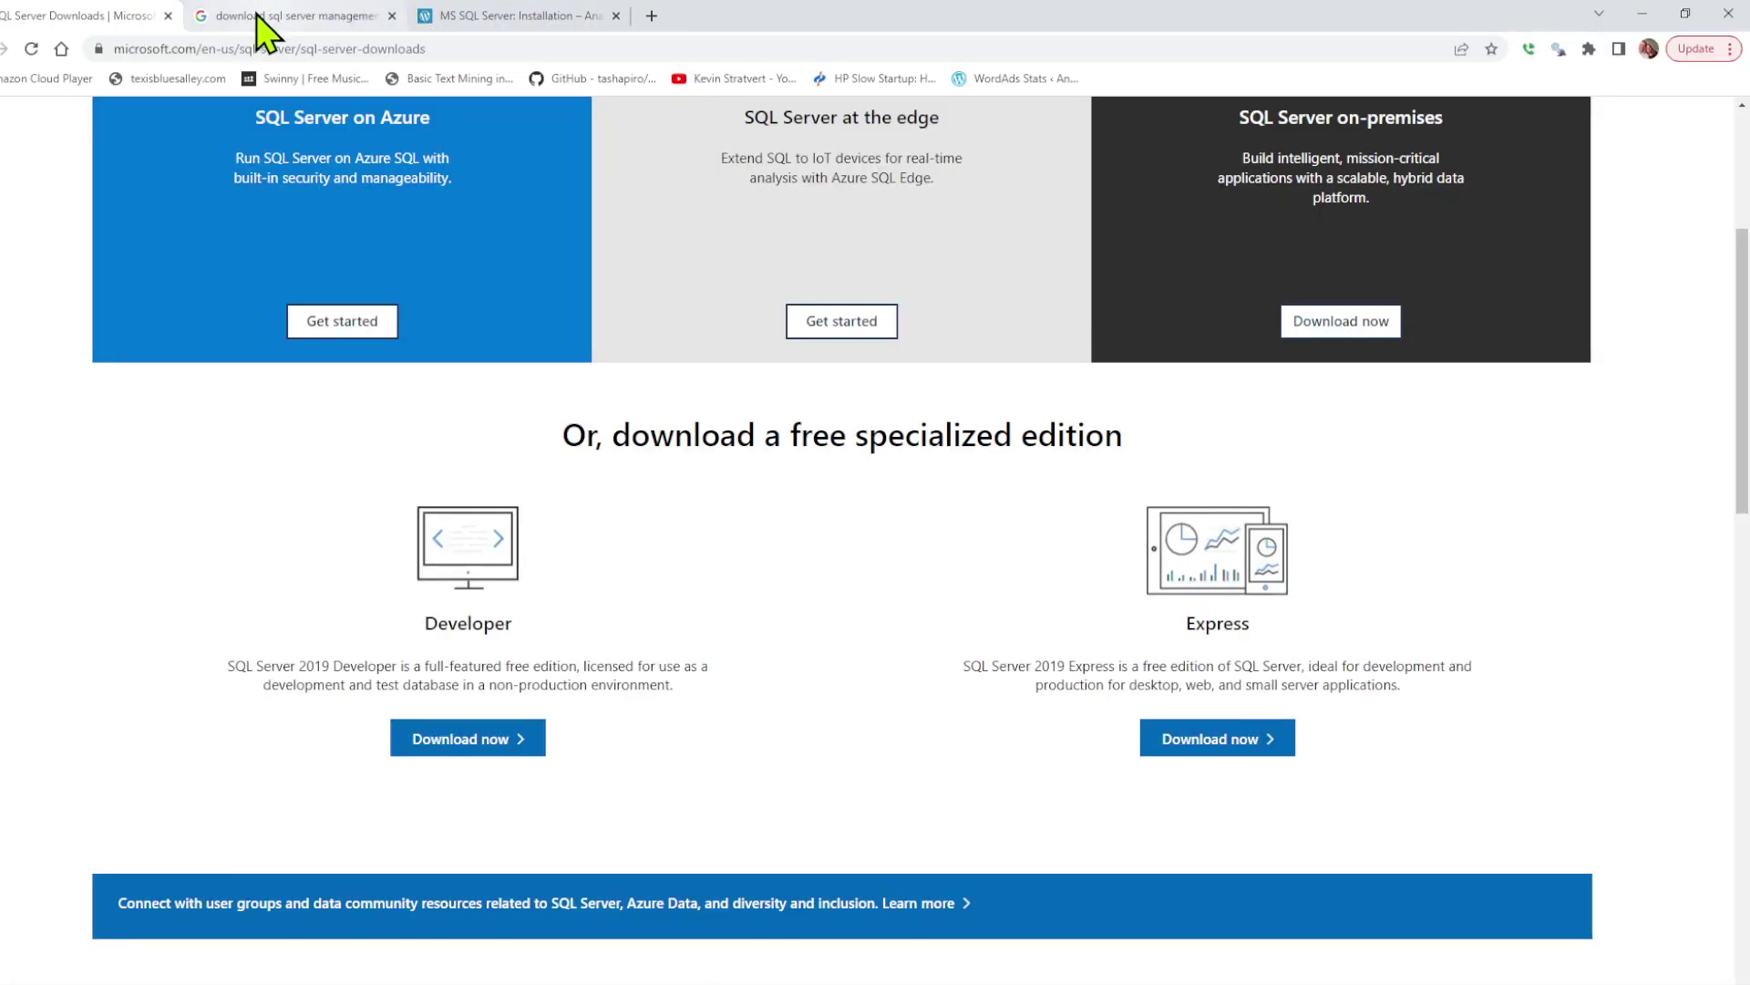
click(269, 16)
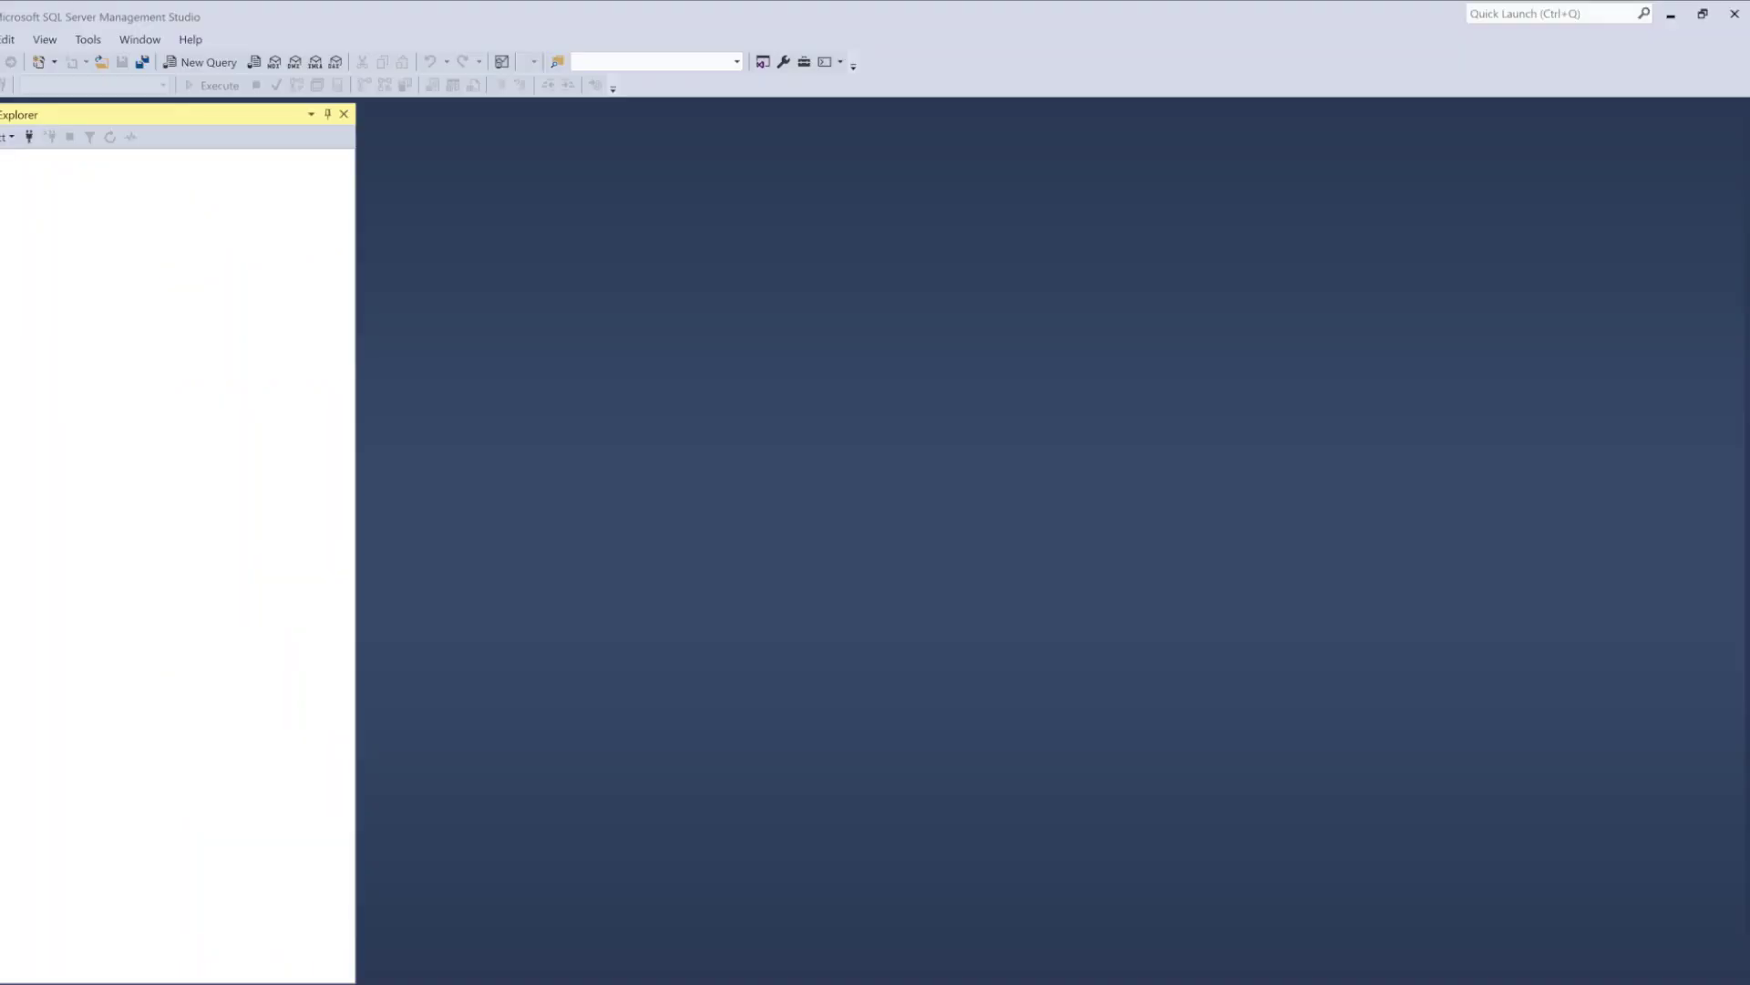
Step: In SQL Server Management Studio, open a Database Engine connection dialog and move it fully into view
click(11, 137)
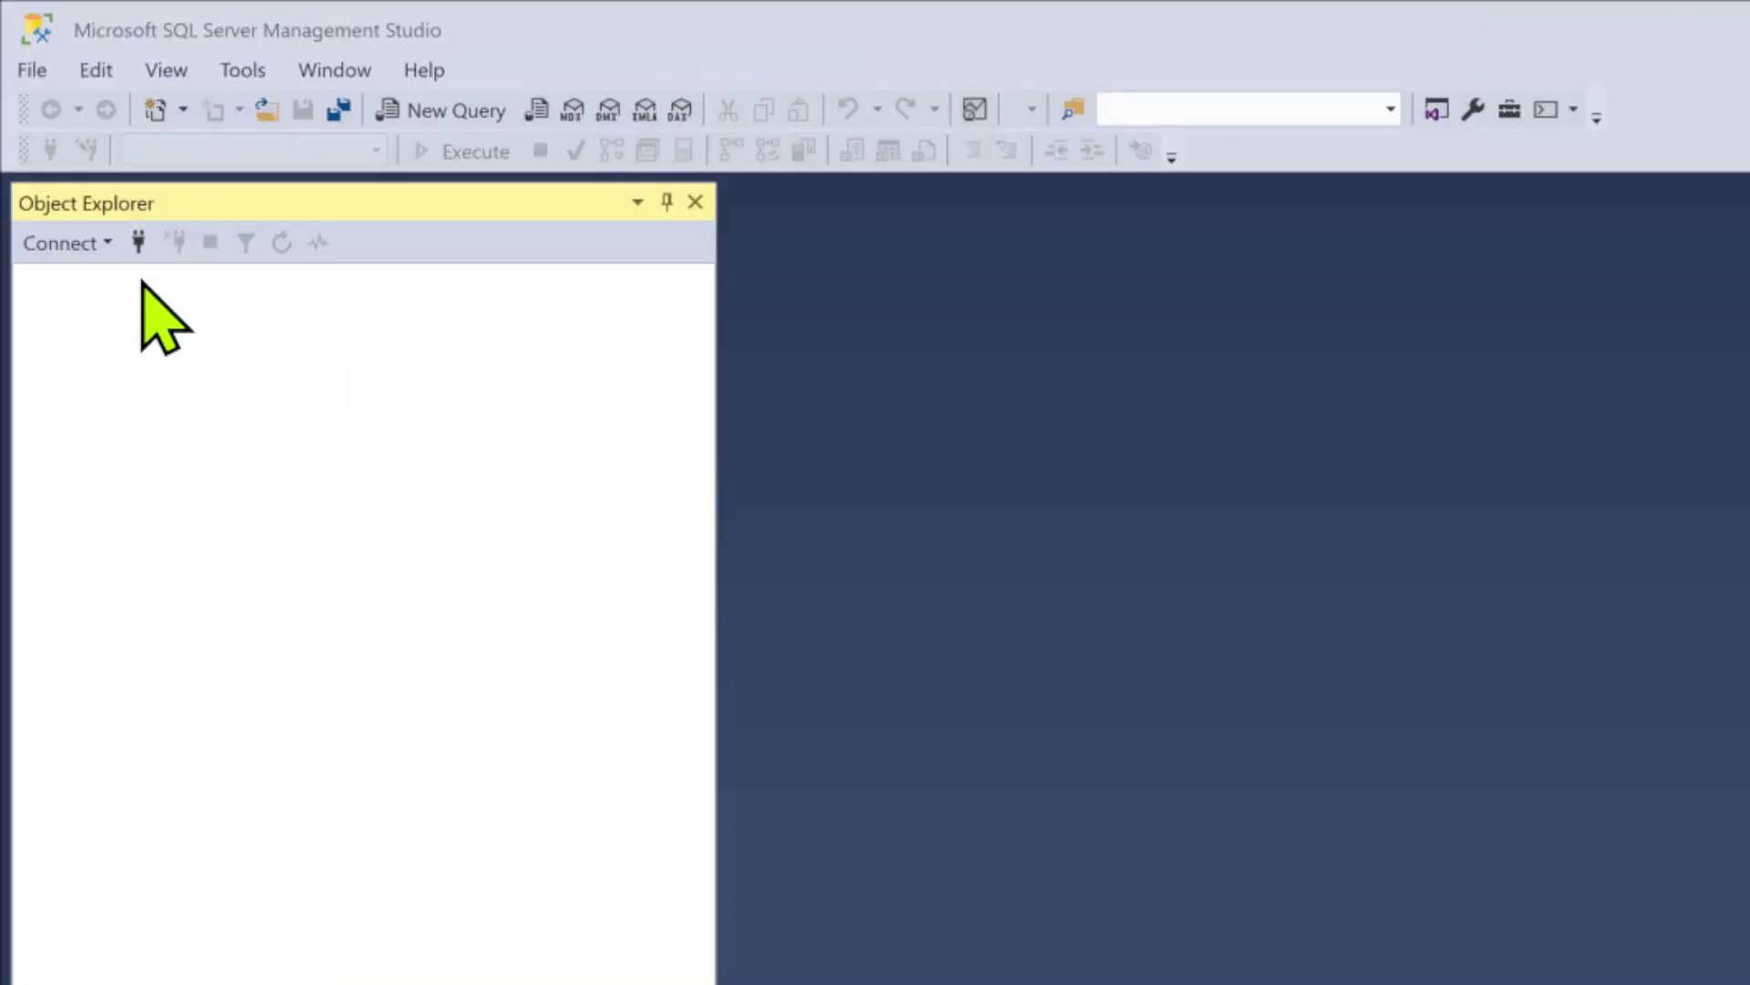
click(106, 246)
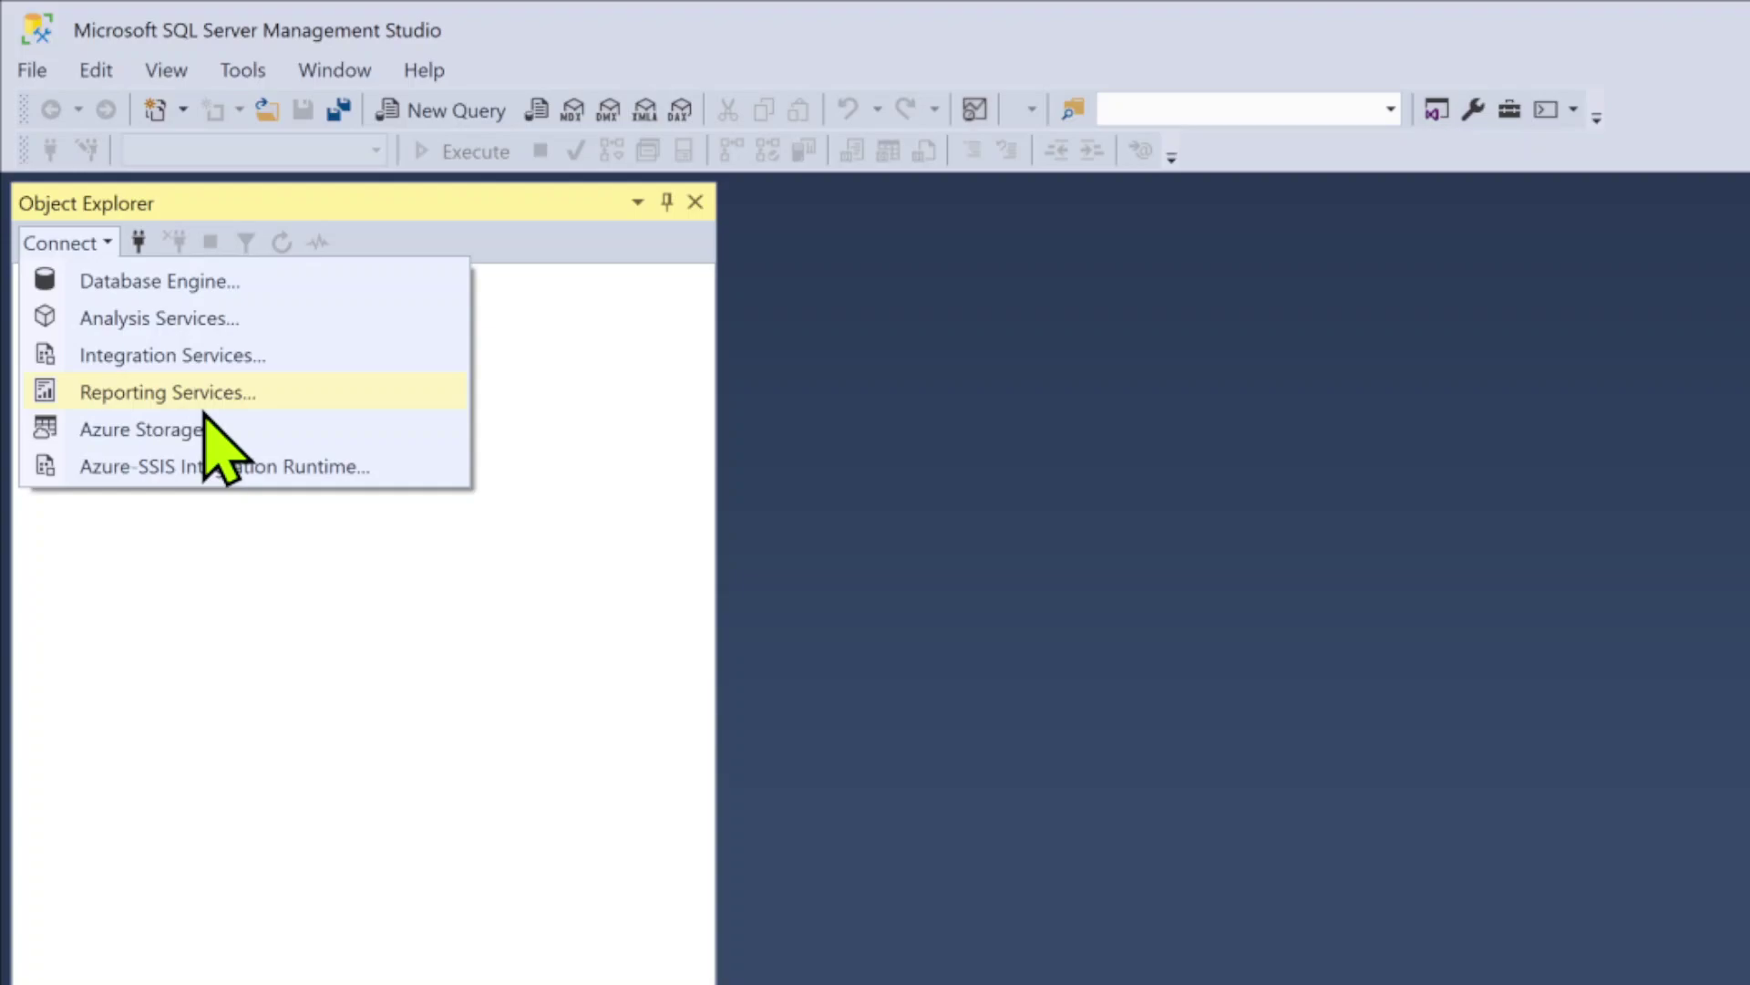
click(199, 290)
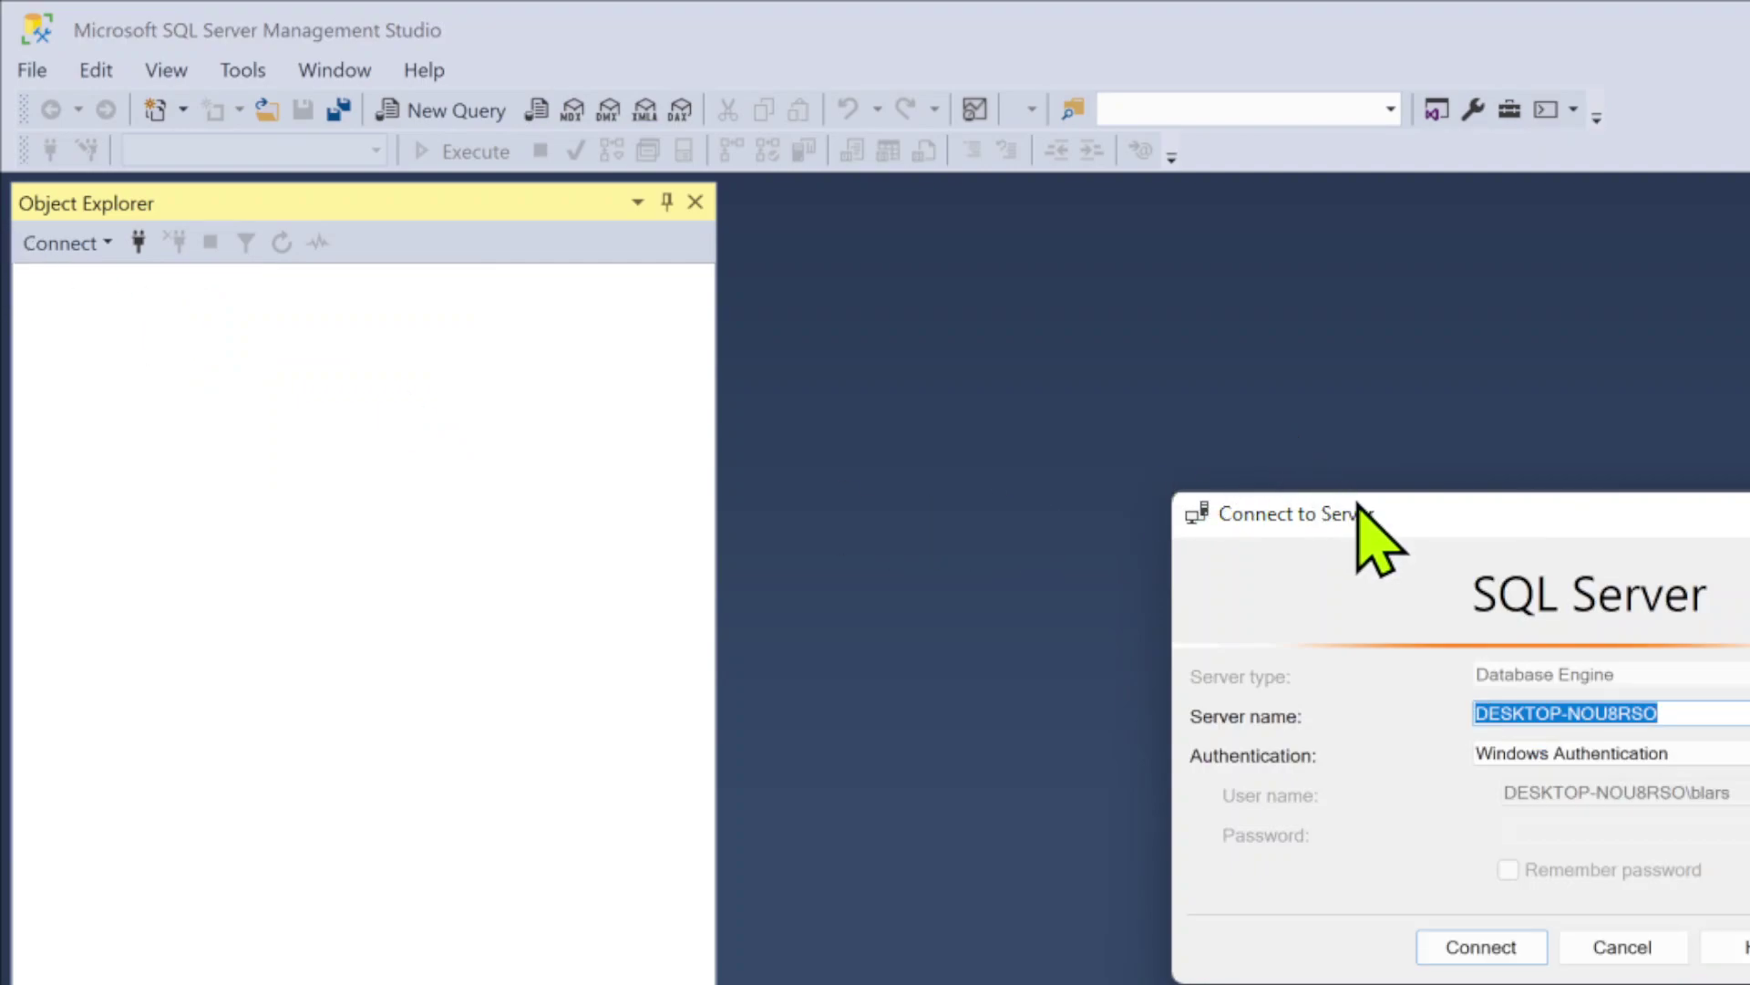
drag(1356, 503, 493, 280)
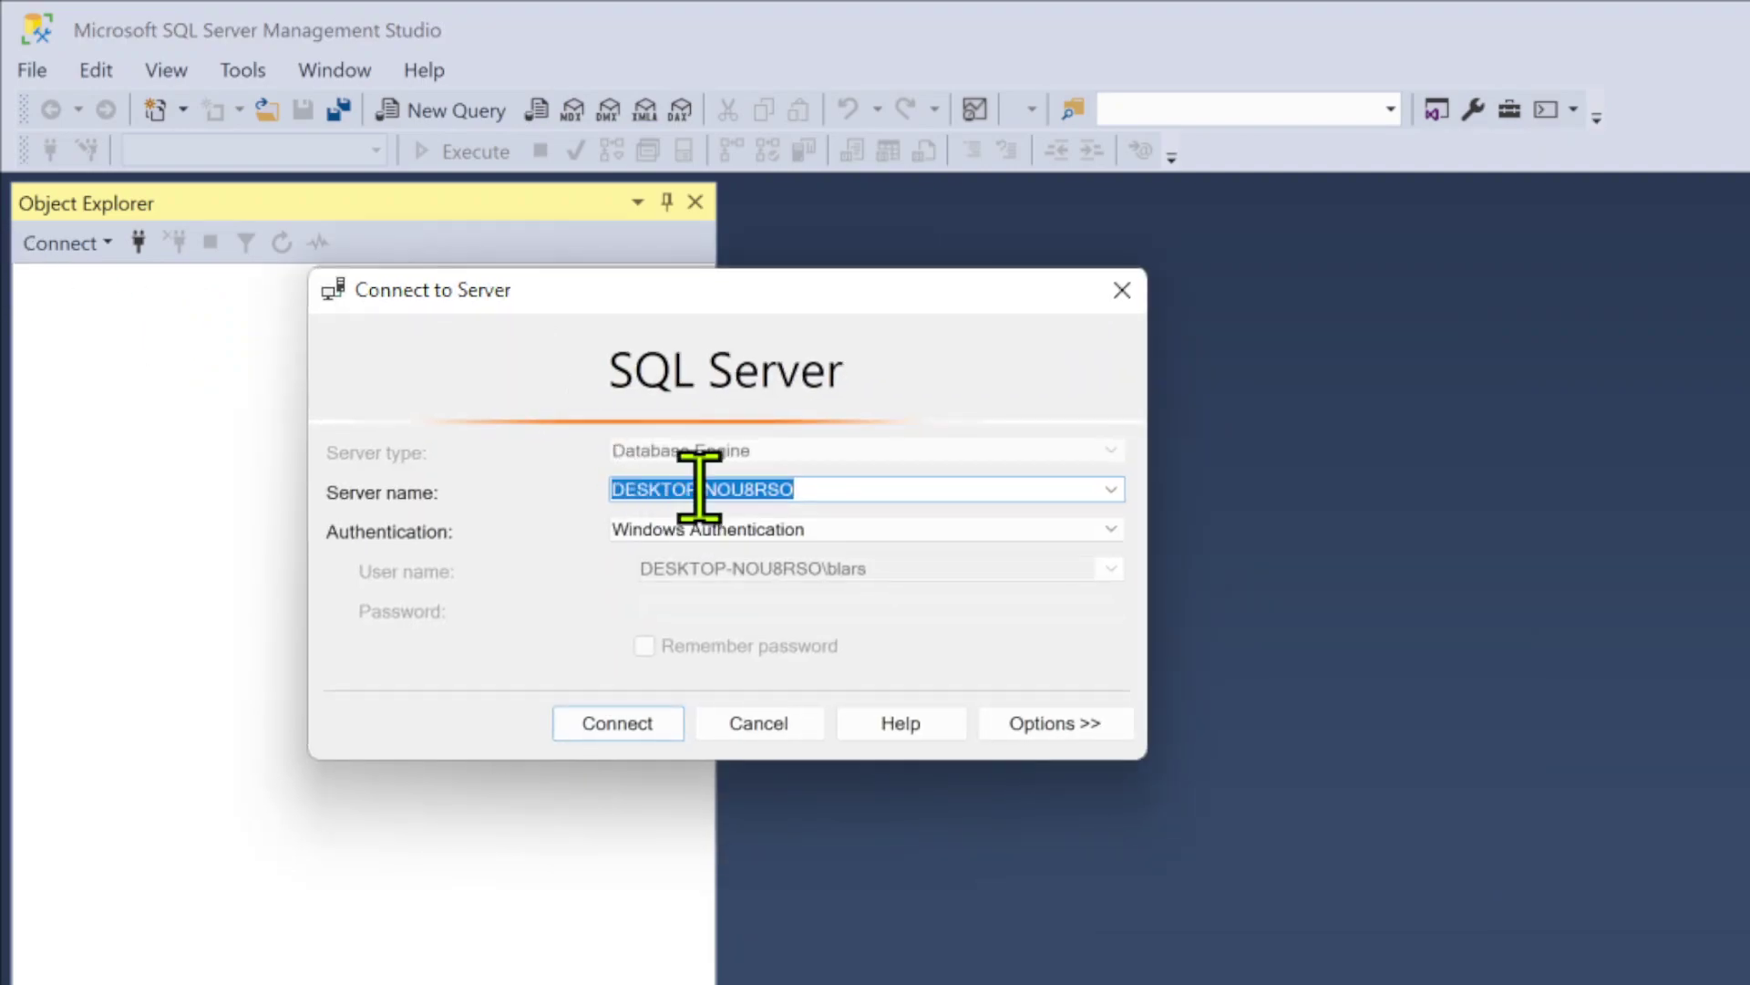
Step: Replace the server name in the connection dialog with "." for the local server
click(837, 493)
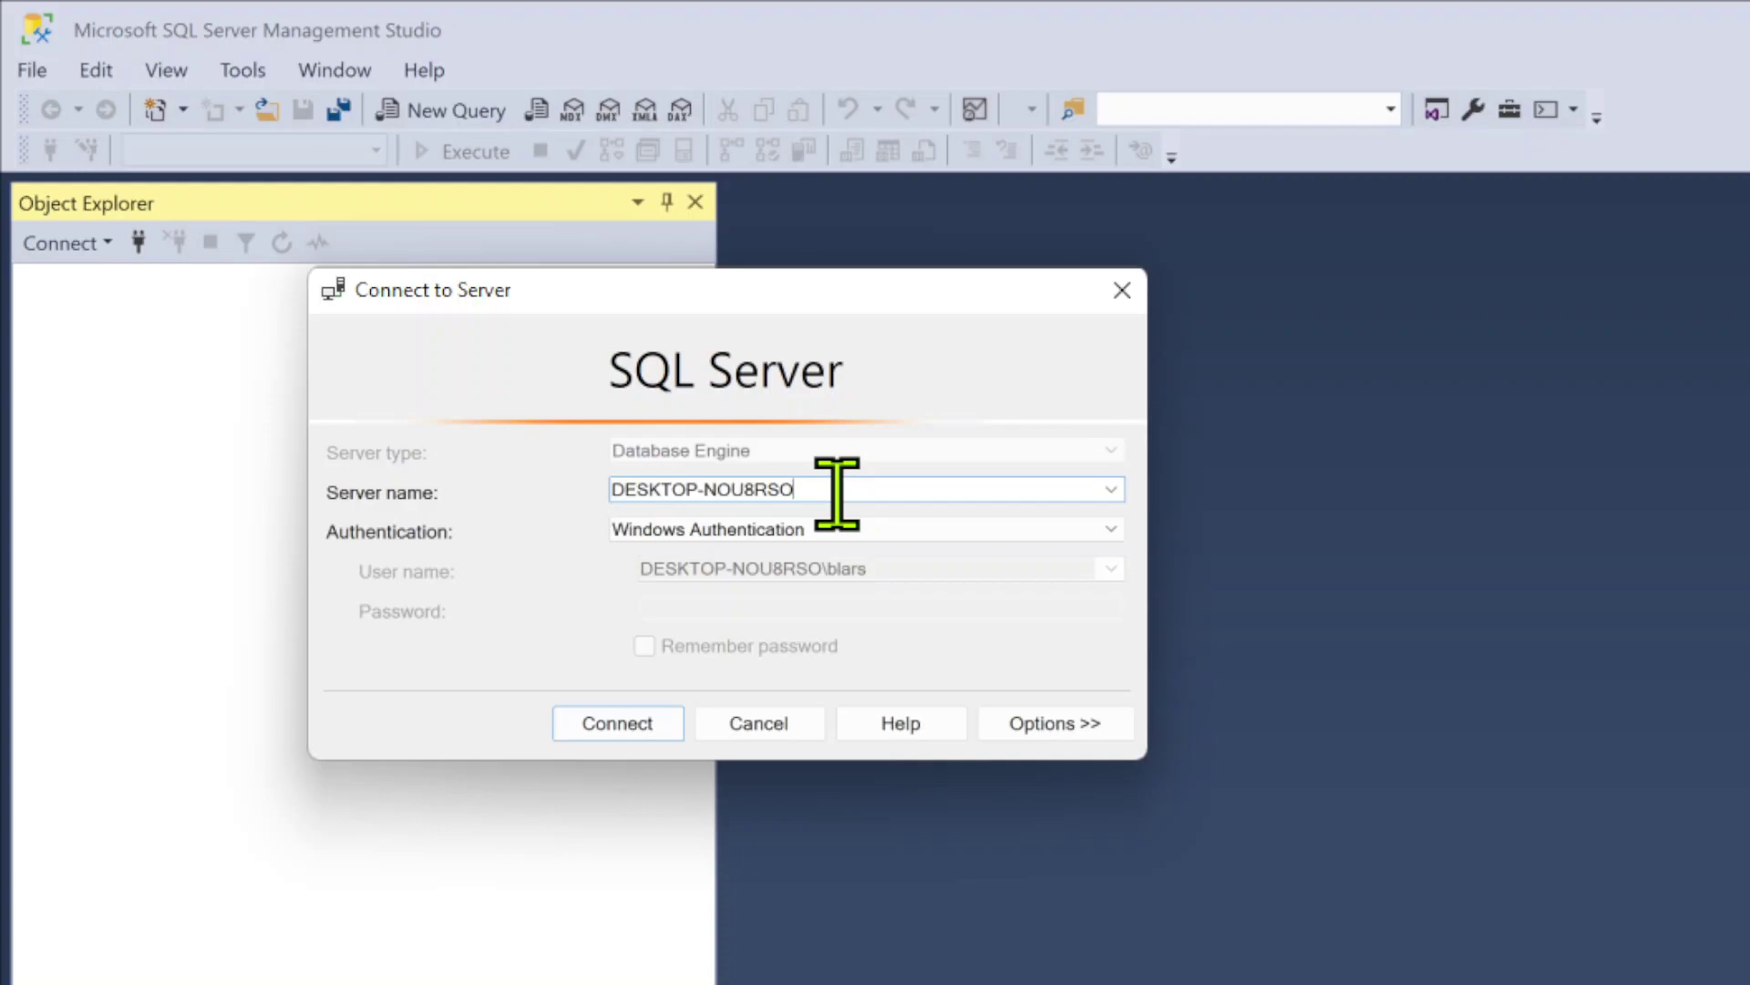
key(ctrl+a)
text(.)
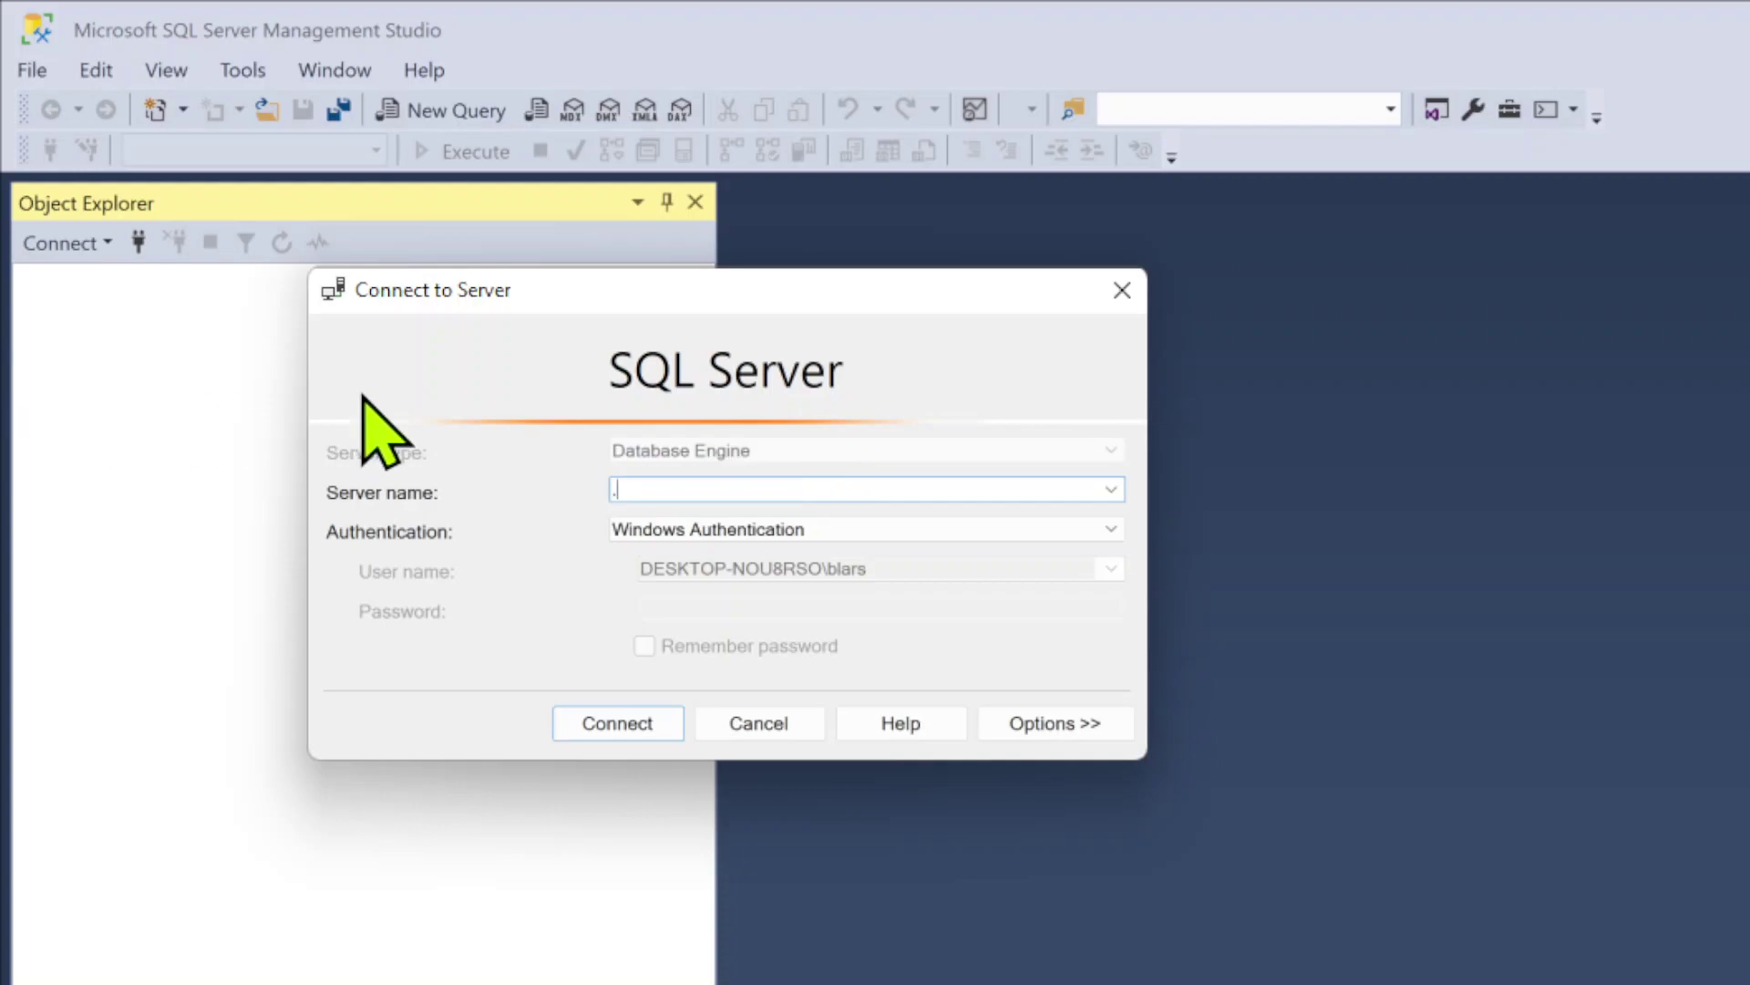
Step: Choose DESKTOP-NOU8RSO as the server name and connect using Windows Authentication
double_click(625, 489)
click(1111, 490)
click(784, 512)
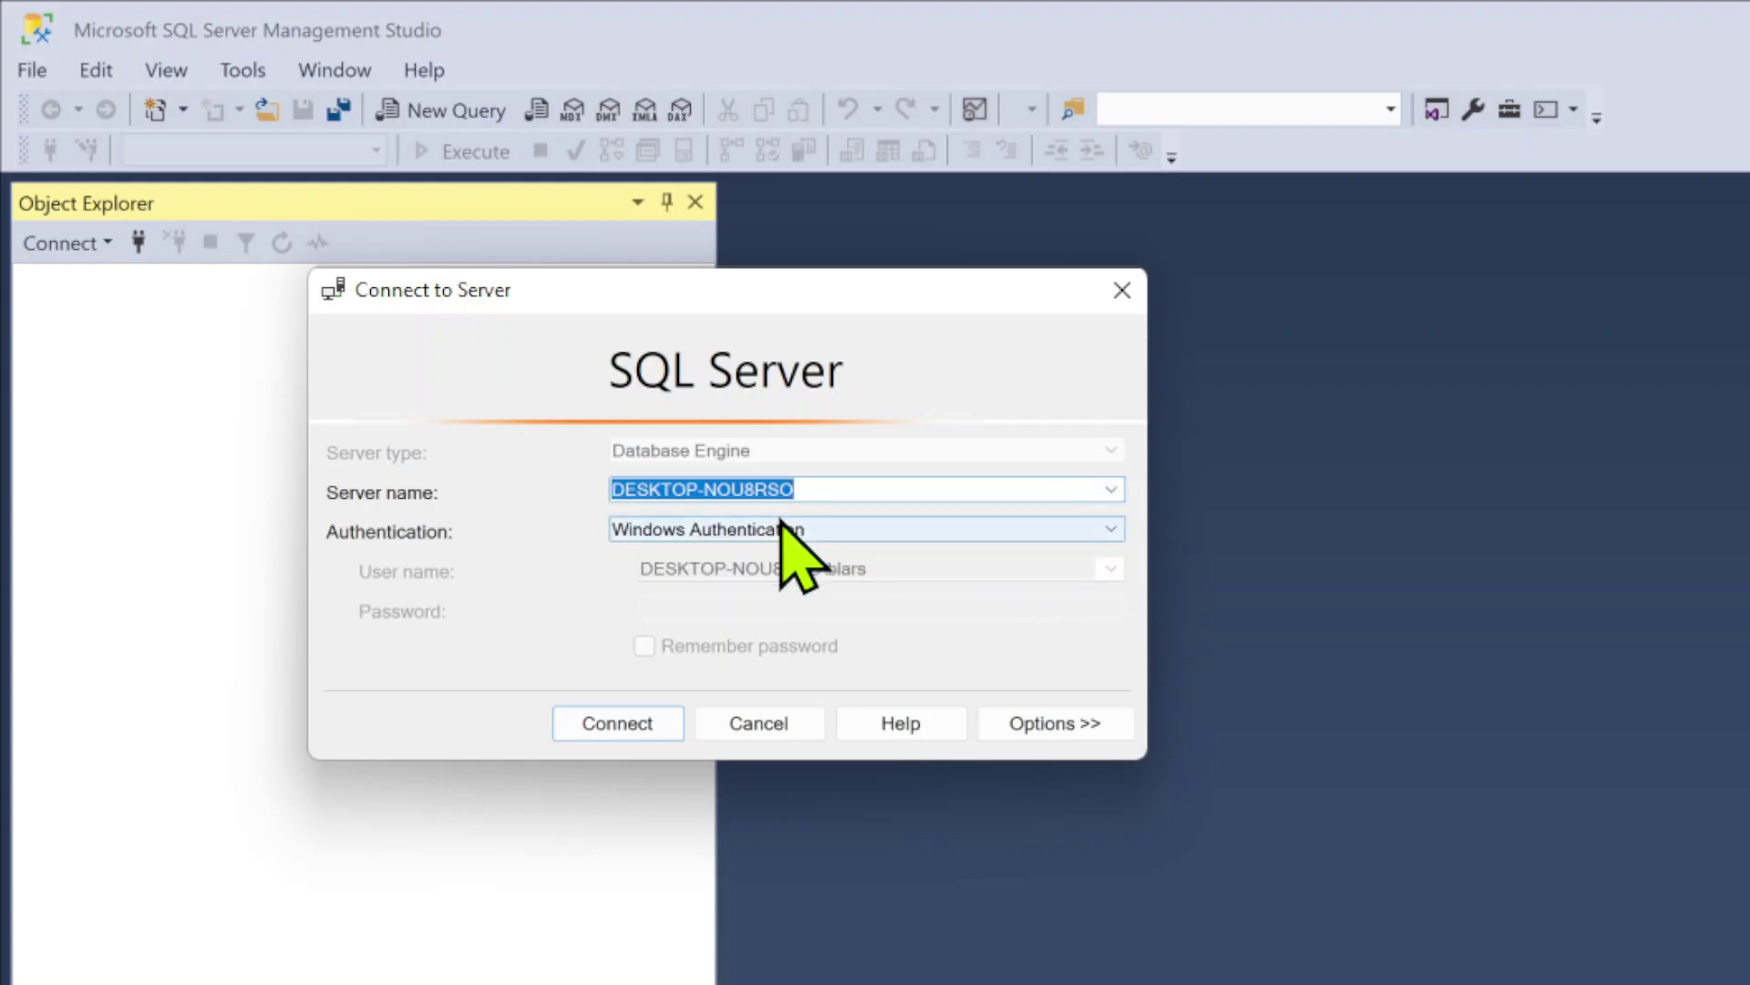
click(617, 723)
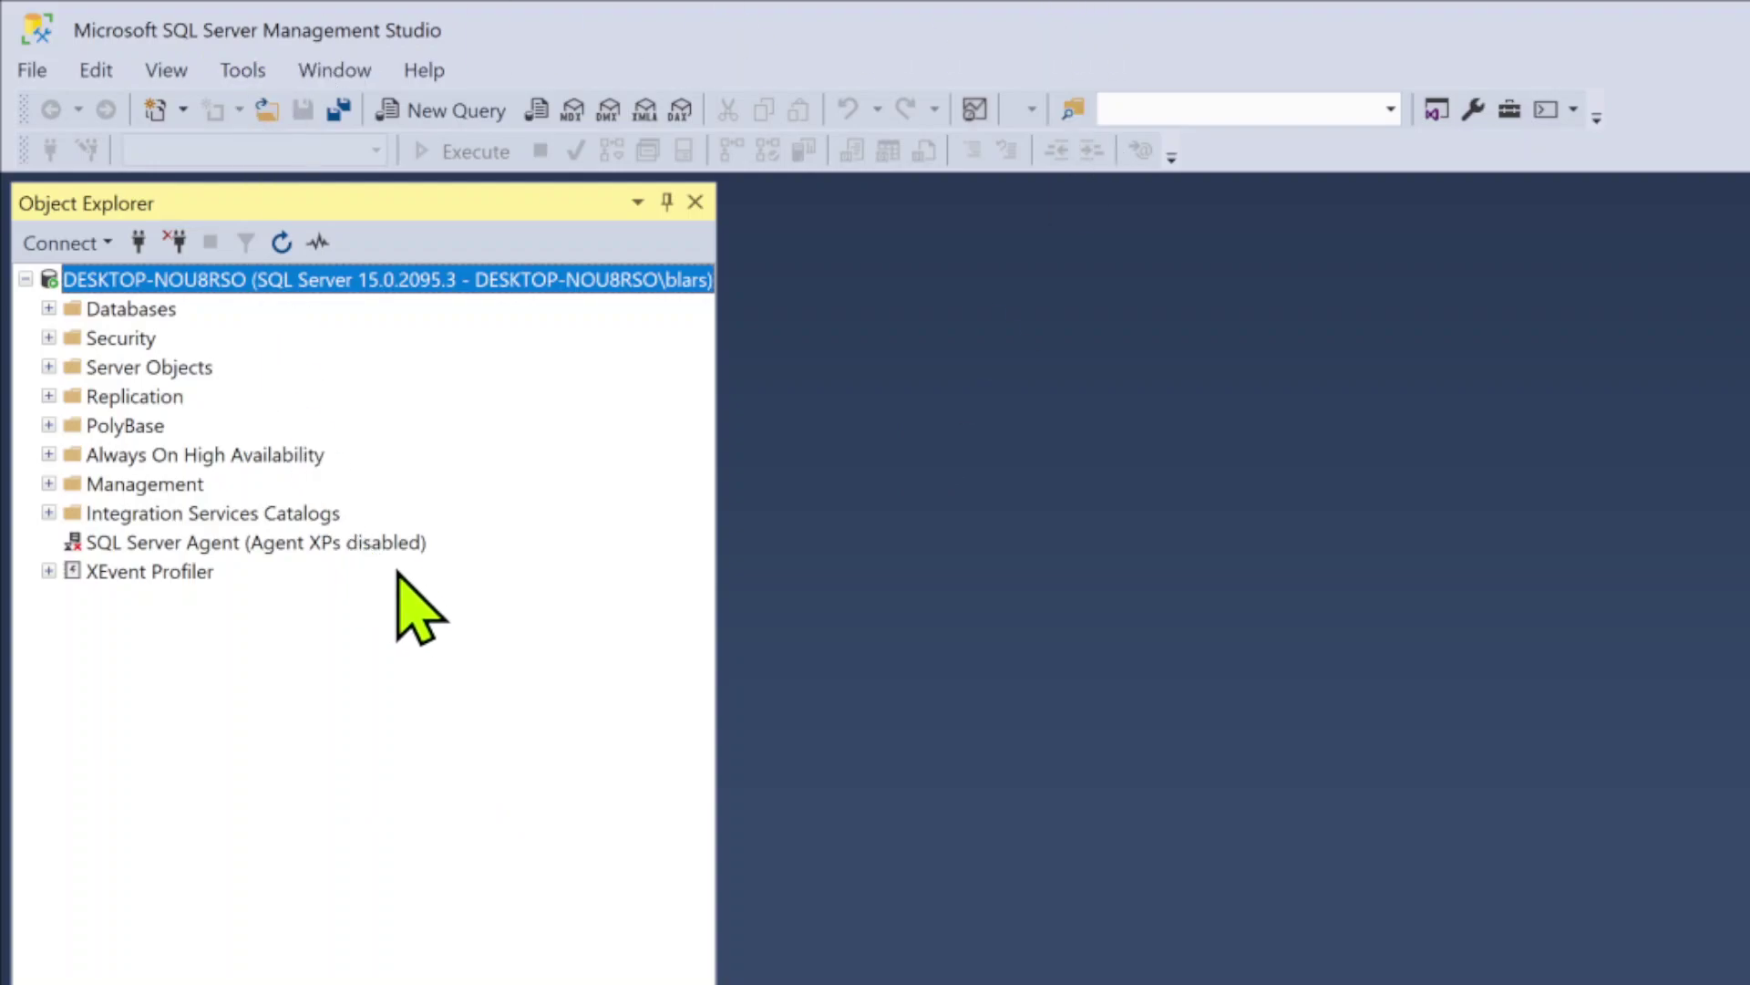
Step: Expand the server's Databases folder and the Tables folder of the AdventureWorks2019 database
click(50, 309)
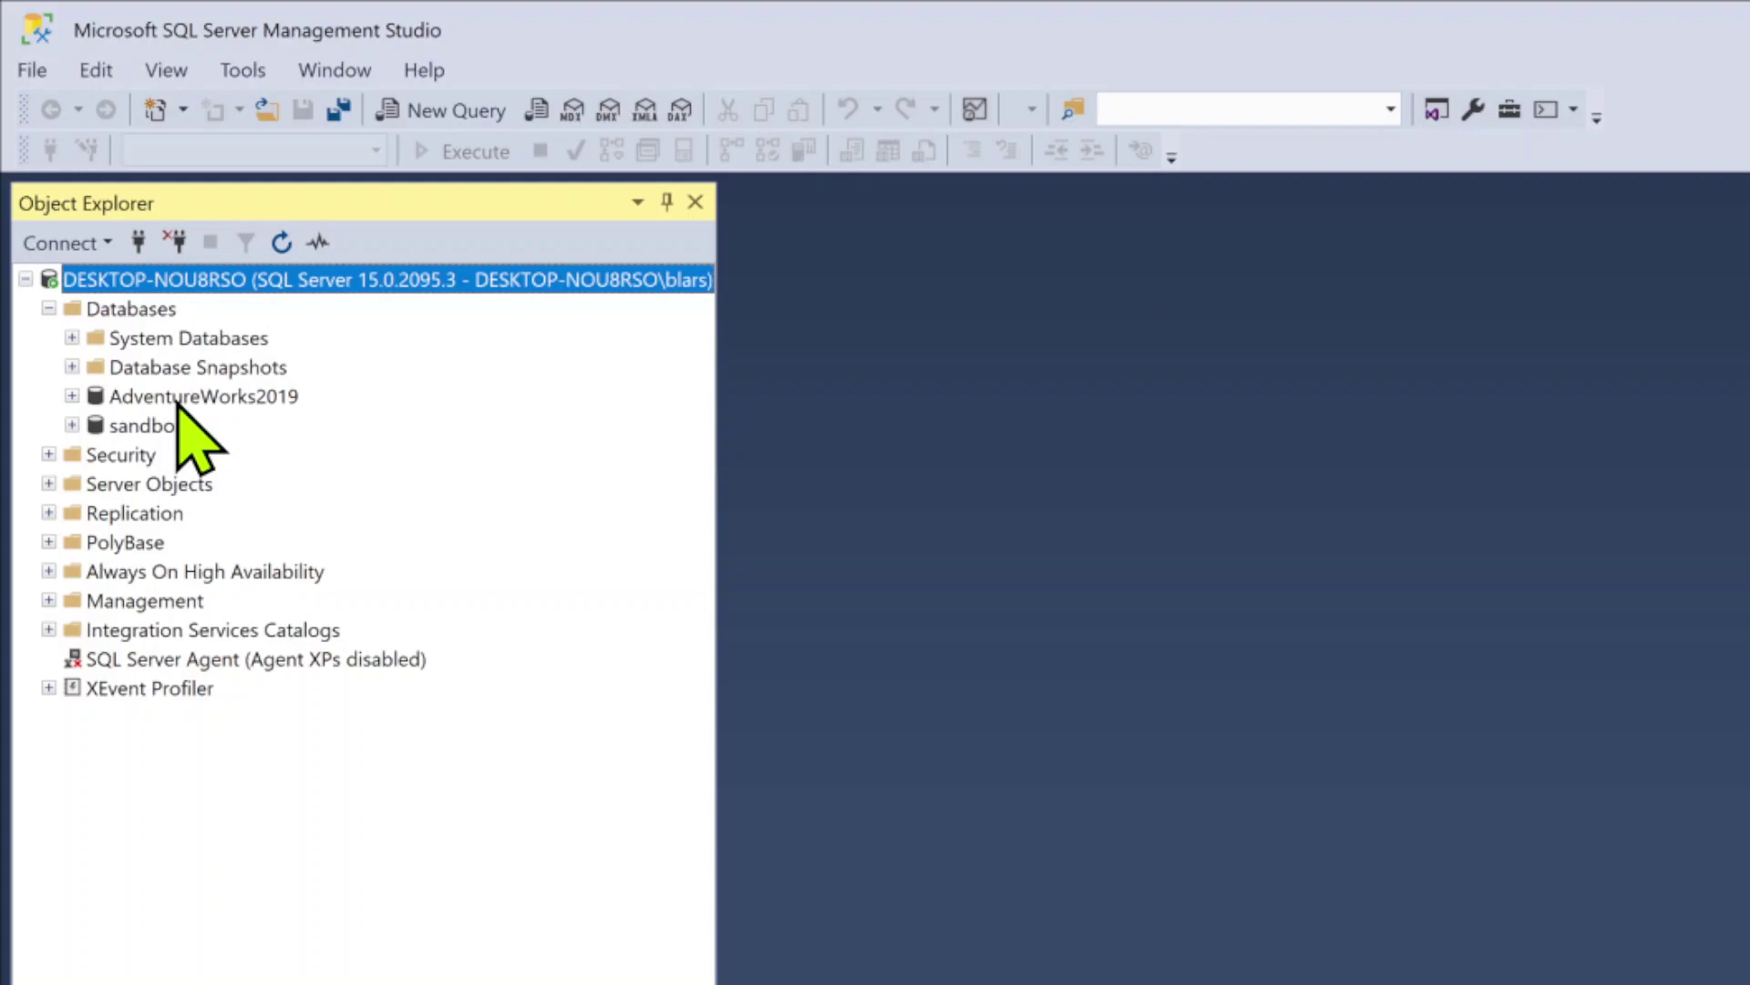
click(72, 396)
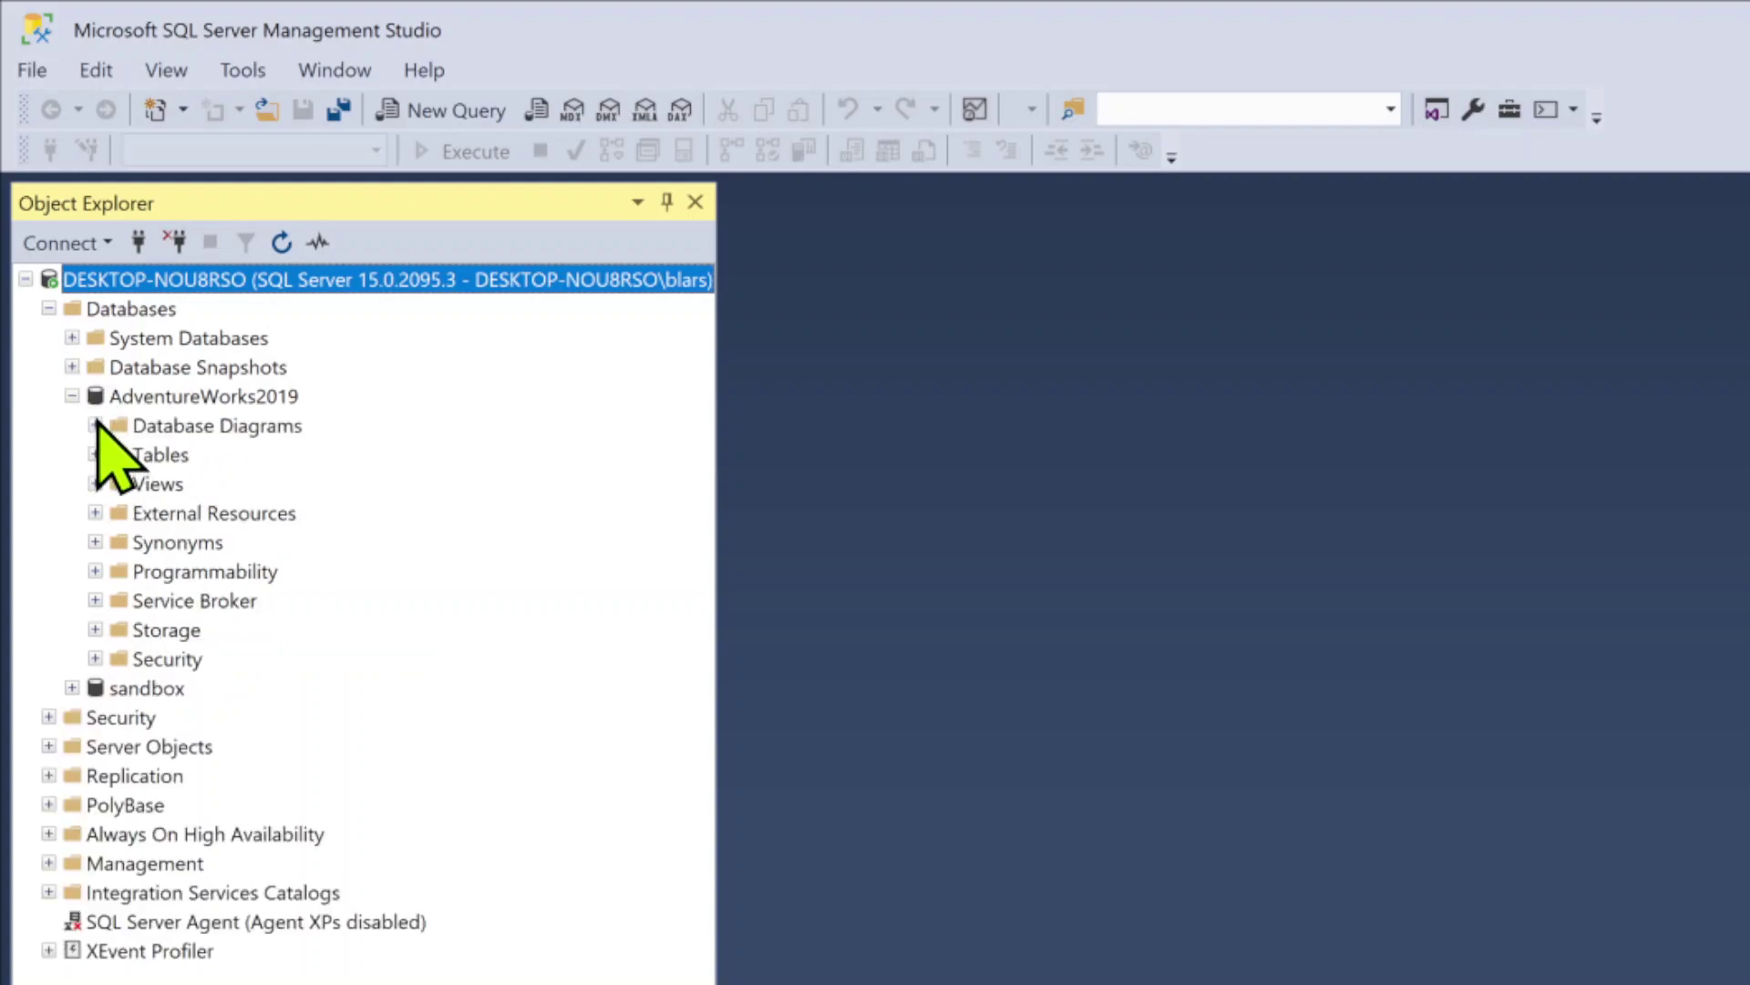
click(95, 454)
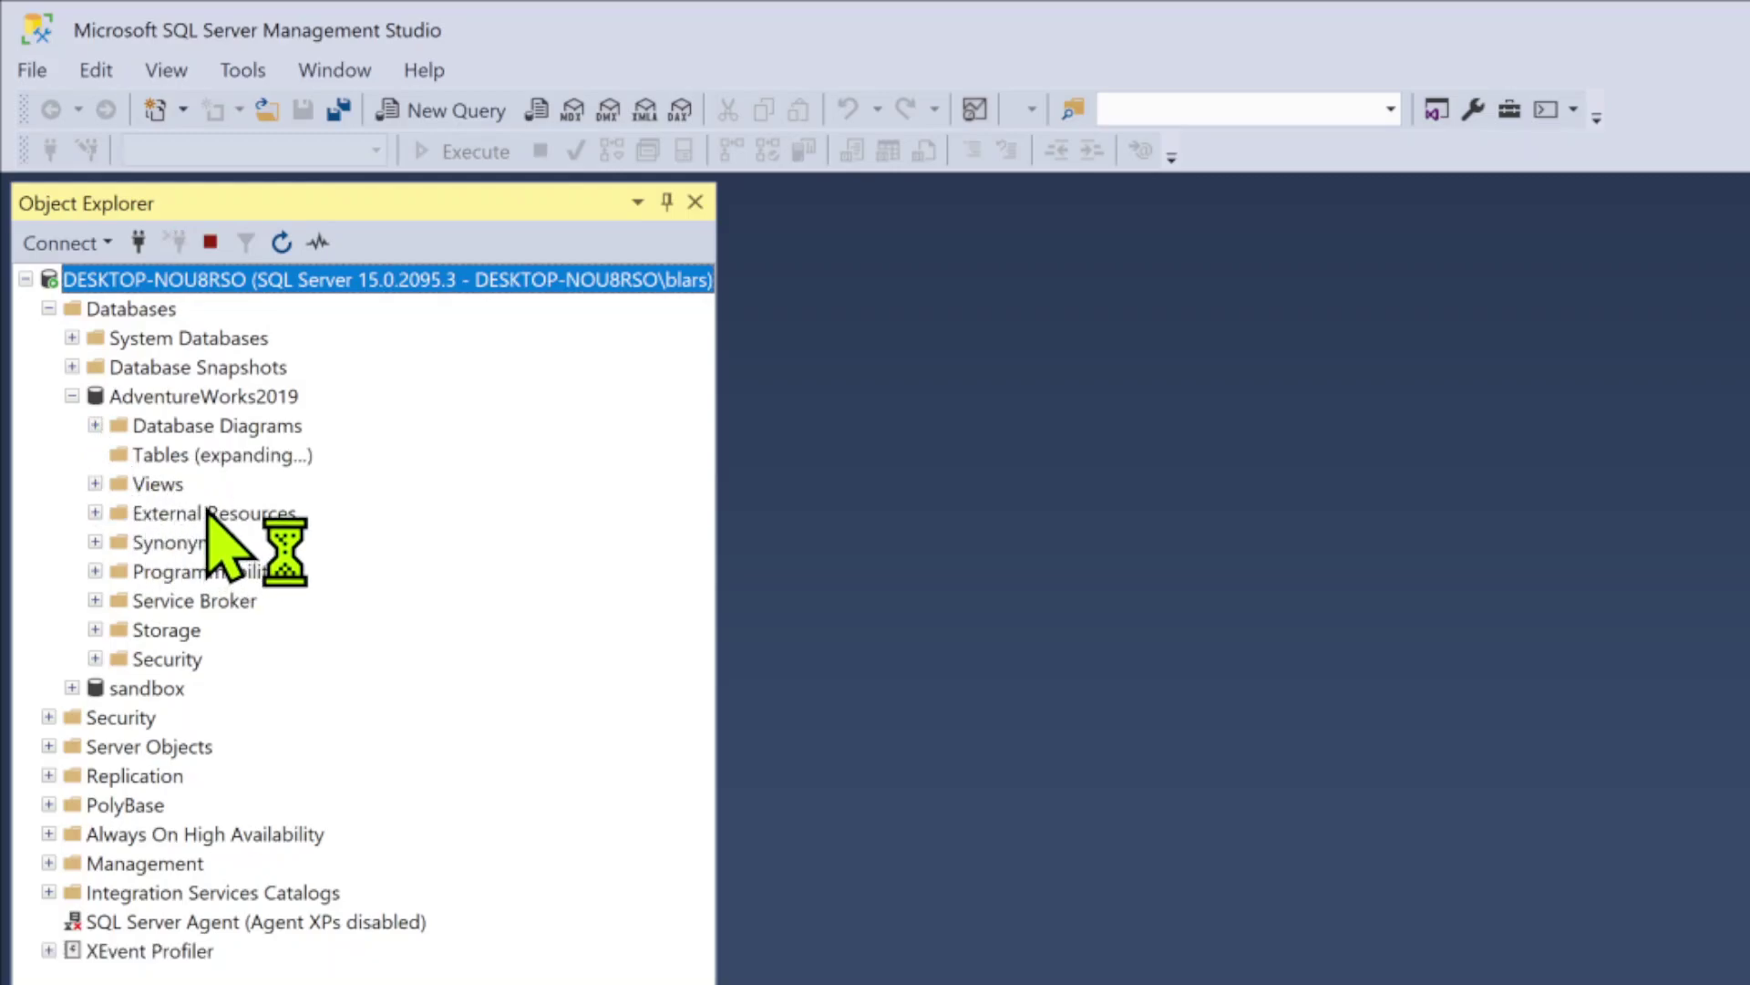
Step: Look through the list of tables in AdventureWorks2019, from the HumanResources tables to the Sales tables
scroll(239, 533, down, 3)
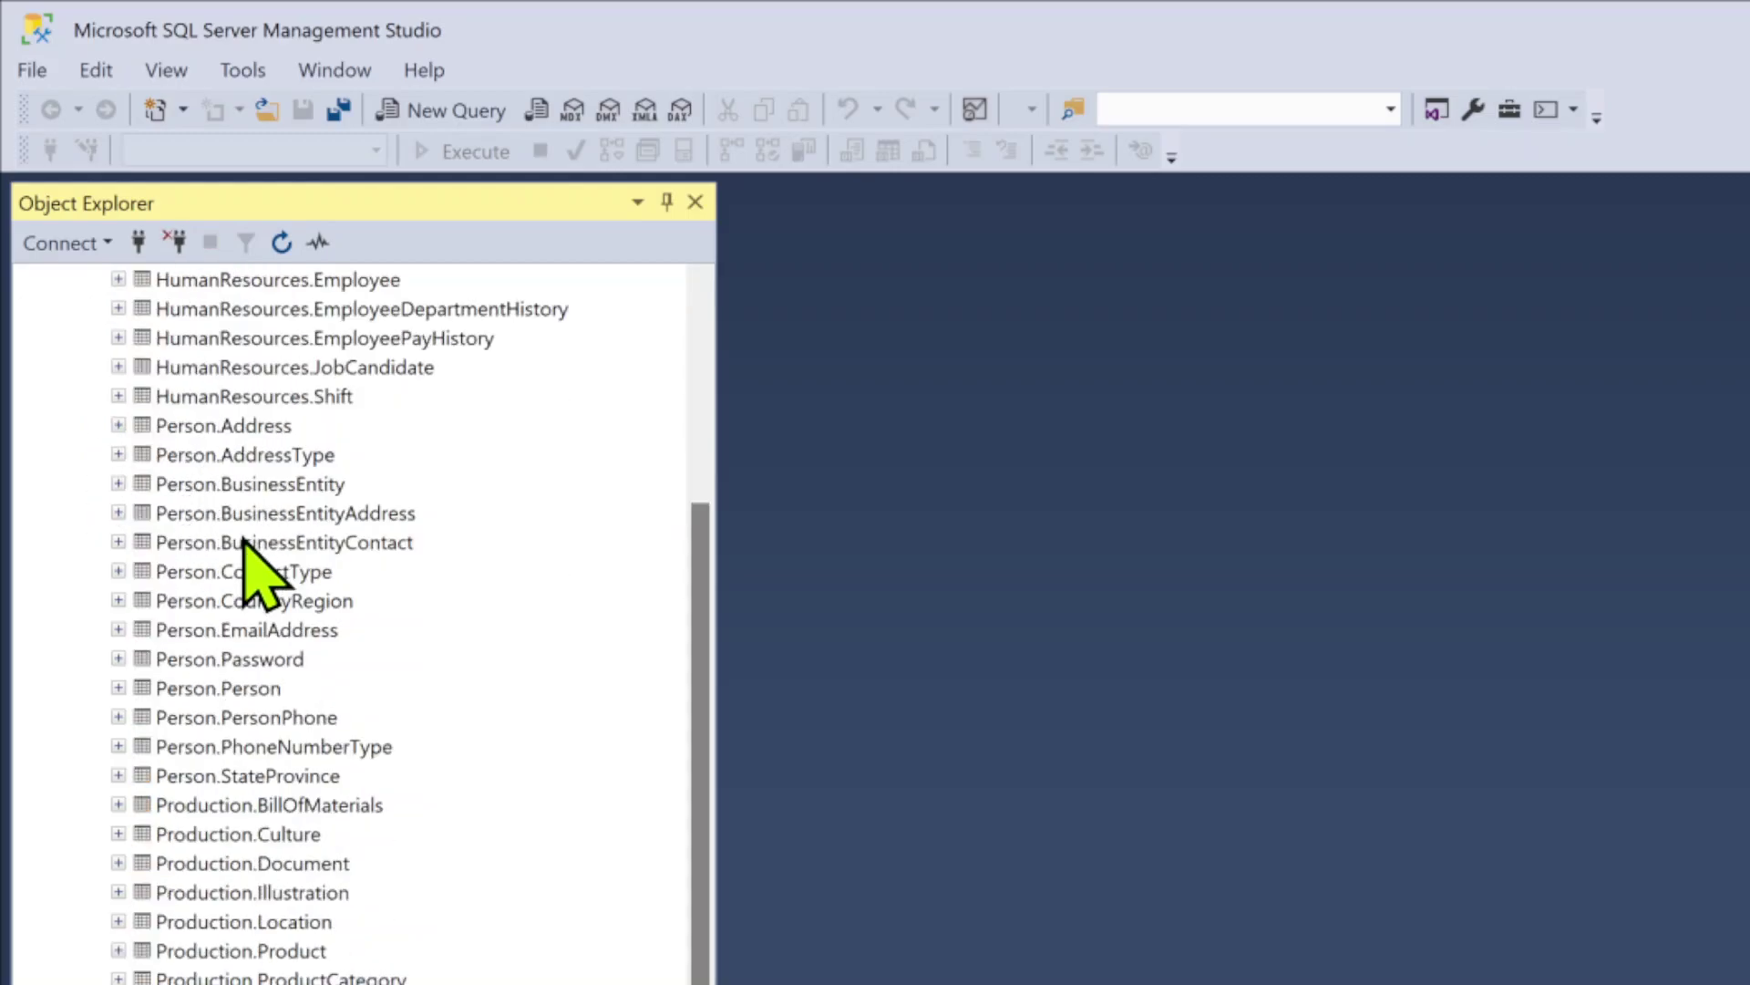
scroll(244, 542, down, 9)
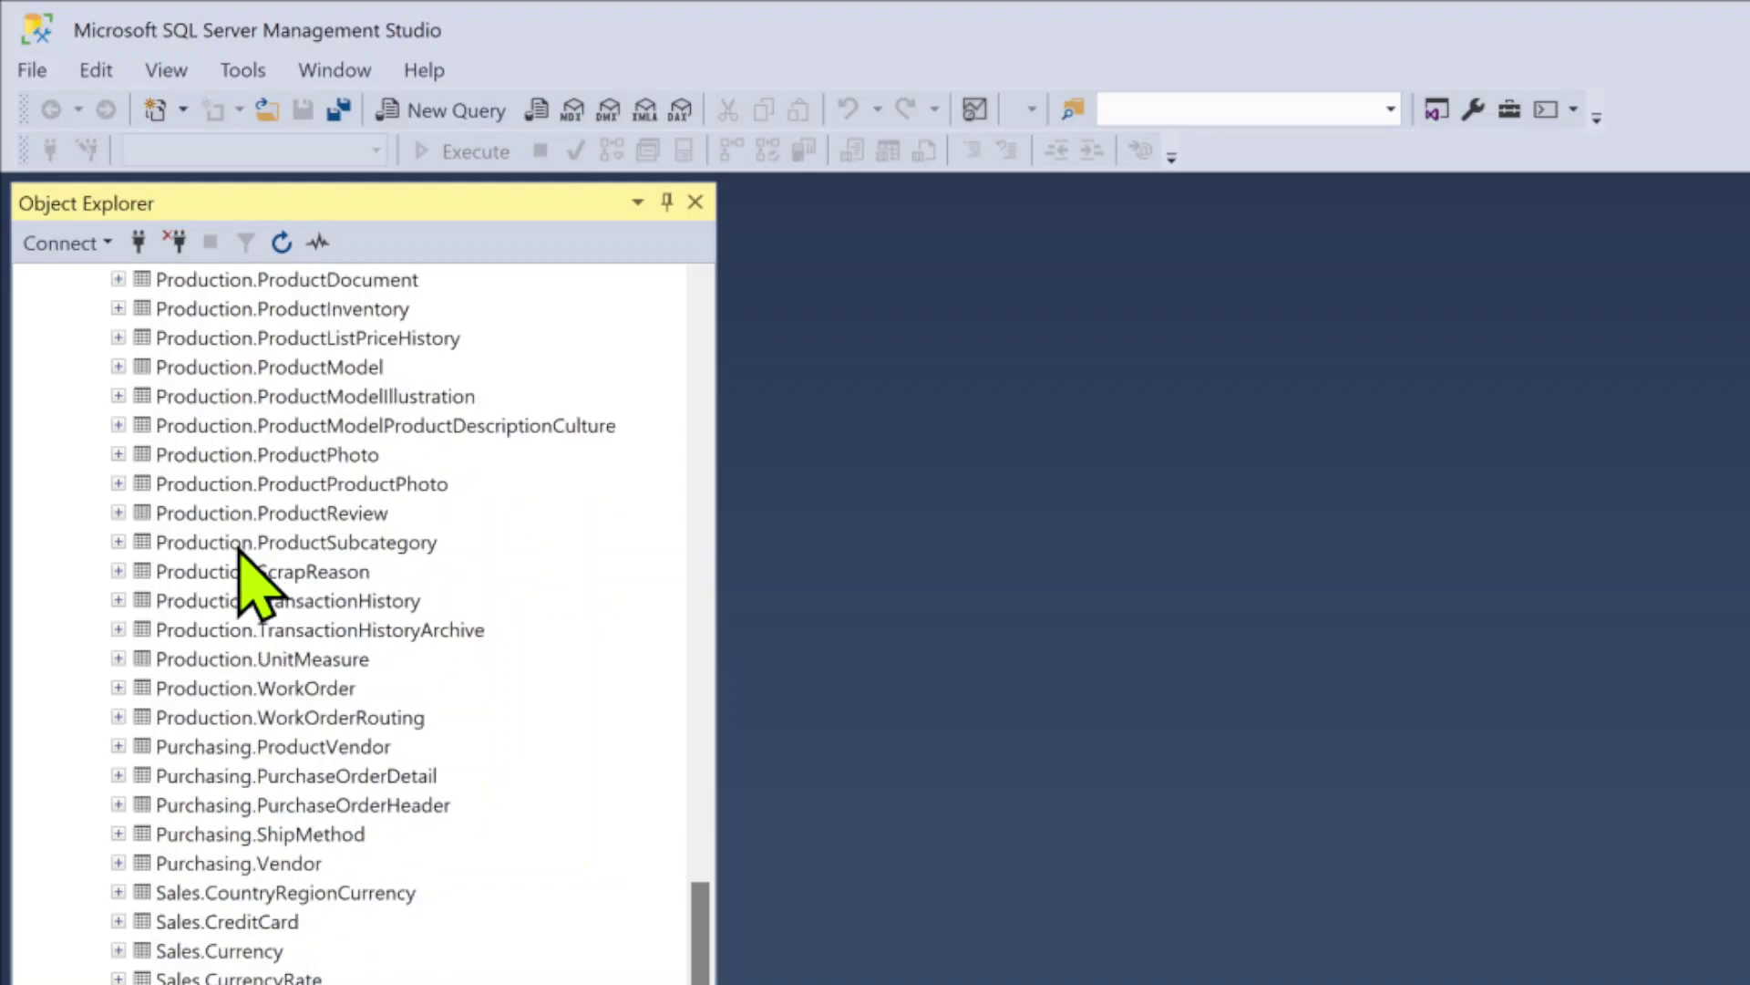
scroll(239, 547, down, 3)
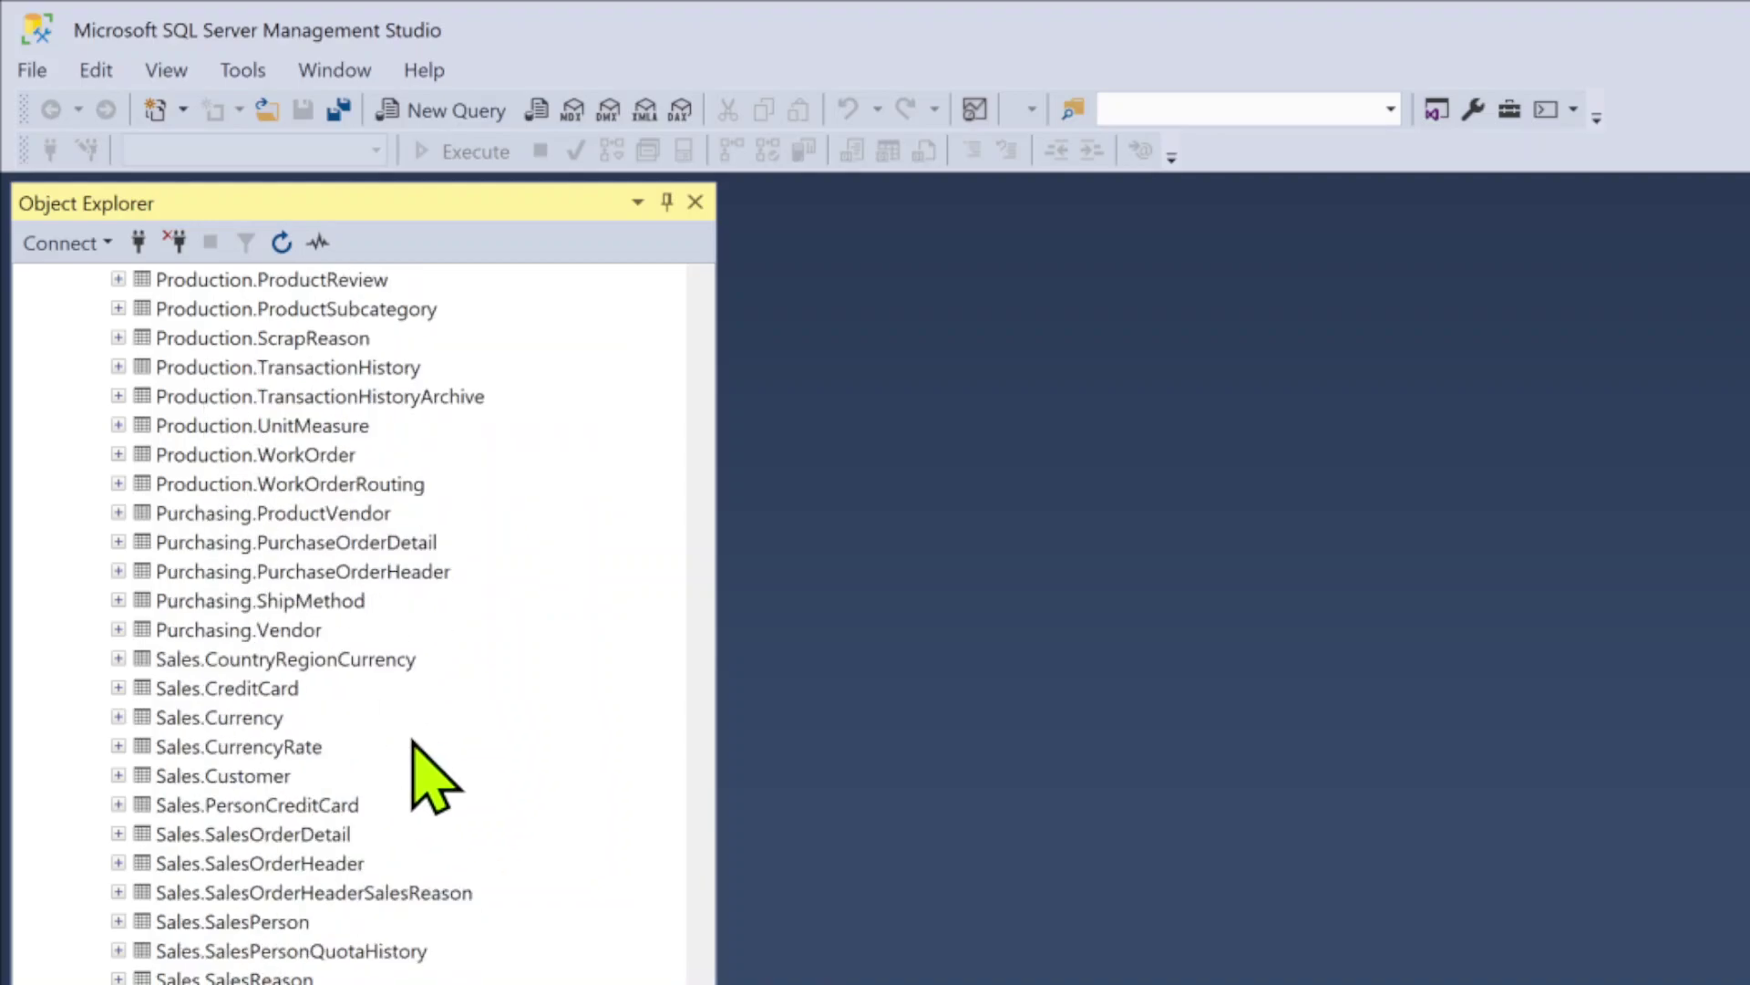
scroll(444, 802, up, 11)
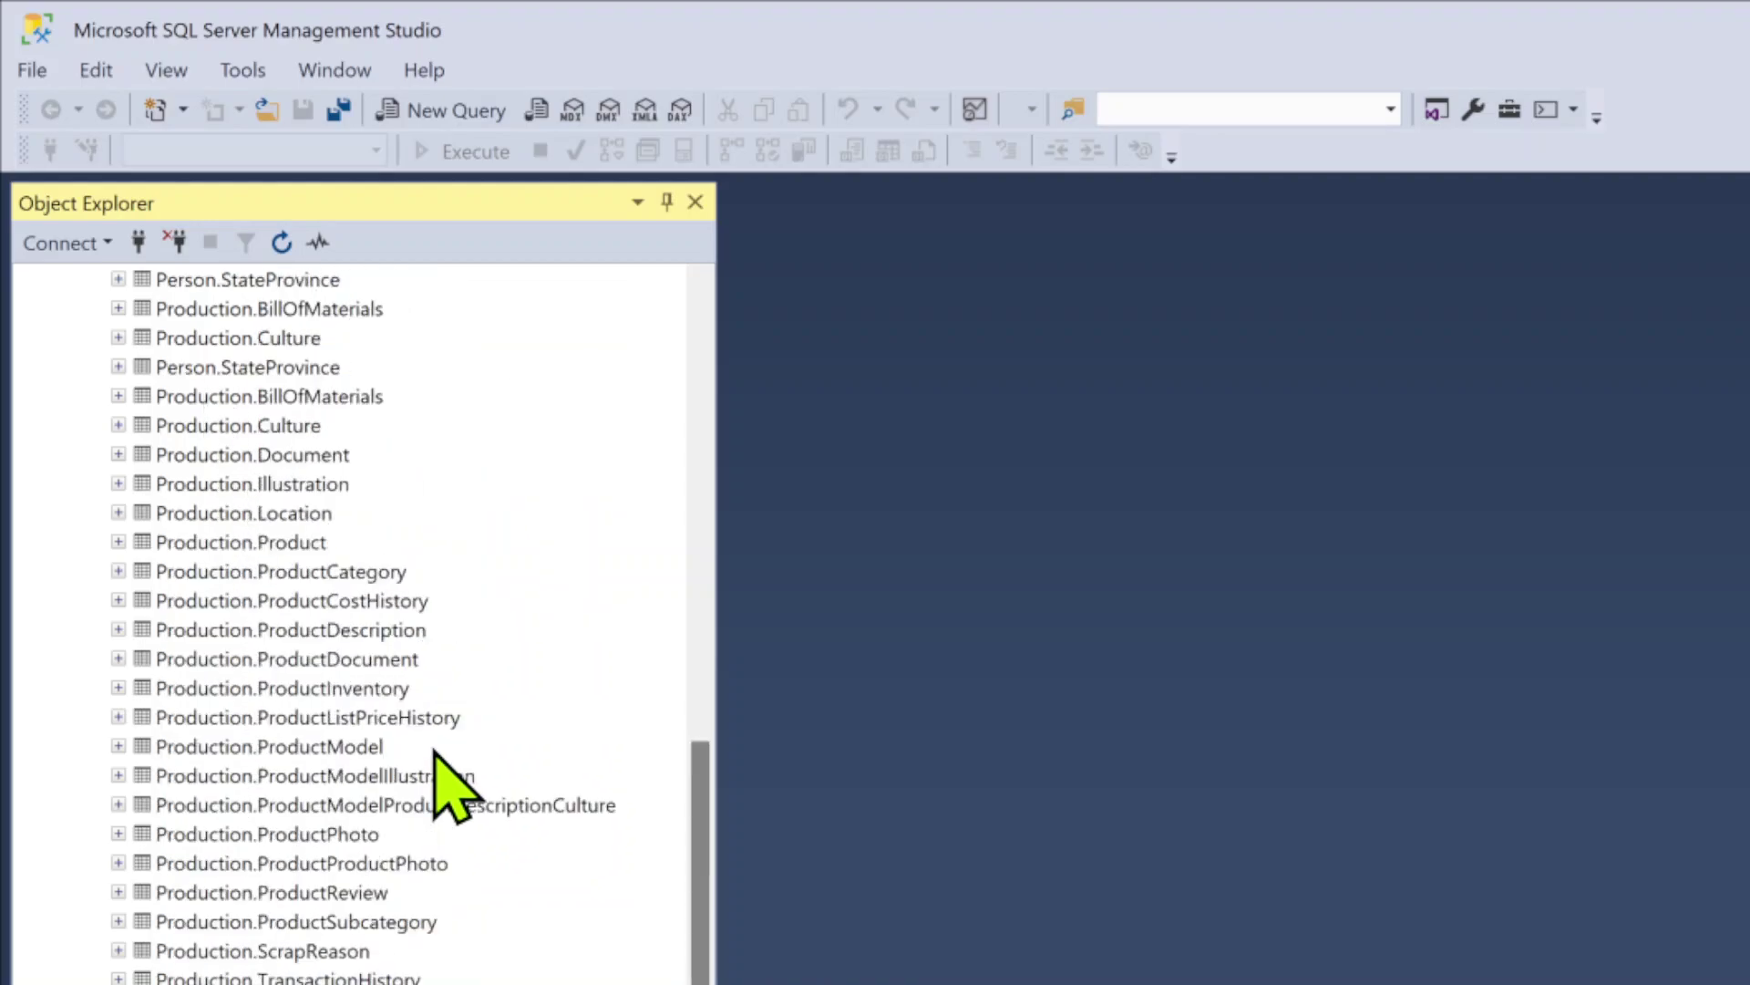
scroll(453, 785, up, 7)
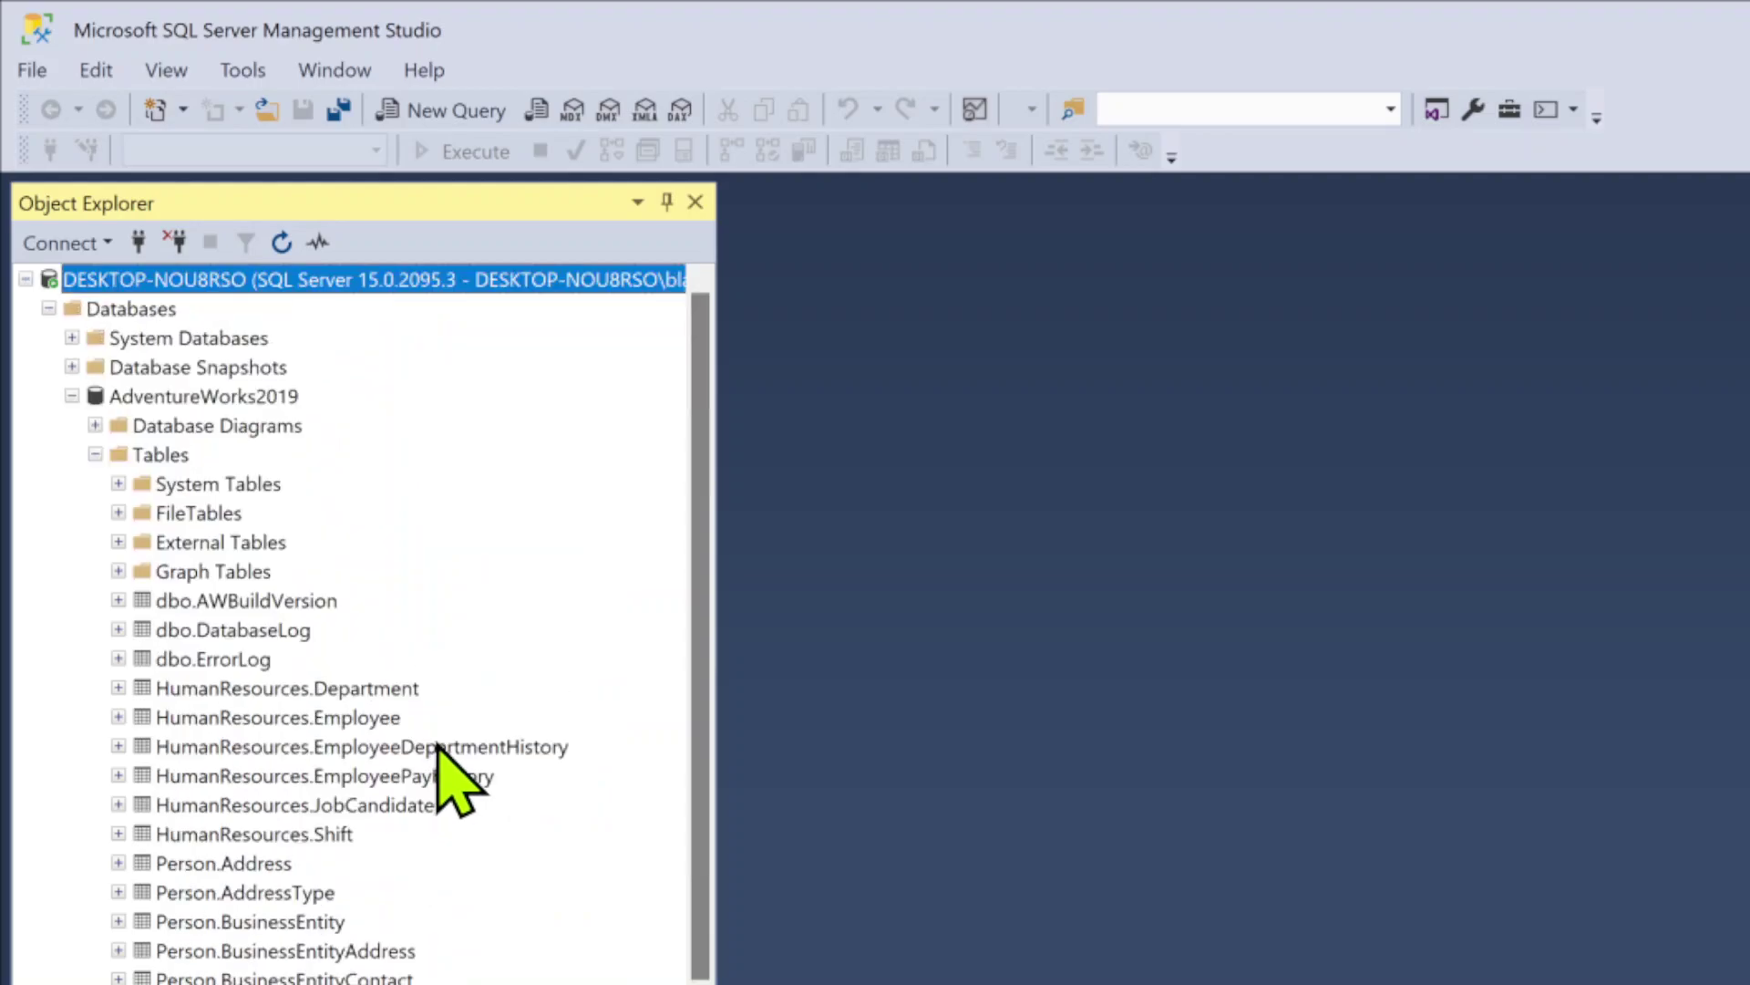
scroll(333, 807, down, 4)
scroll(351, 738, down, 6)
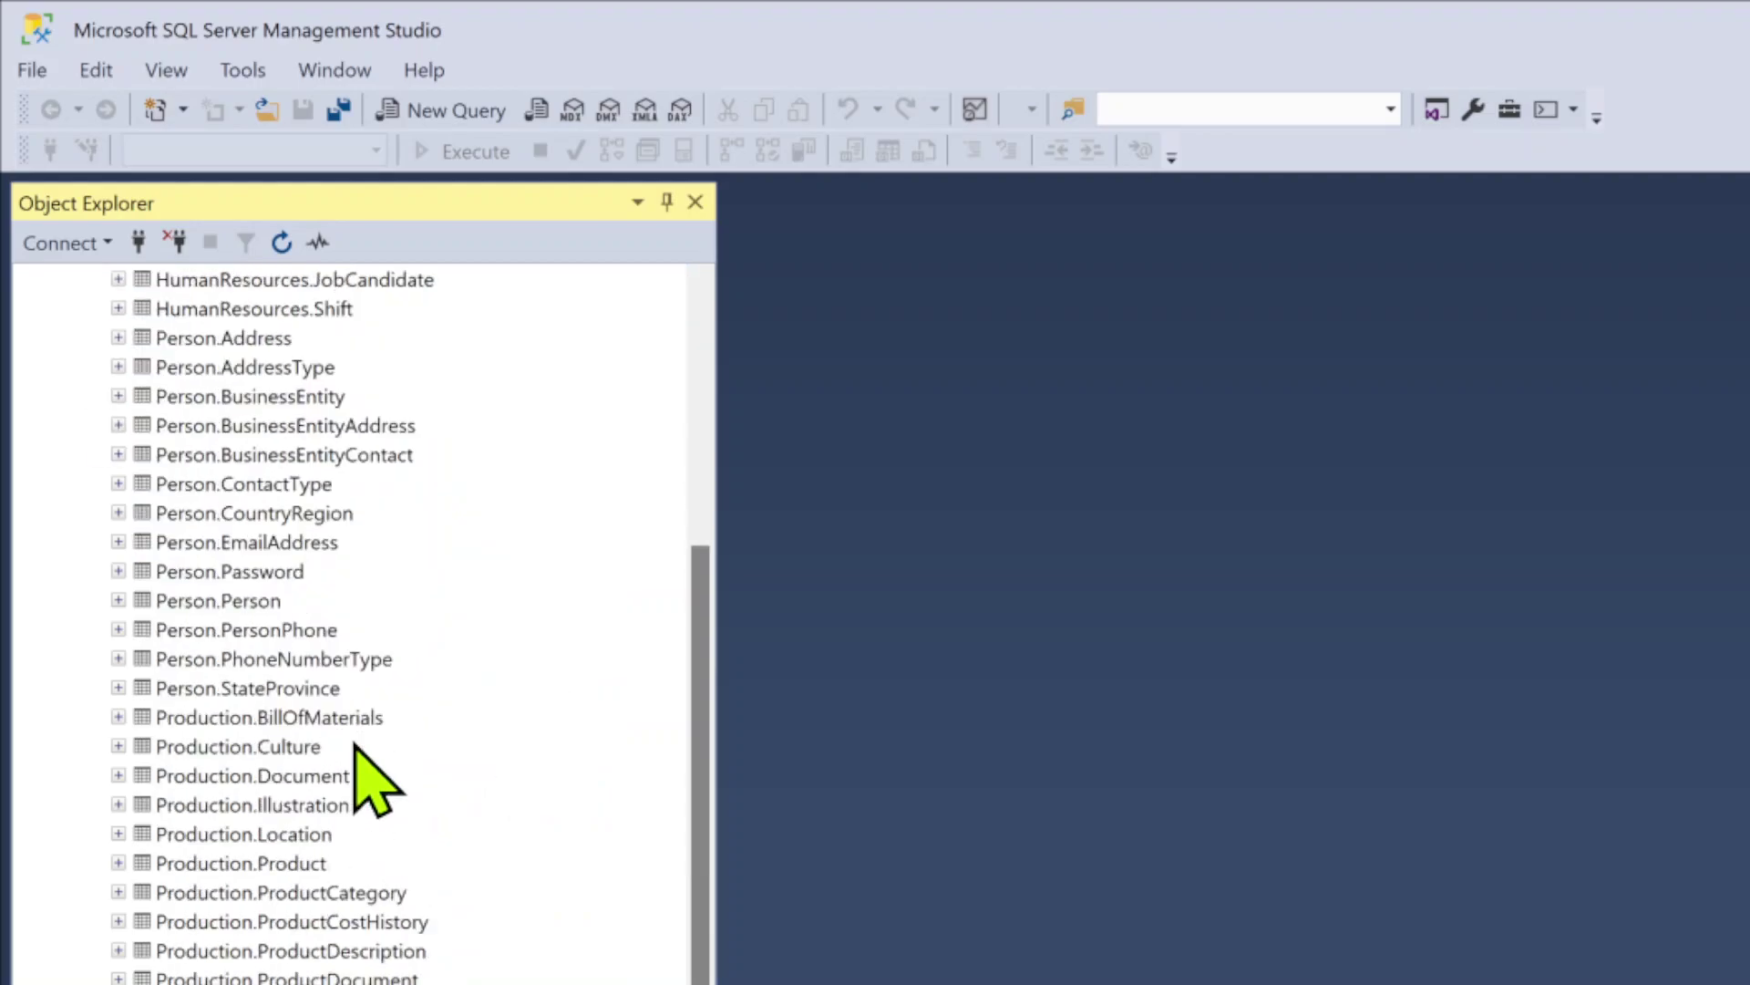
scroll(290, 756, down, 7)
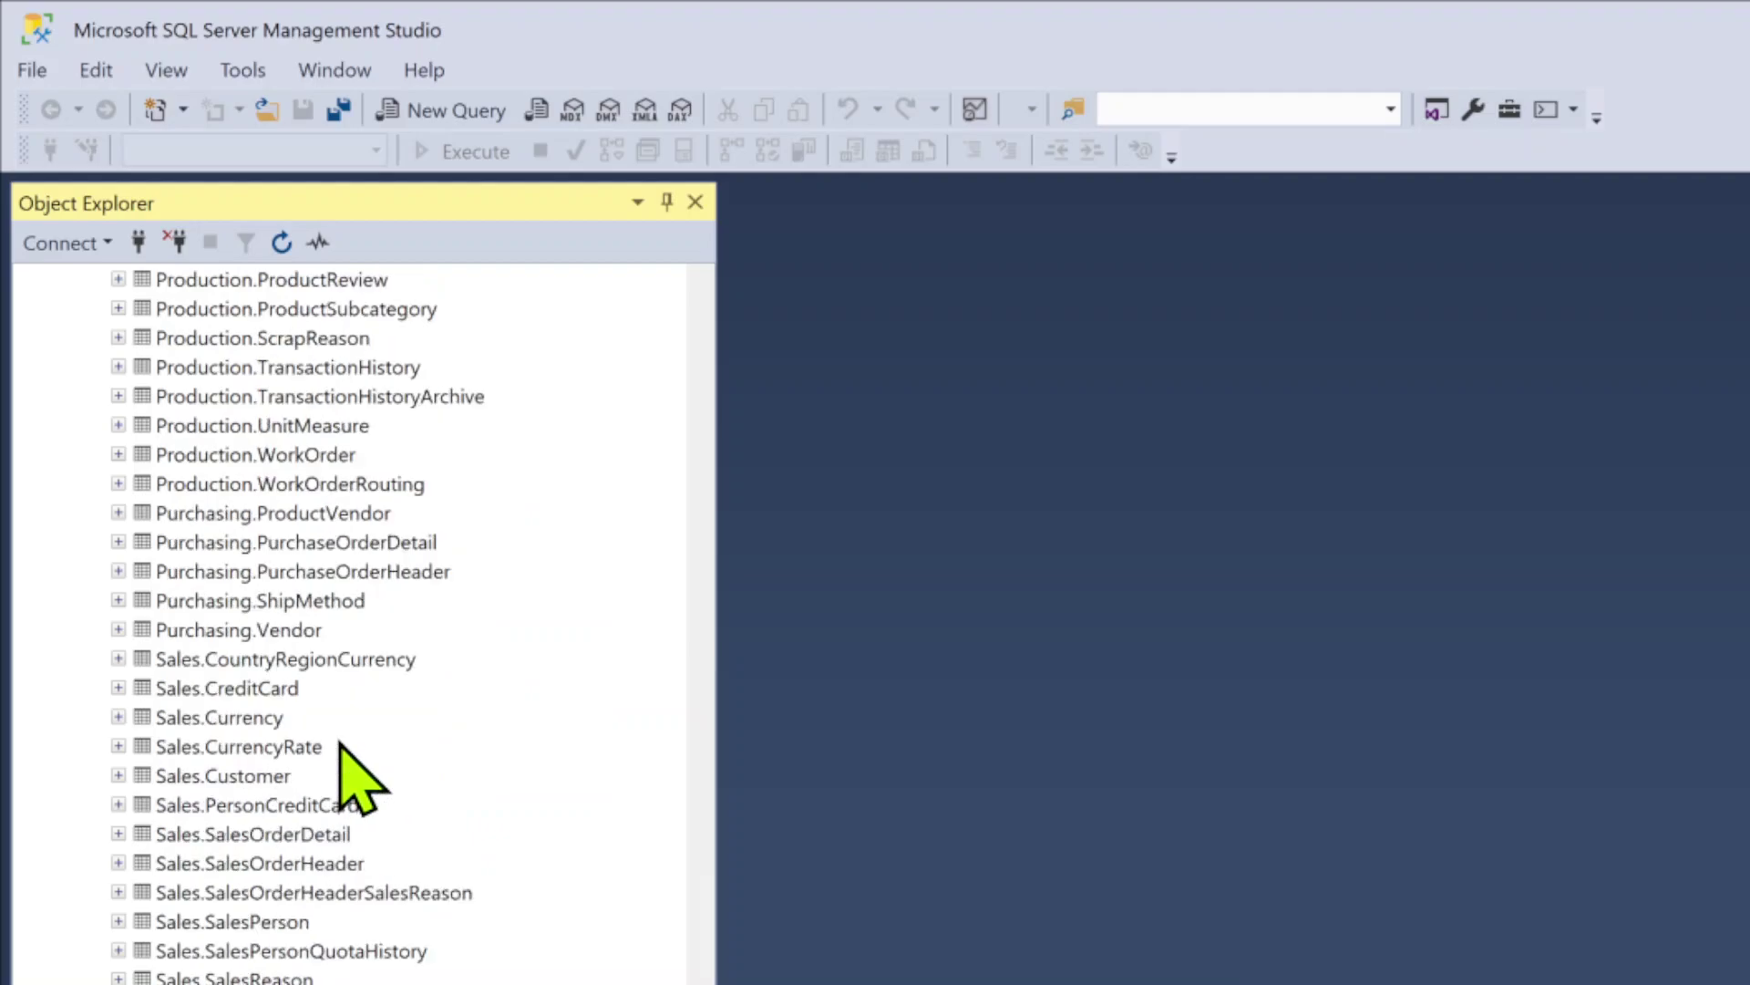
scroll(284, 770, up, 10)
scroll(282, 775, up, 7)
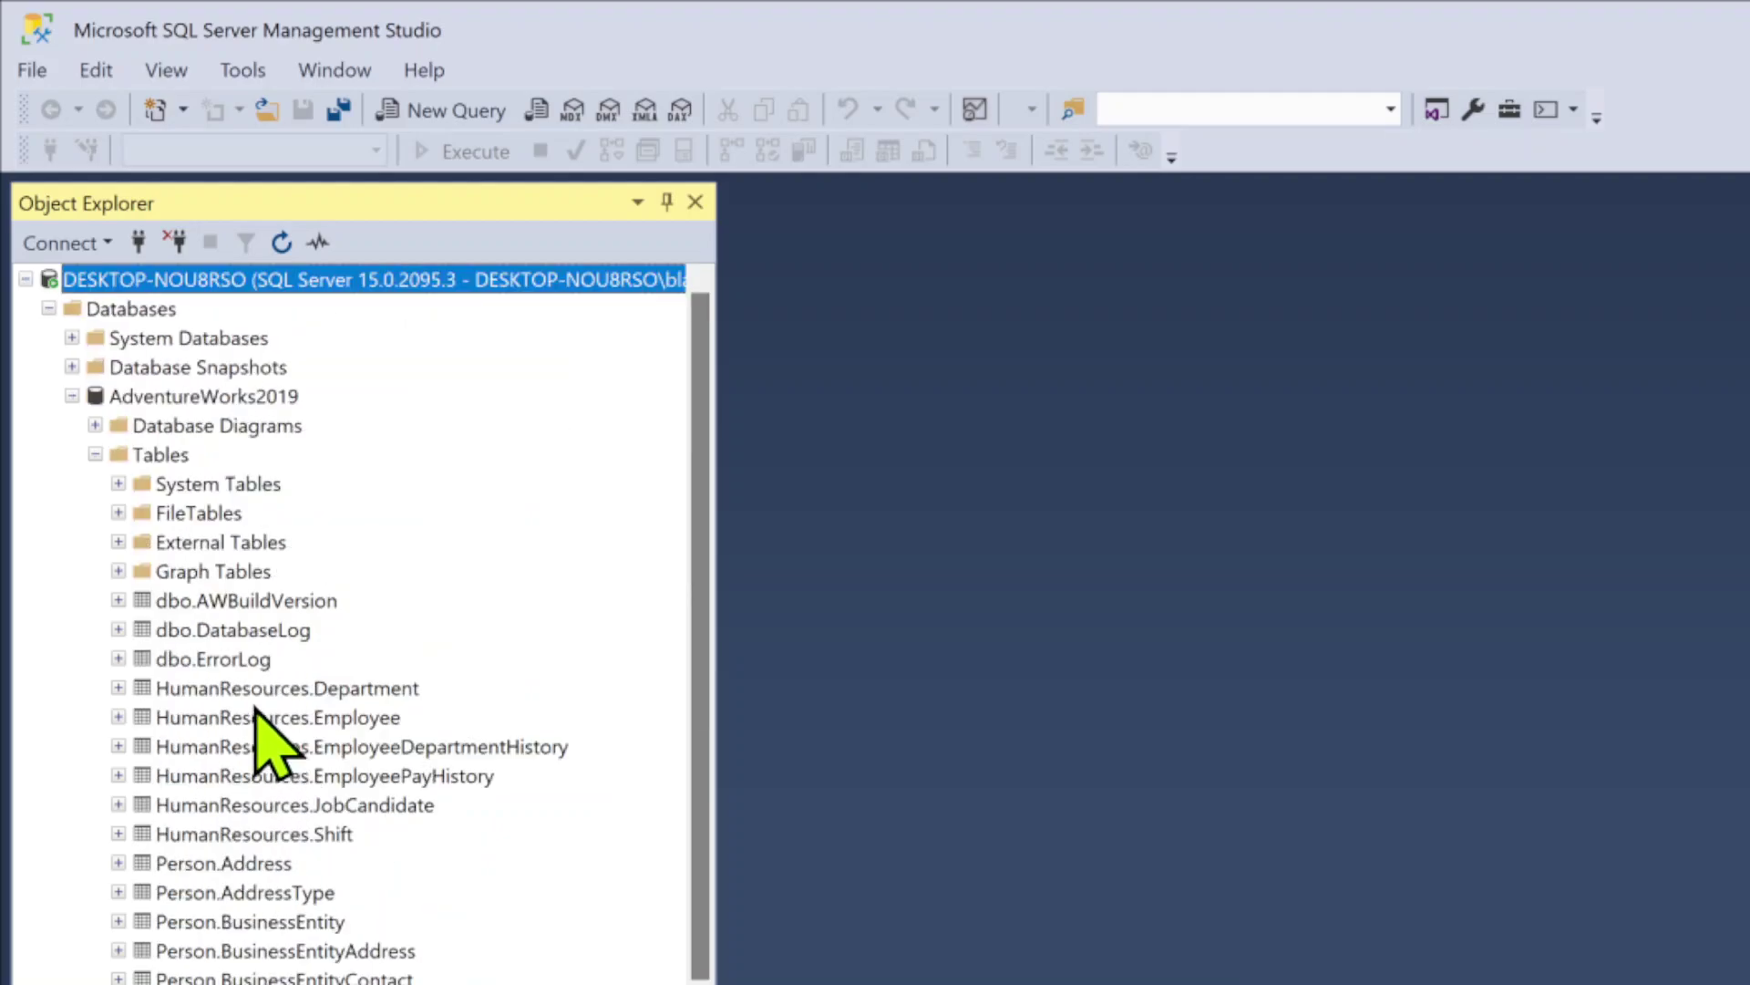
Step: Collapse AdventureWorks2019, view the system databases, and collapse the Databases folder
click(71, 395)
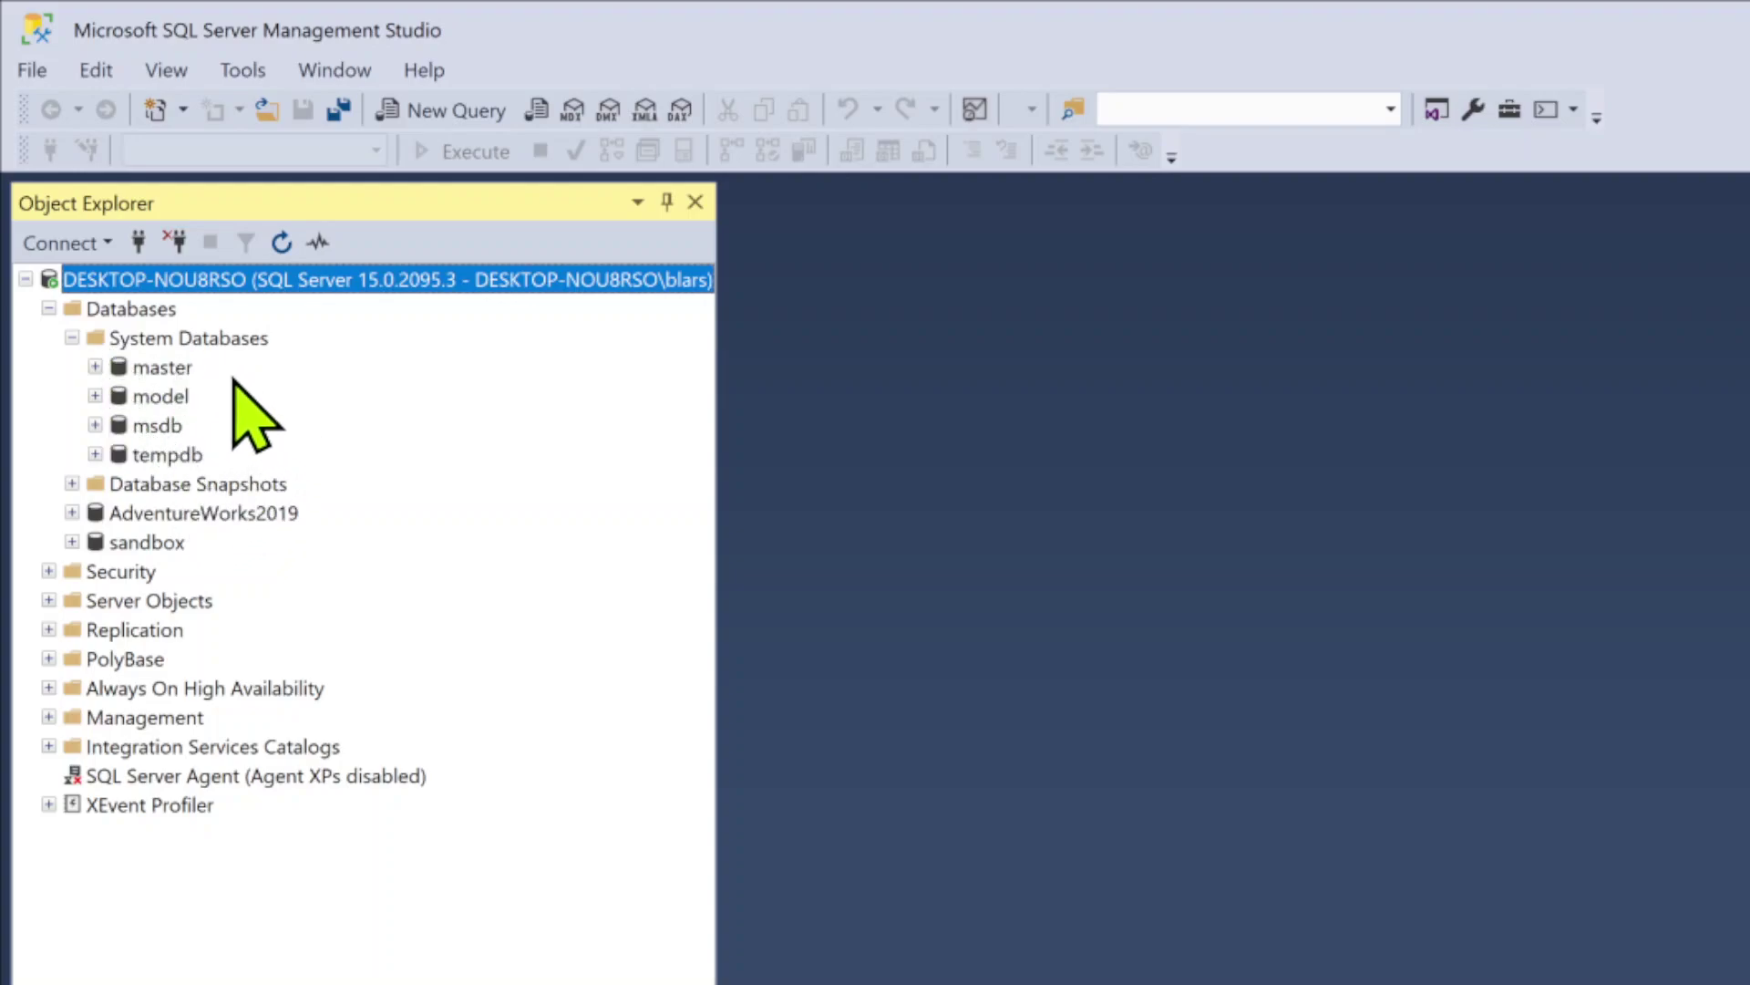
click(71, 338)
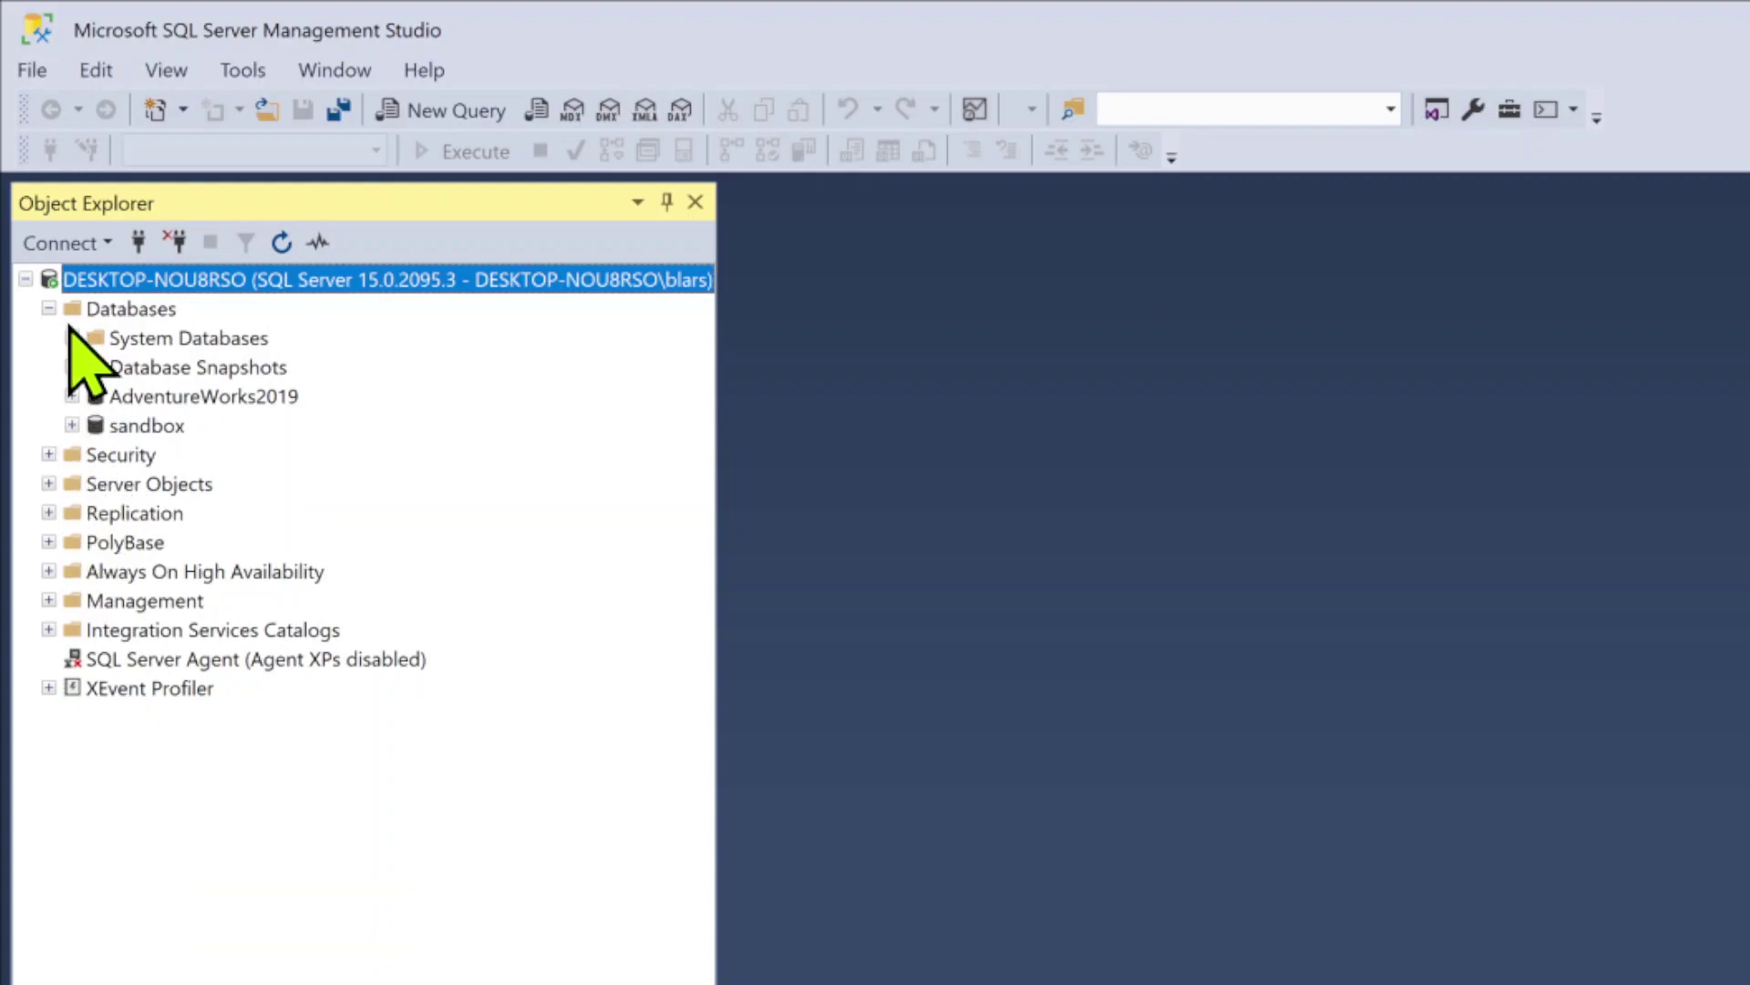
click(48, 308)
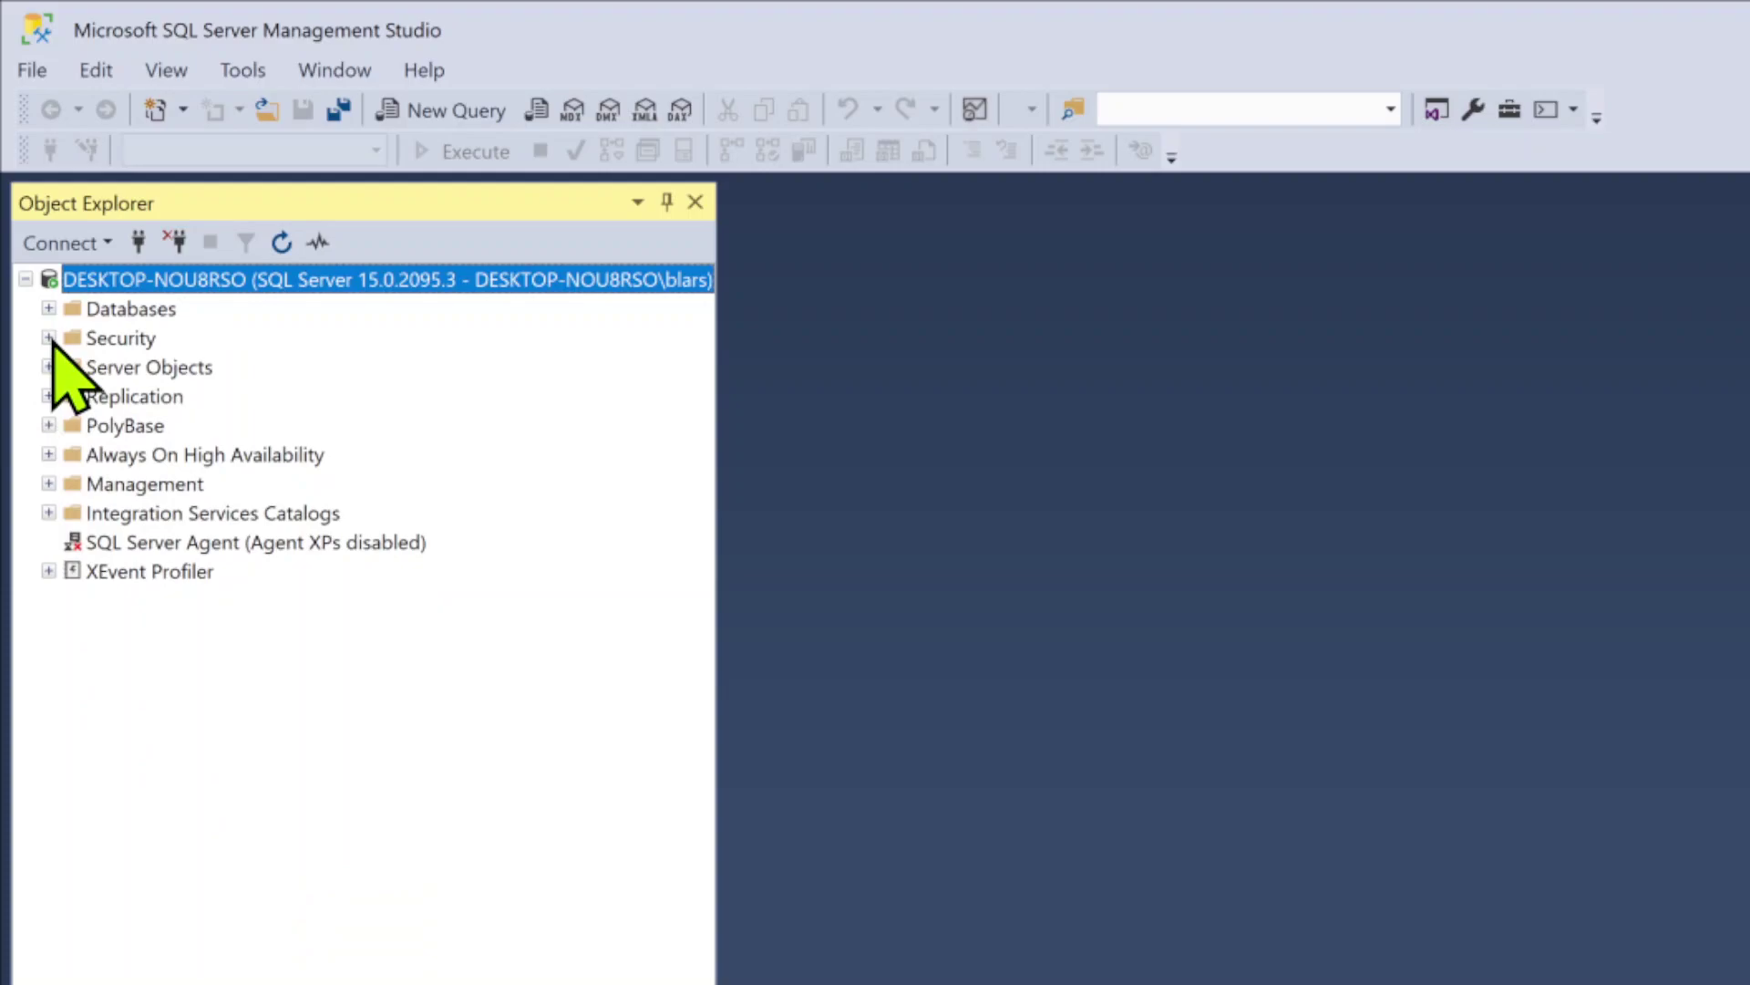
Step: Review the server's logins under Security, select the custom login listed below sa, and collapse the Logins folder
click(49, 337)
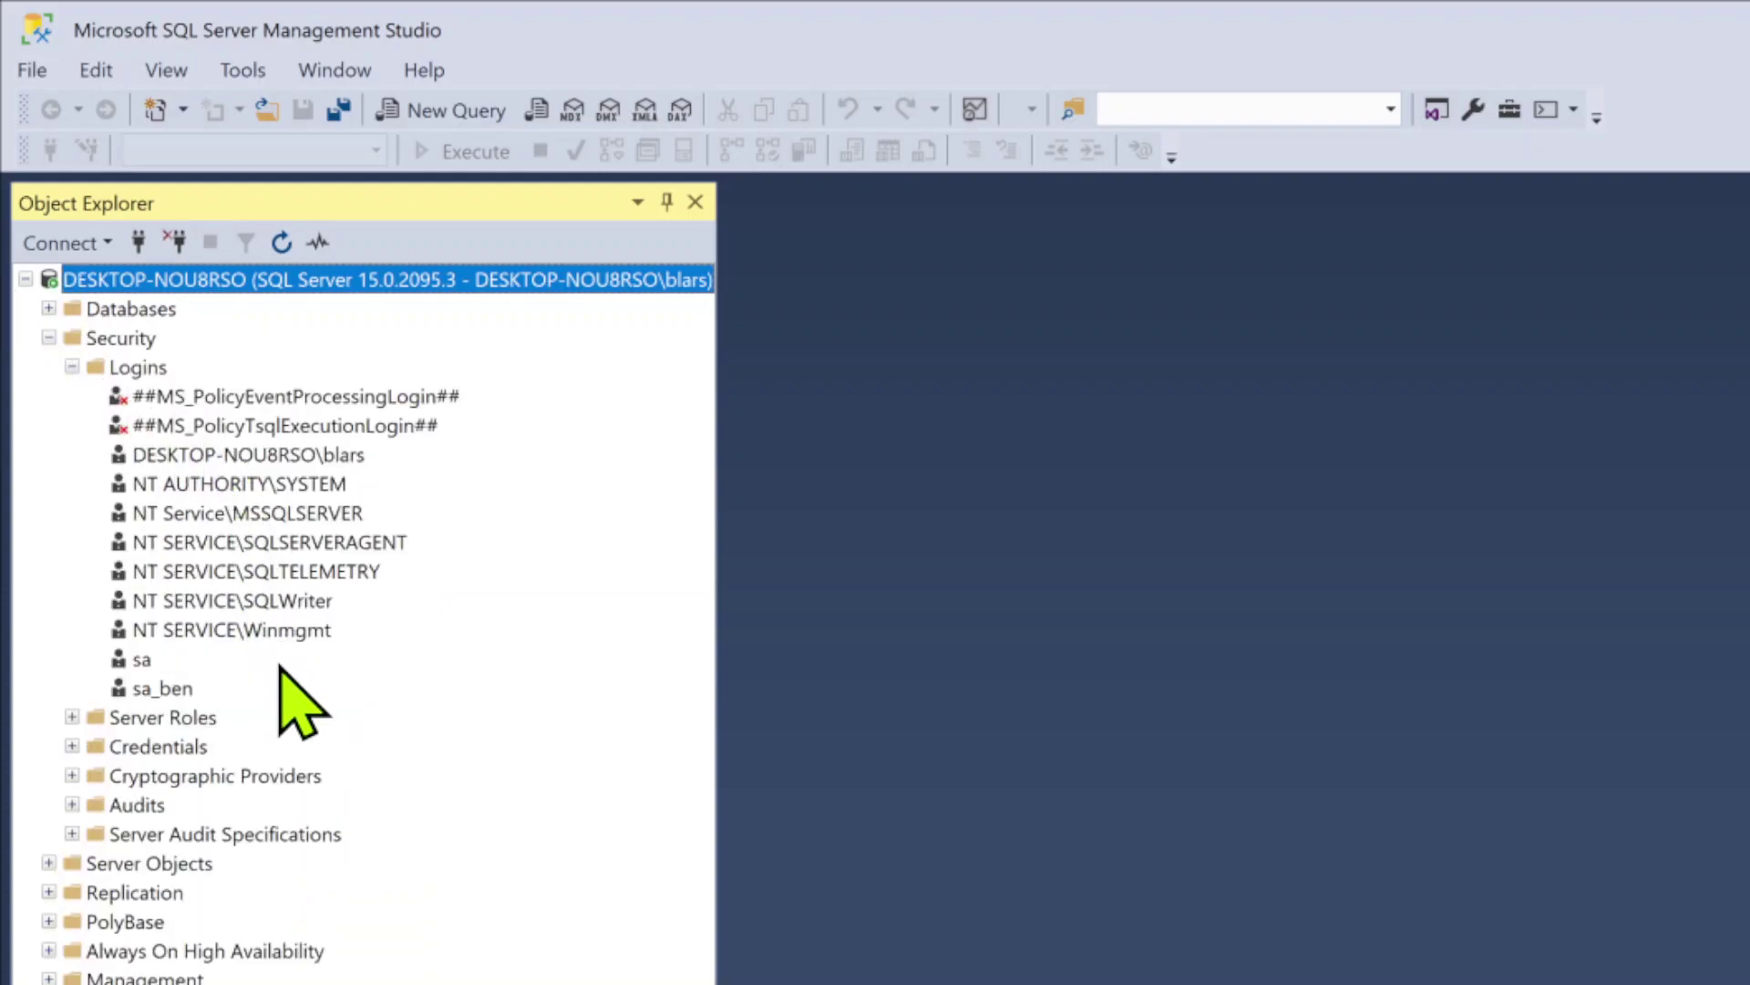
click(154, 690)
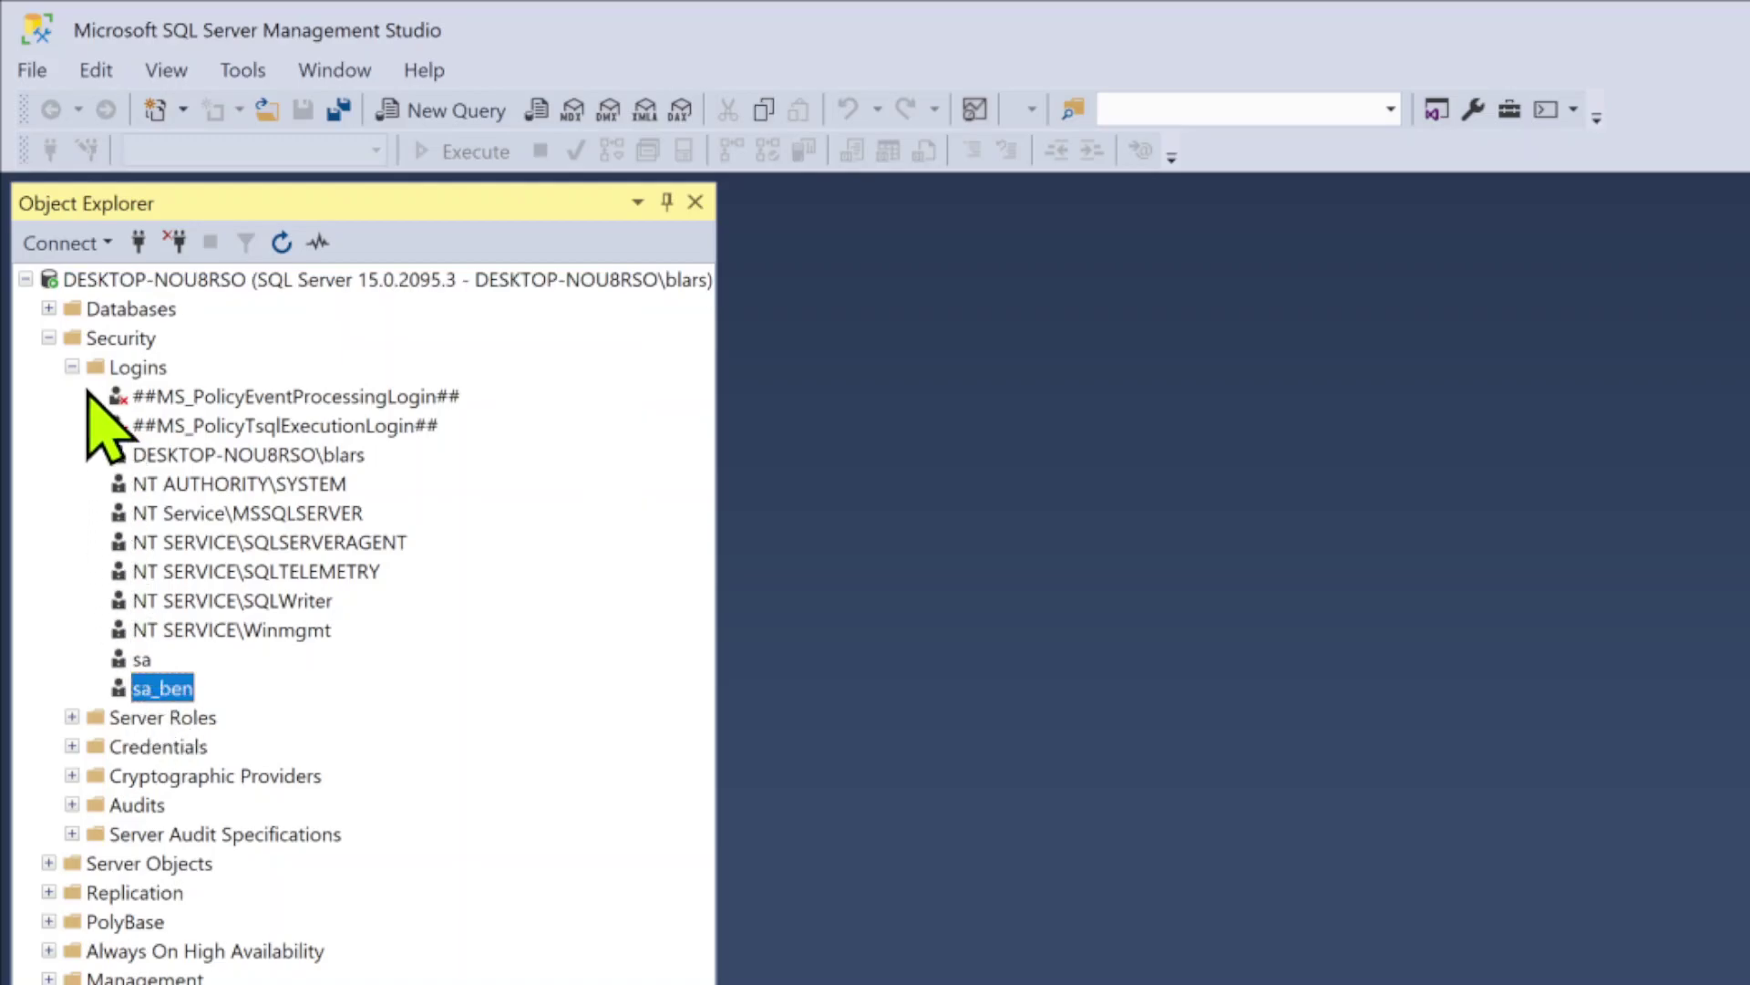
click(72, 367)
Step: Review the authentication options for a new Database Engine connection, choose SQL Server Authentication, and close the dialog without connecting
click(64, 242)
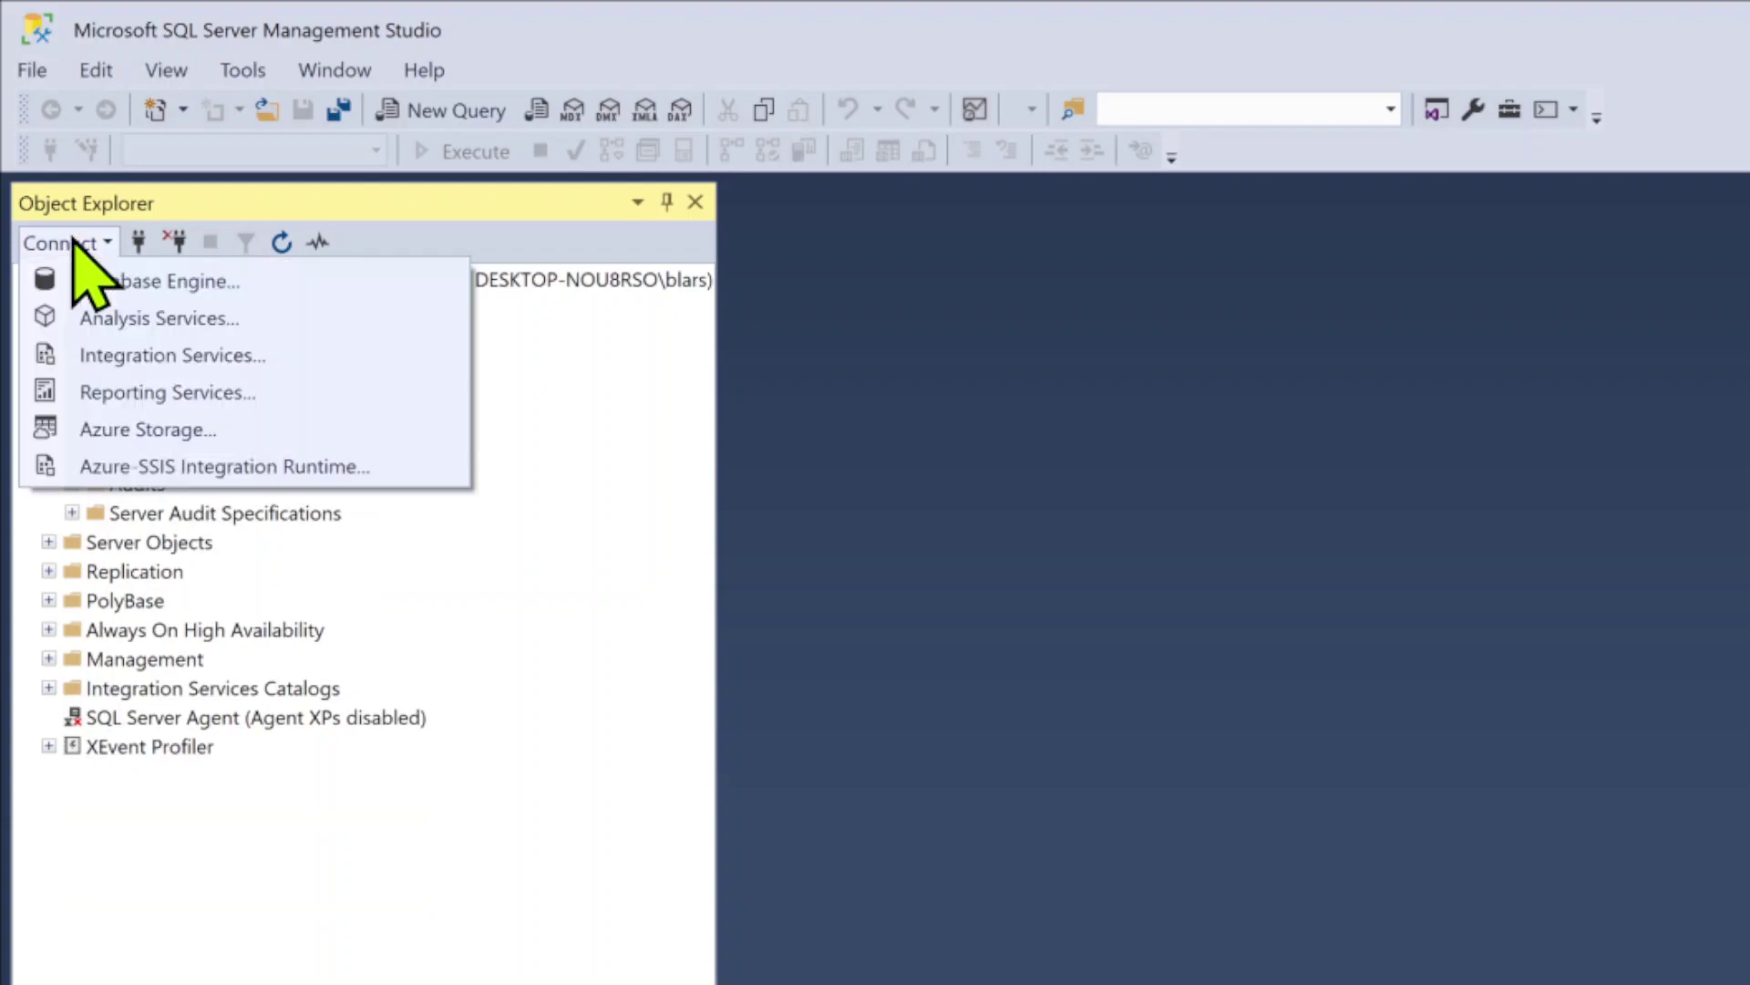
click(87, 275)
click(75, 244)
click(82, 278)
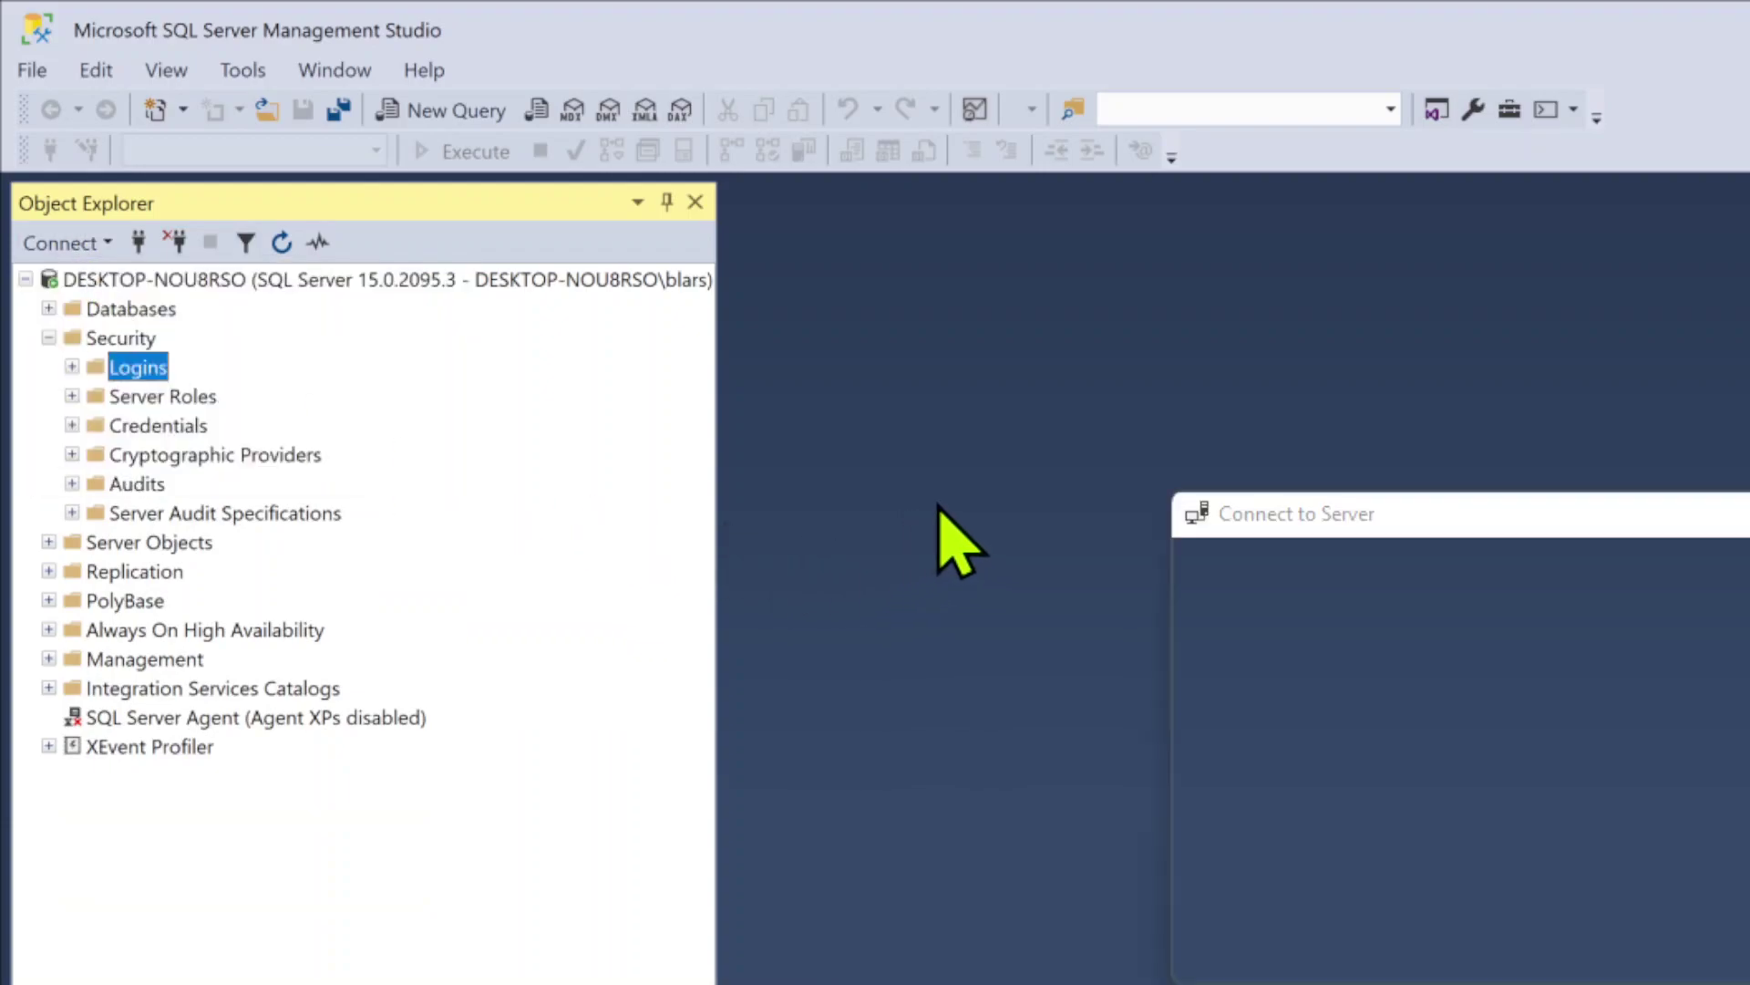
drag(1284, 518, 807, 351)
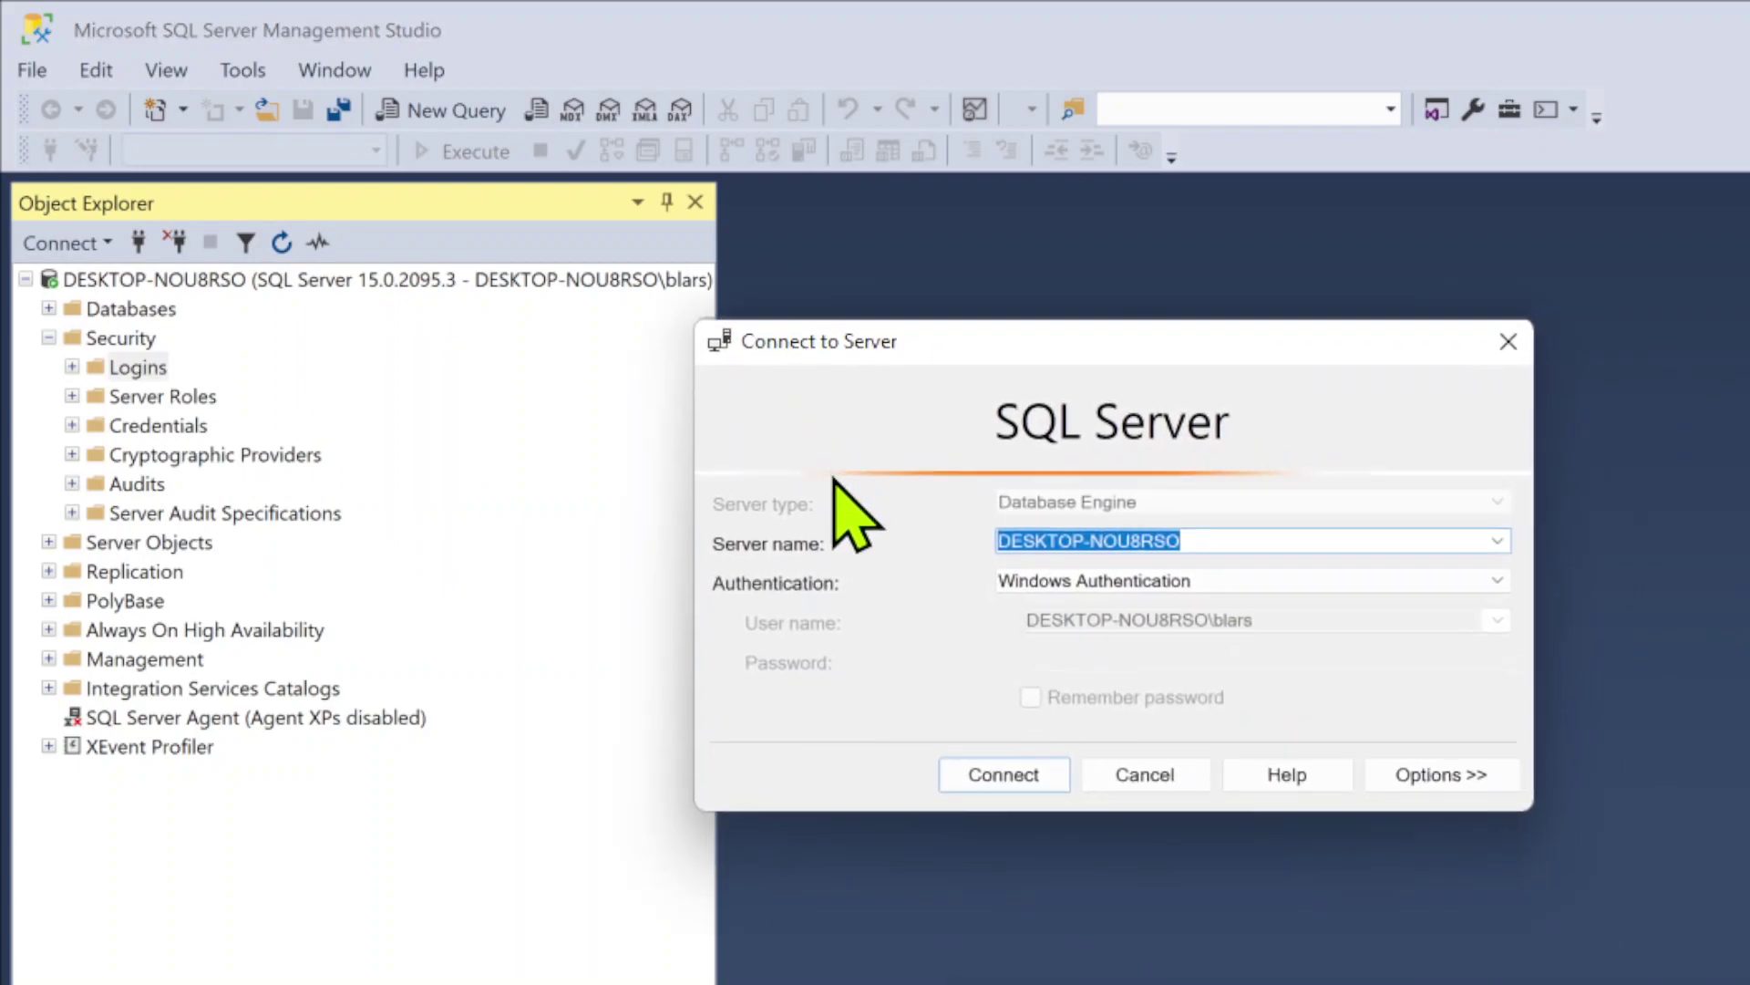
click(1200, 588)
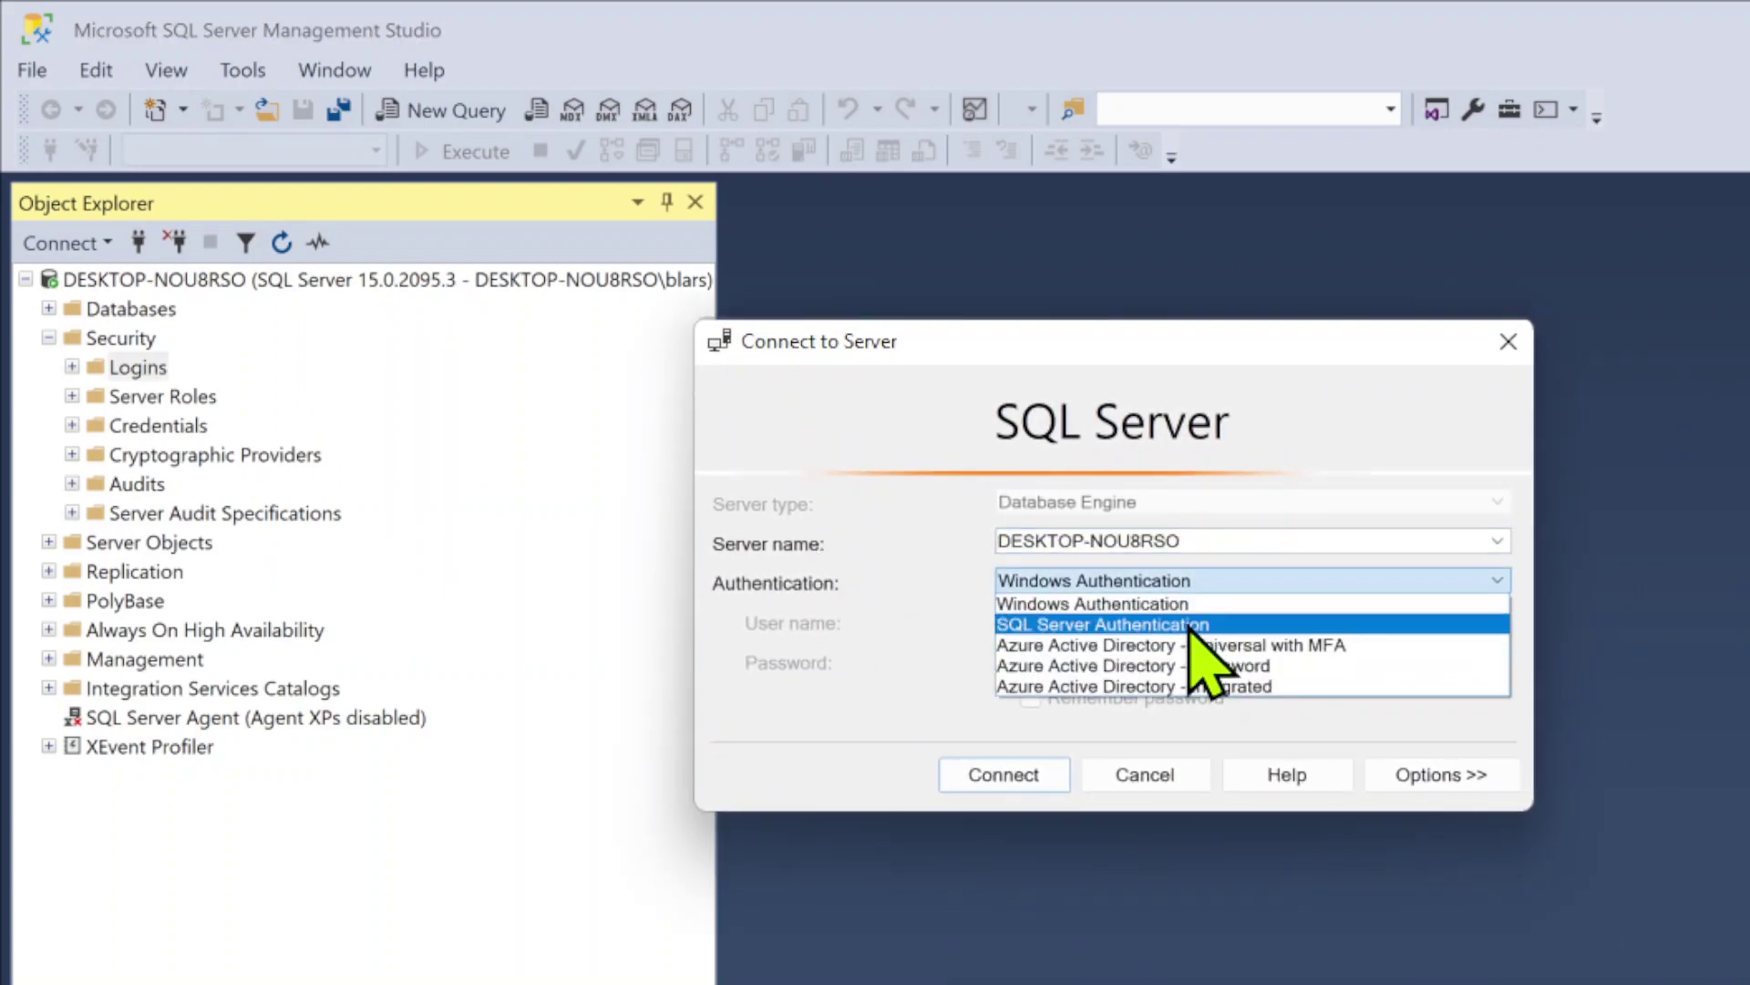
click(1189, 625)
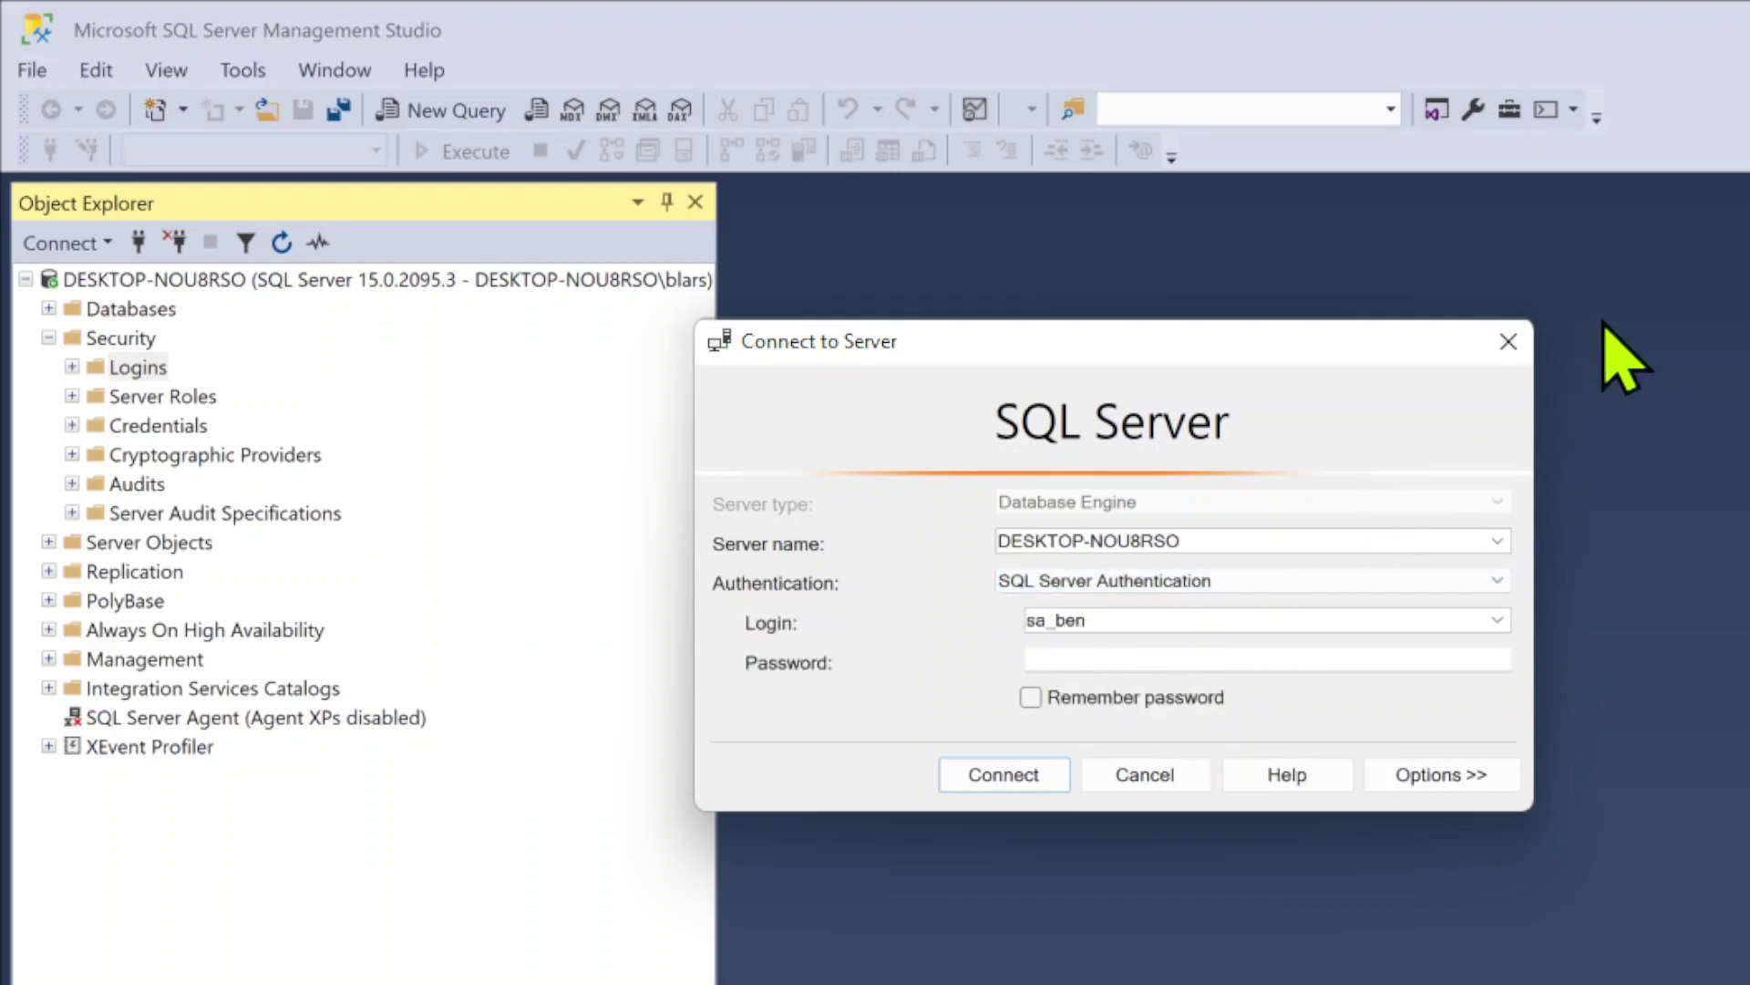
click(1508, 341)
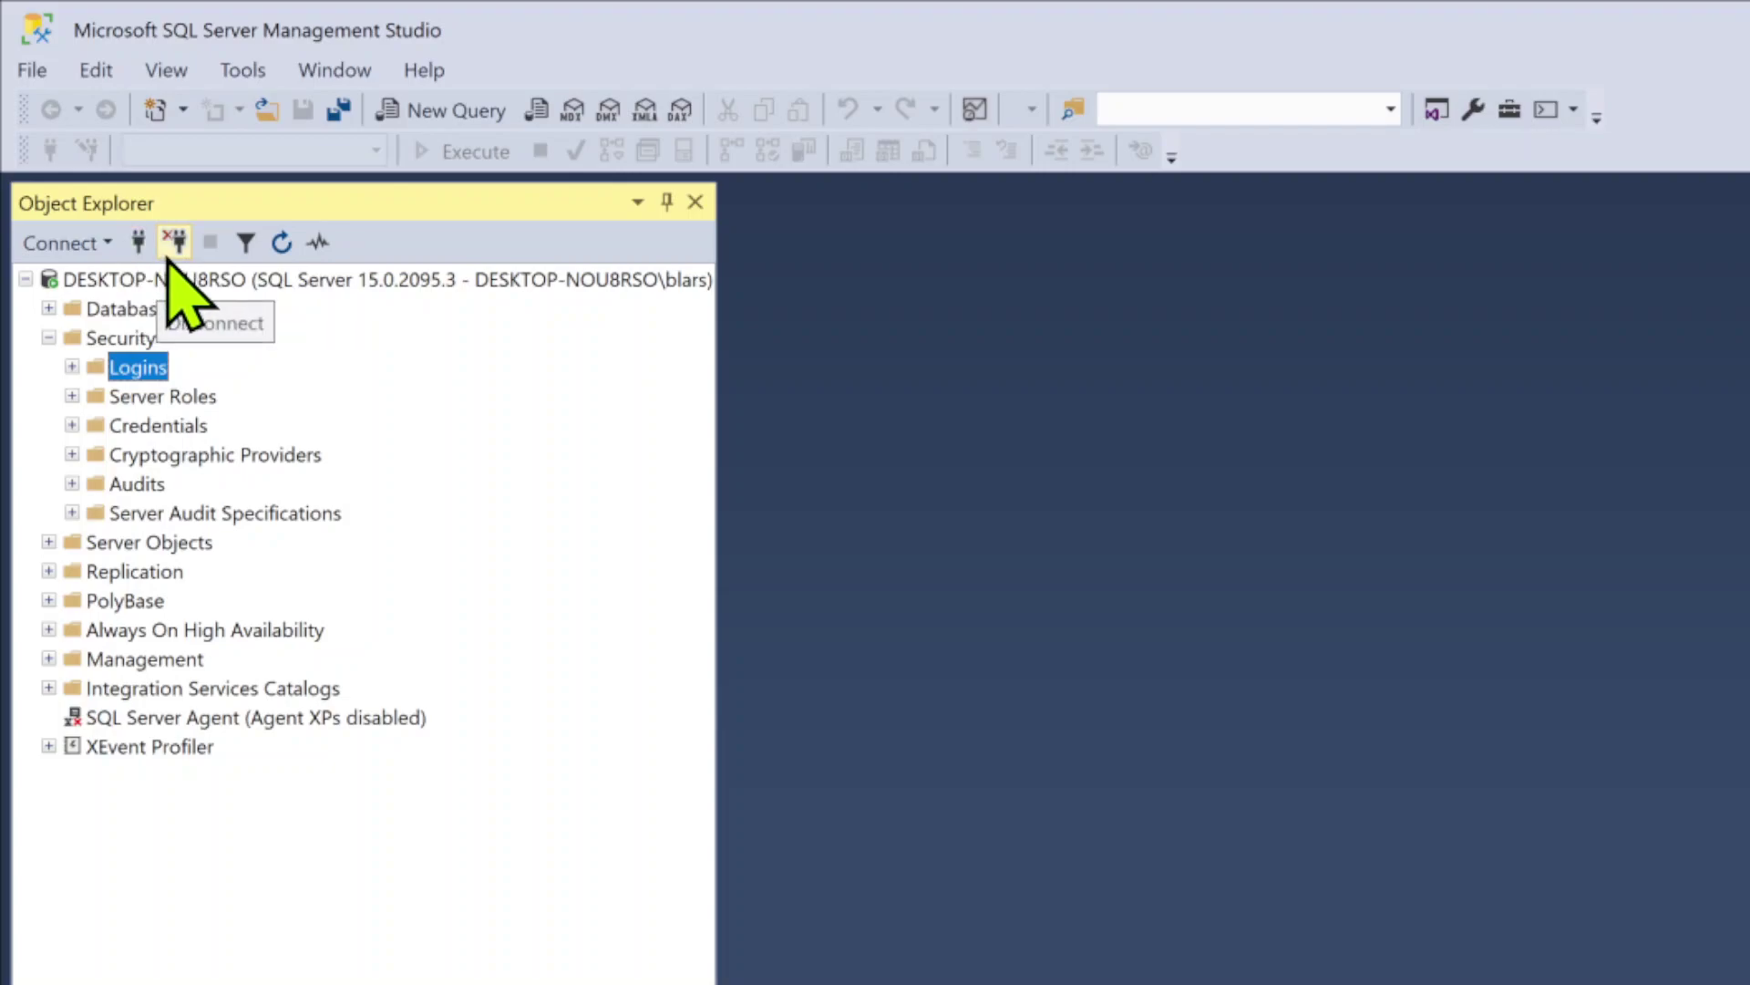
Step: Disconnect from the server and reconnect to the local Database Engine DESKTOP-NOU8RSO with Windows Authentication
click(171, 253)
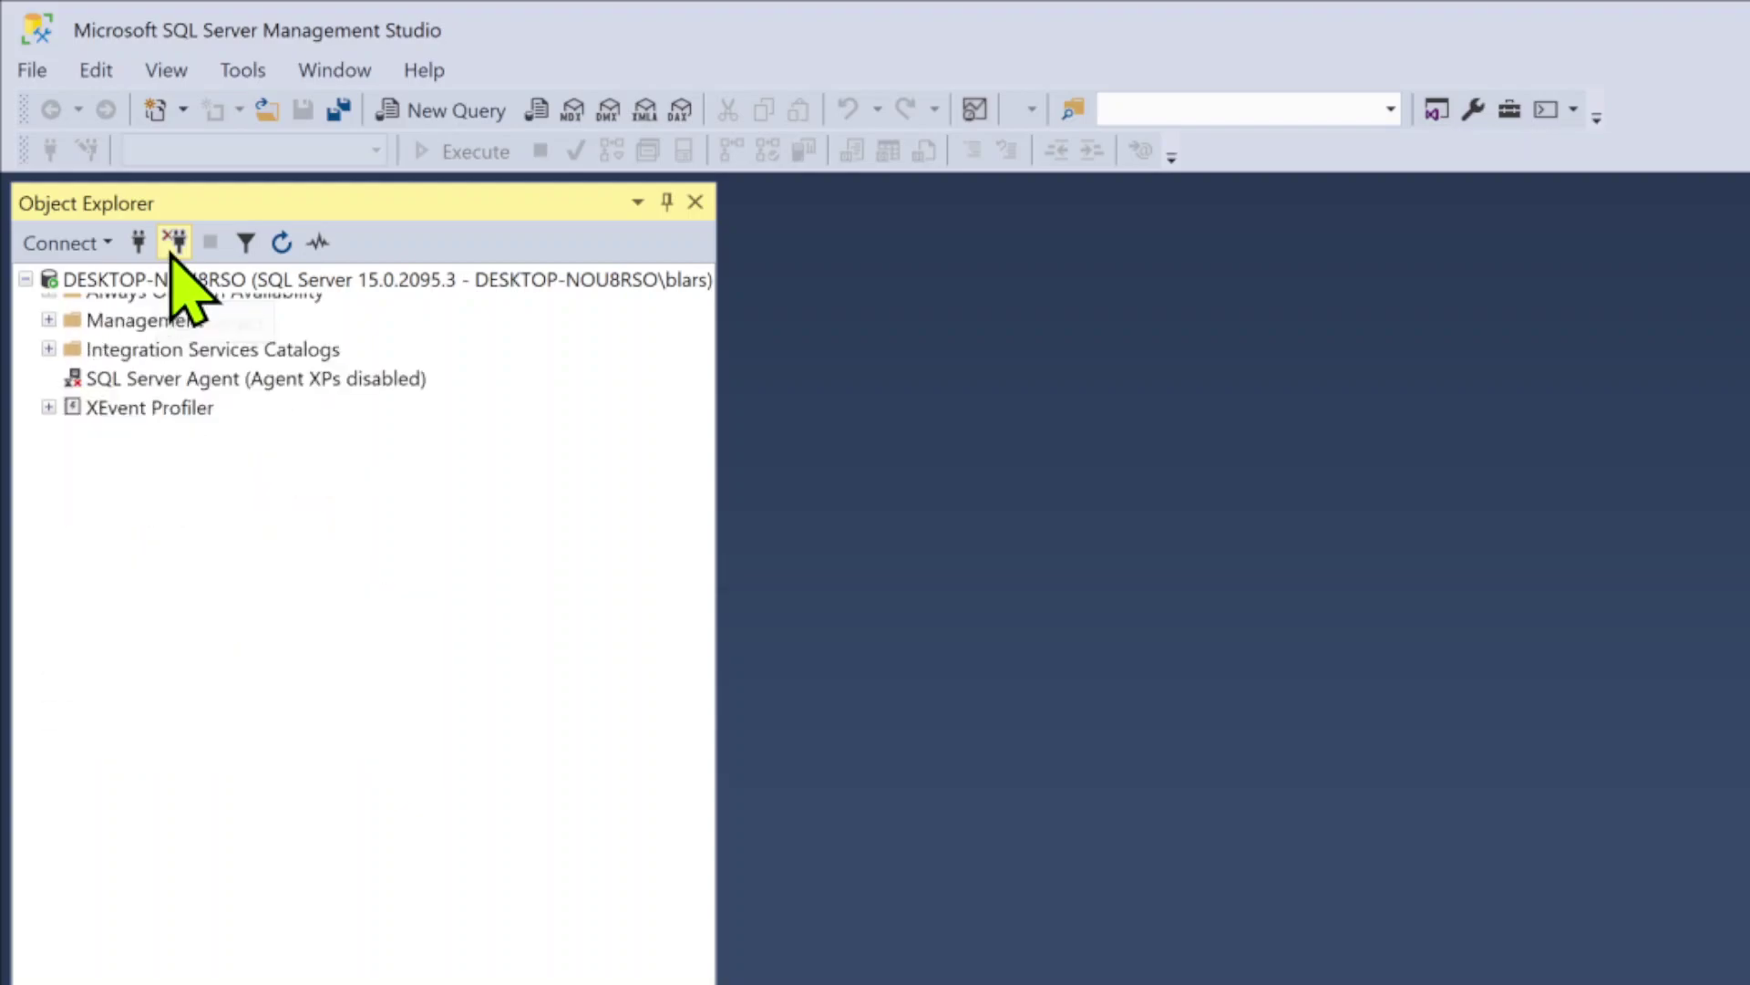
click(73, 255)
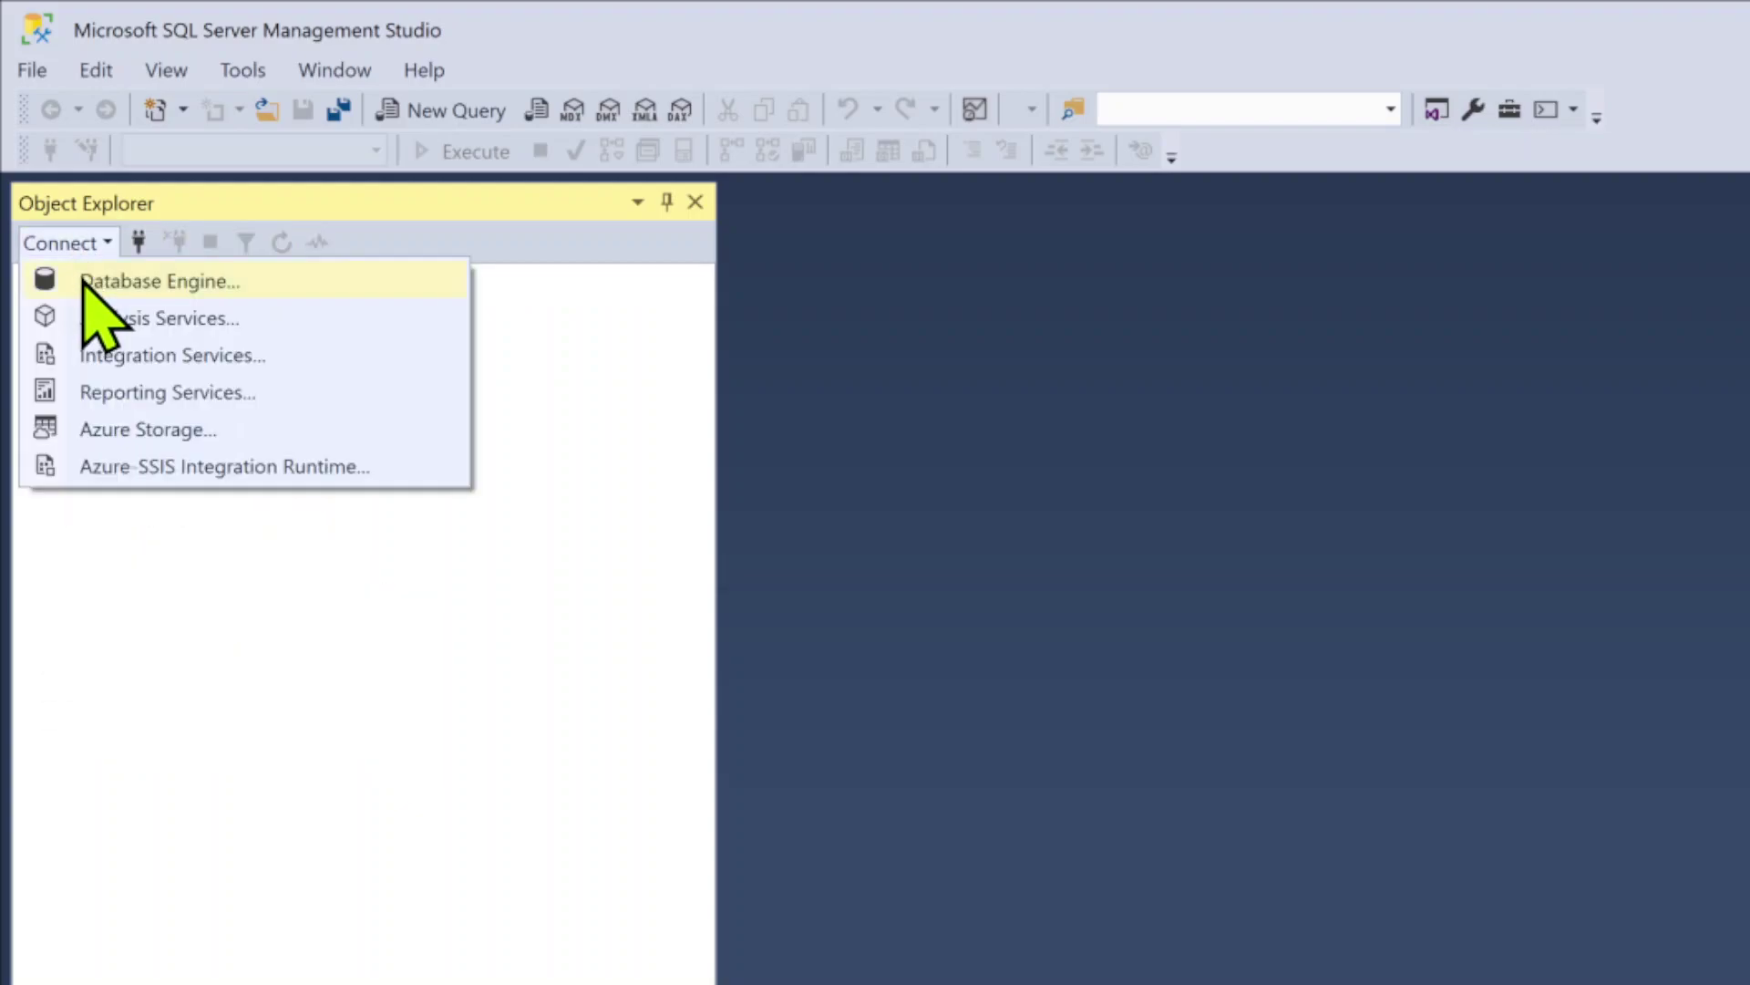
click(91, 281)
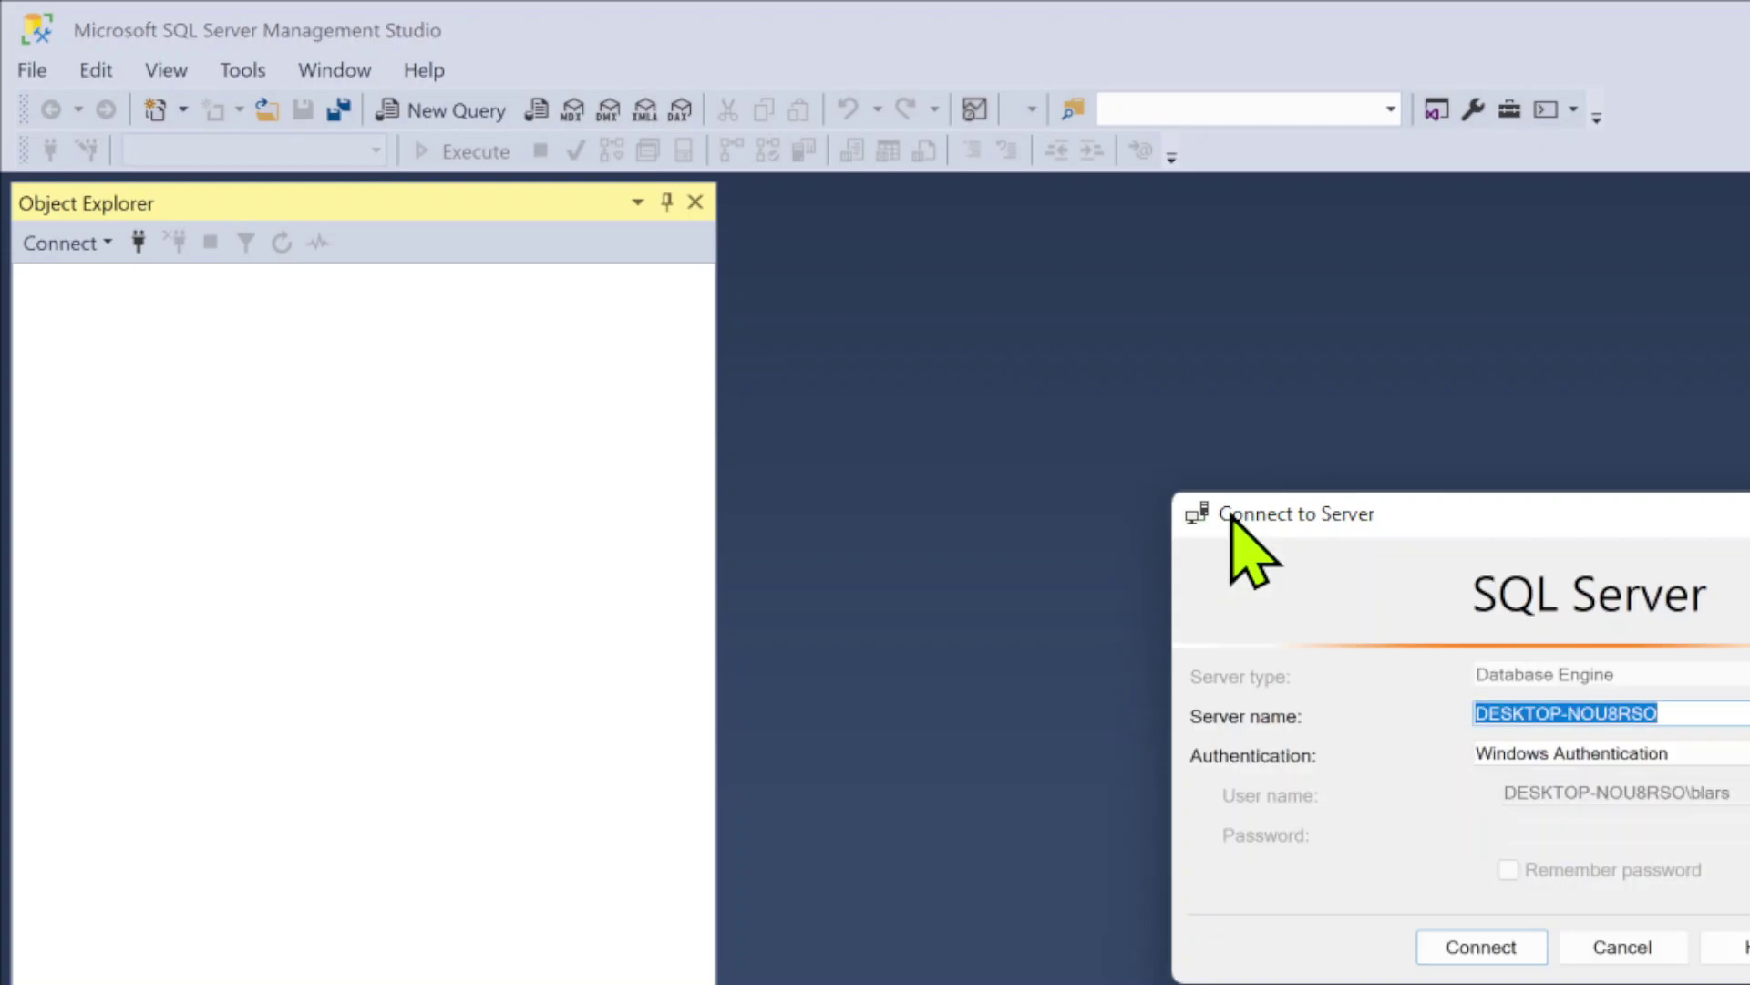
drag(1217, 516, 544, 304)
click(773, 729)
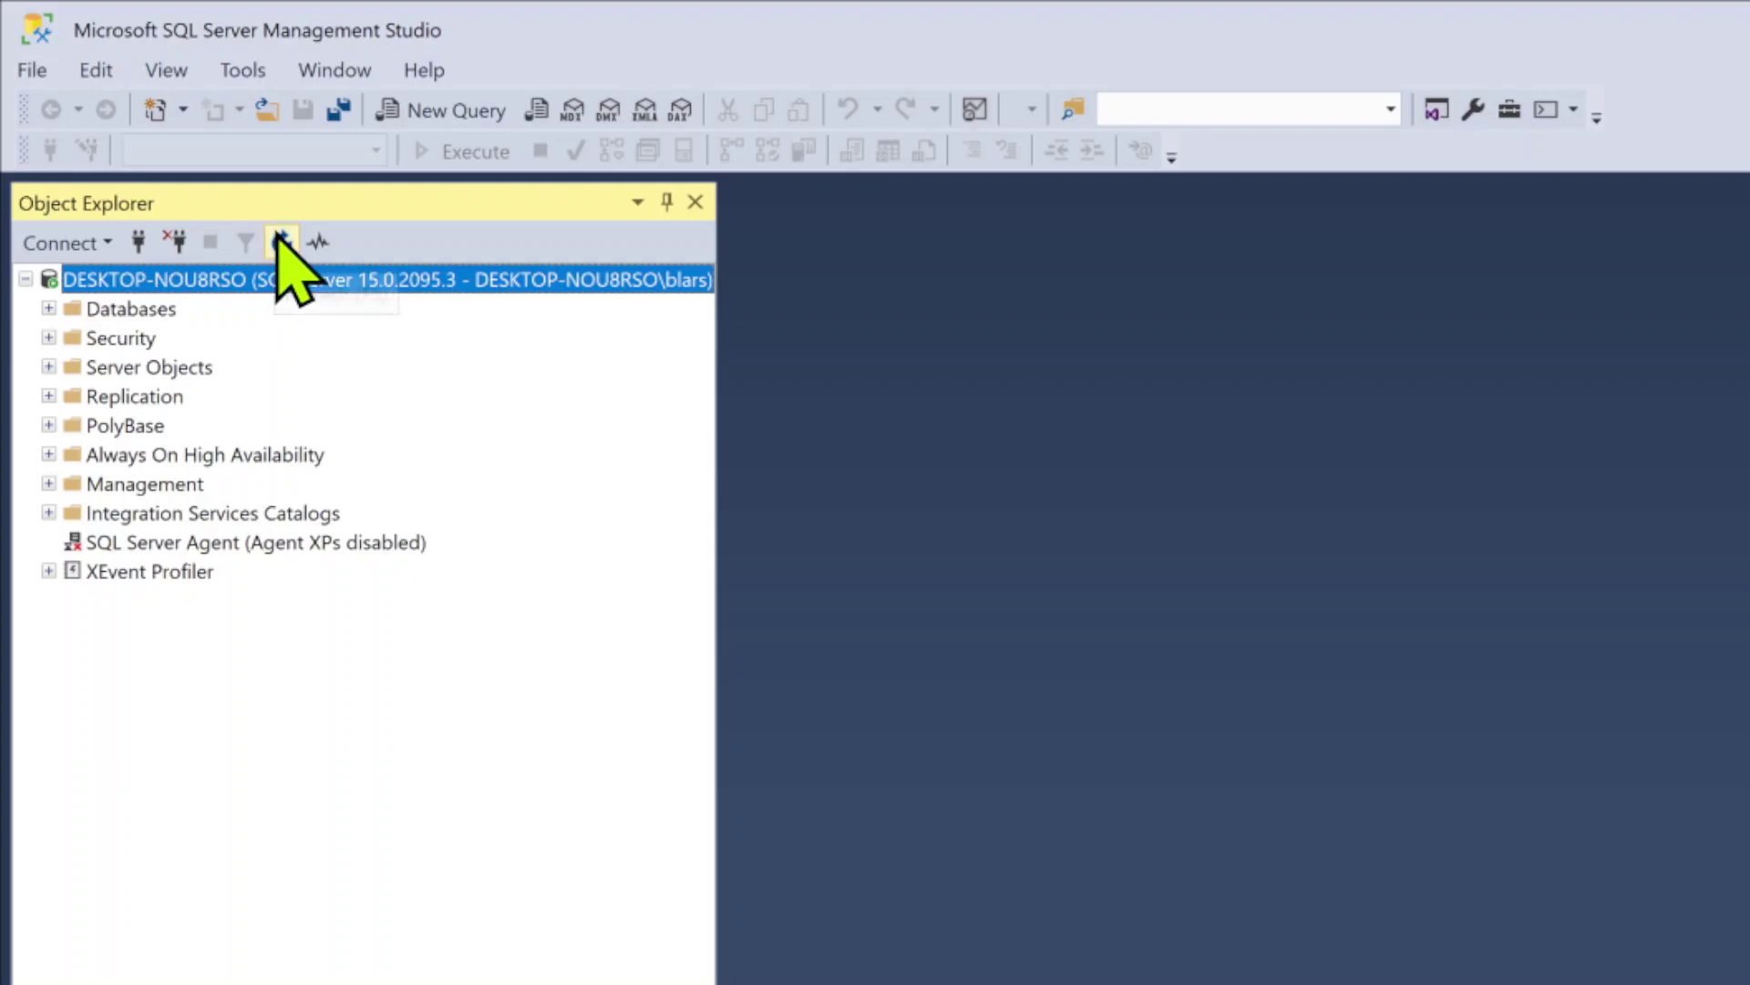
Step: Review the Server Roles and Credentials folders under the server's Security folder, and collapse Security
click(54, 338)
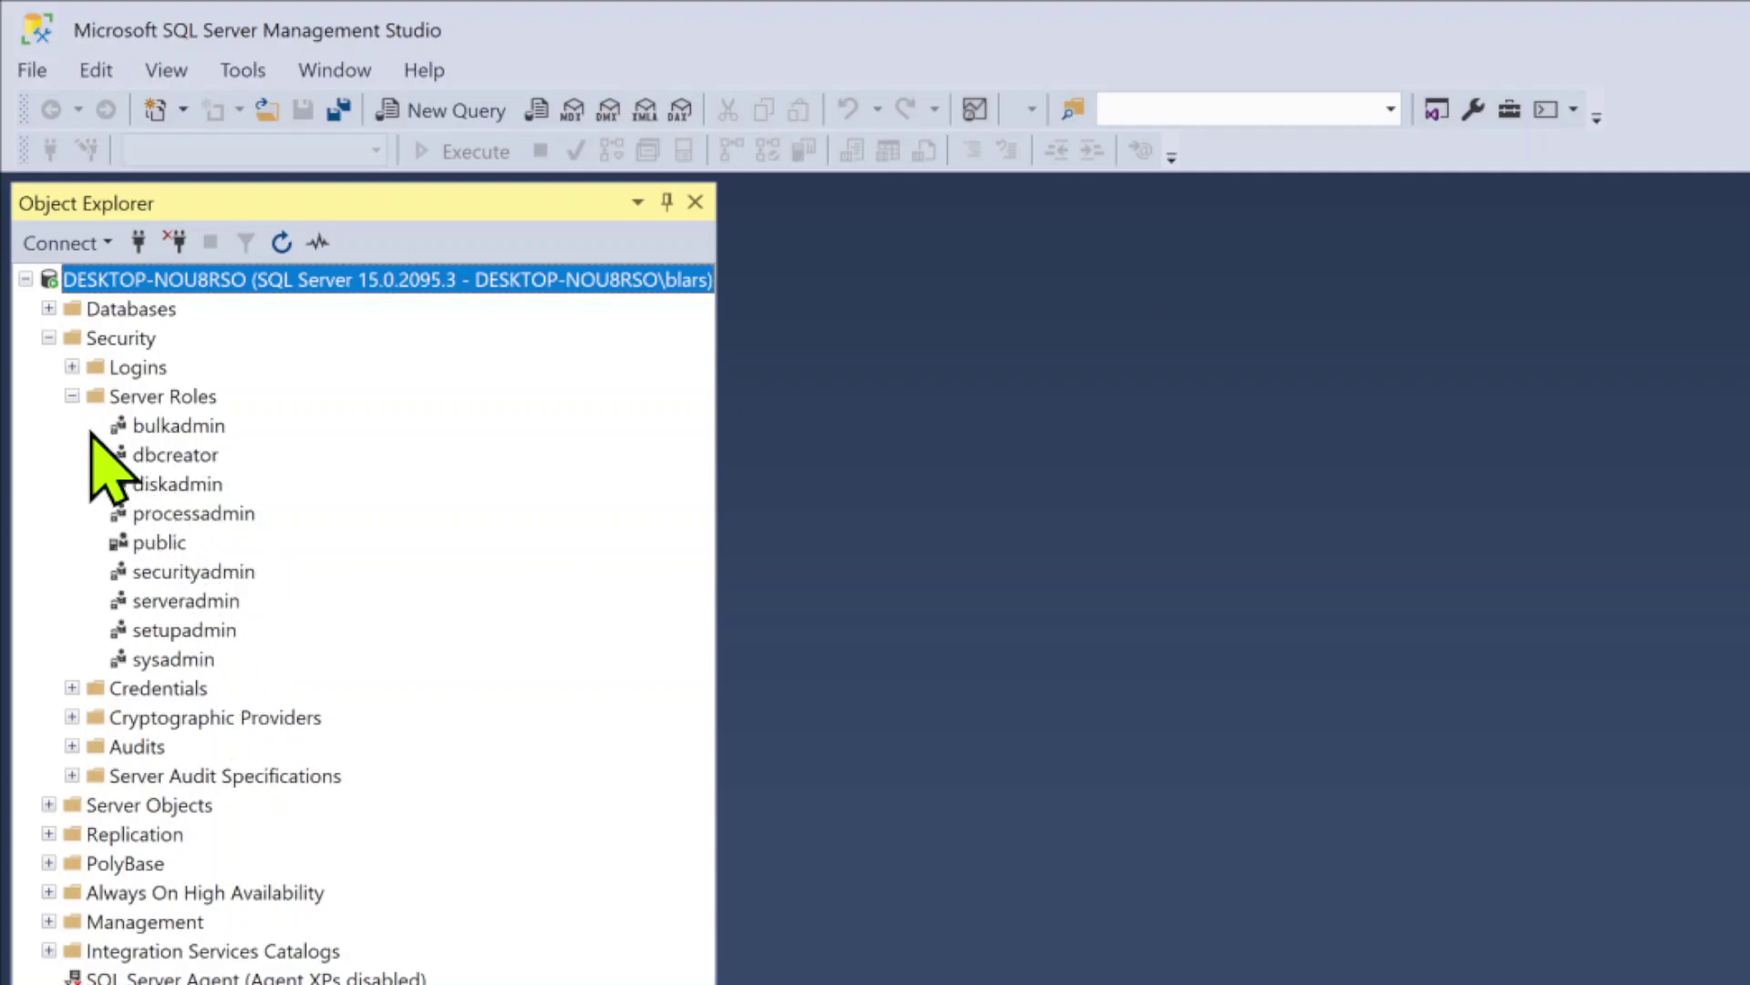
click(73, 398)
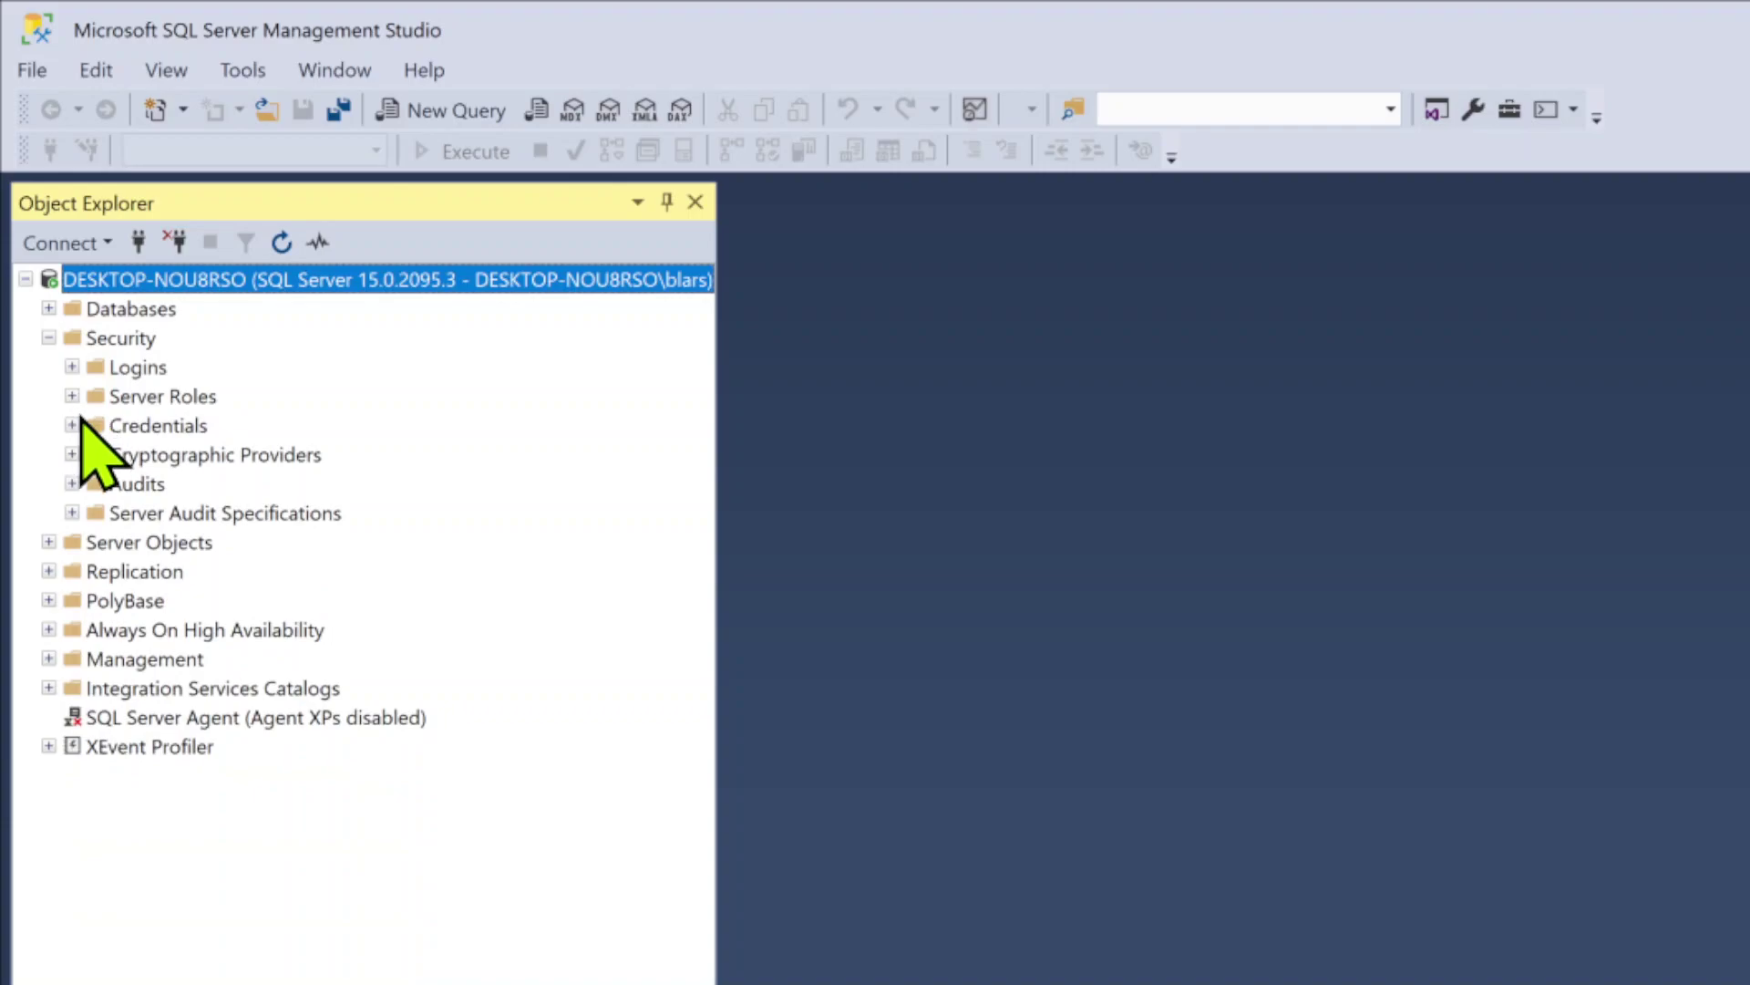
click(74, 425)
click(49, 339)
Step: View the contents of the Server Objects folder, collapse it, and try to expand the PolyBase folder
click(49, 367)
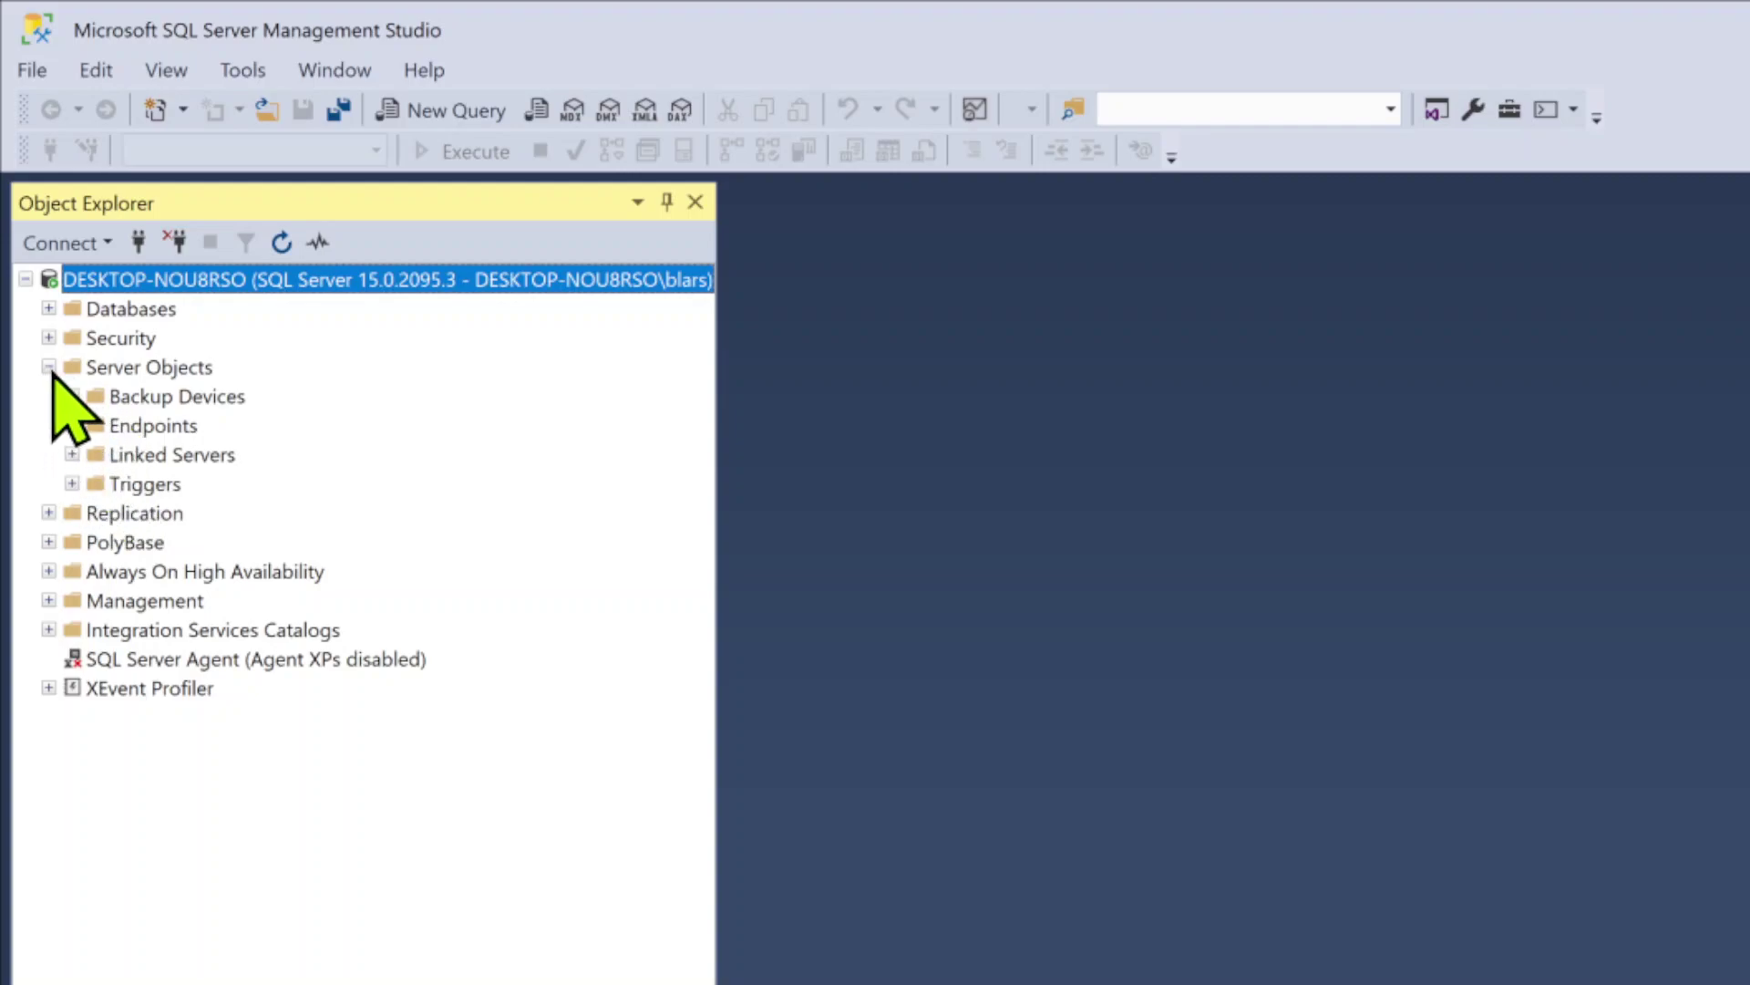
click(49, 368)
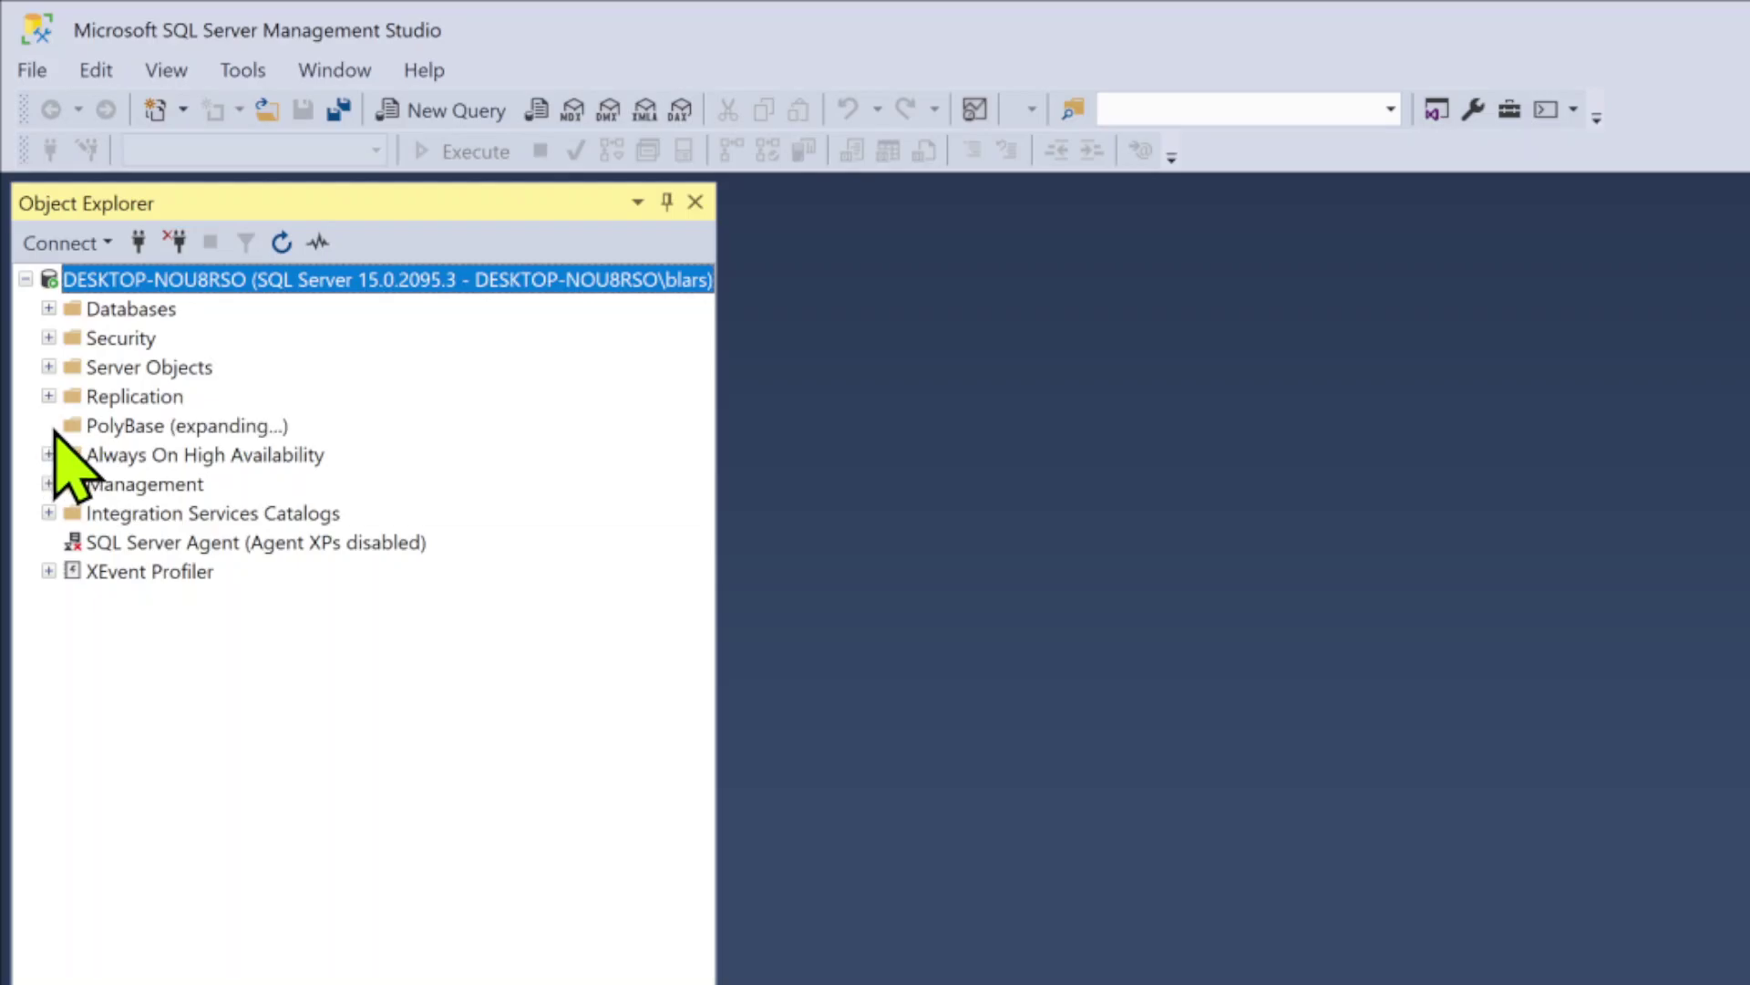
click(49, 426)
drag(1382, 798, 495, 379)
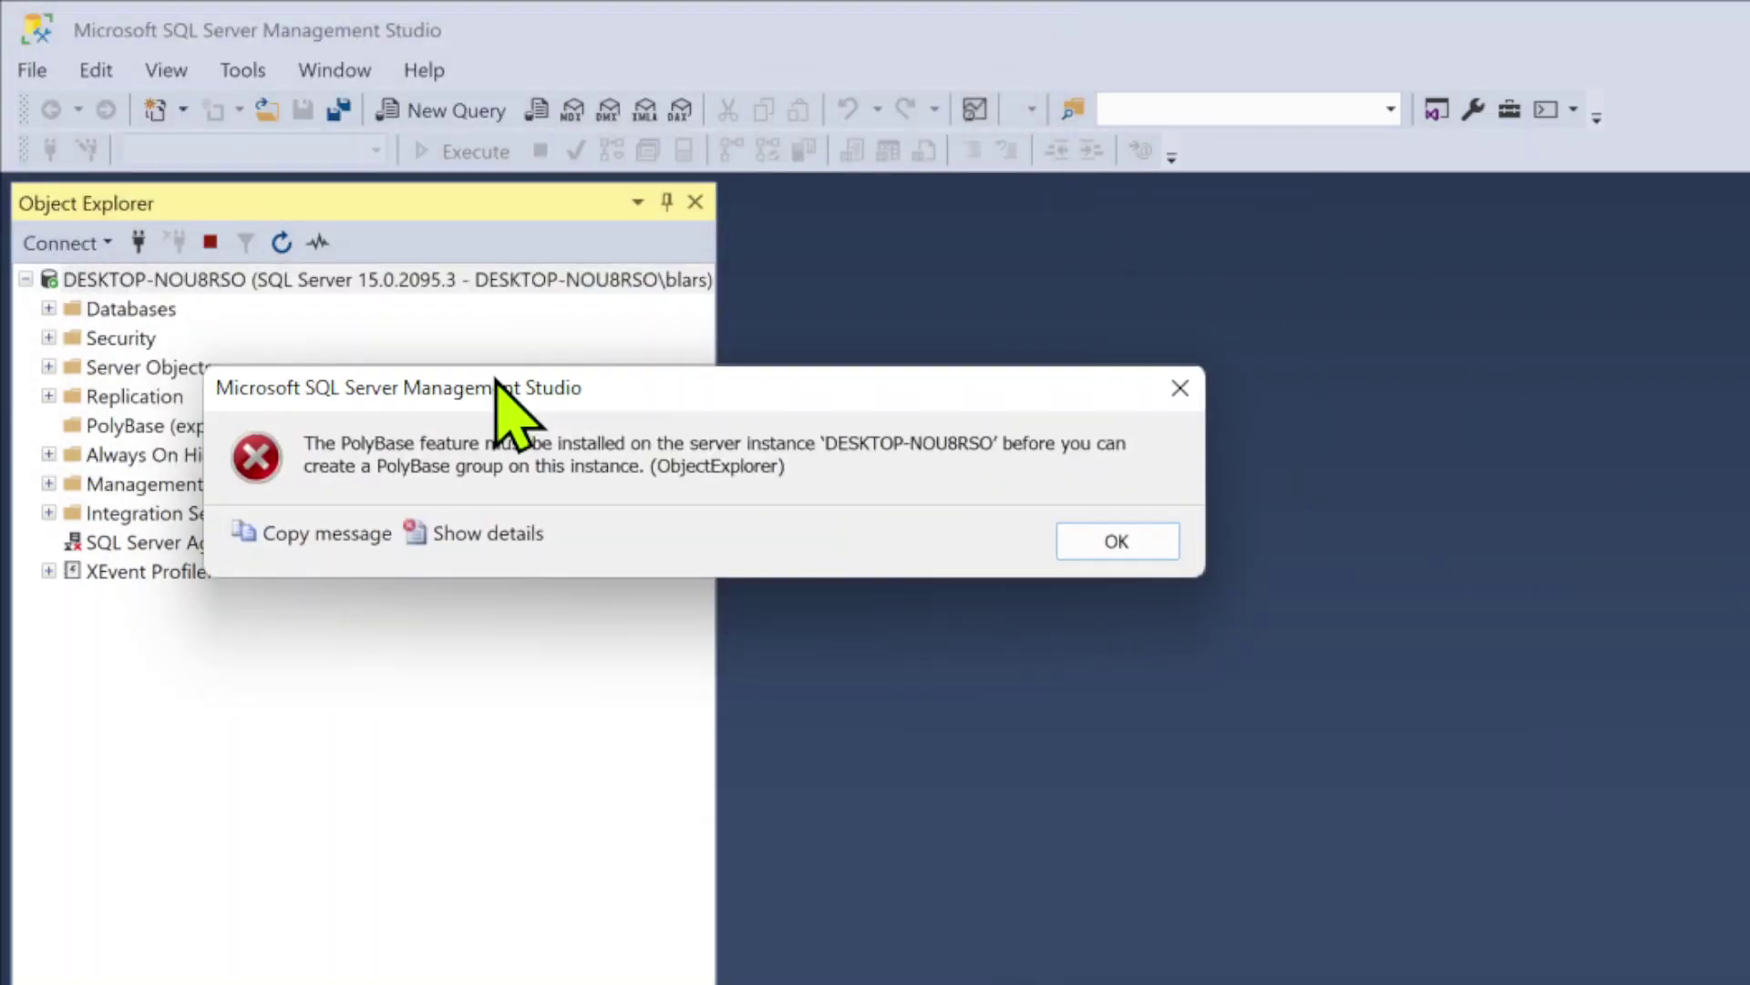
click(1125, 538)
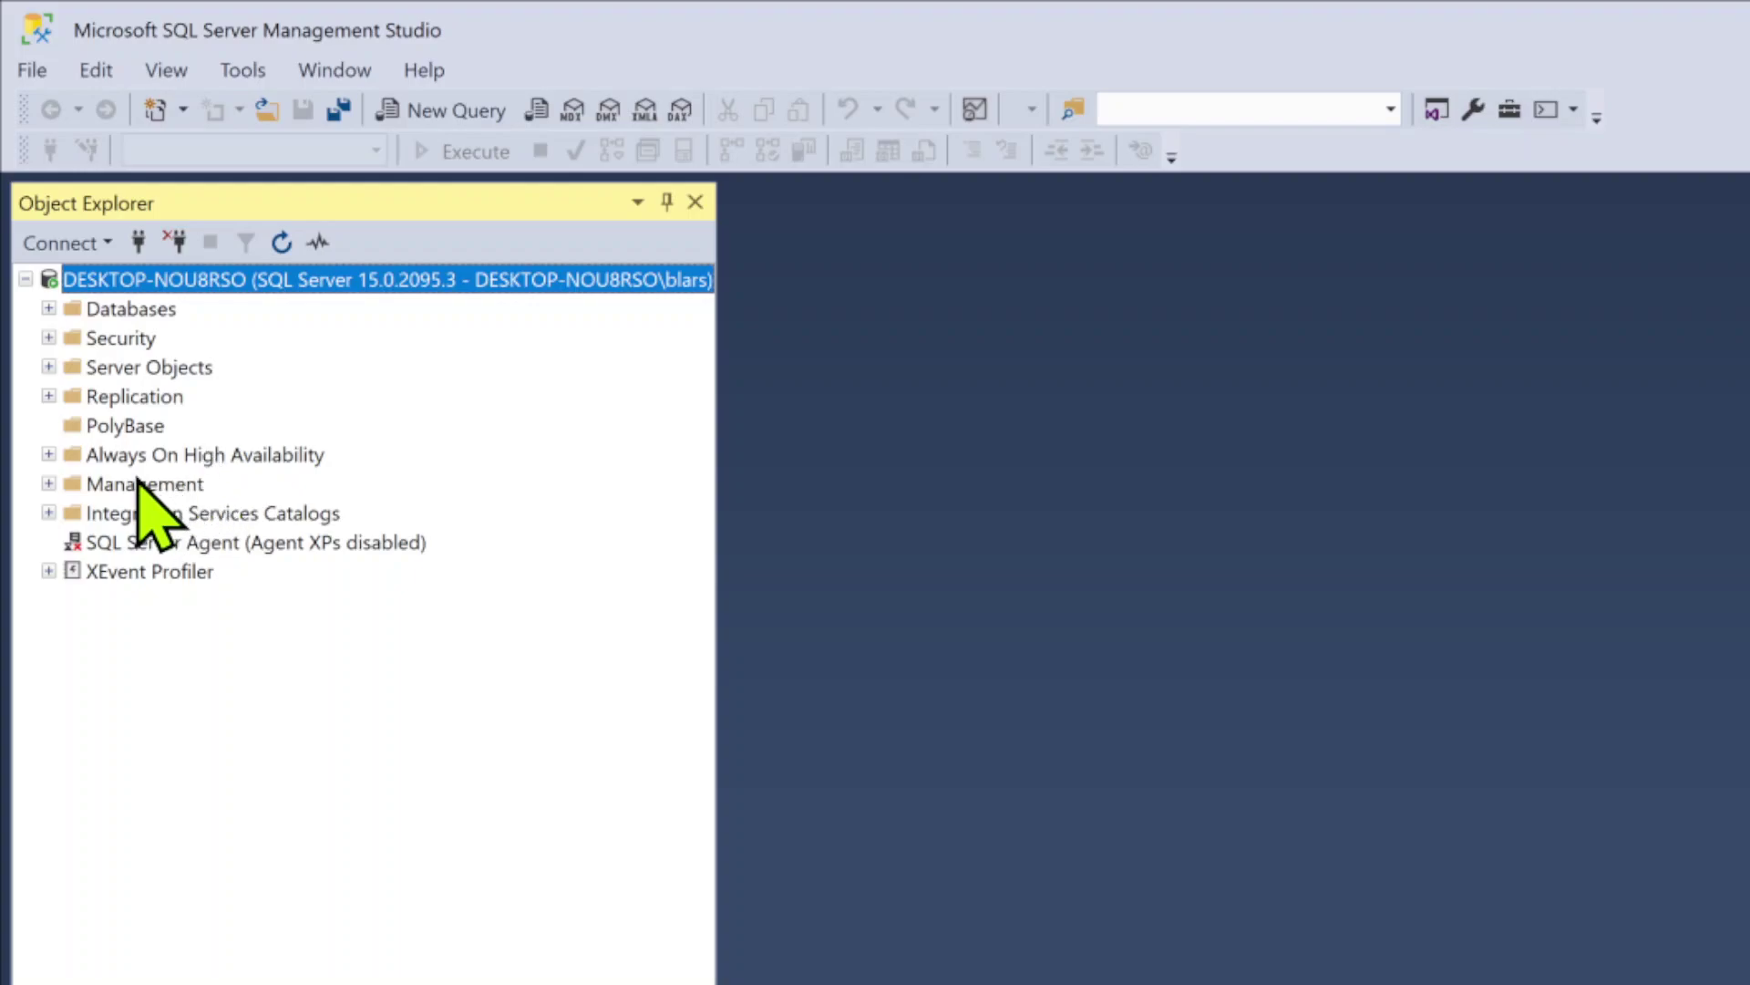
Step: Review the Management folder and its SQL Server Logs, and collapse them
click(48, 484)
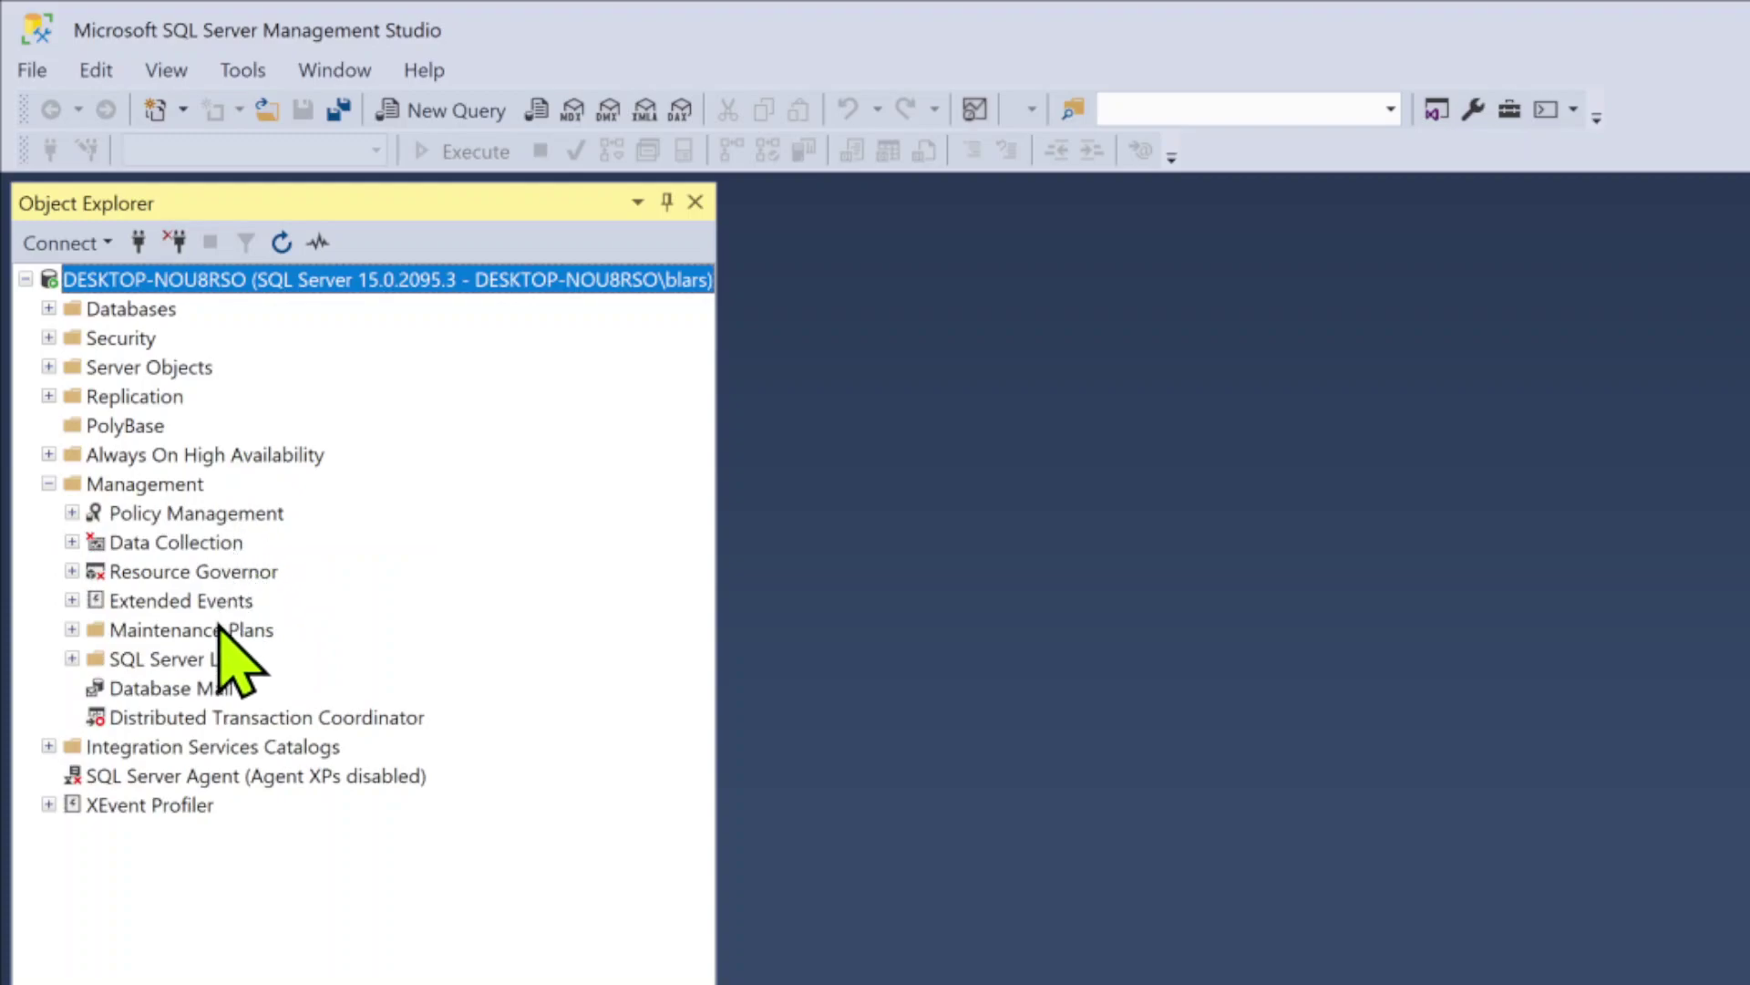
click(72, 658)
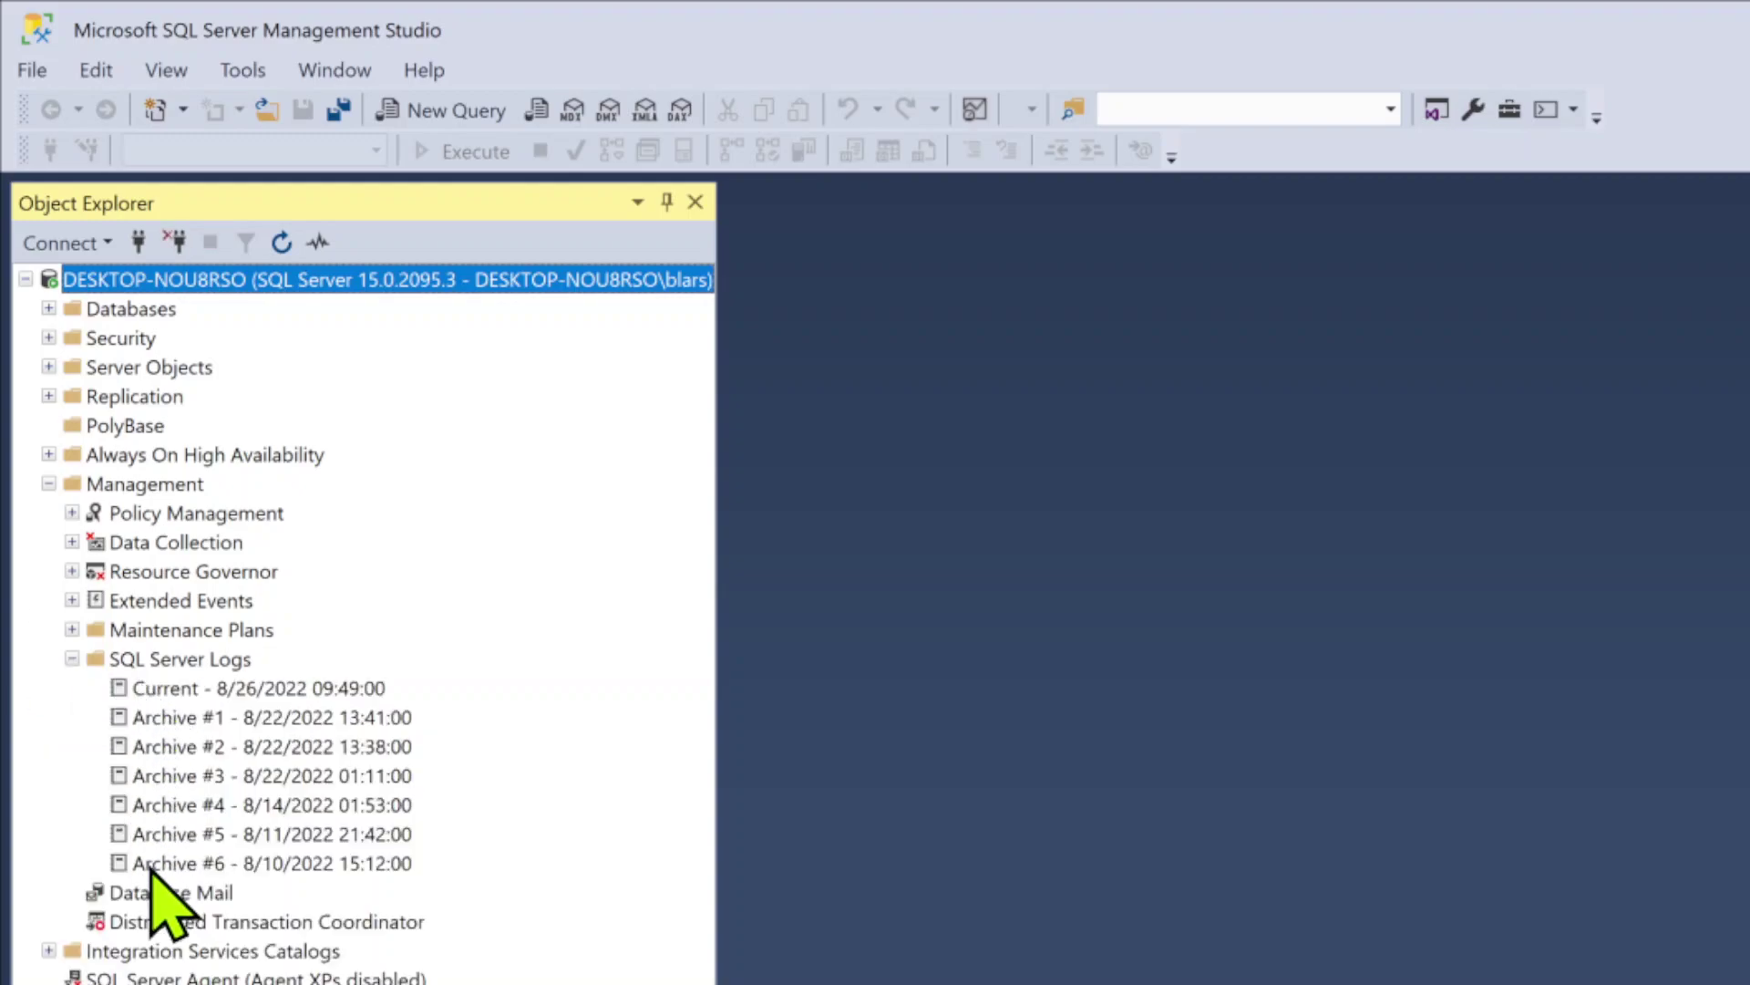
click(72, 659)
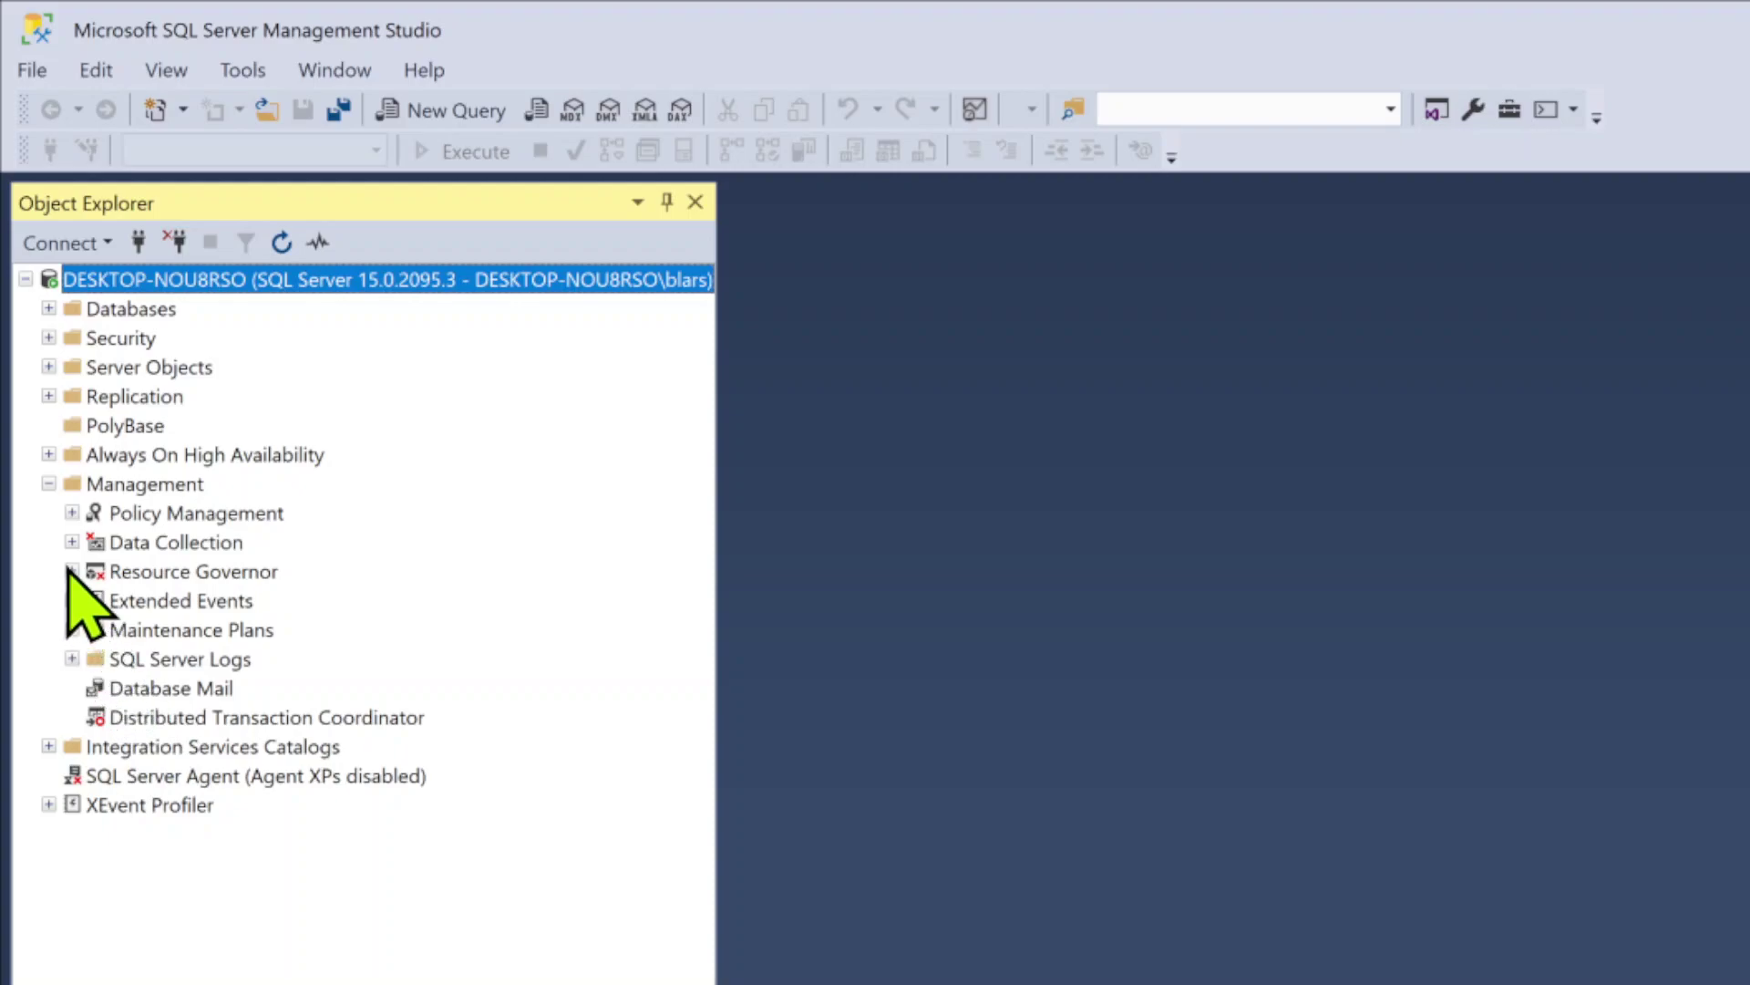
click(48, 484)
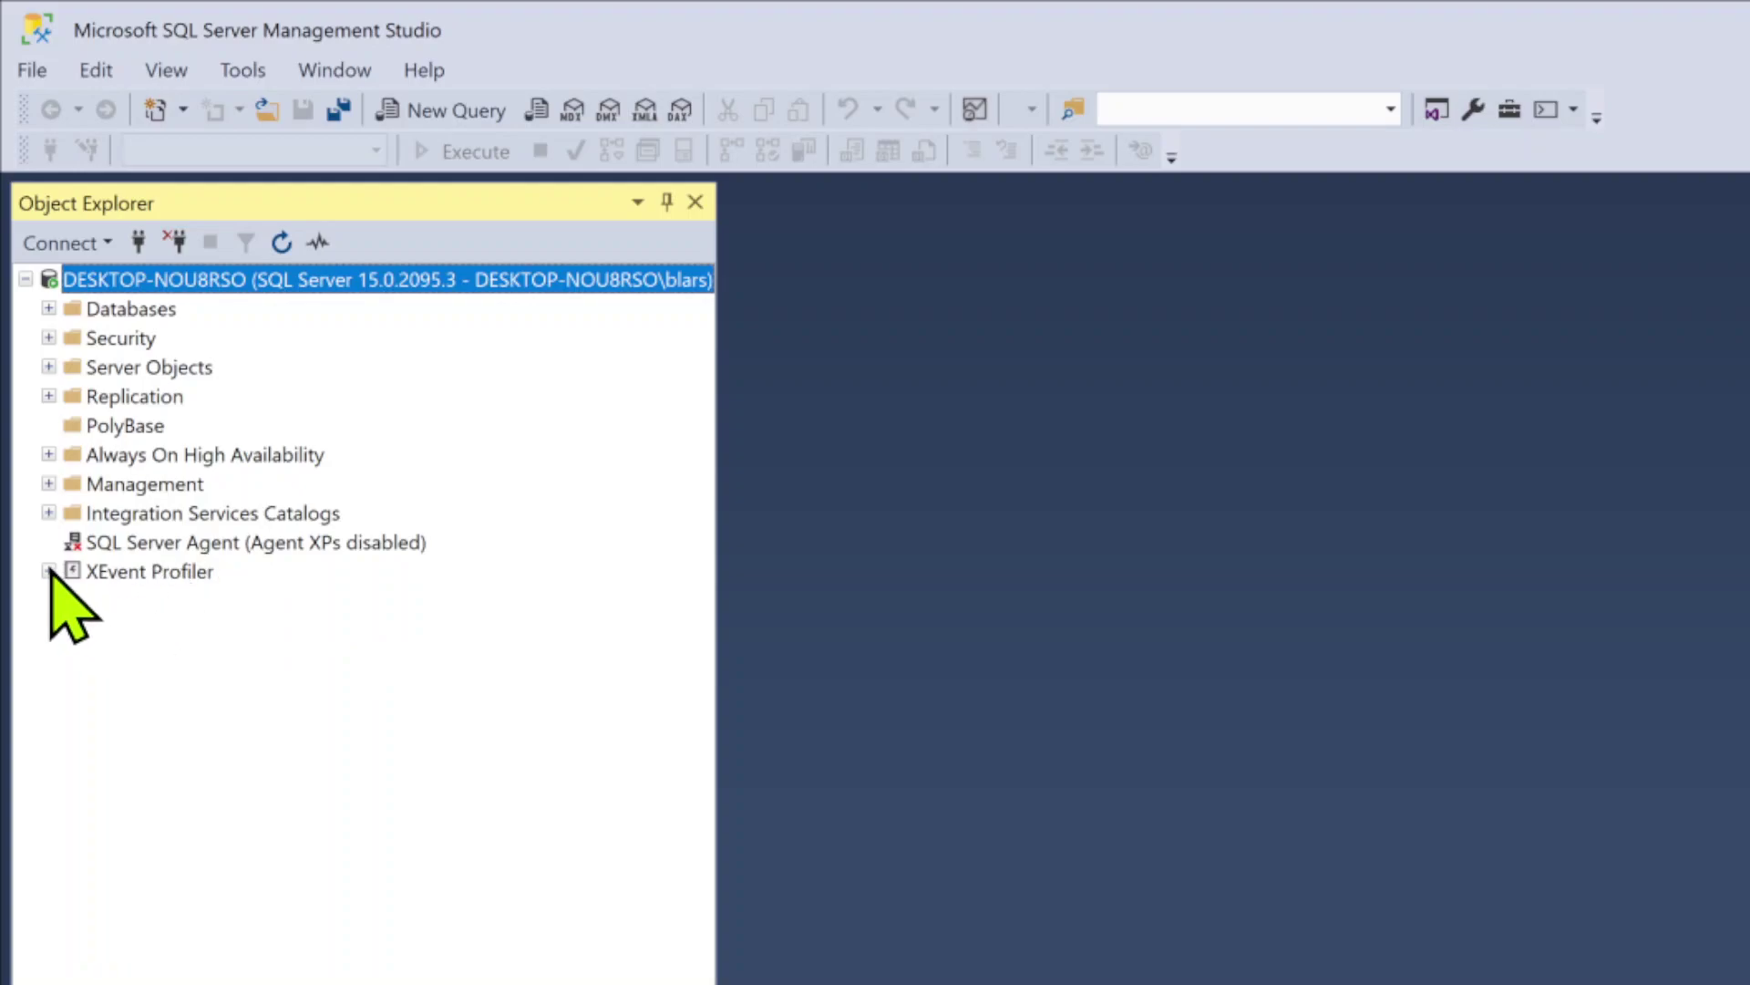
Step: Expand the Databases folder and start a new database there named New_DB_Test
click(47, 309)
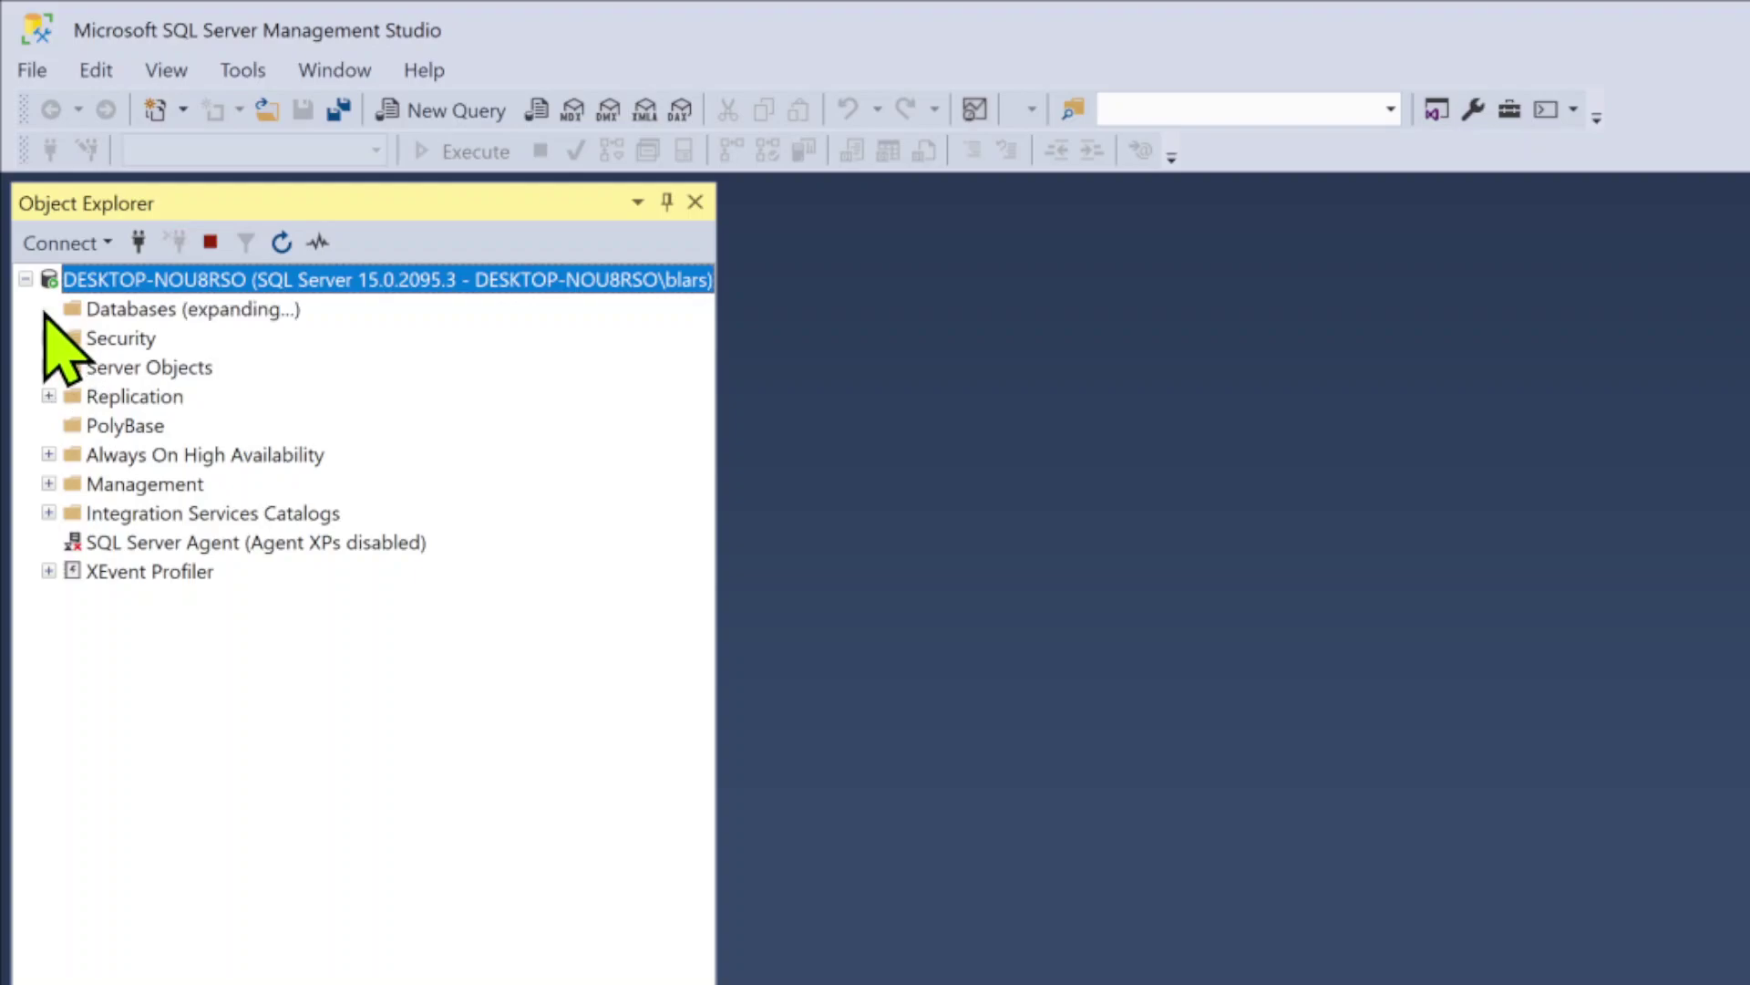
right_click(109, 312)
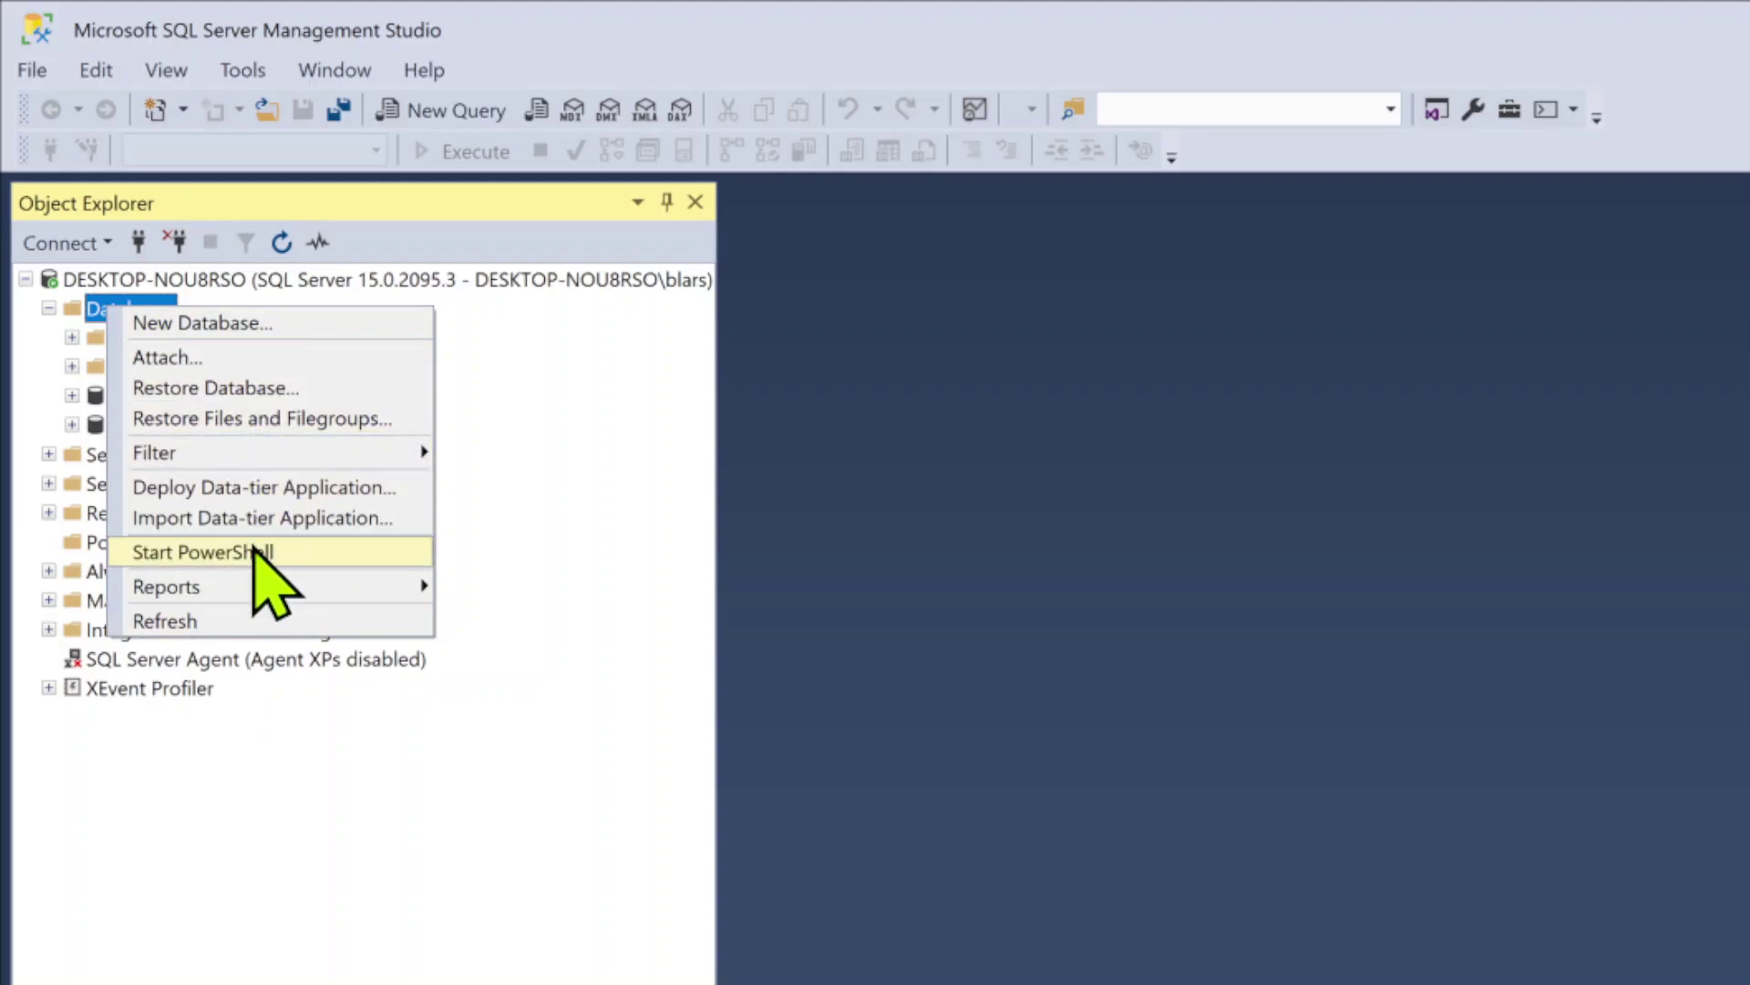
click(248, 324)
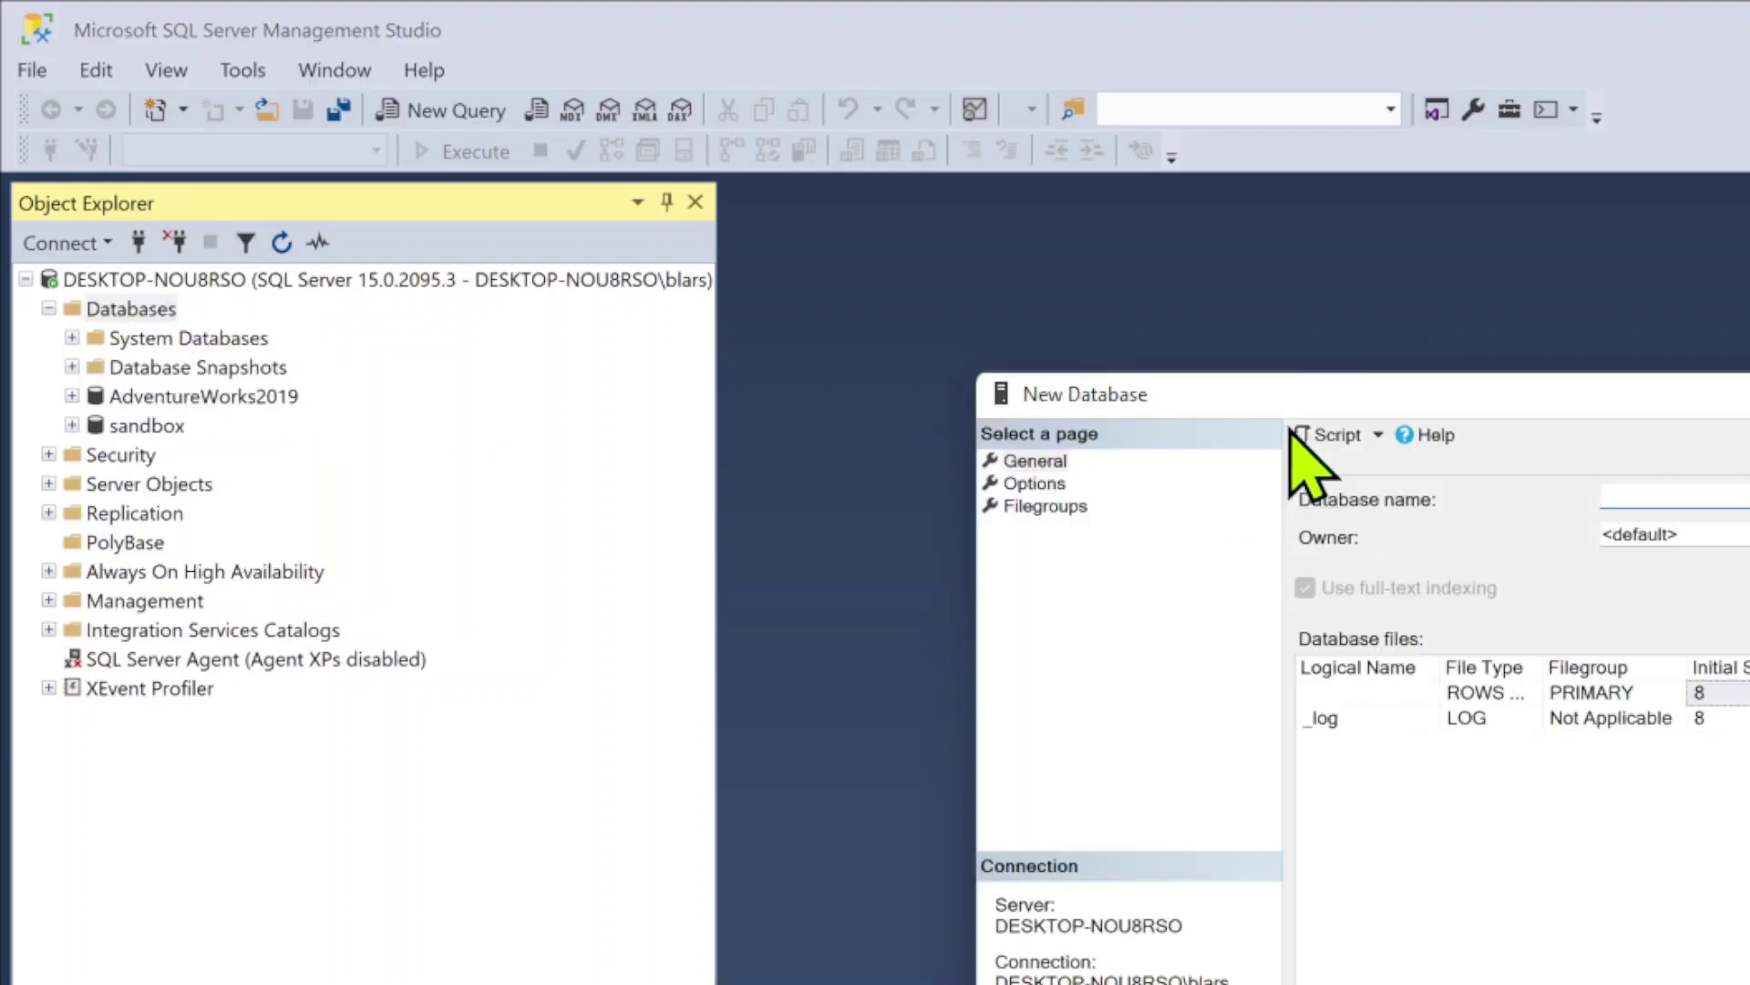
drag(1296, 412, 430, 137)
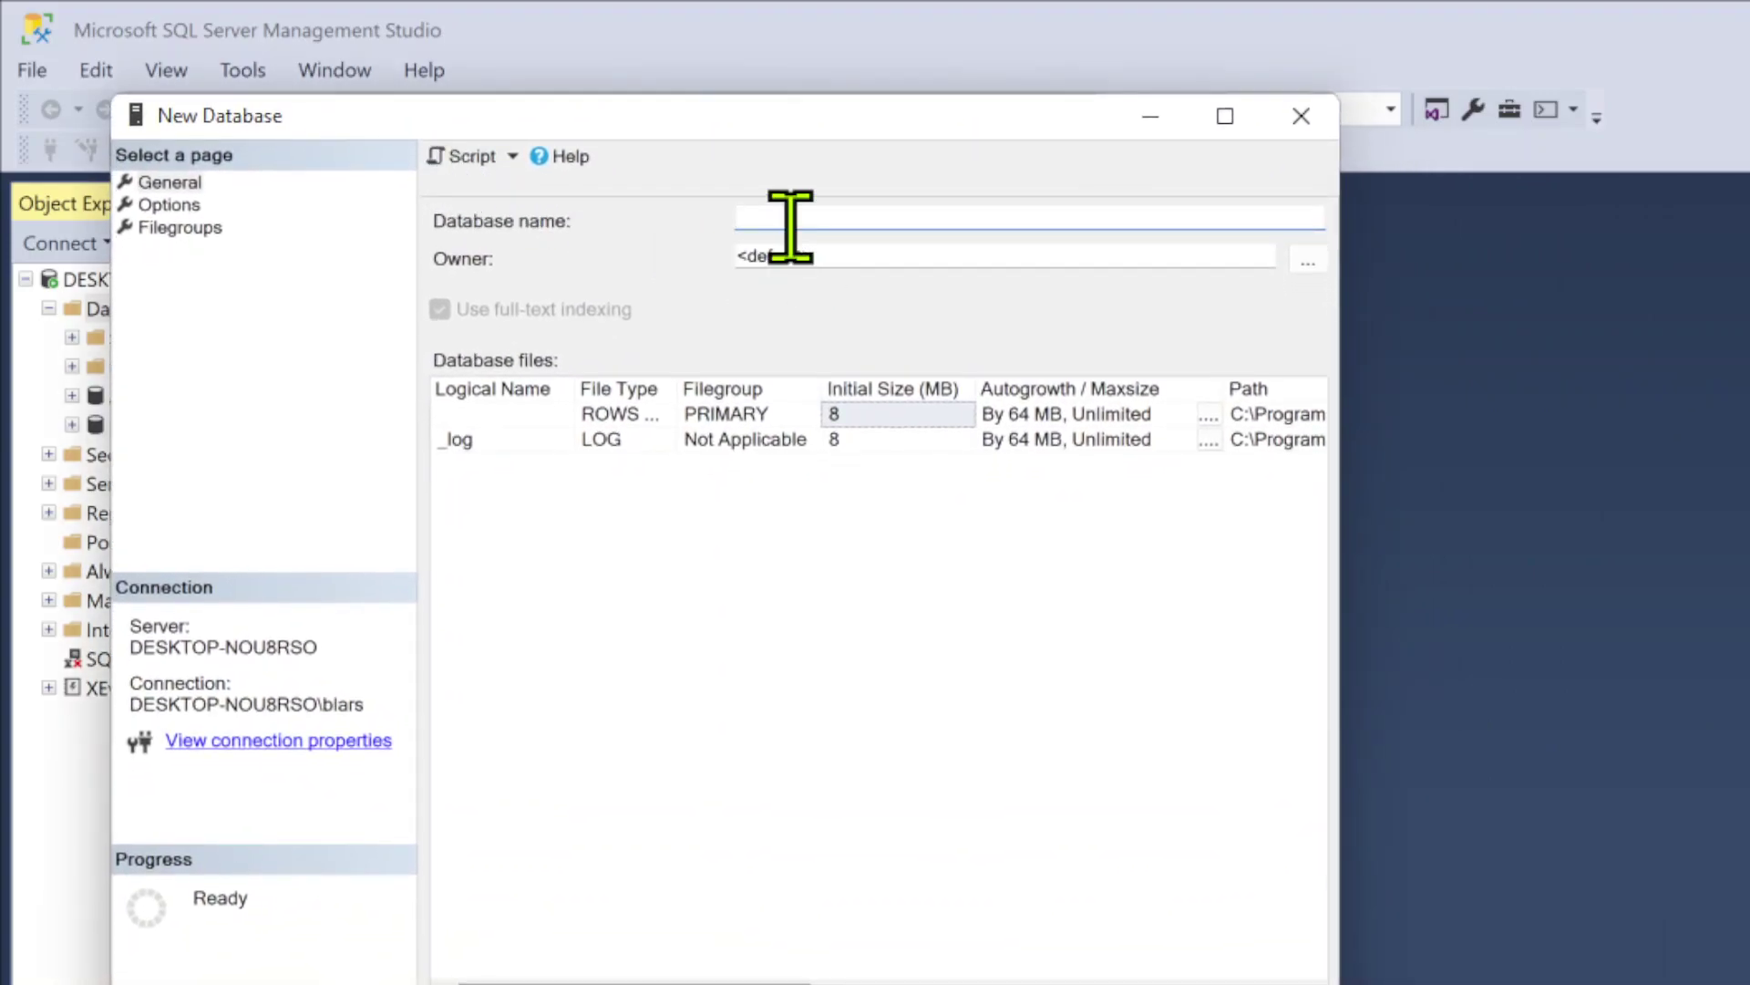
text(New_DB_Test)
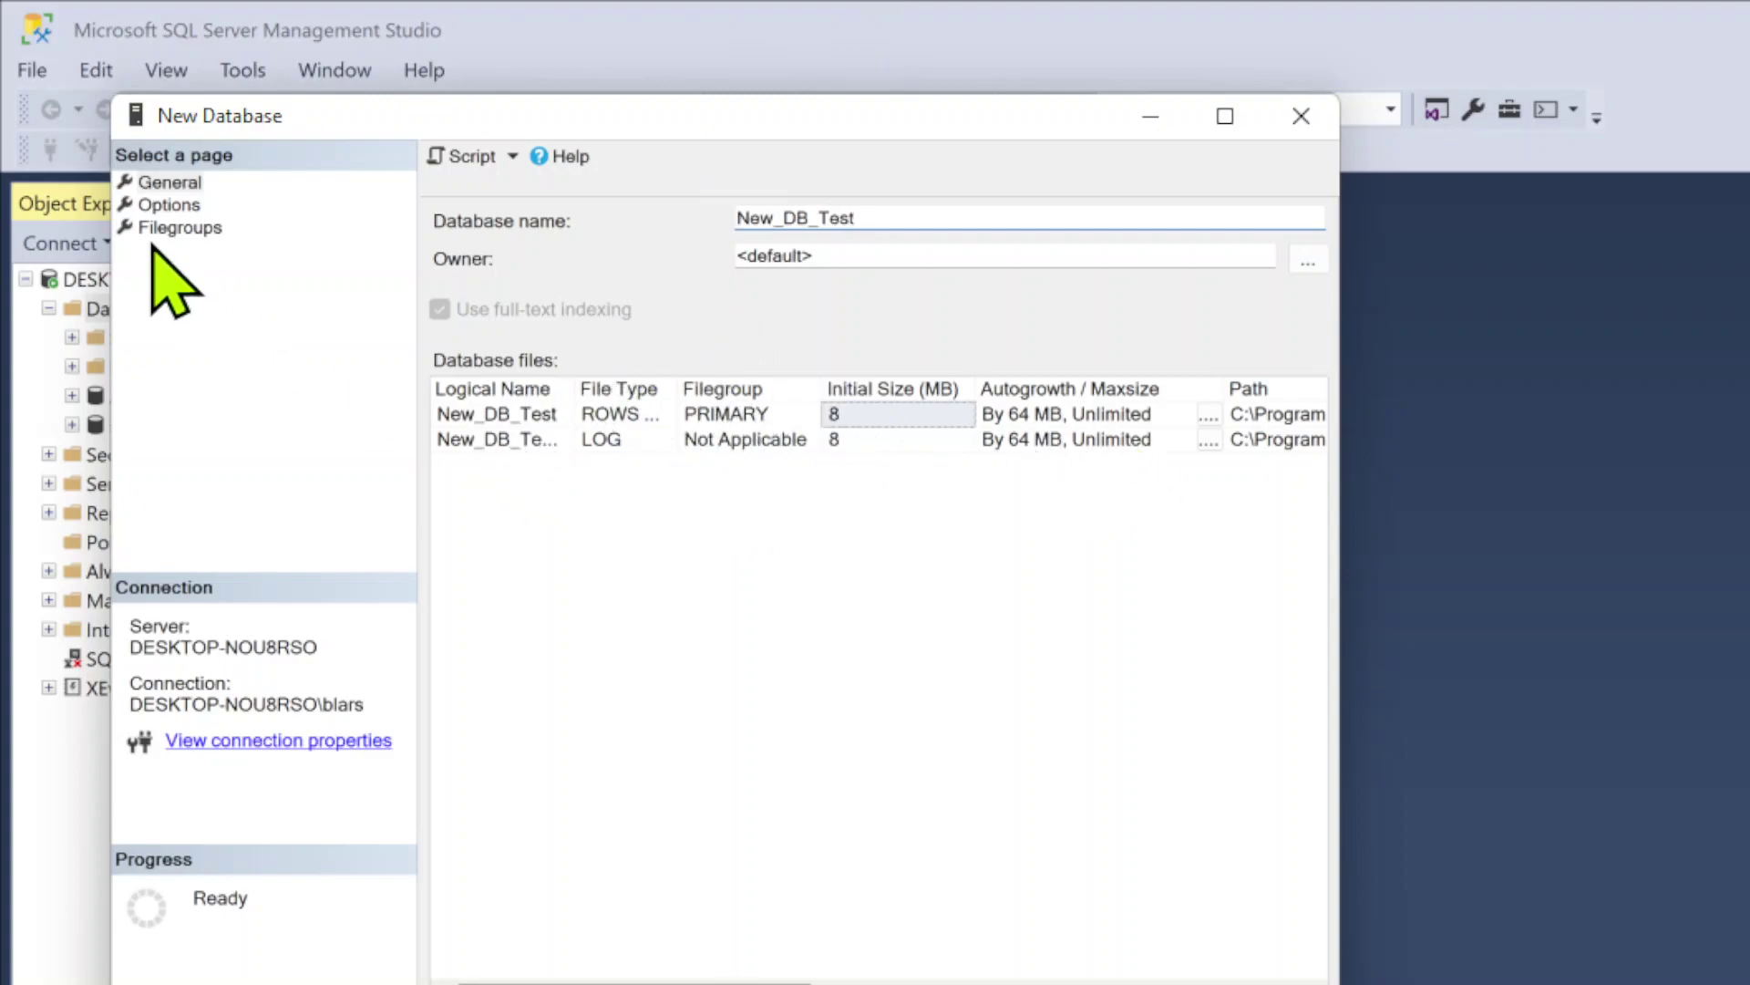
Step: Review the Options page of the new database and create it with the default settings
click(160, 205)
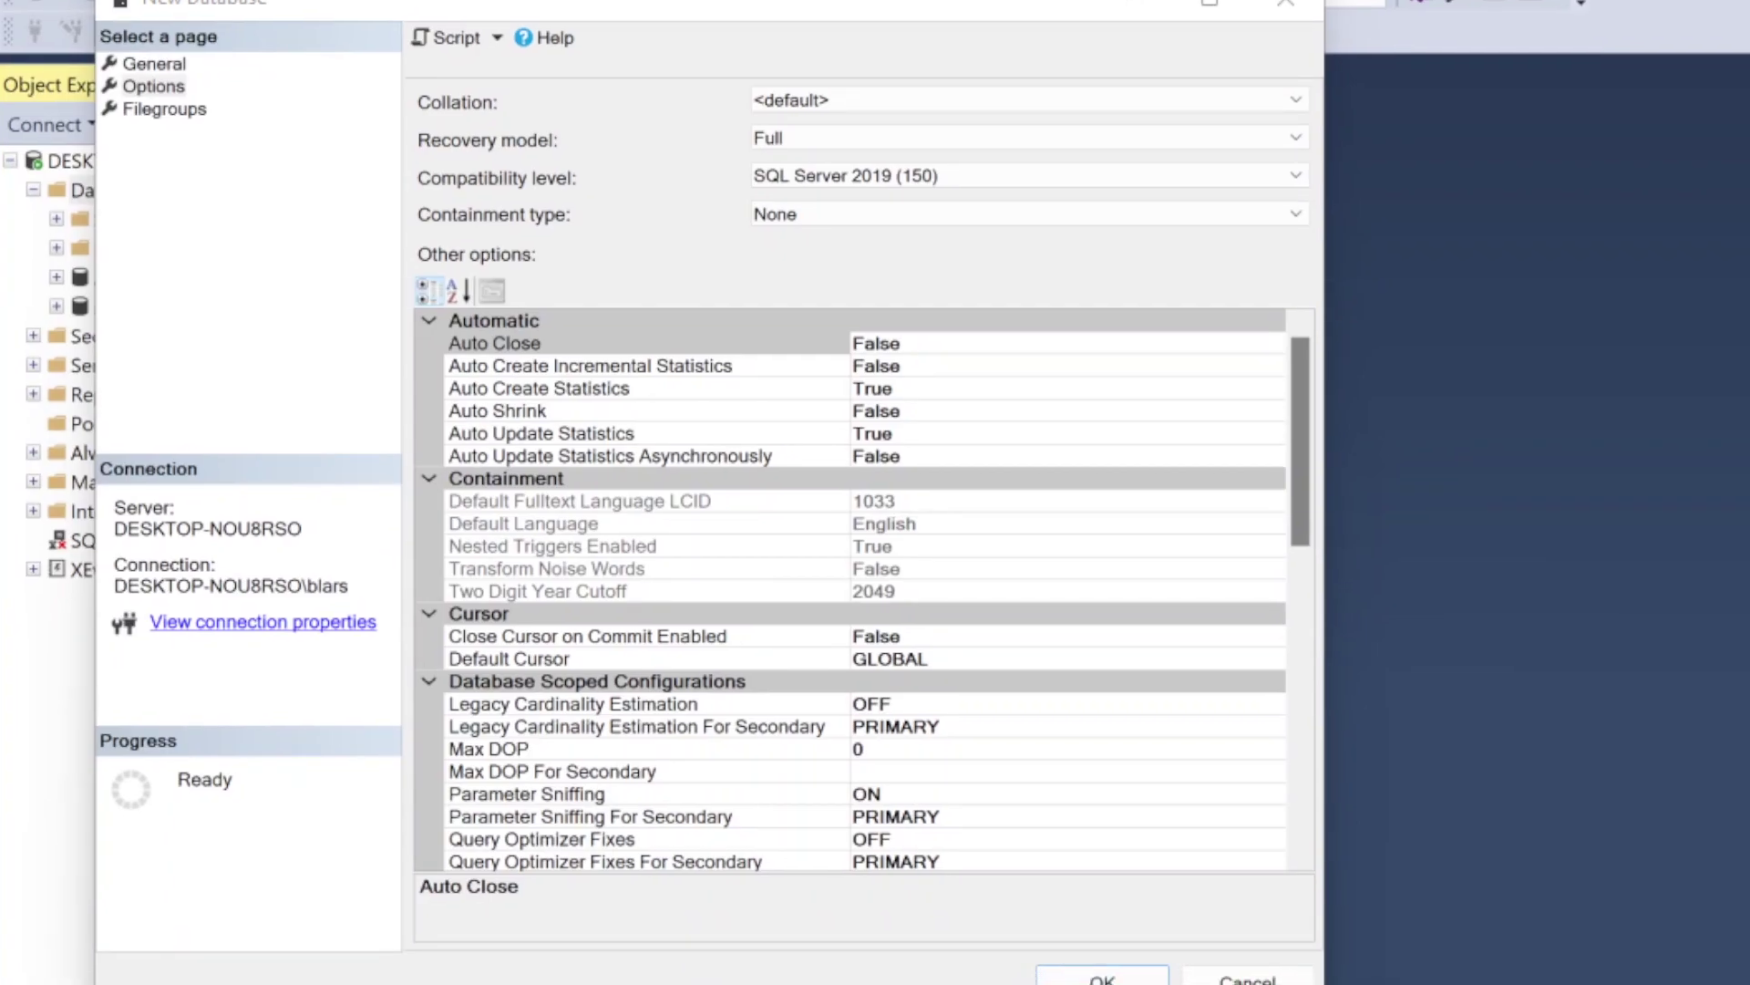
click(151, 85)
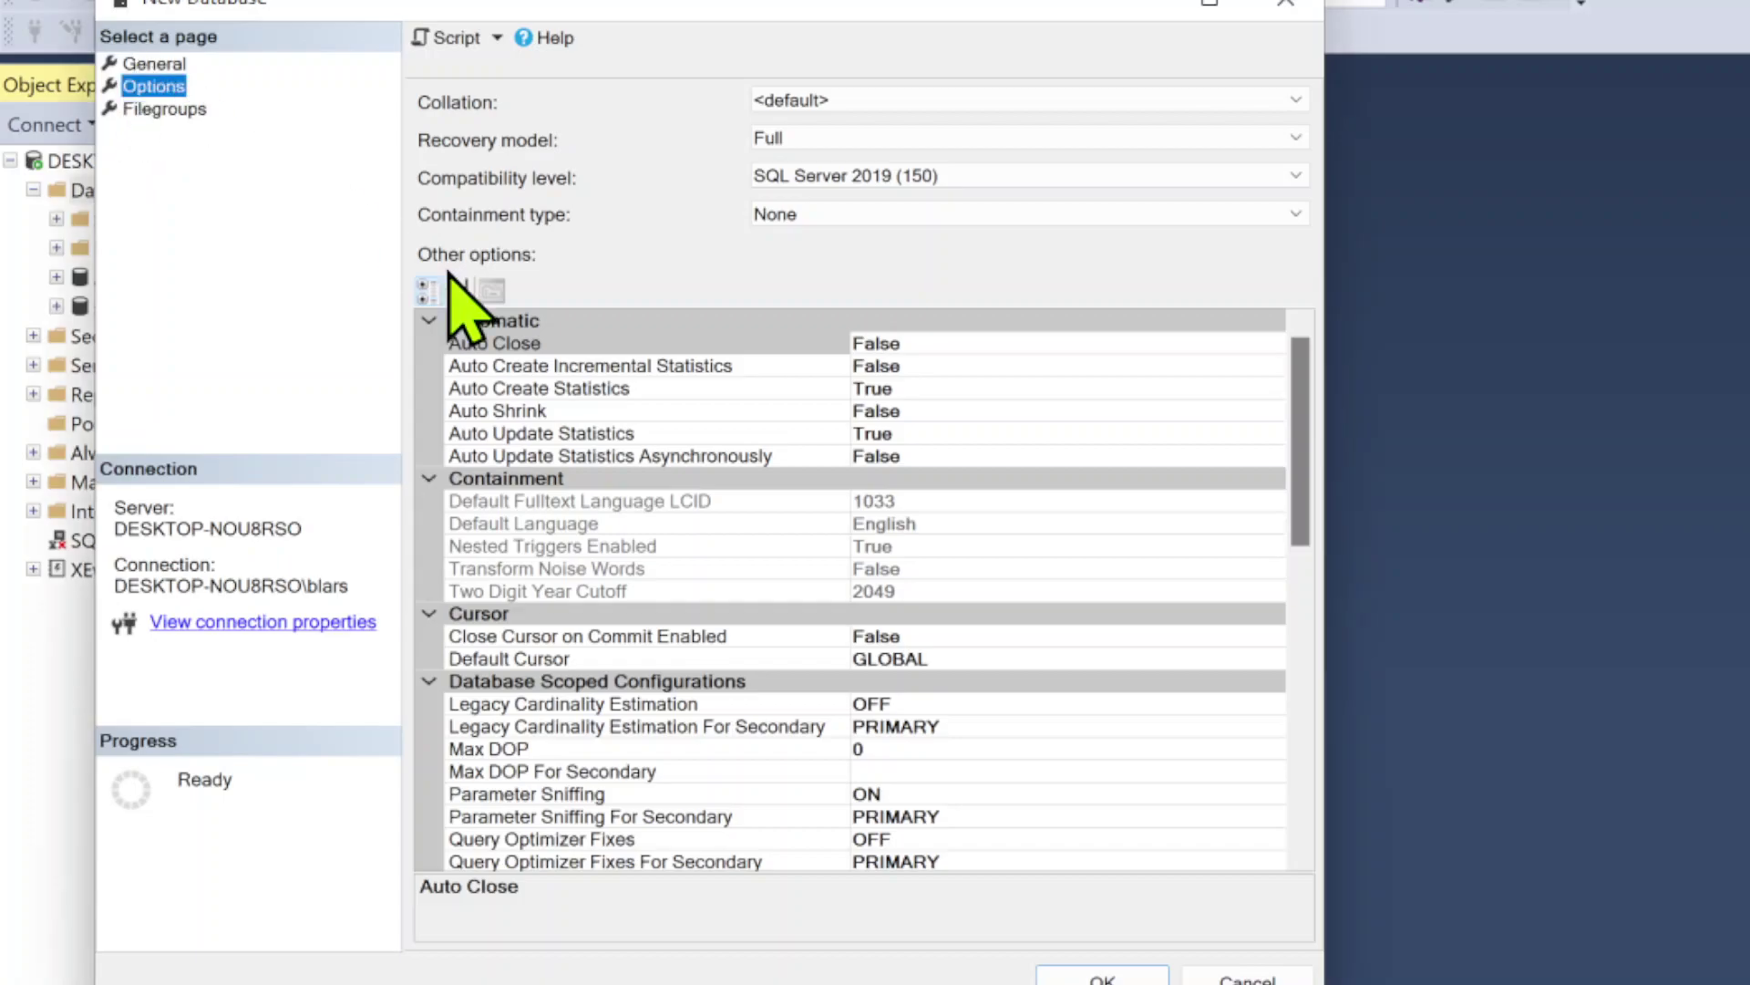
click(1130, 979)
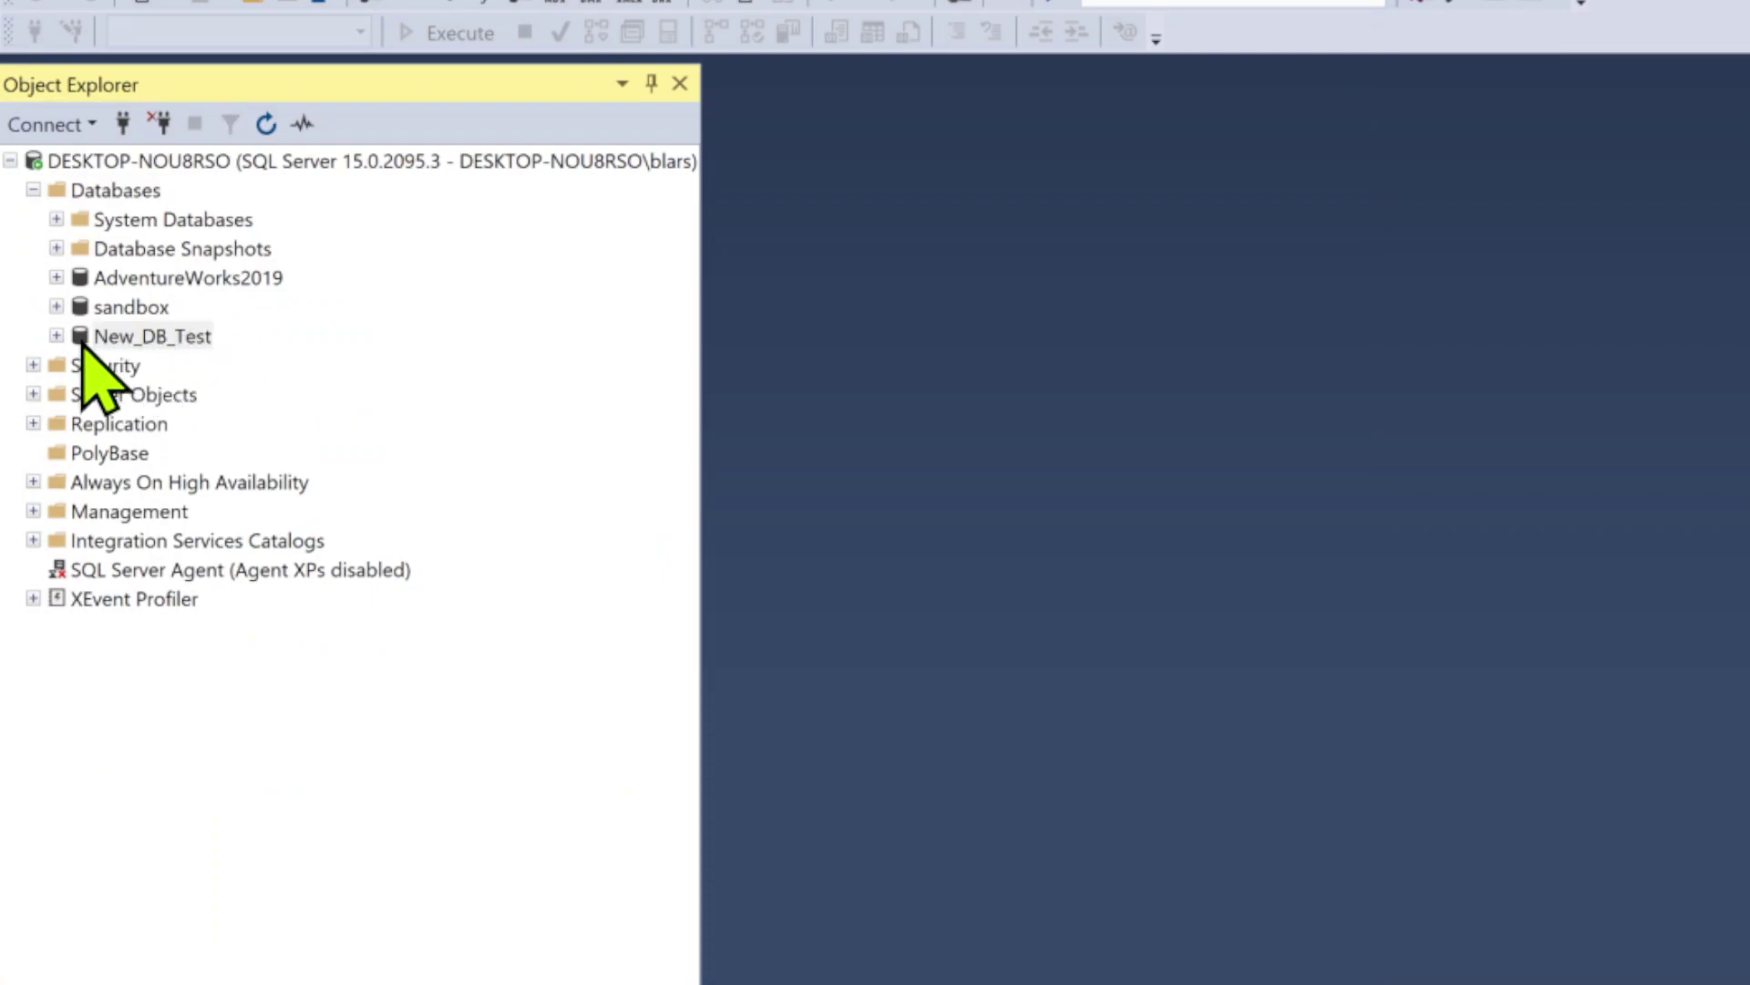
Step: Expand New_DB_Test, inspect its Programmability folder and the Users under its Security folder, and leave the database expanded
click(56, 336)
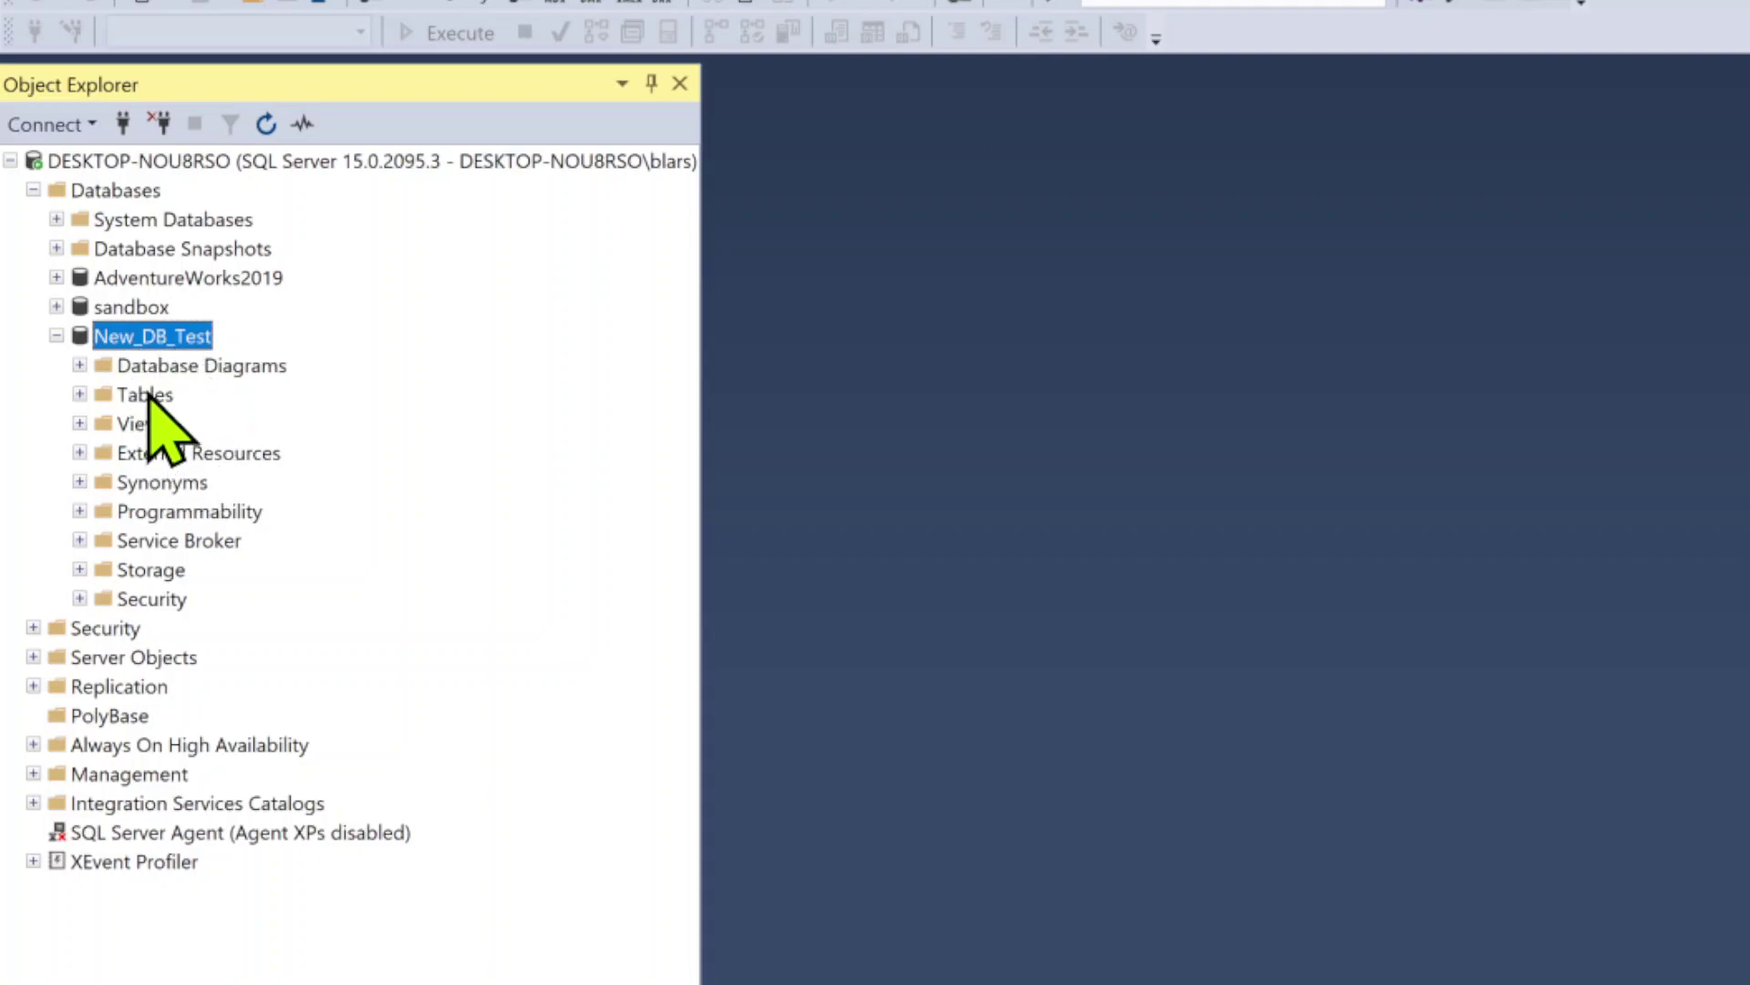
click(80, 512)
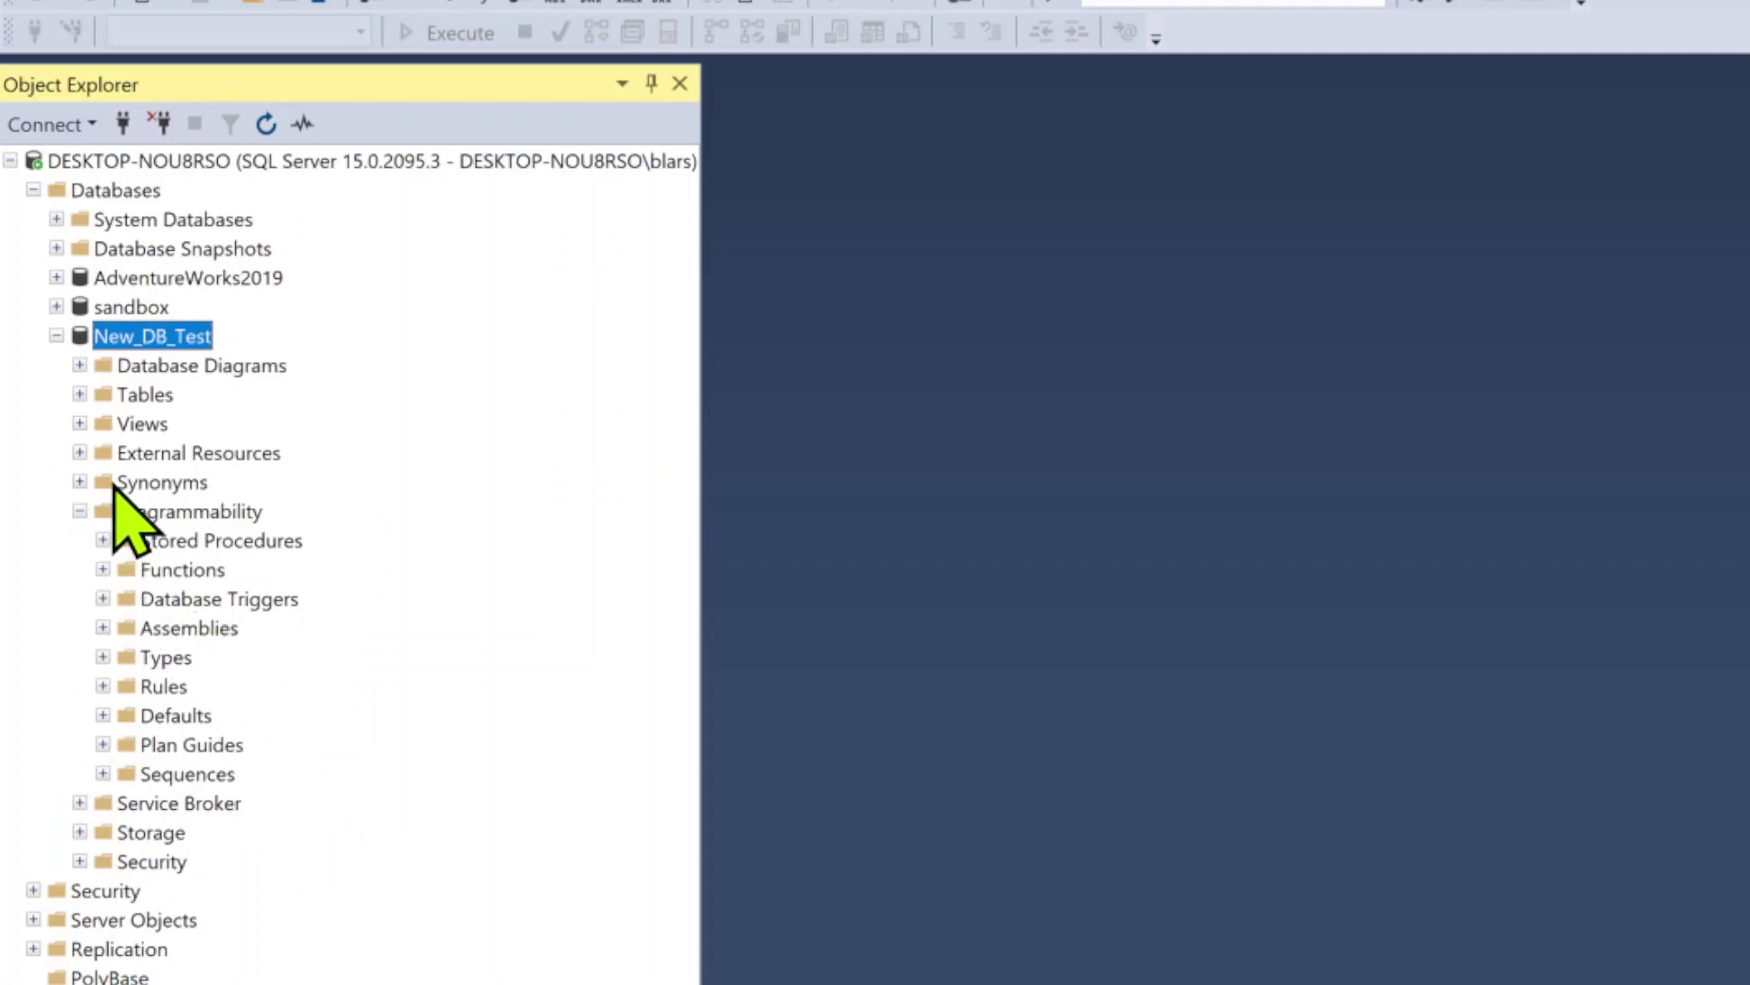
click(87, 513)
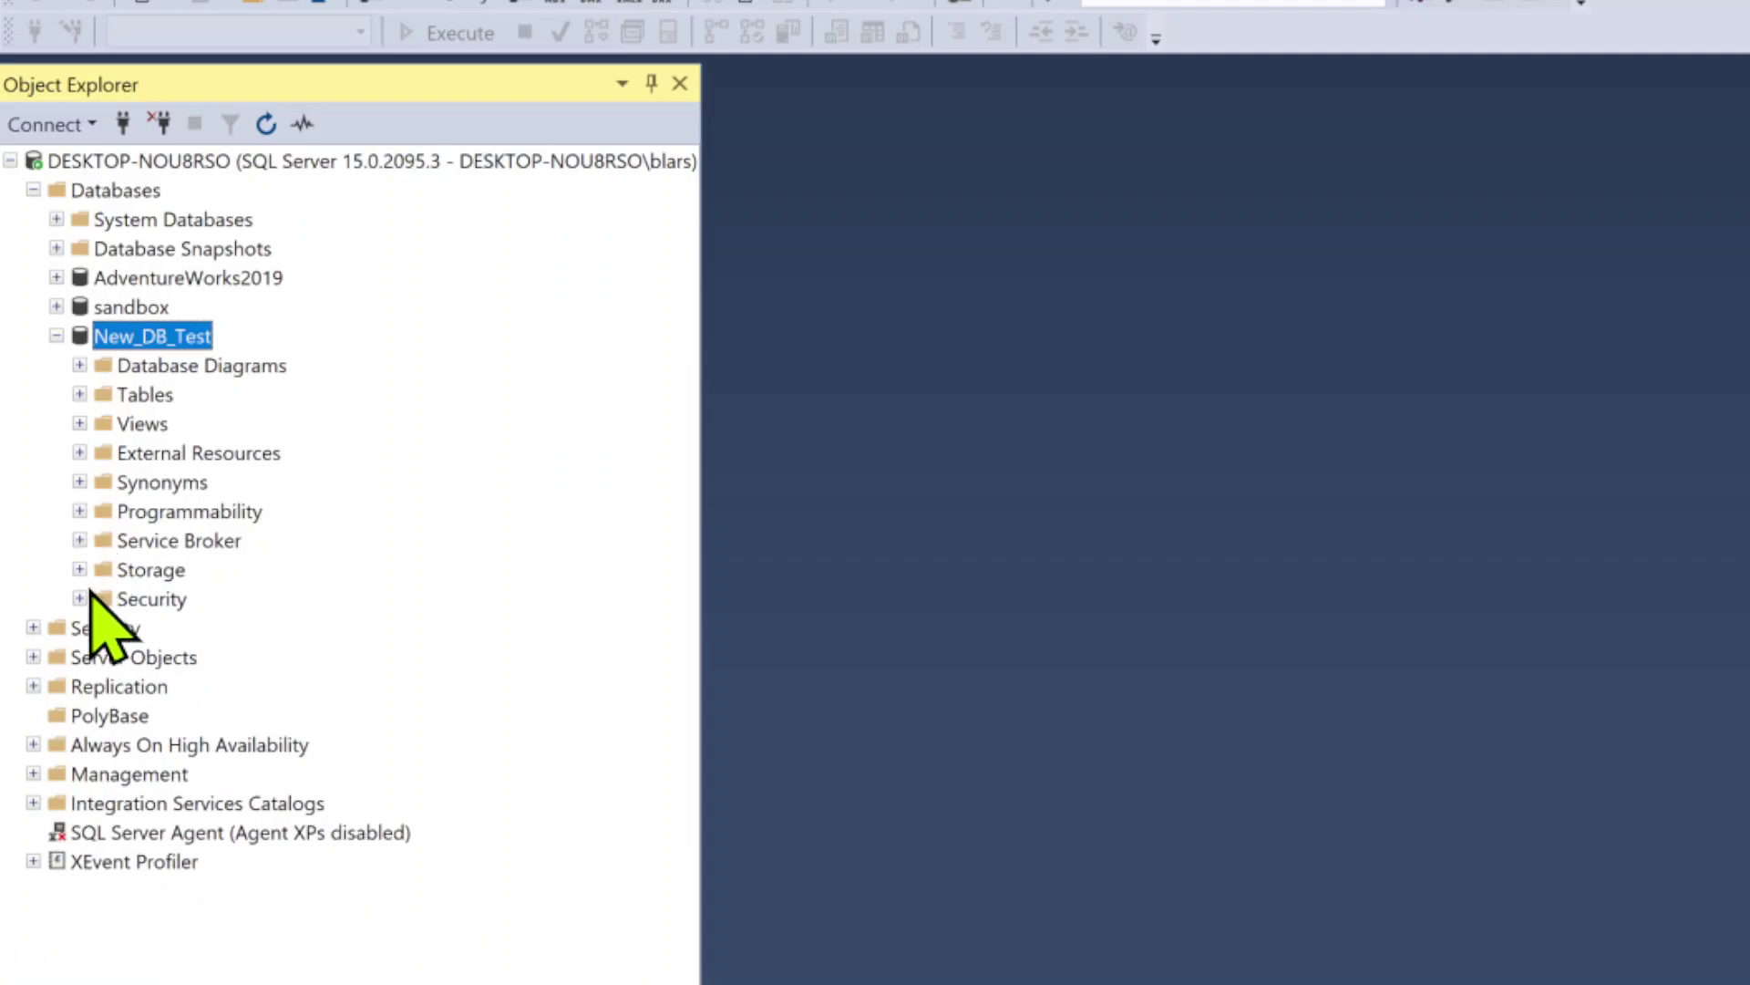
click(80, 599)
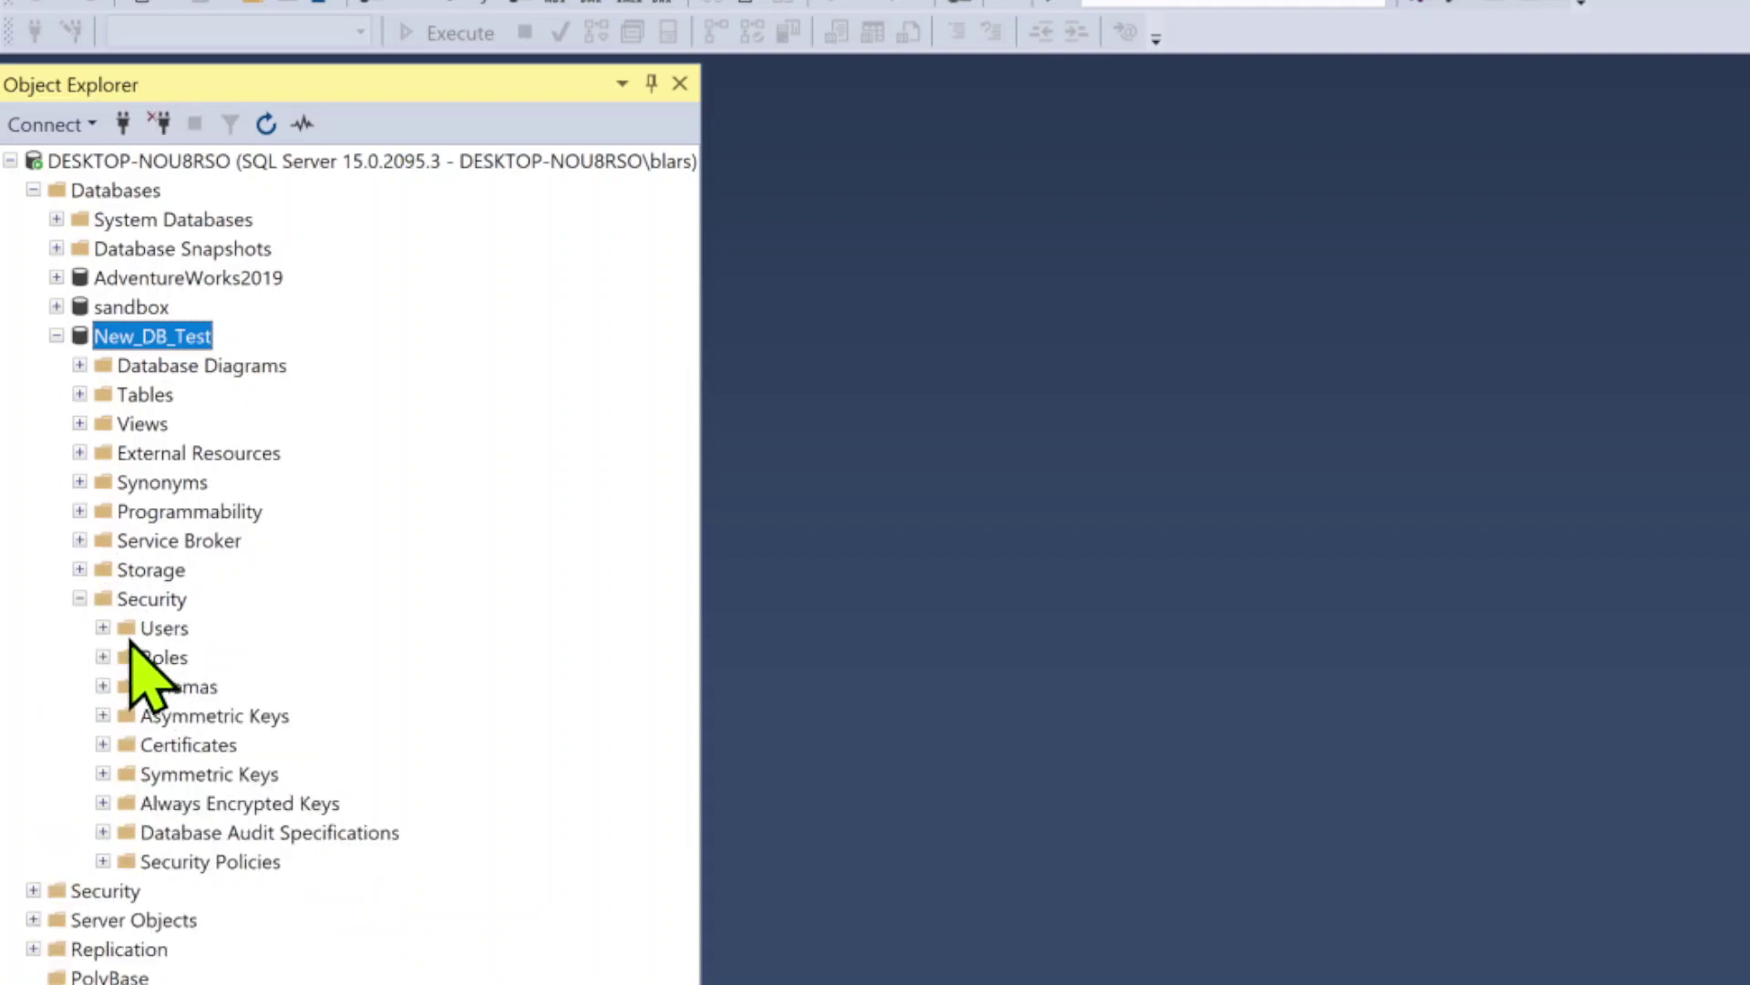
click(103, 628)
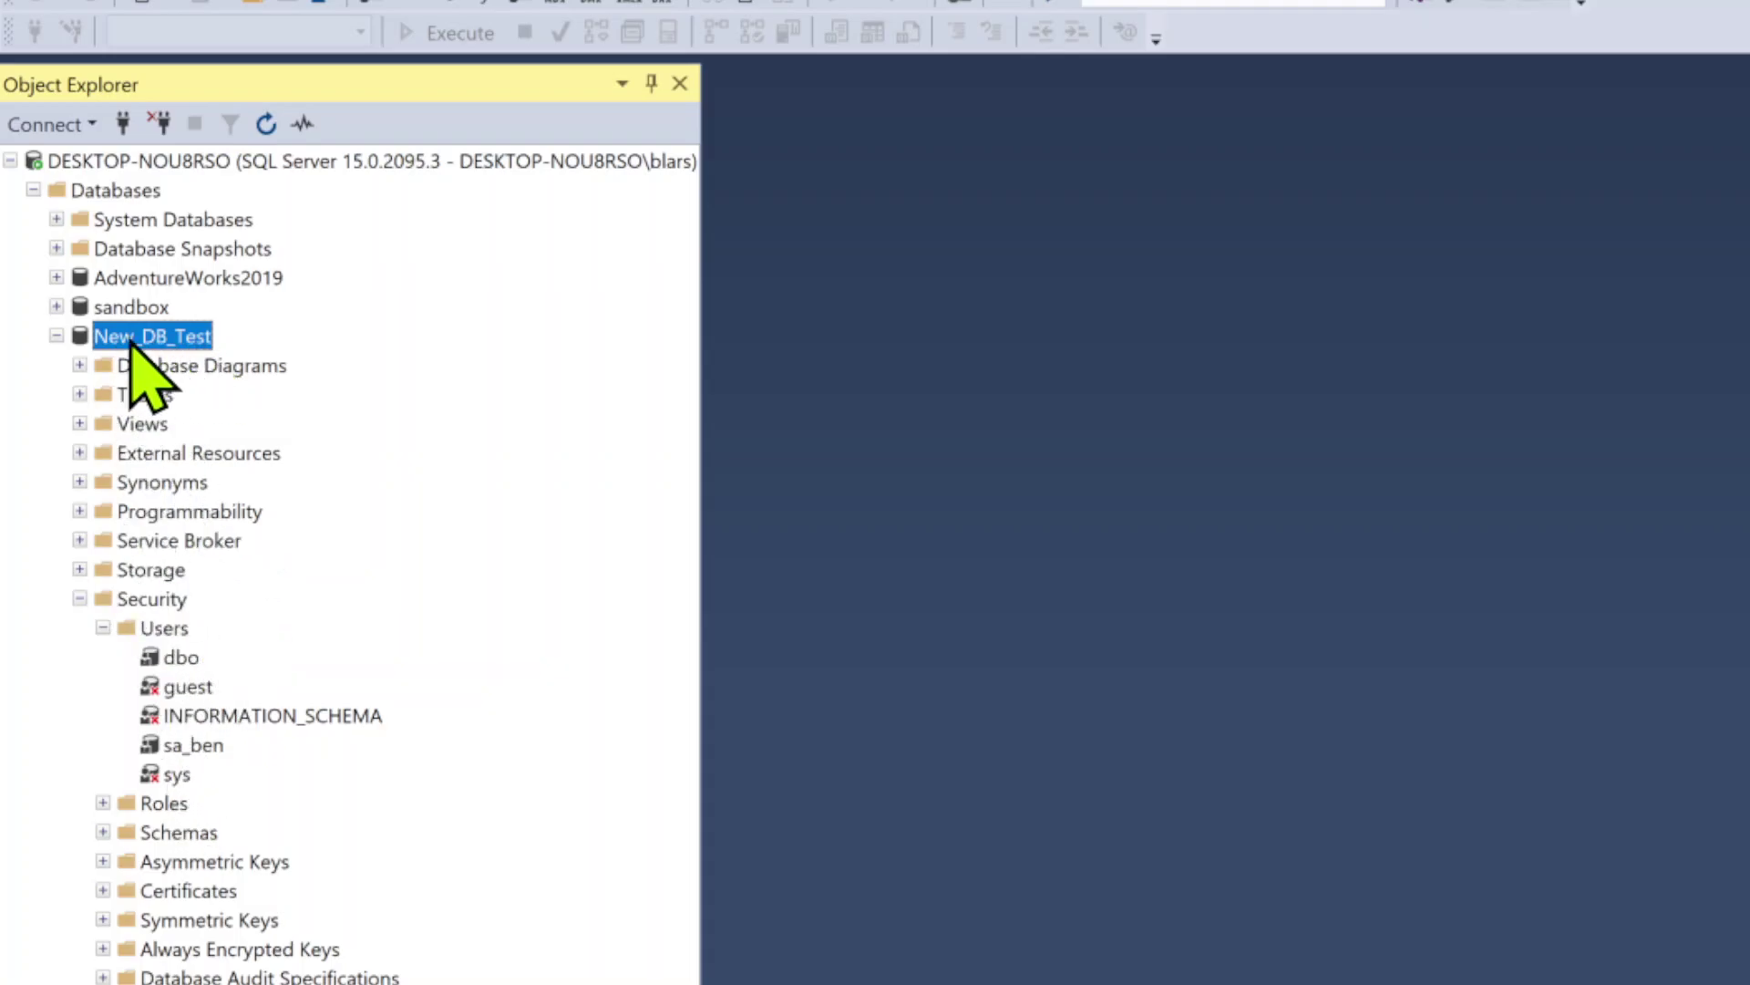
click(57, 335)
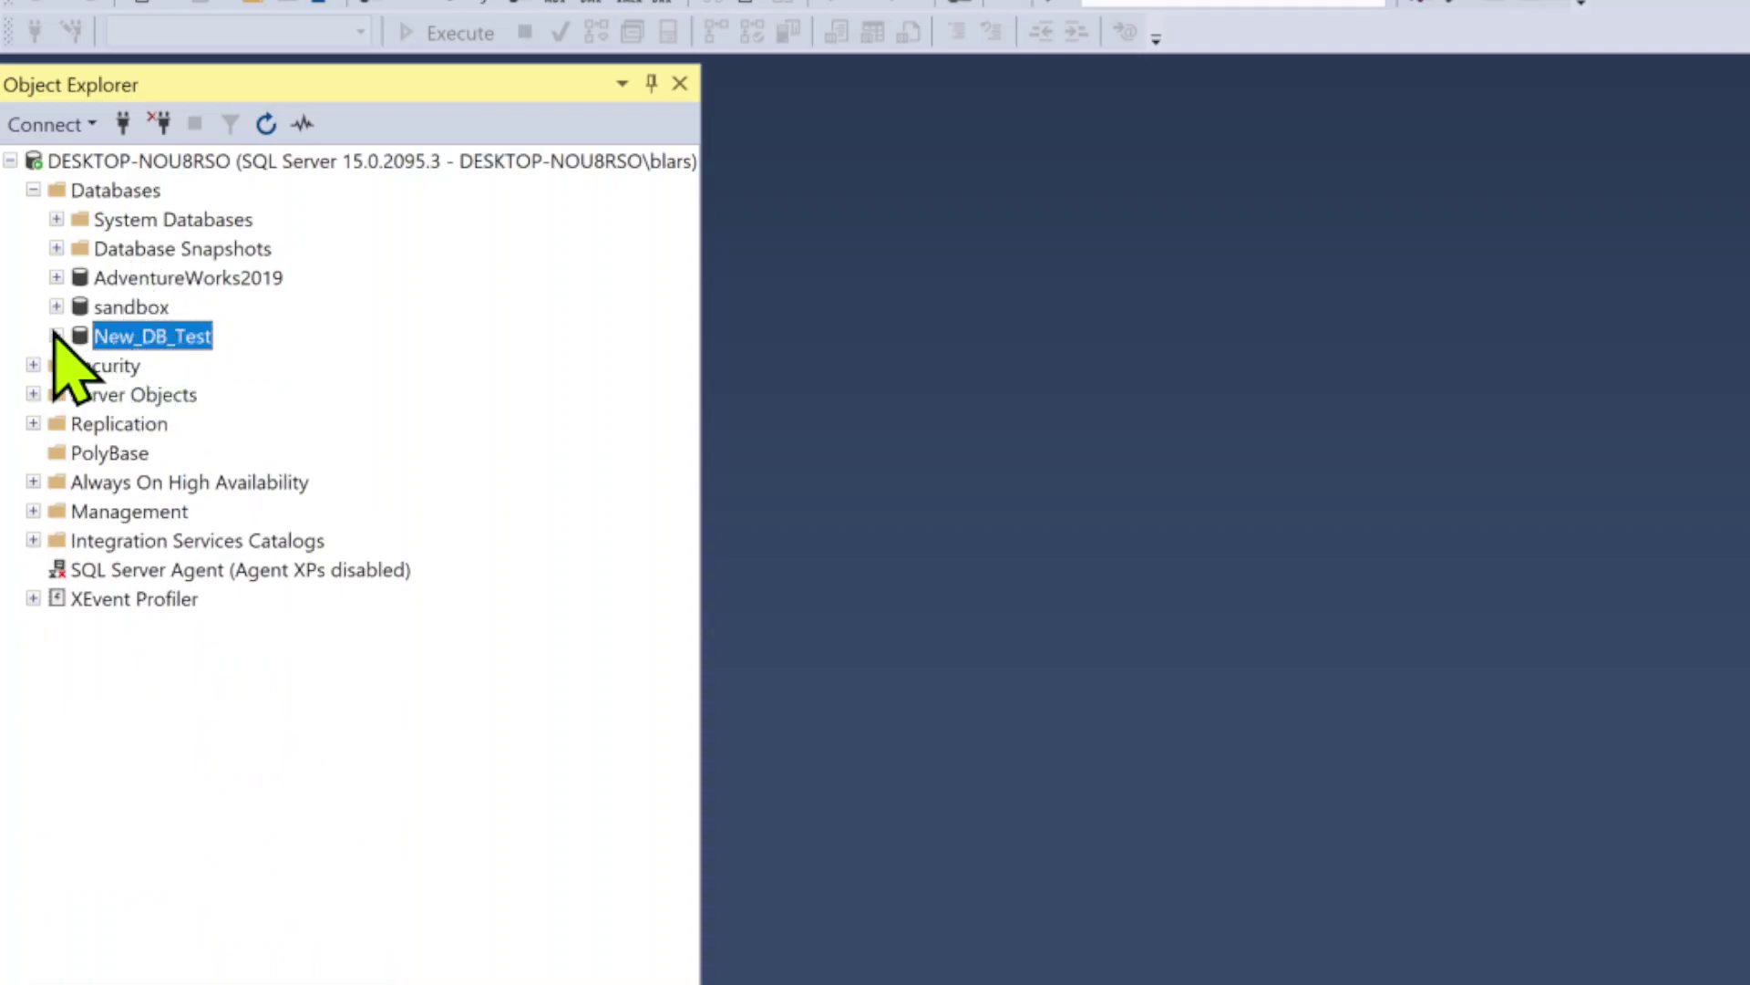
click(57, 335)
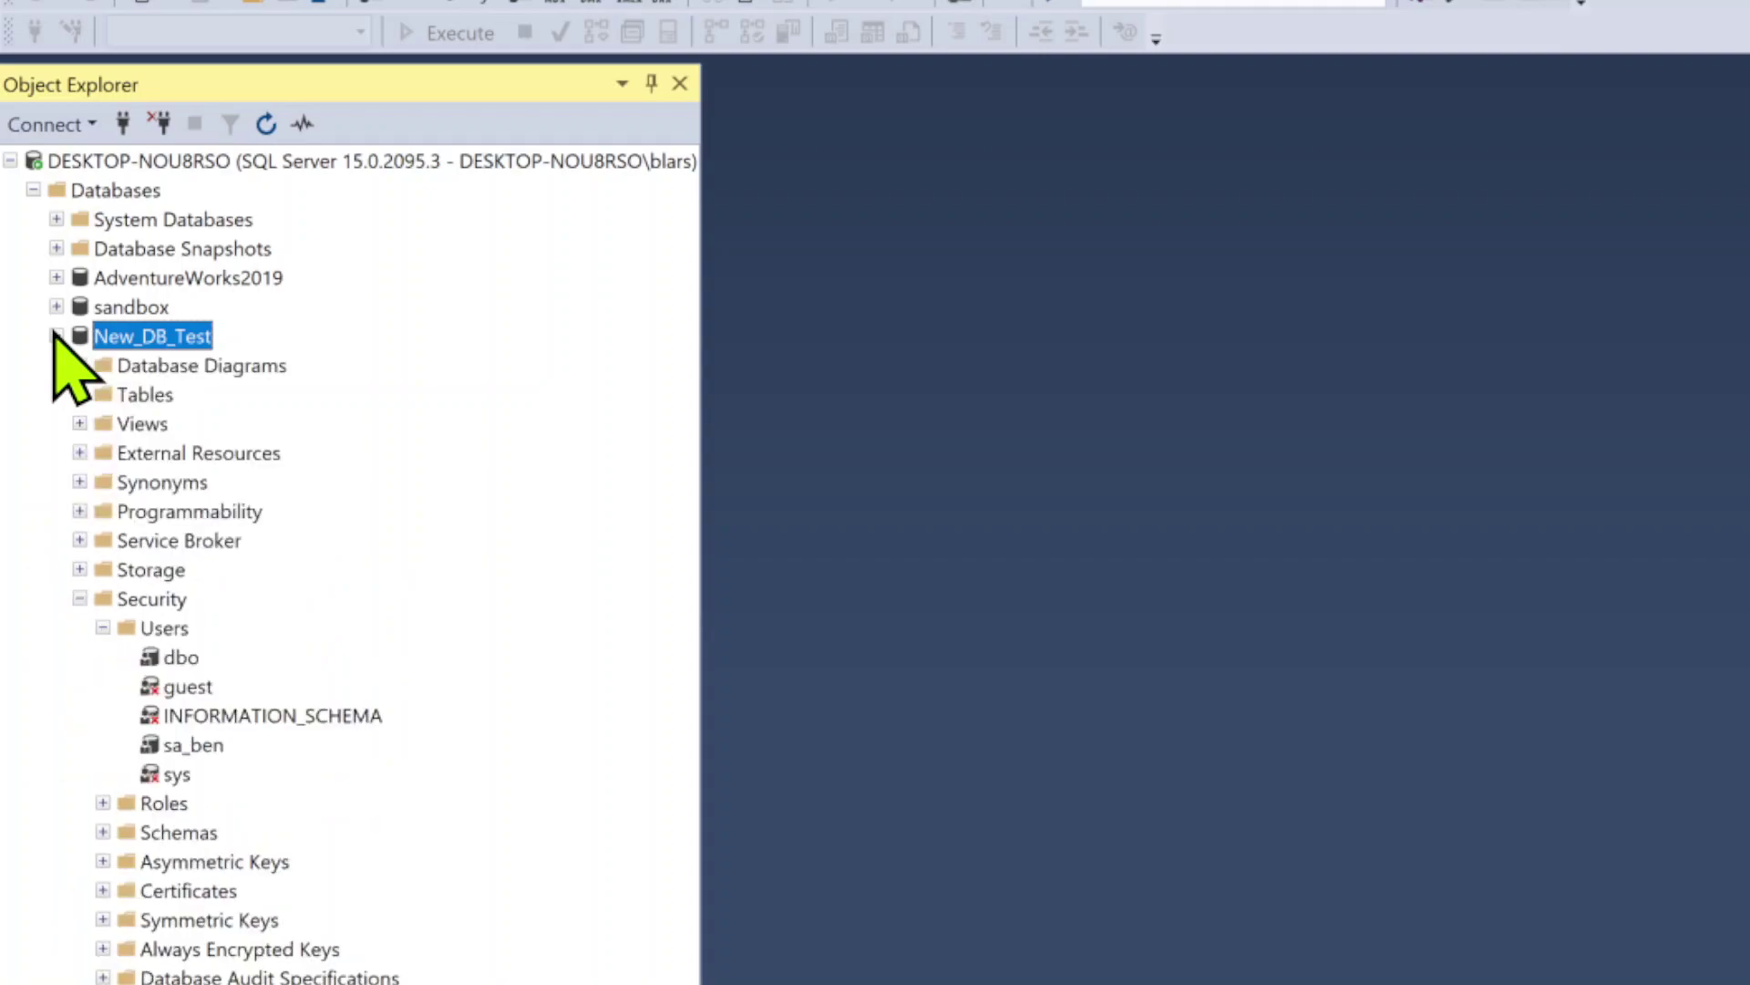
Step: Review the commands available for New_DB_Test, and collapse its Security folder while leaving the database expanded
click(57, 335)
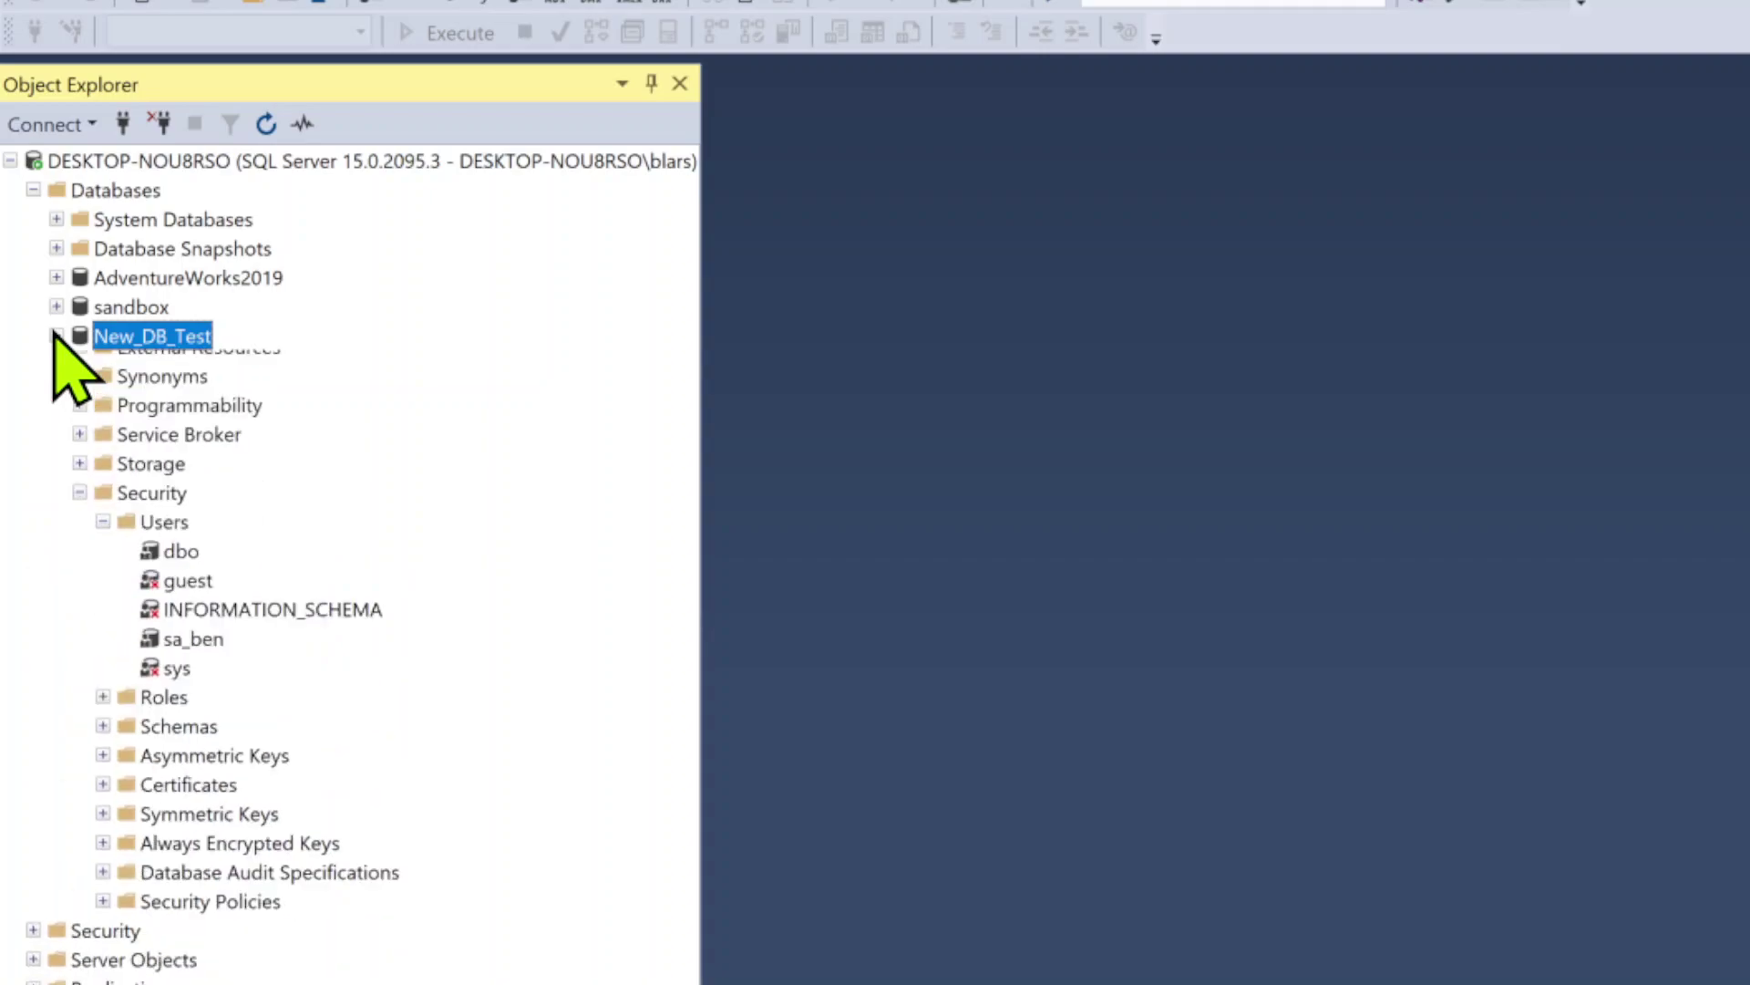
right_click(123, 335)
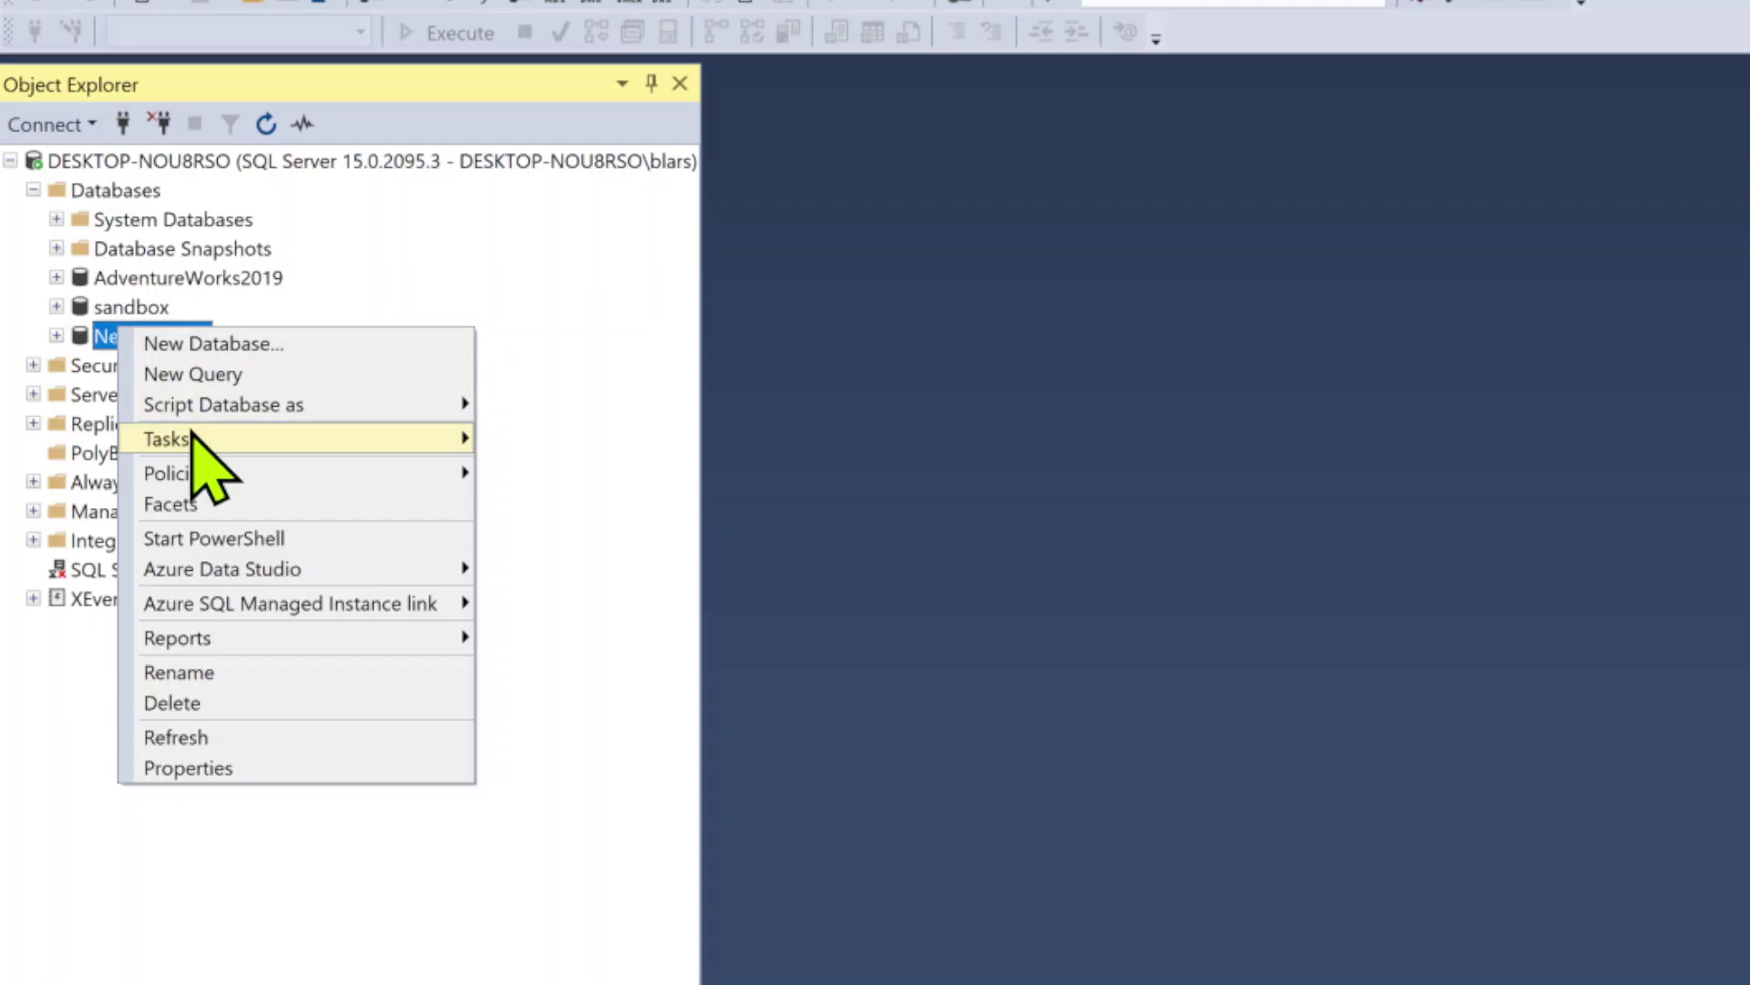
mouse_move(203, 442)
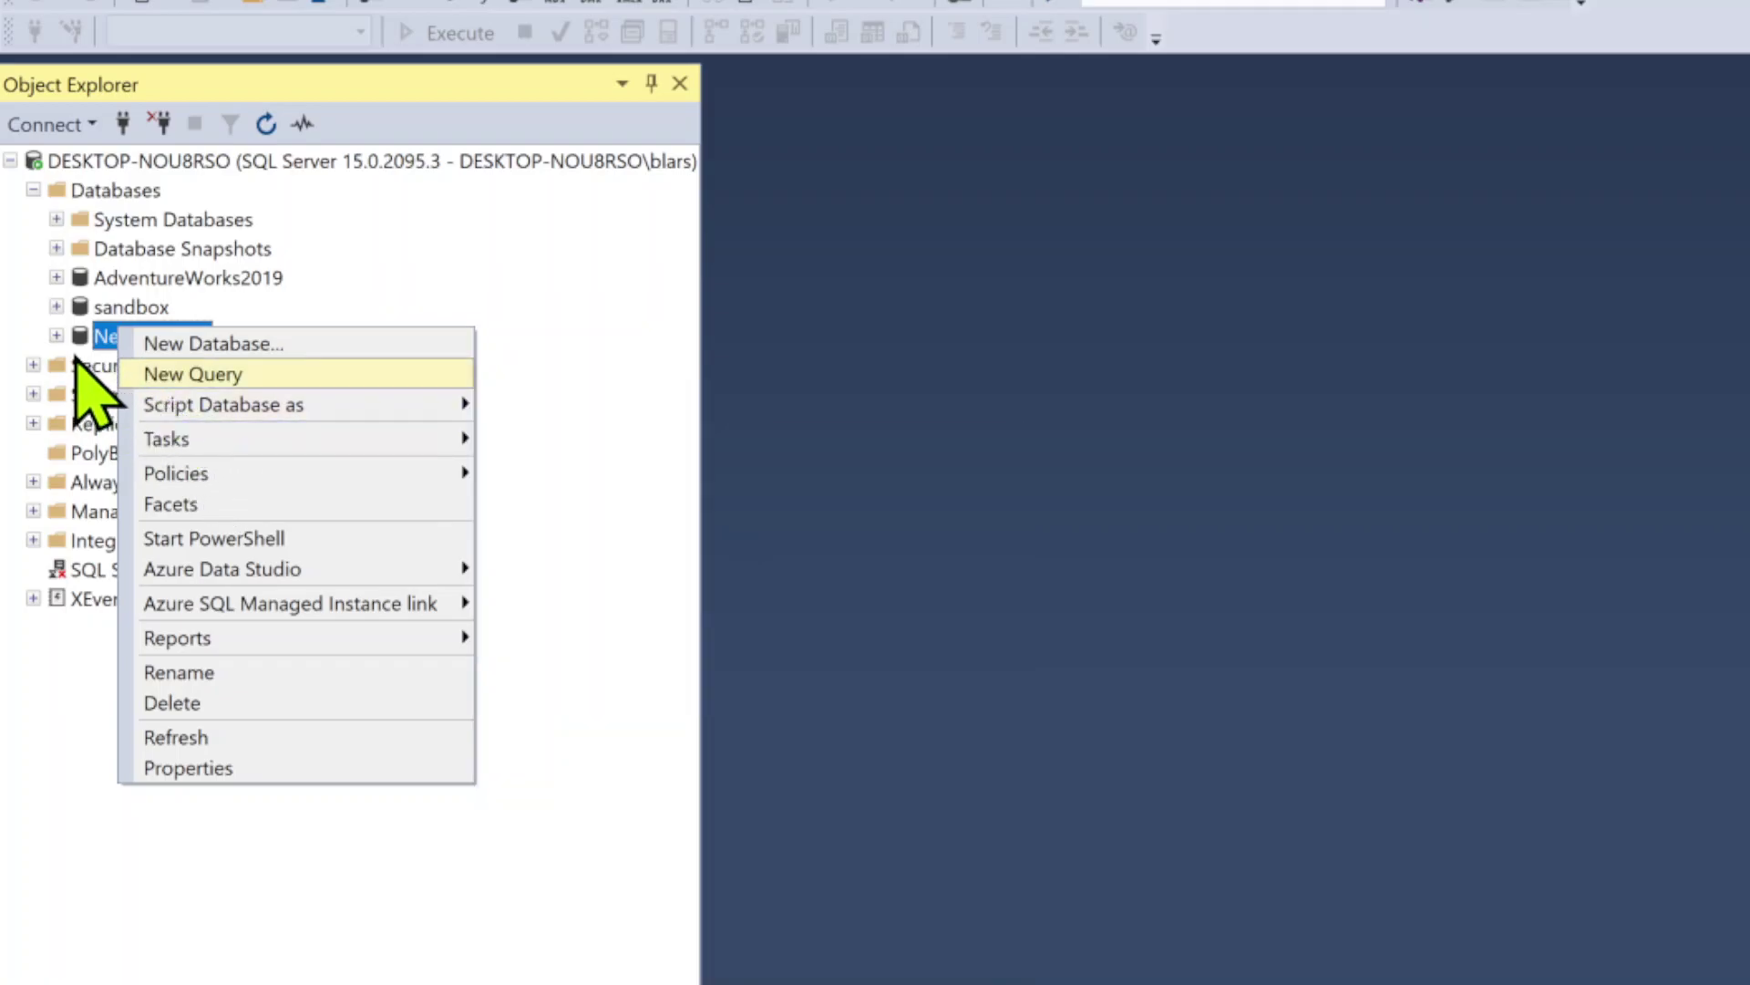
click(75, 363)
click(56, 335)
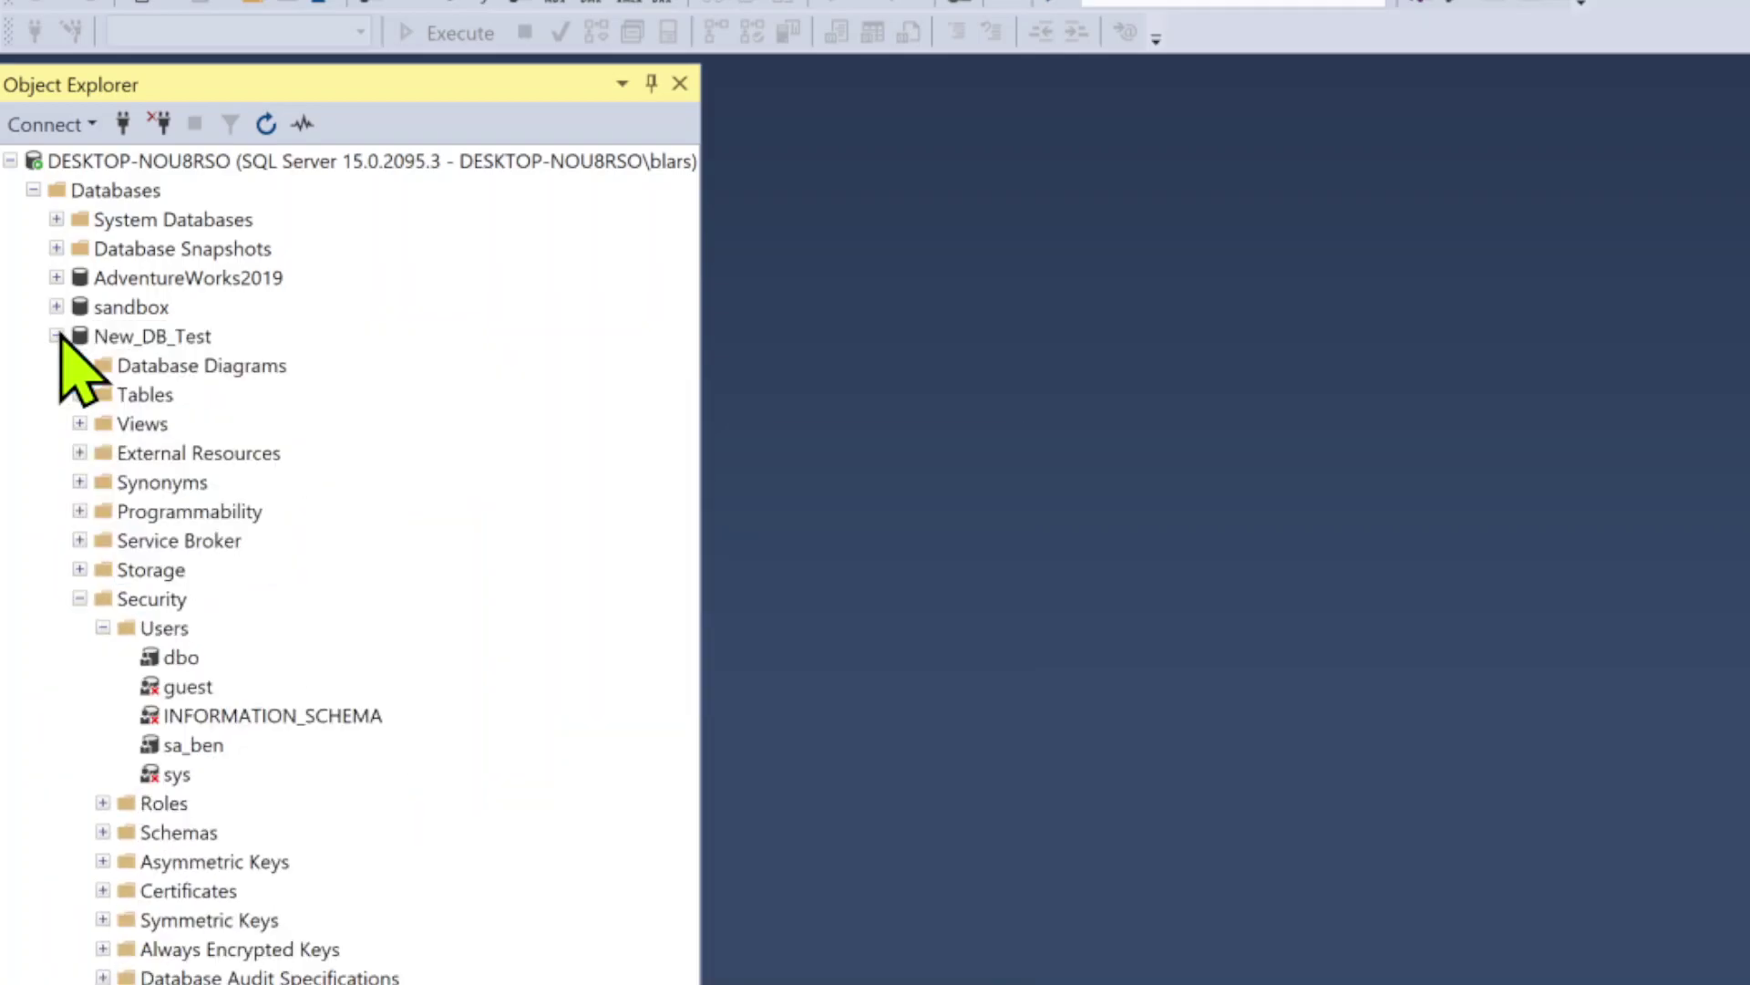
click(56, 335)
click(56, 336)
click(80, 599)
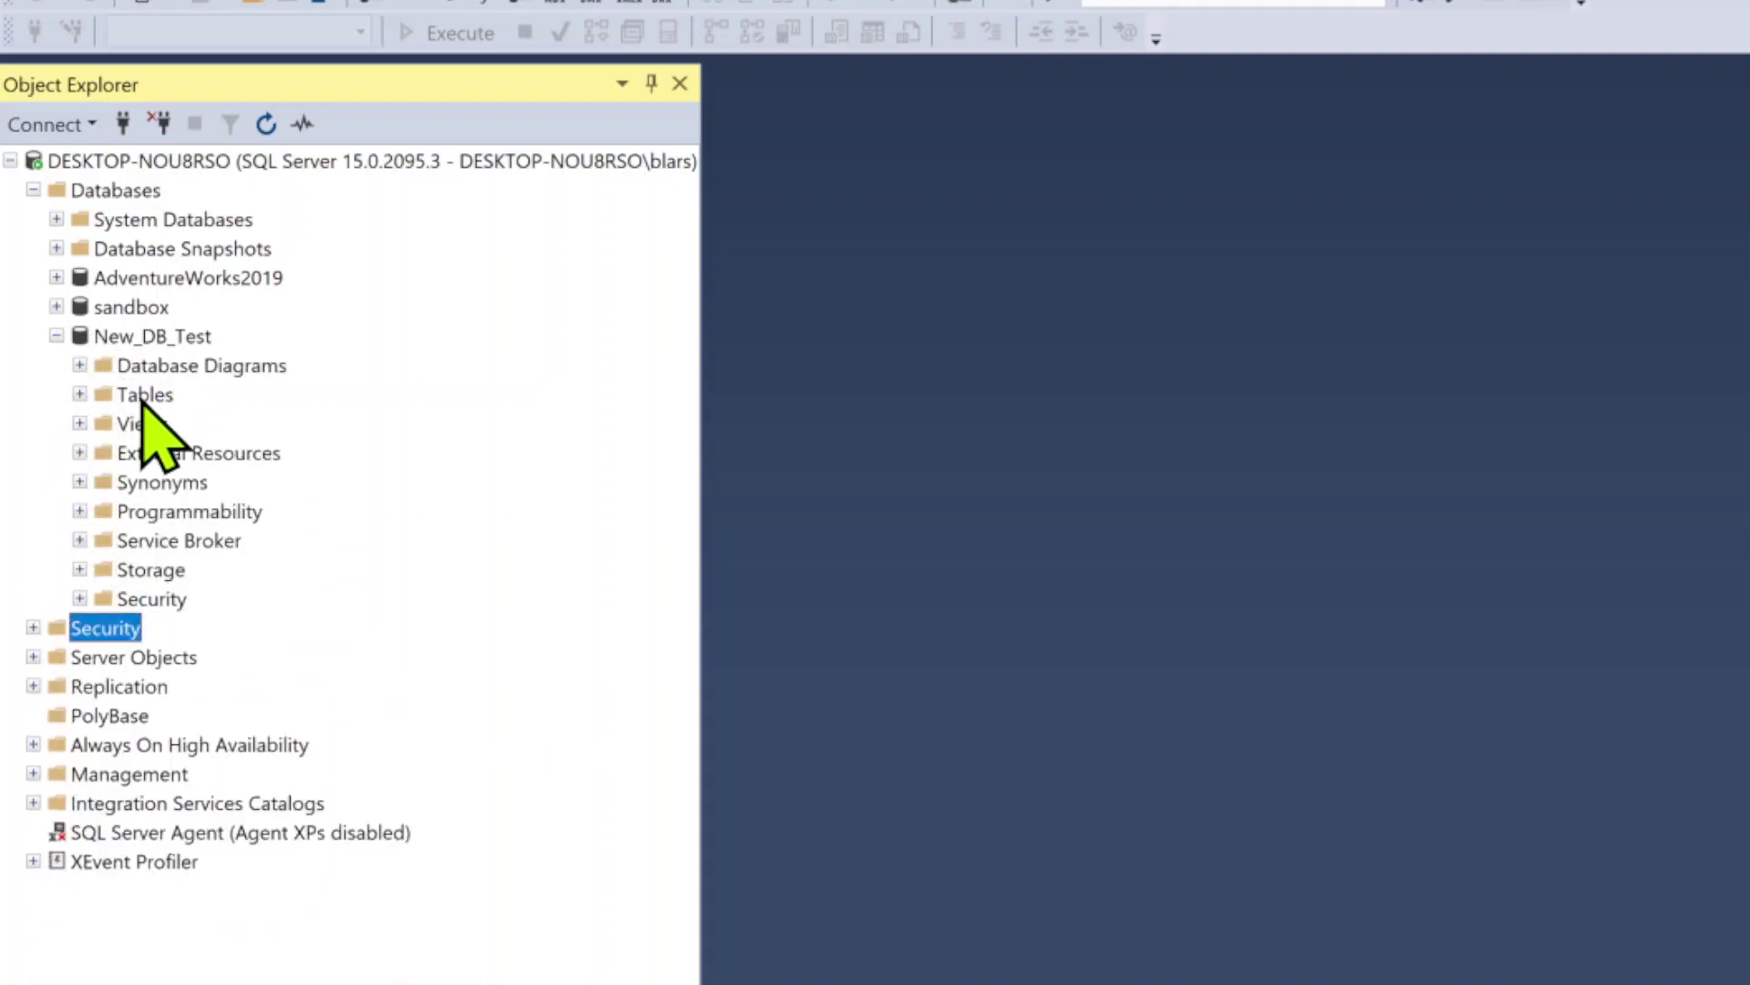
Step: Start a new standard table in New_DB_Test and name its first column emp_nm
click(144, 401)
mouse_move(182, 415)
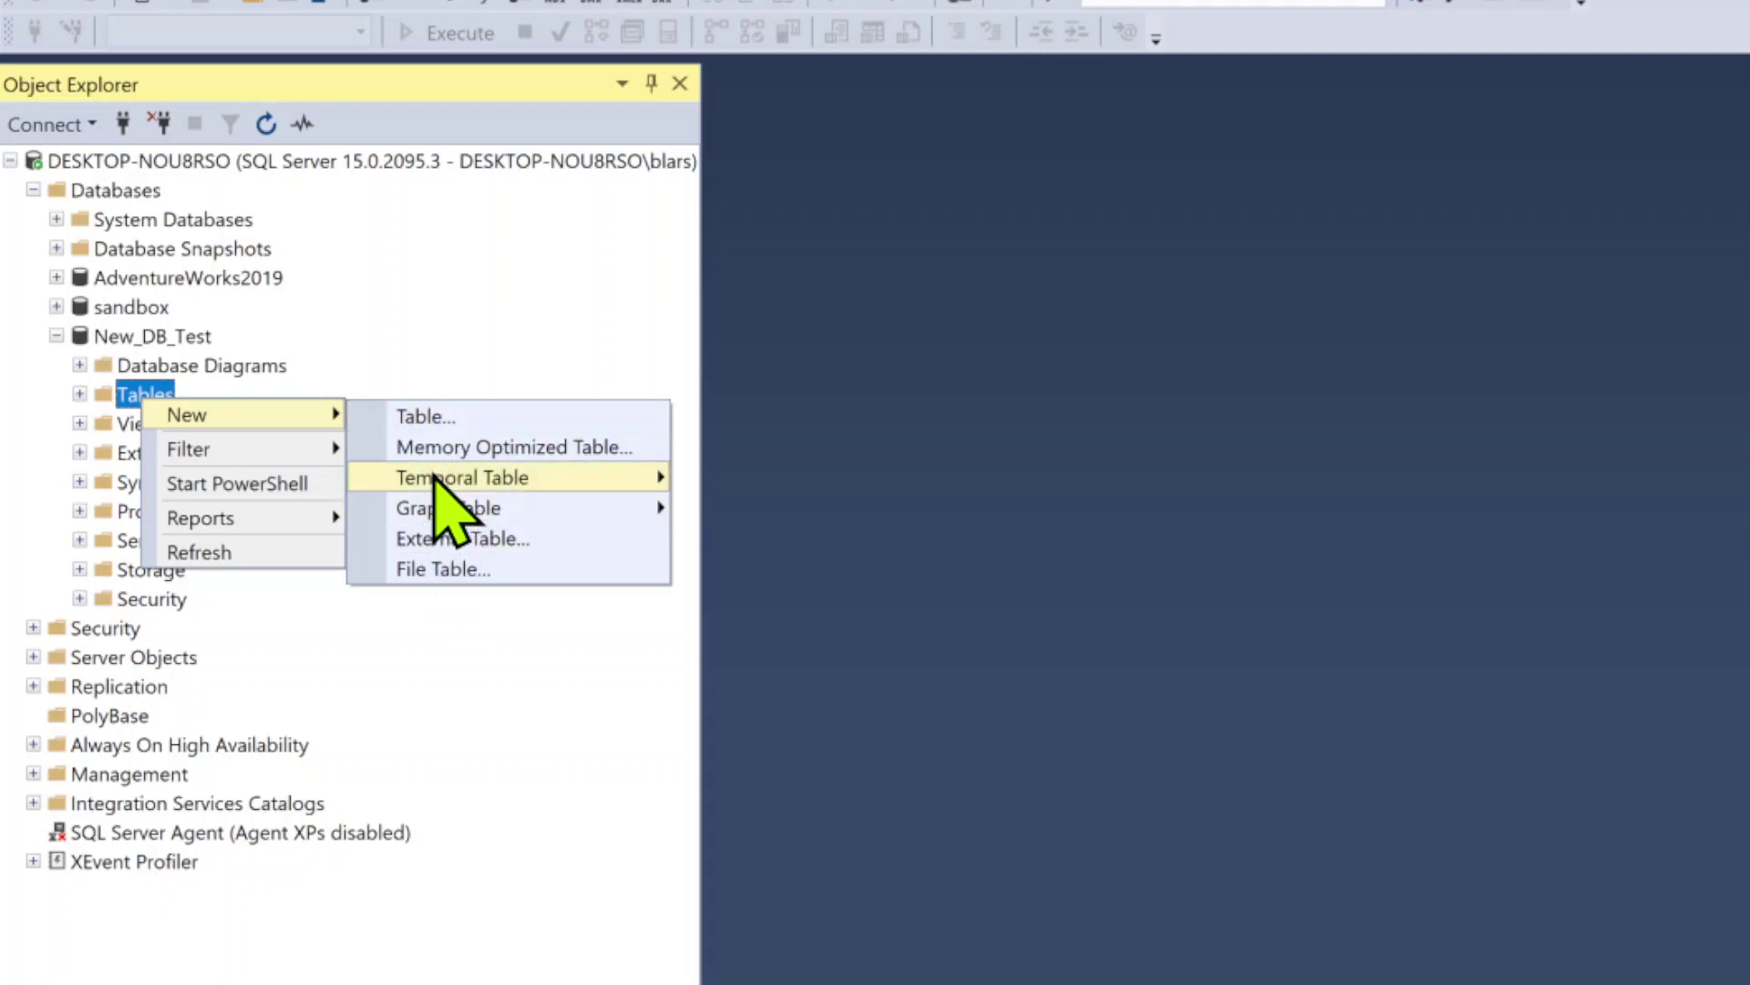
click(422, 423)
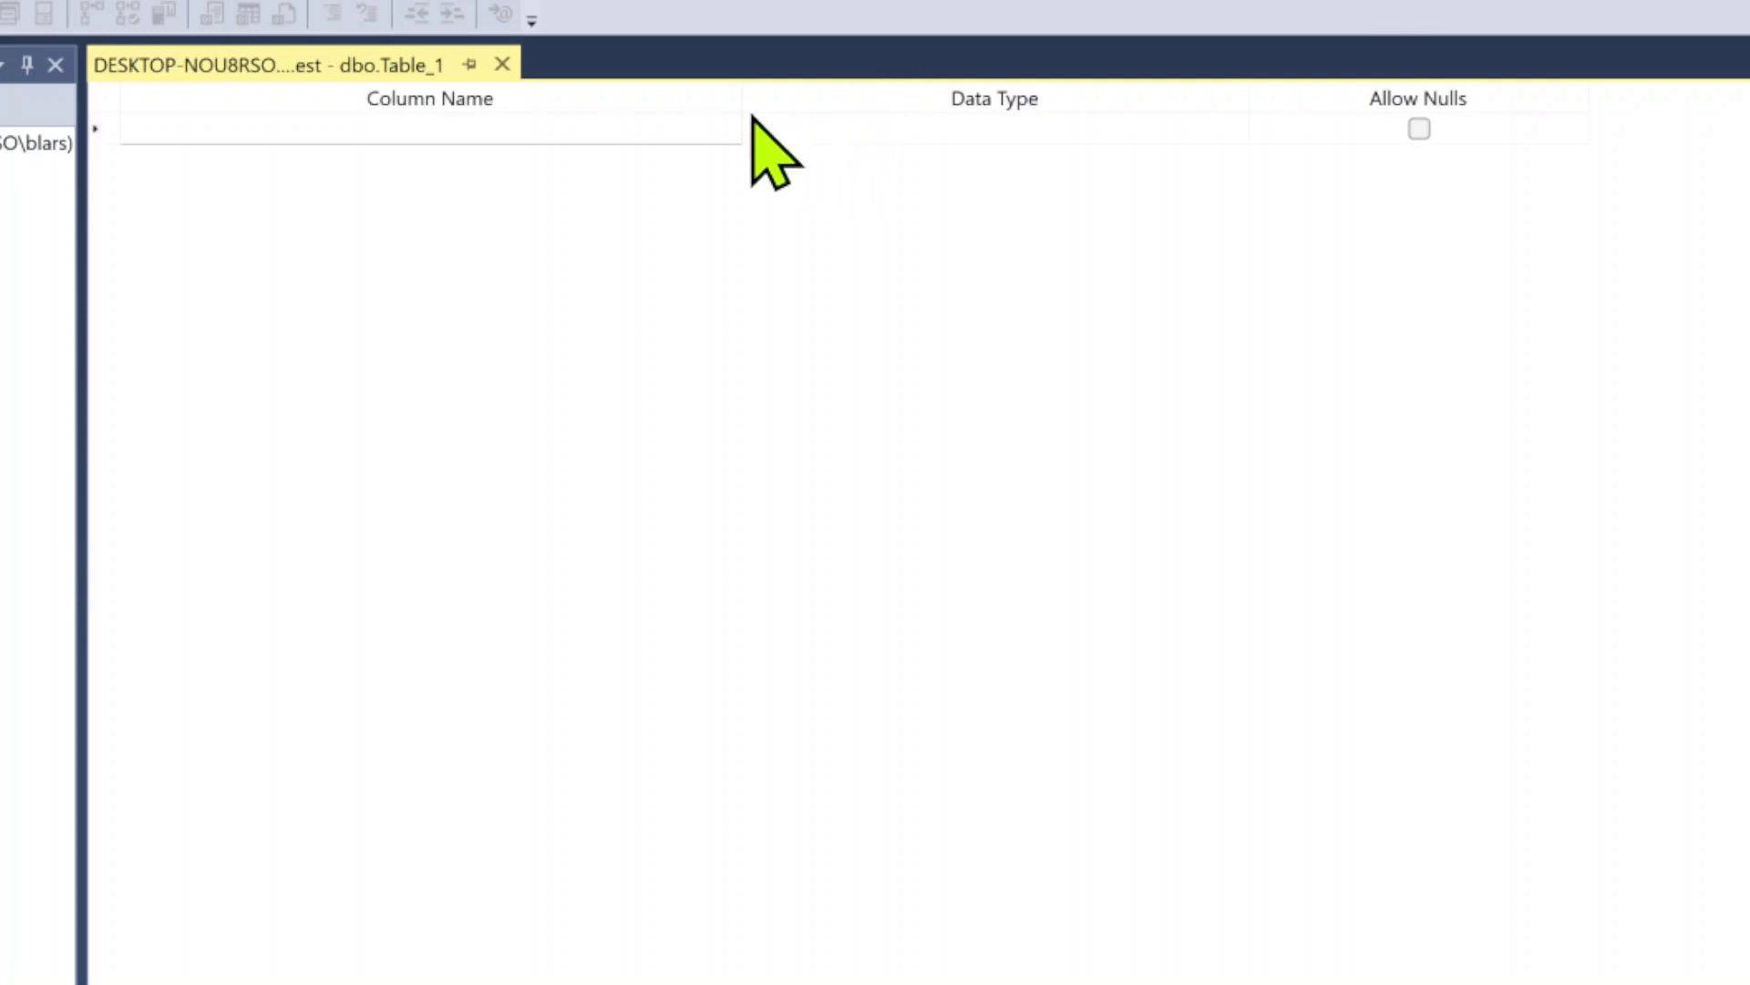
click(394, 128)
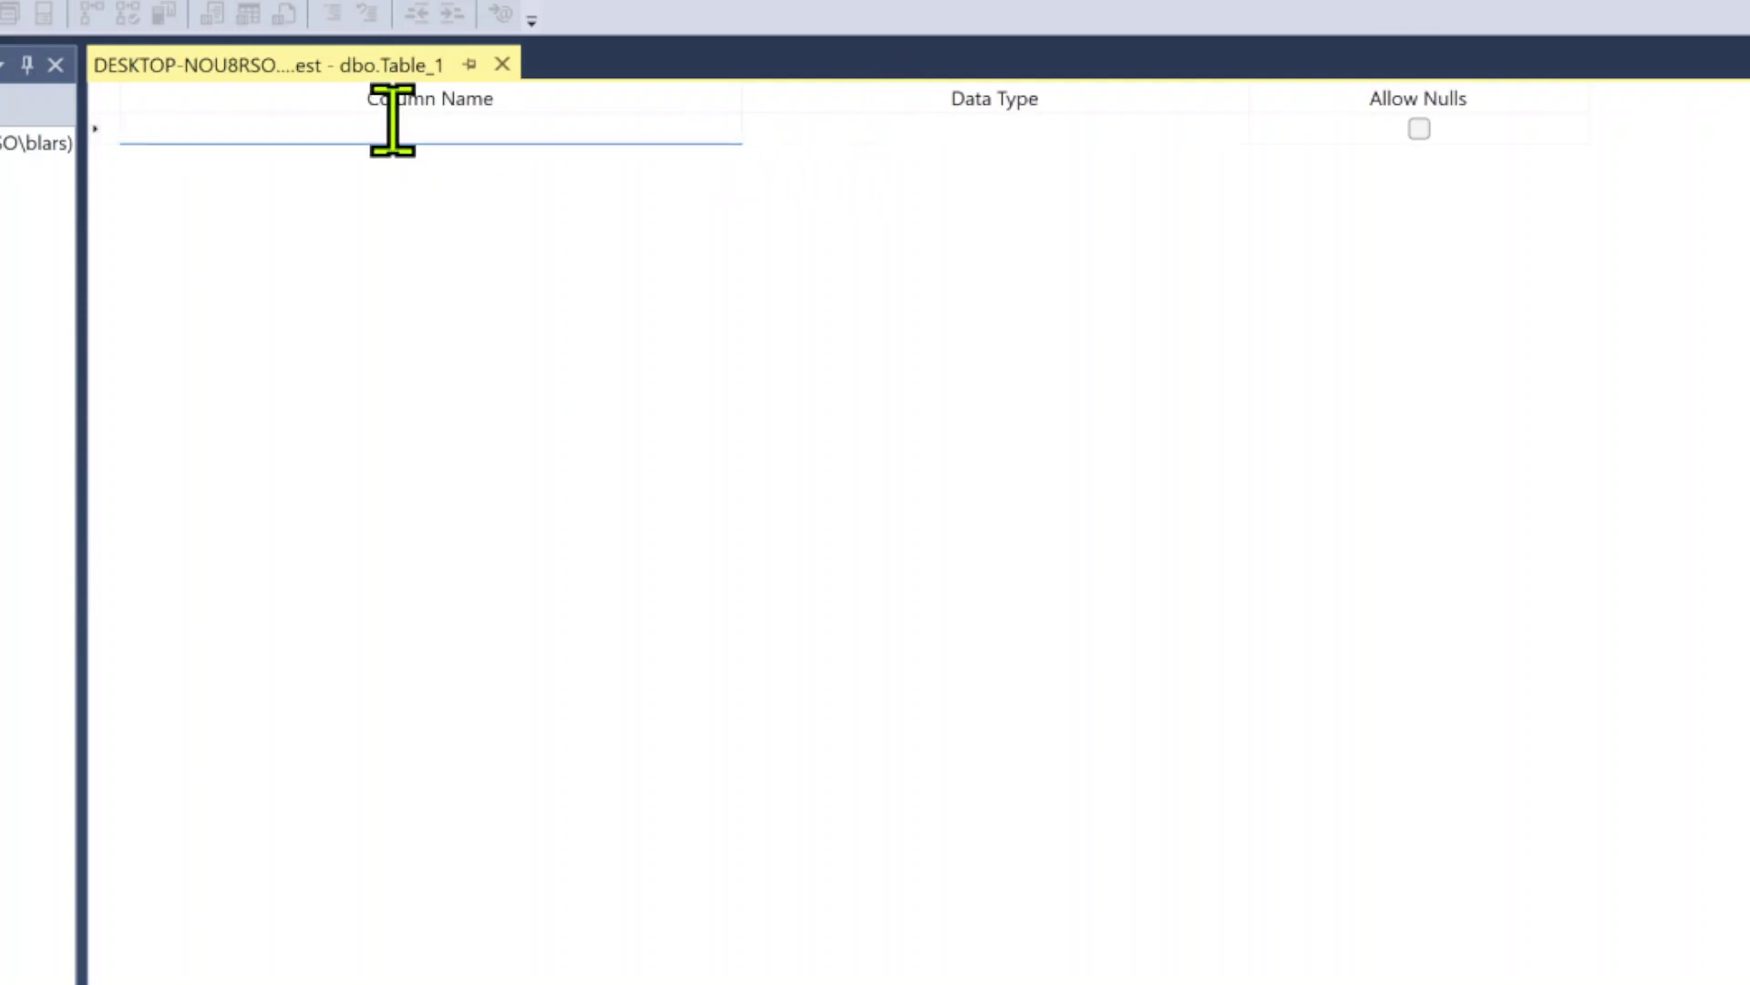
text(na)
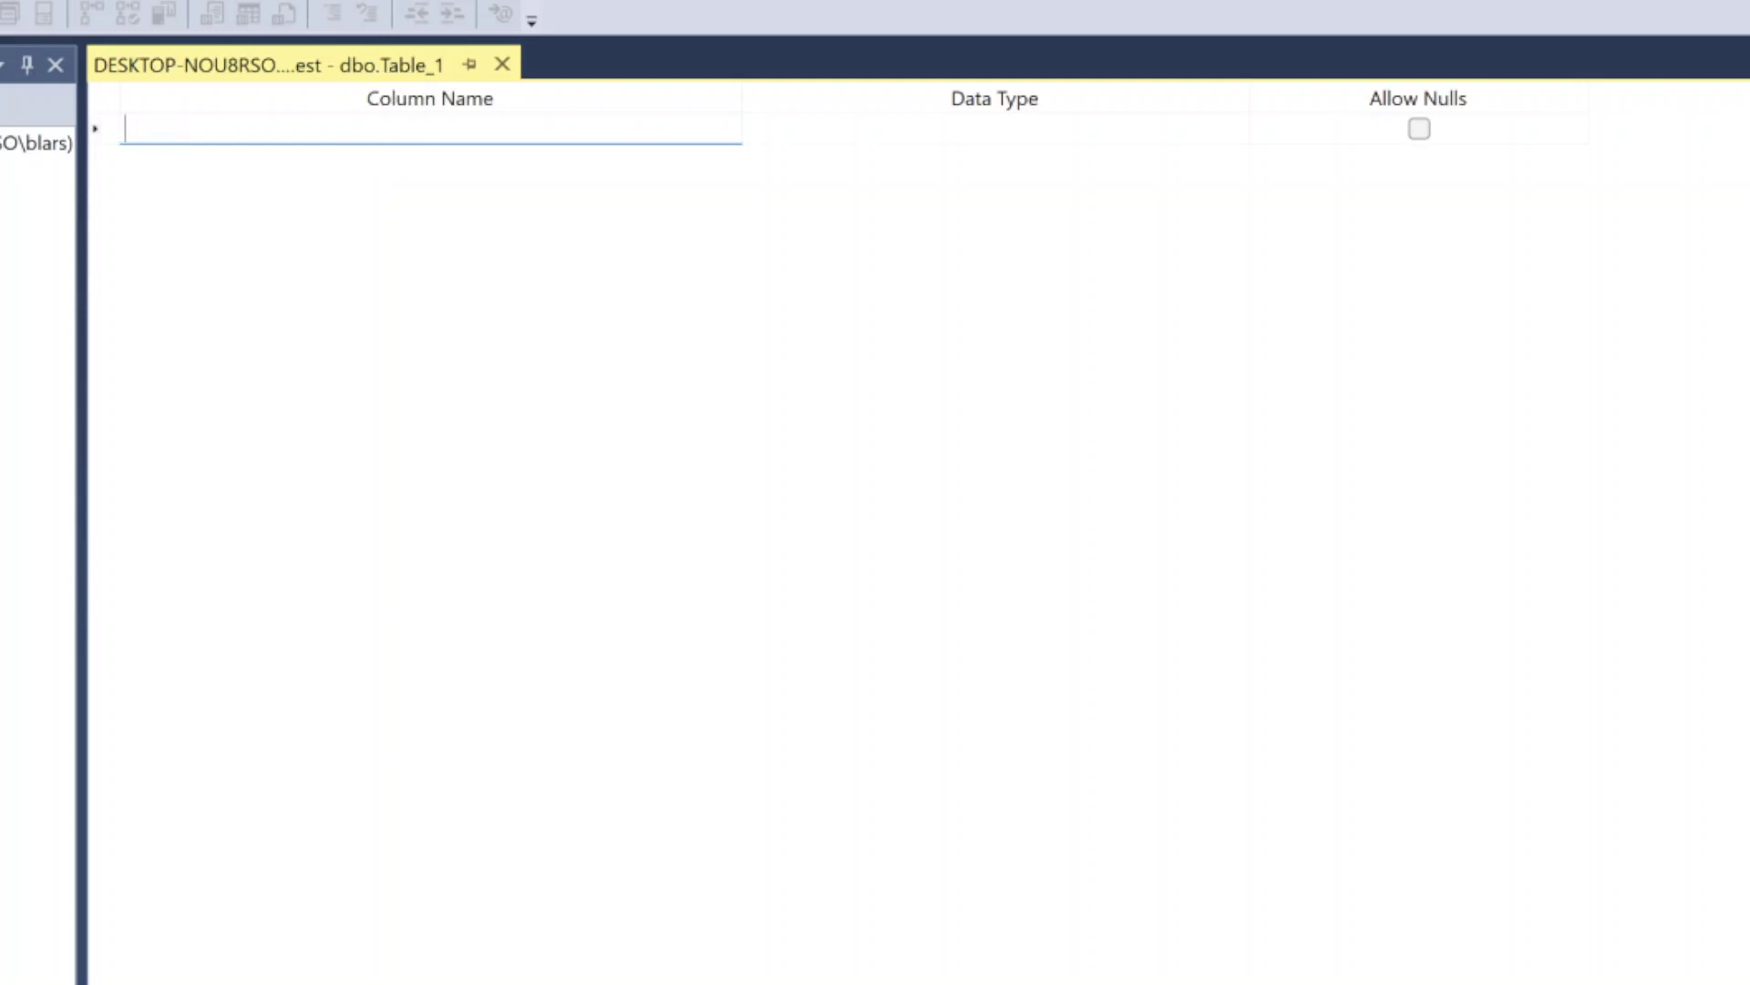
text(p_n)
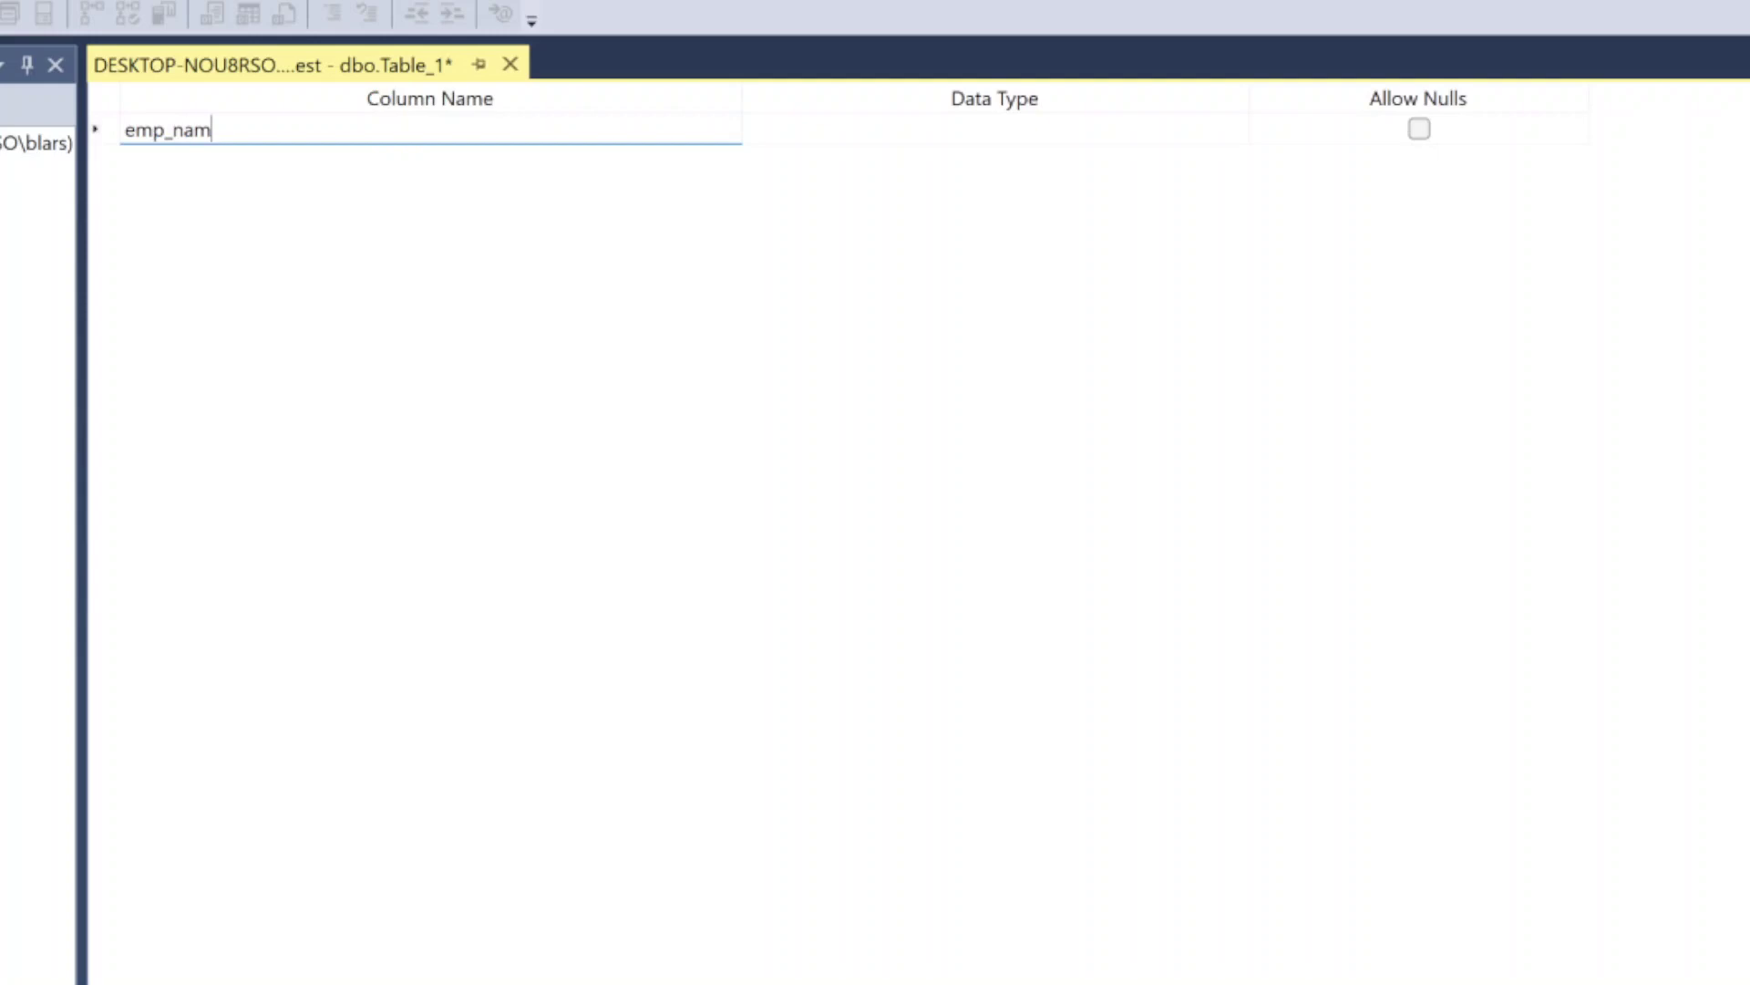
text(m)
key(Tab)
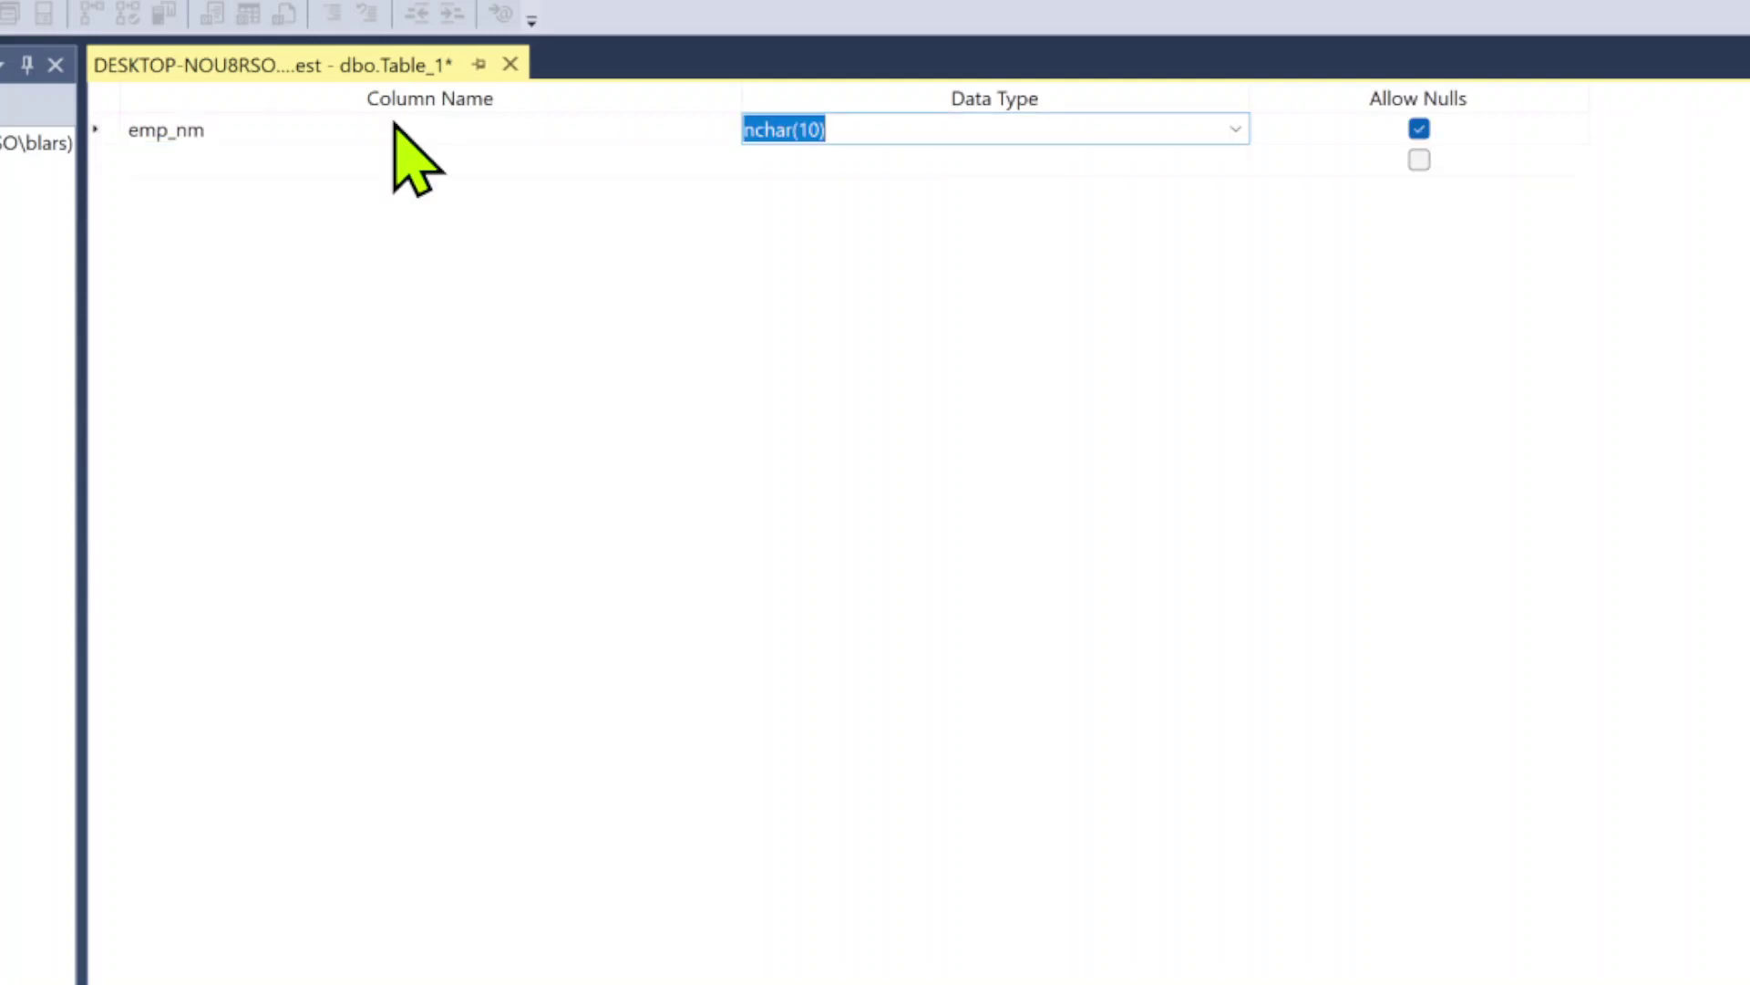
Step: Look through the available data types and set the emp_nm column to nvarchar(50)
click(1237, 128)
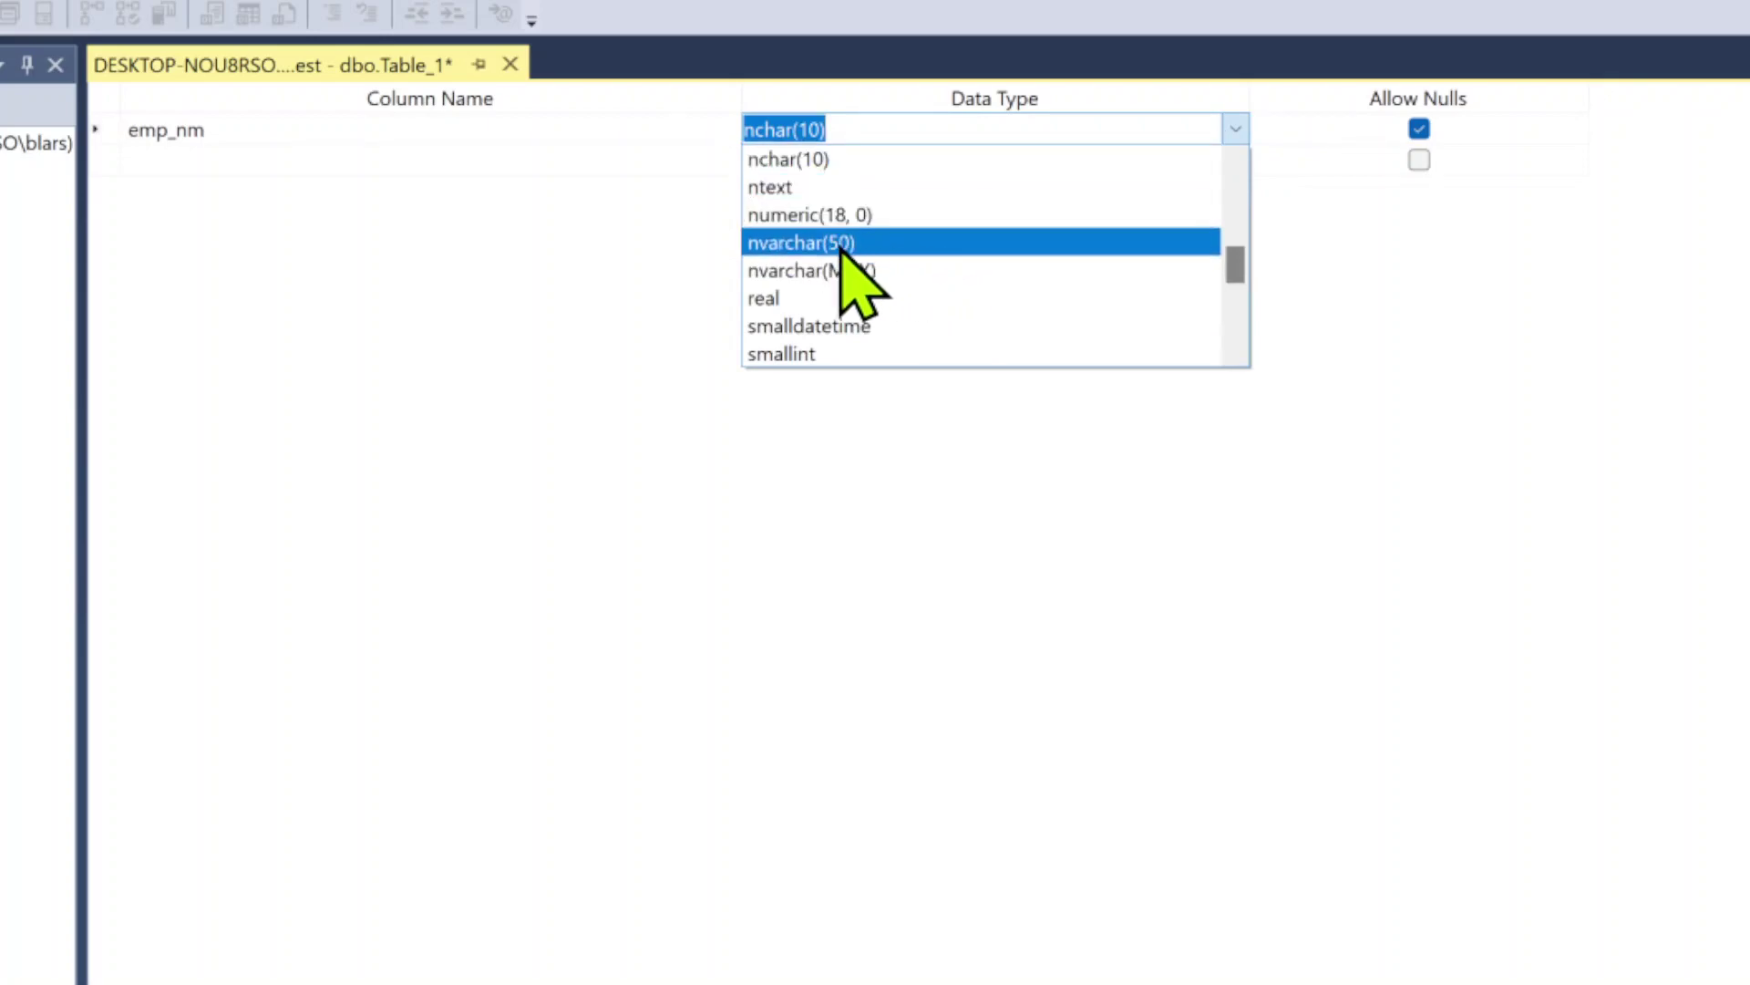
scroll(842, 255, up, 1)
scroll(844, 258, down, 5)
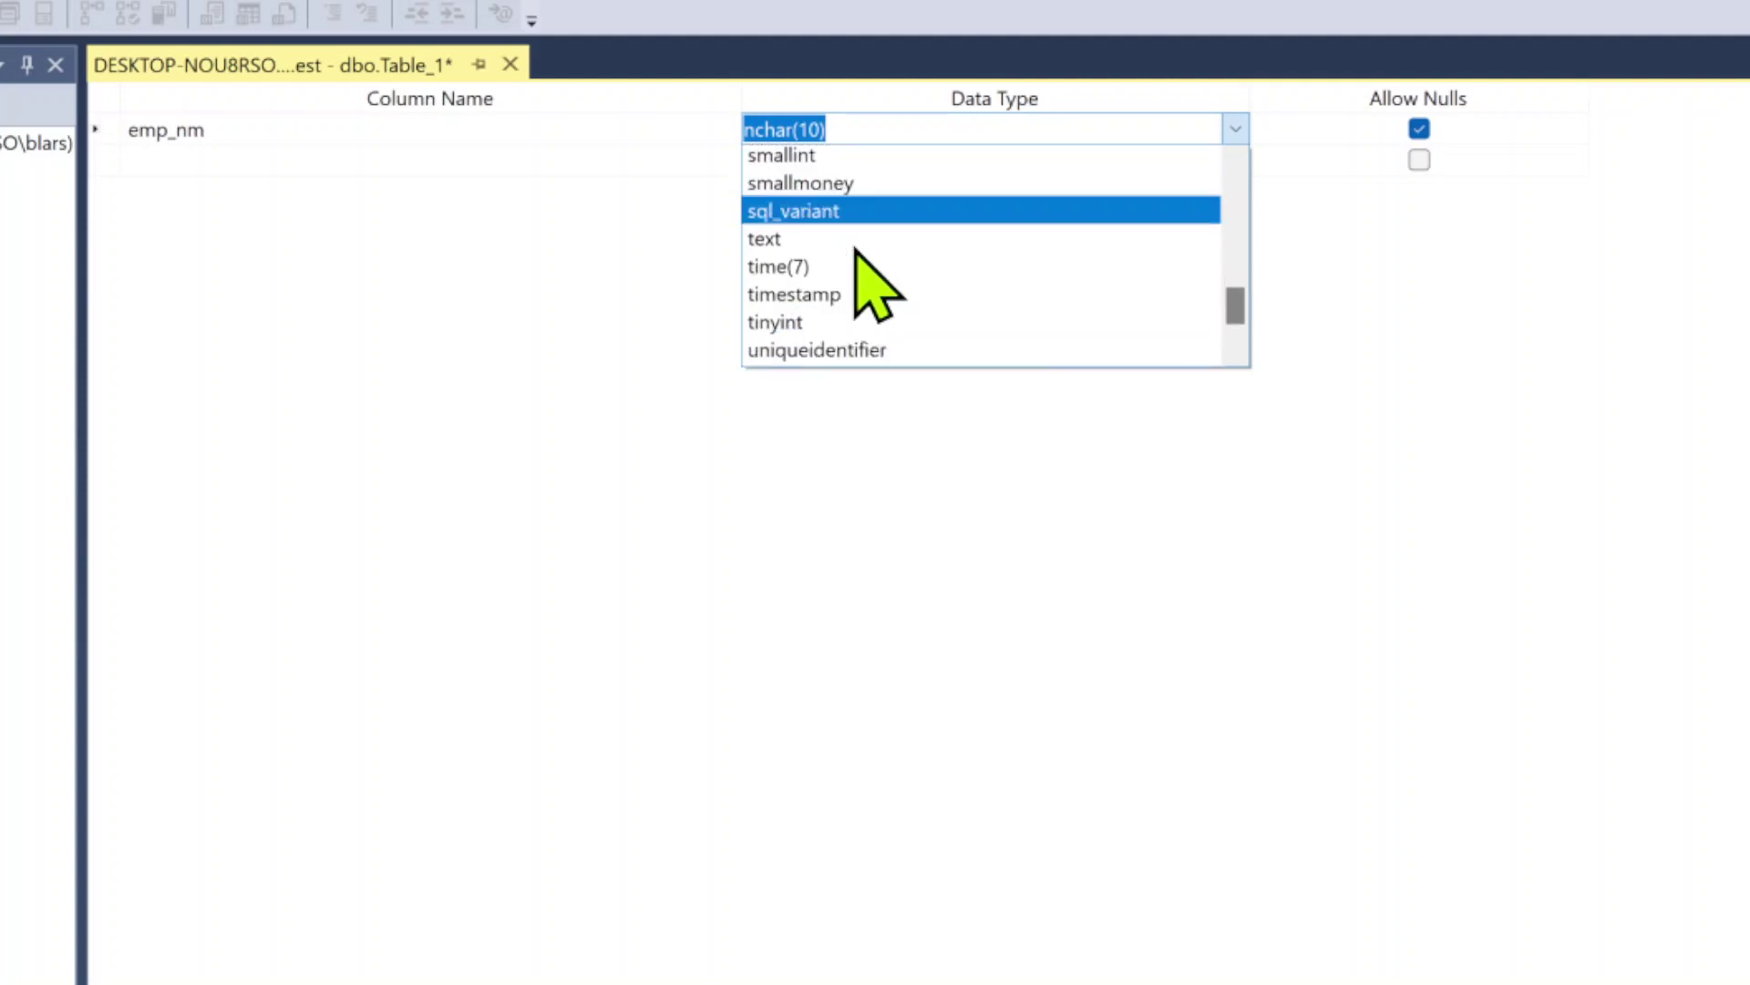
scroll(829, 313, up, 4)
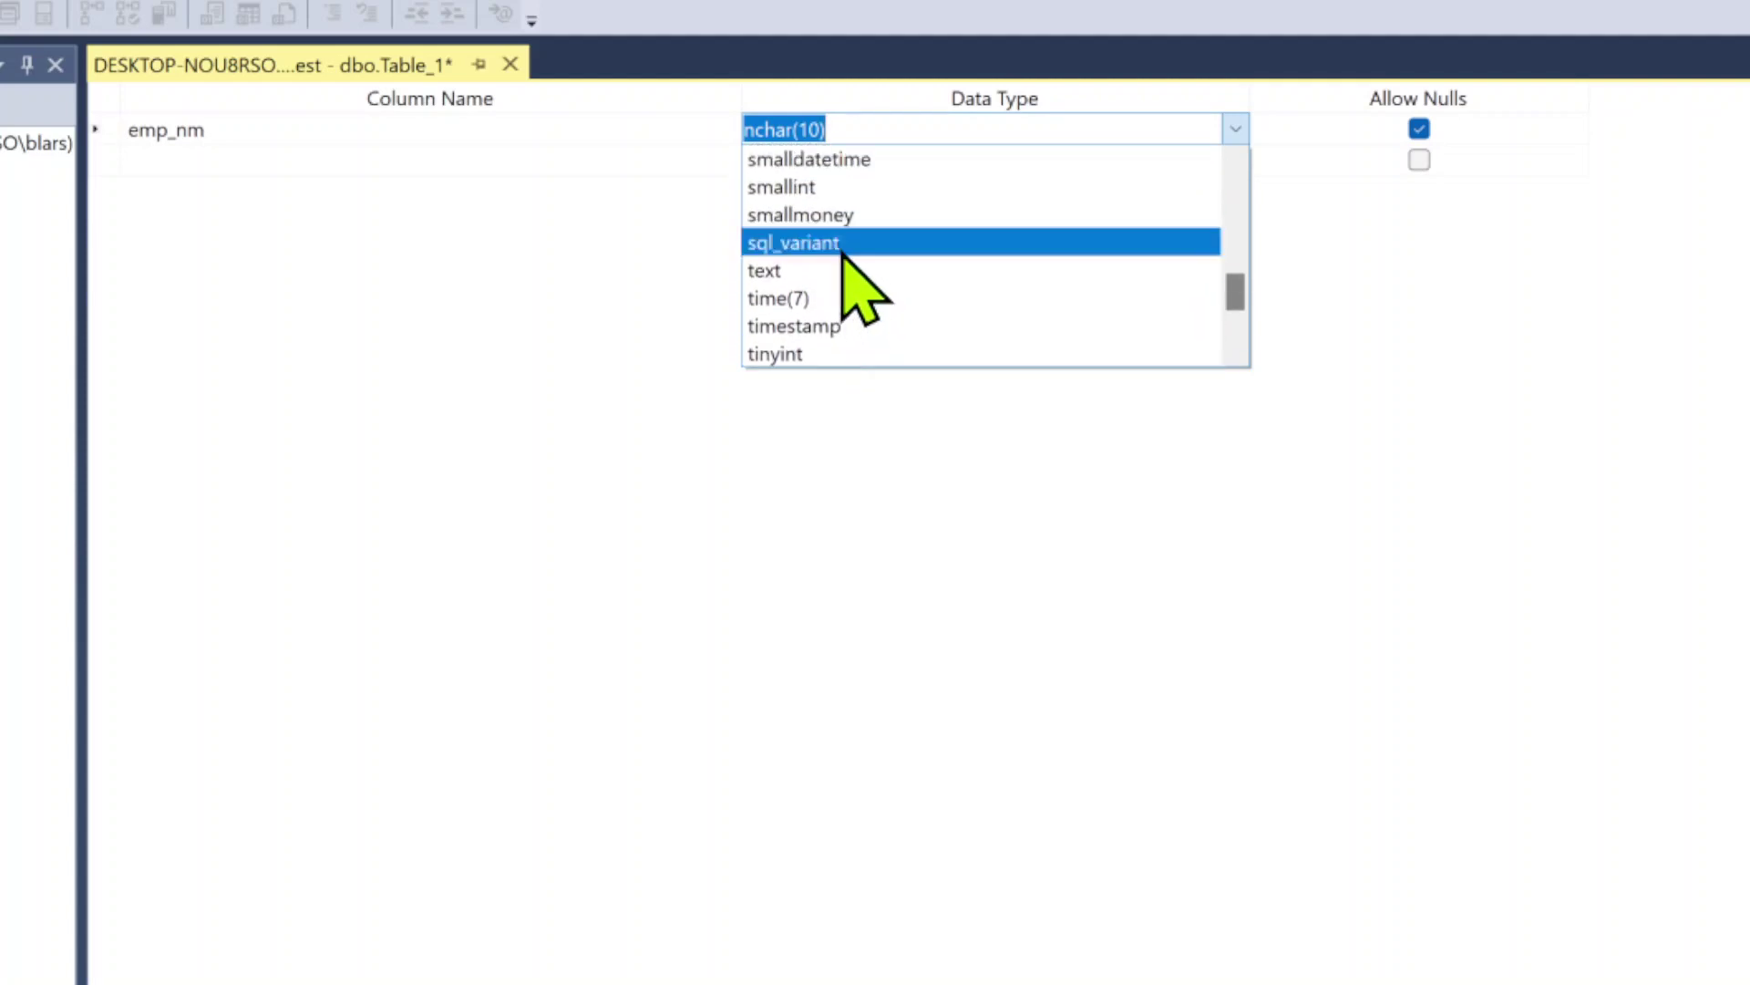
scroll(829, 237, up, 1)
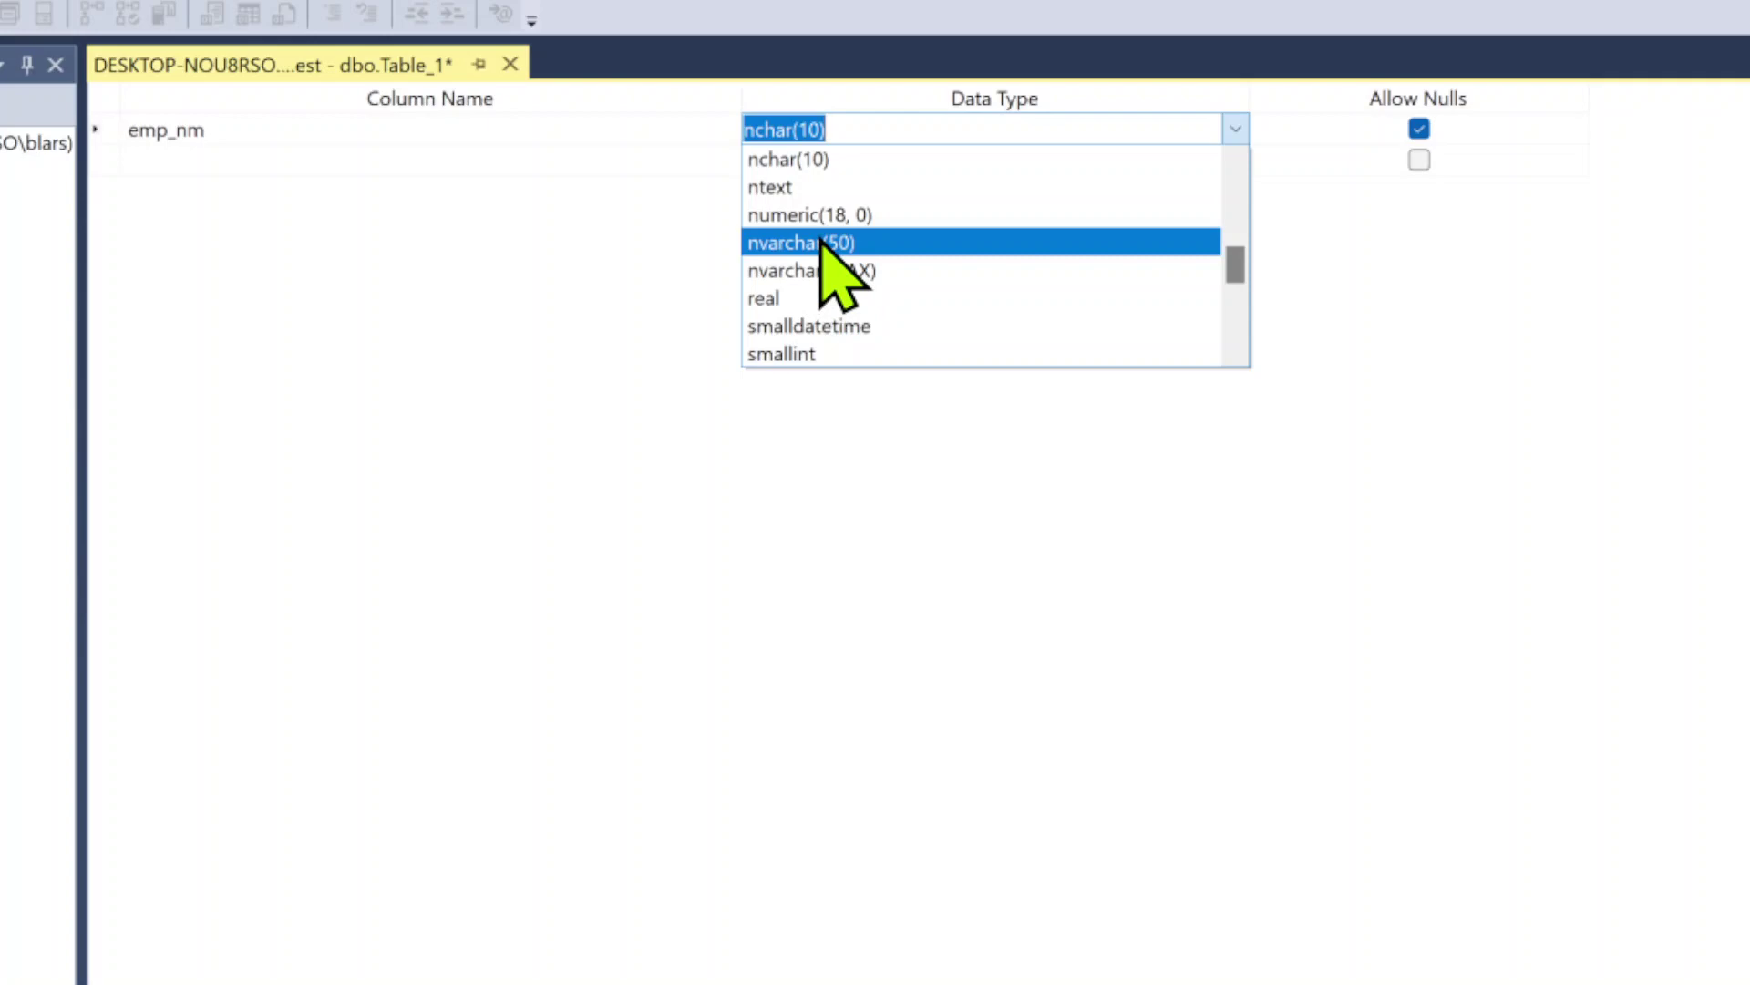
click(824, 242)
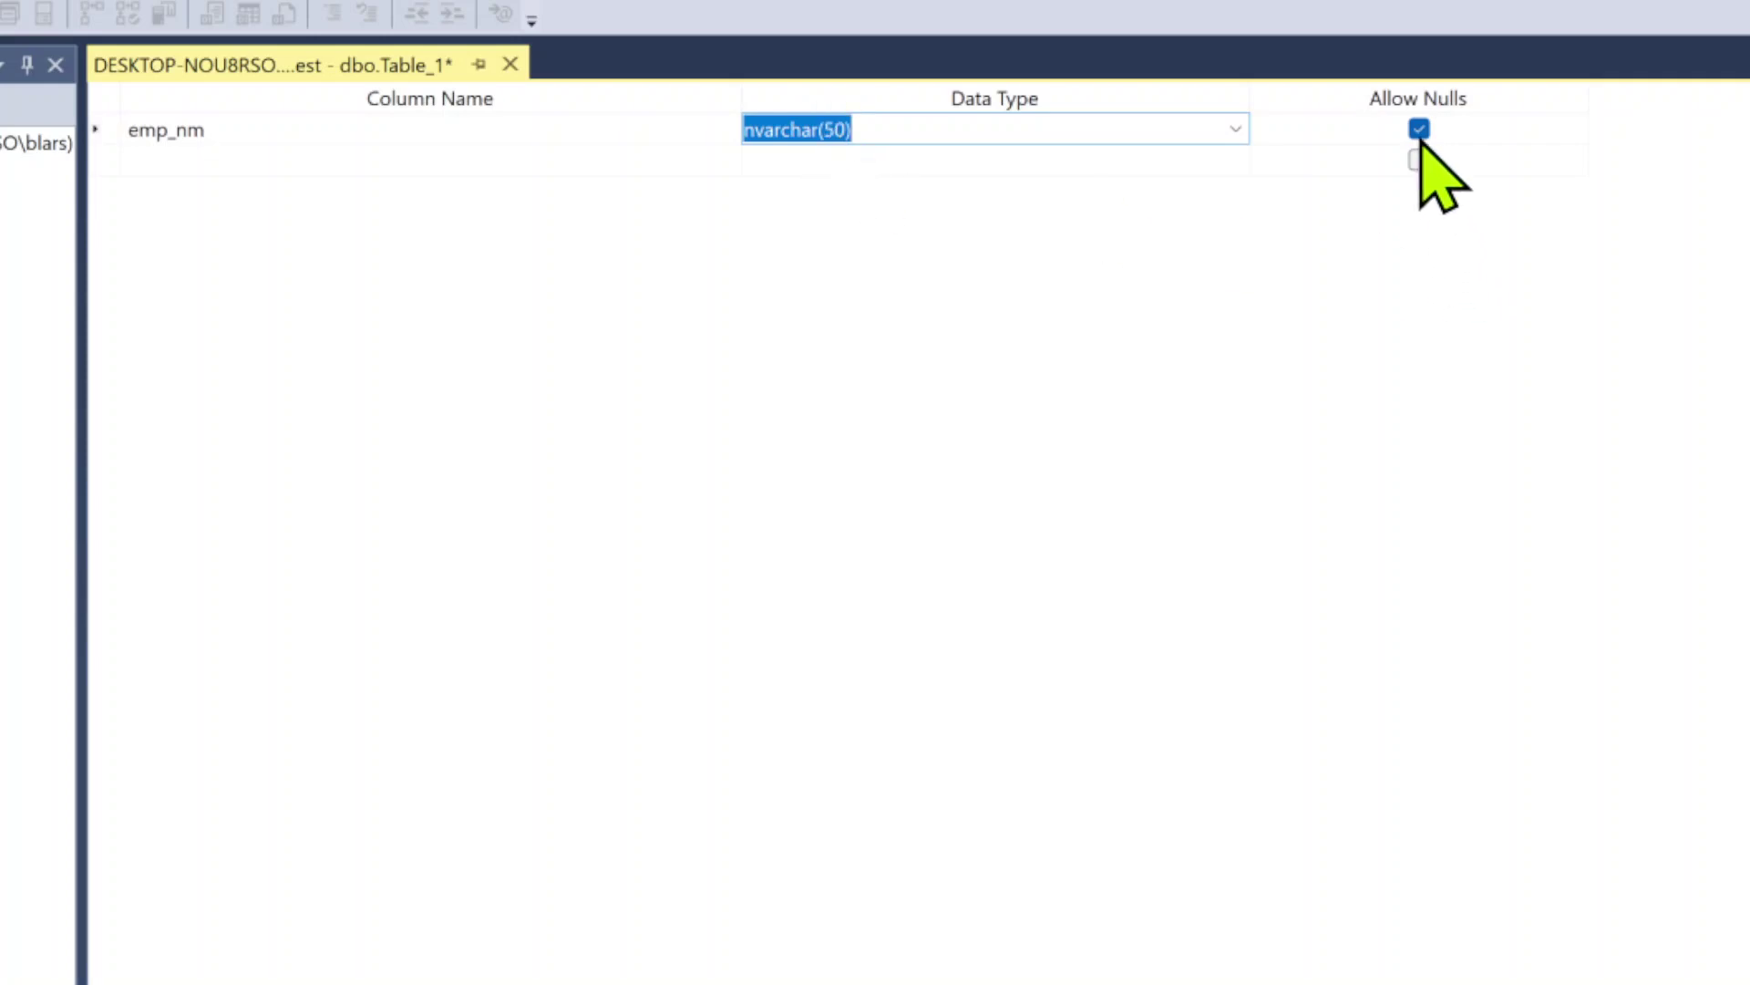
Step: Add a second column named emp_id with the data type int
click(483, 165)
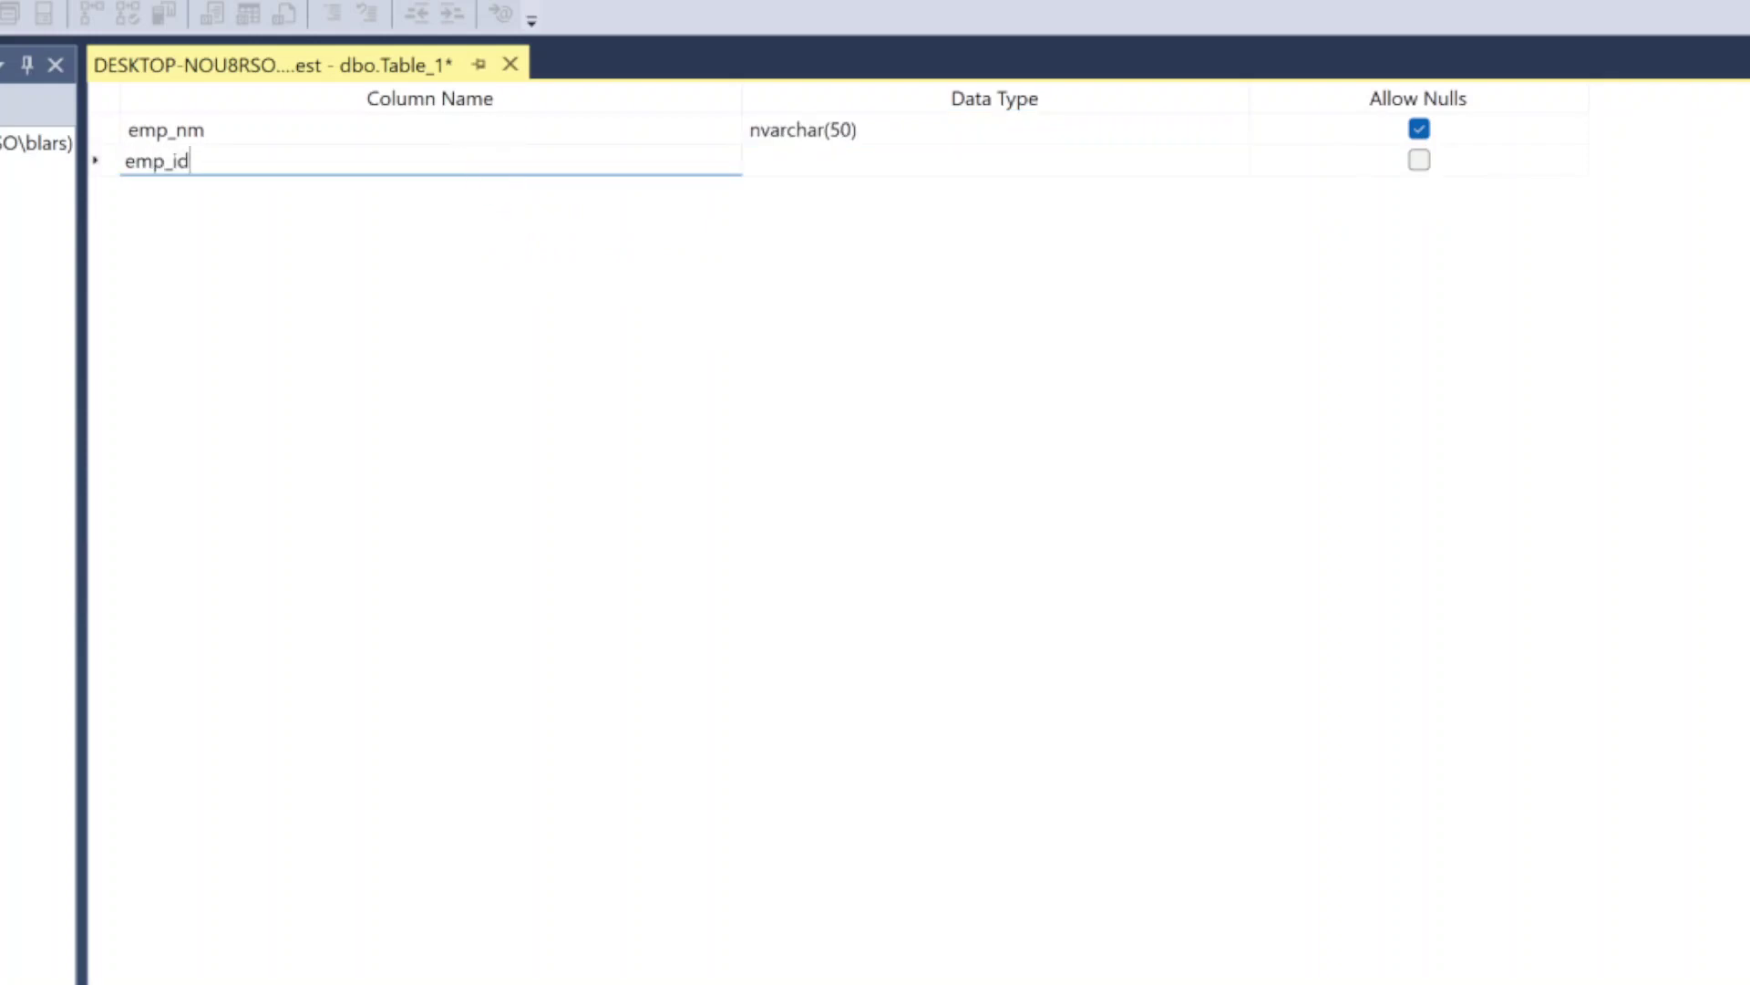
click(902, 135)
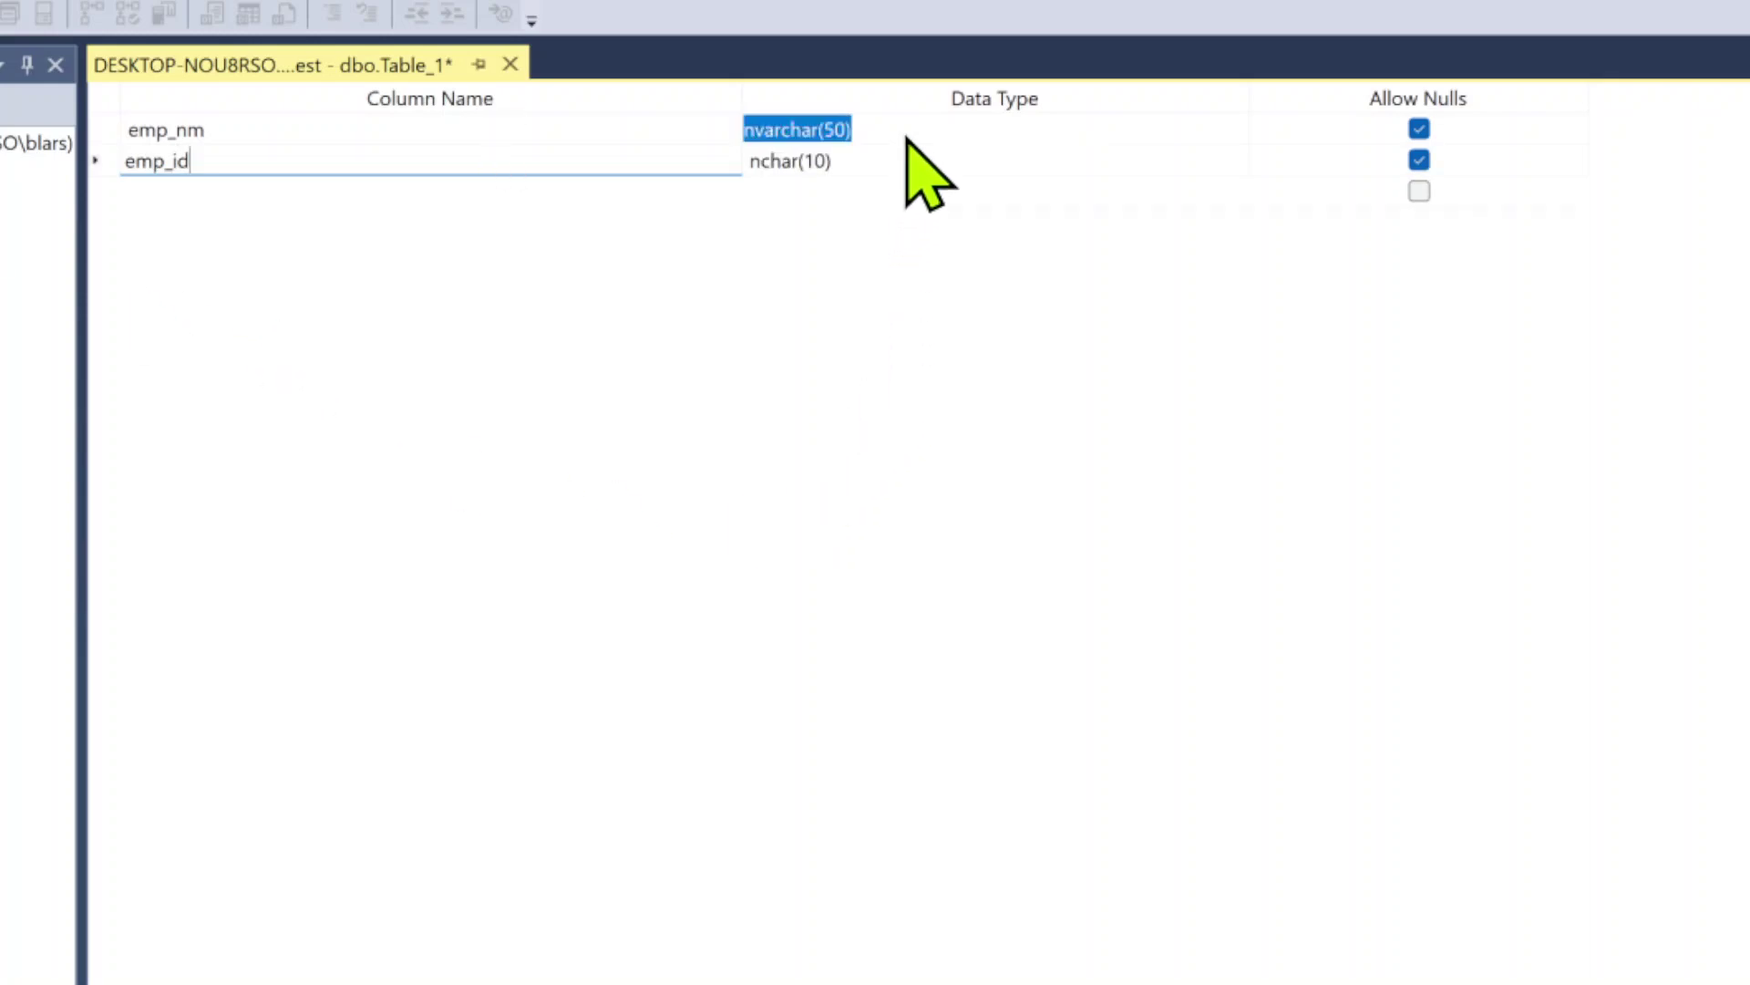
click(1072, 166)
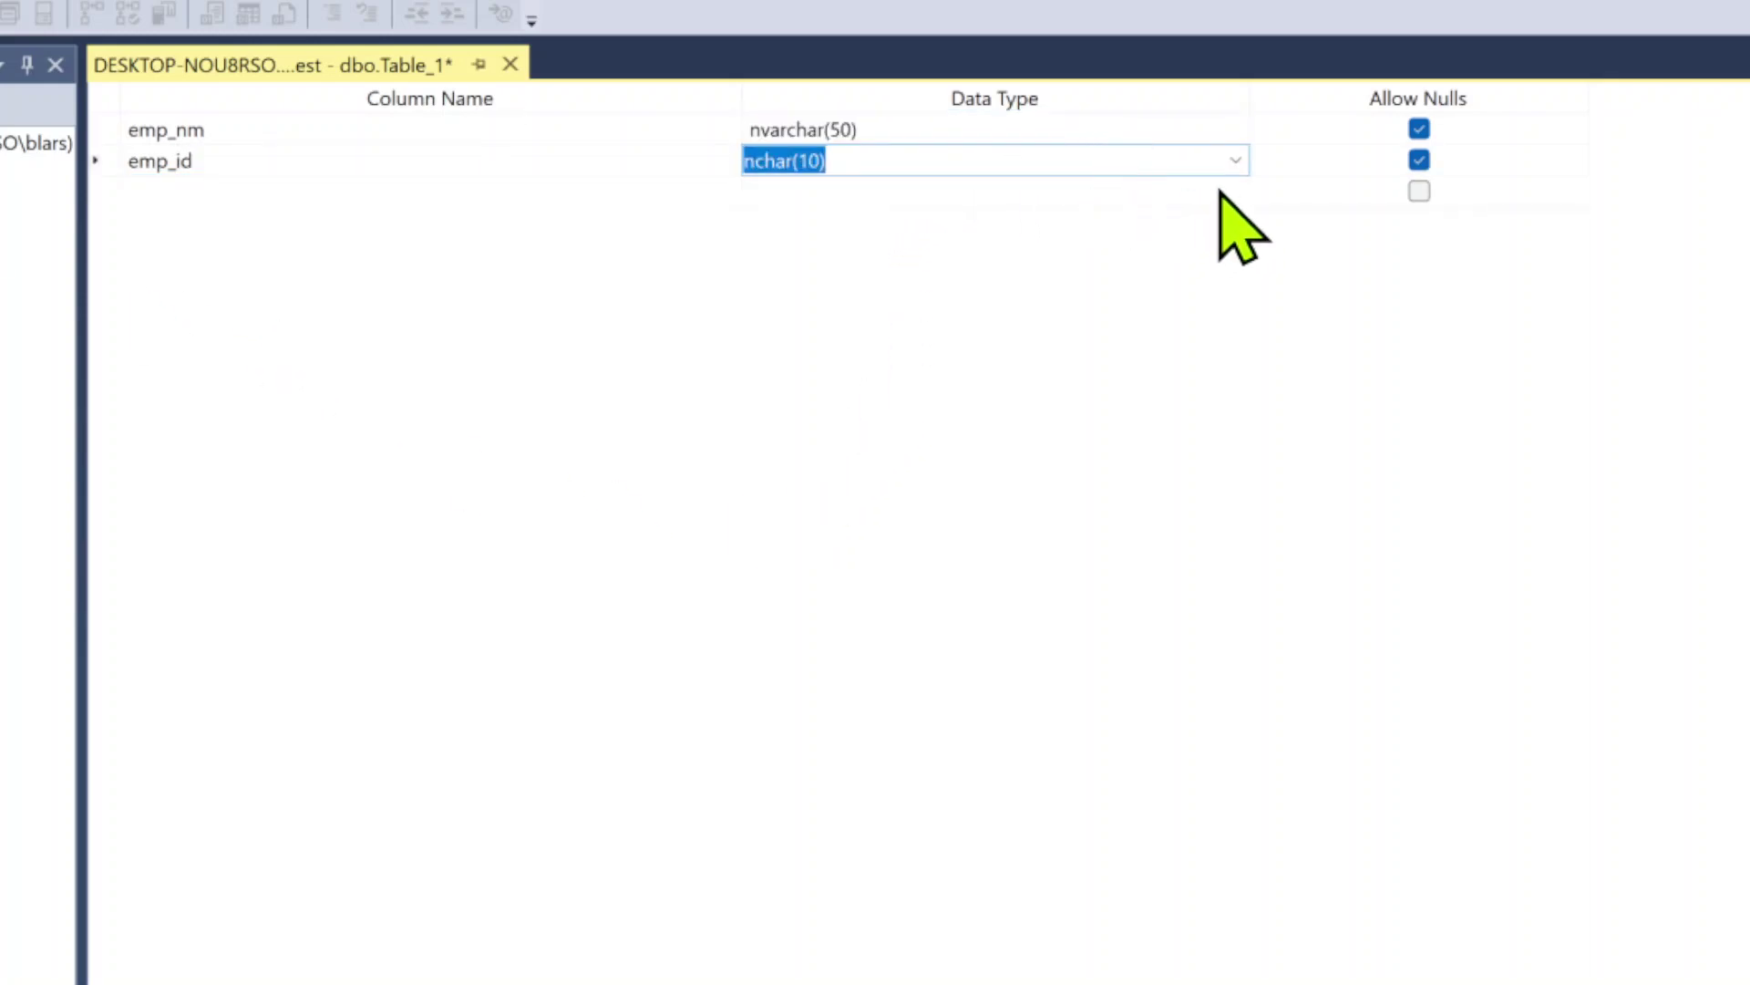
click(1235, 161)
scroll(1231, 237, up, 3)
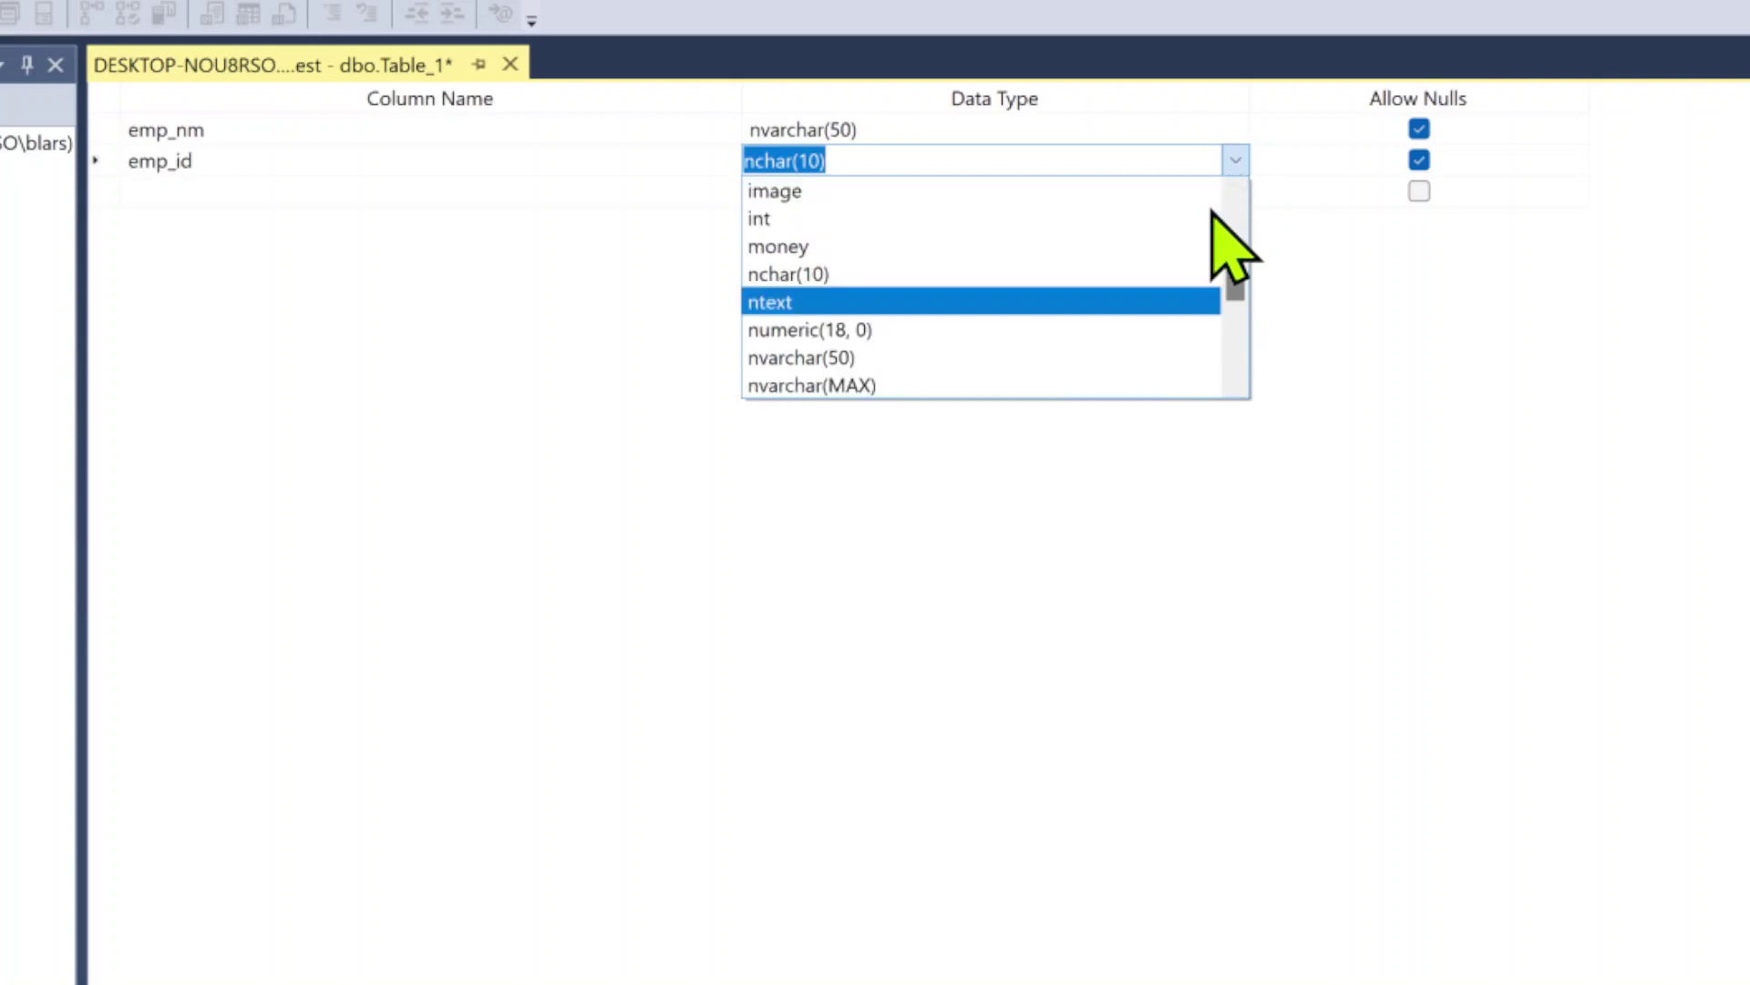
click(1063, 385)
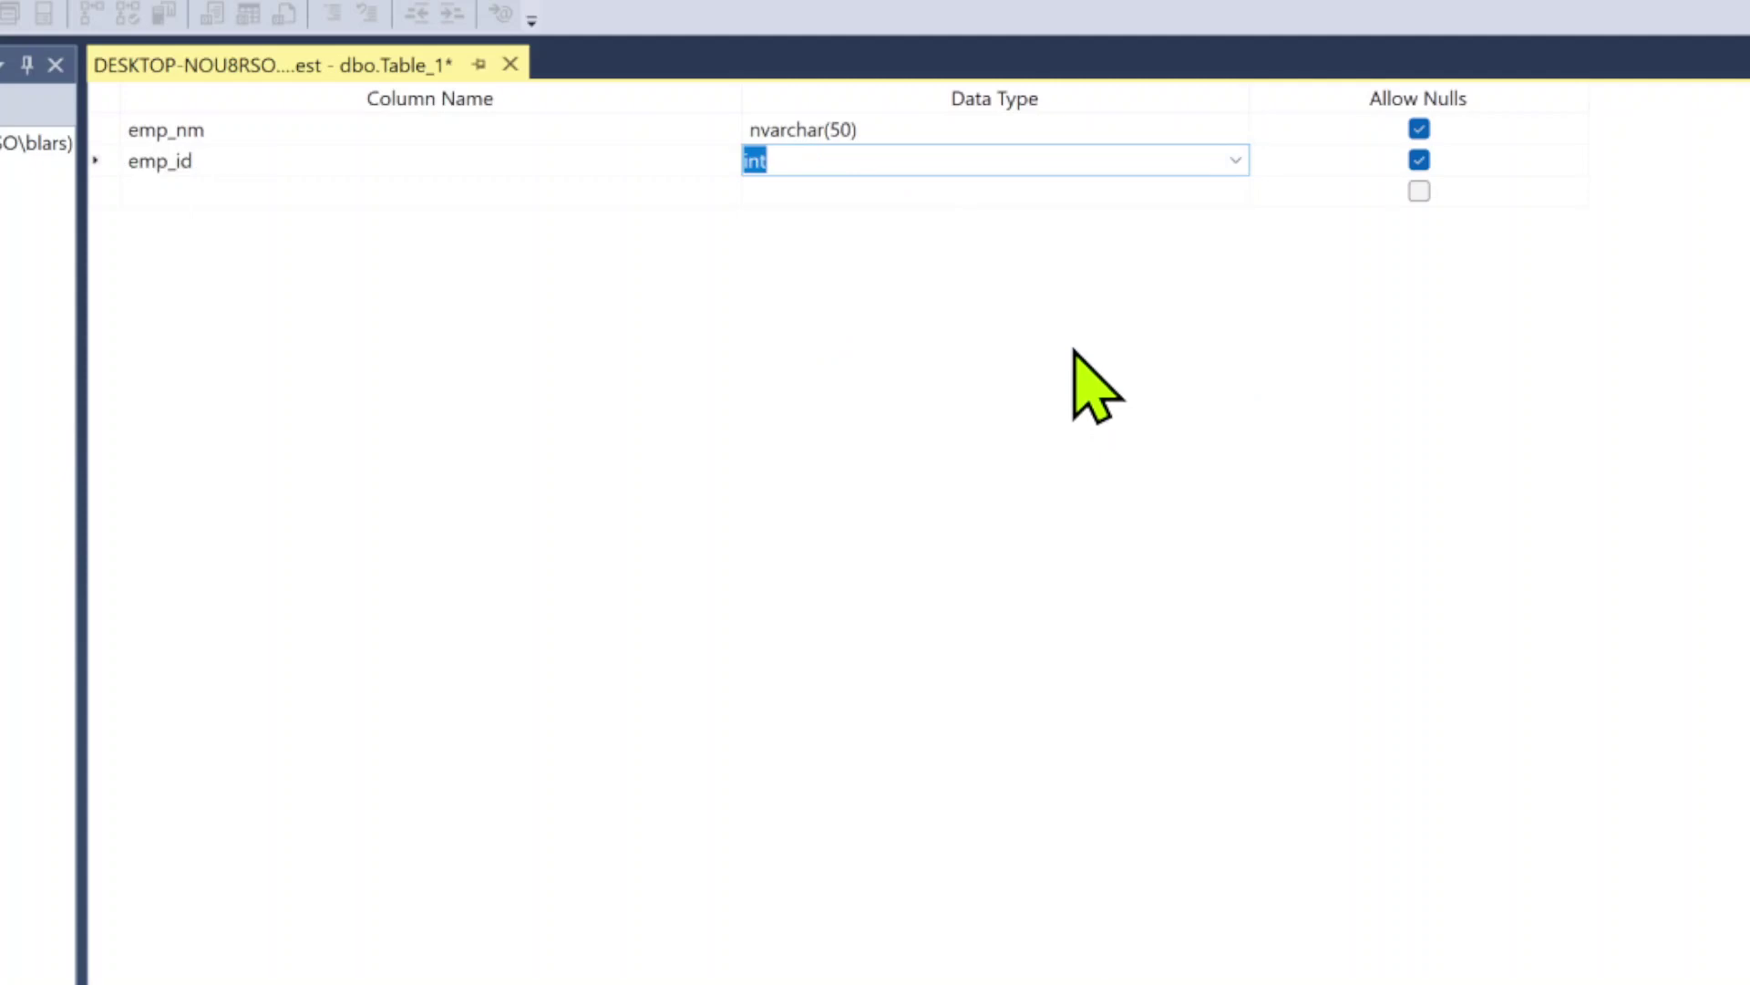
Step: Add a third column named dept, keeping the default data type nchar(10)
click(365, 193)
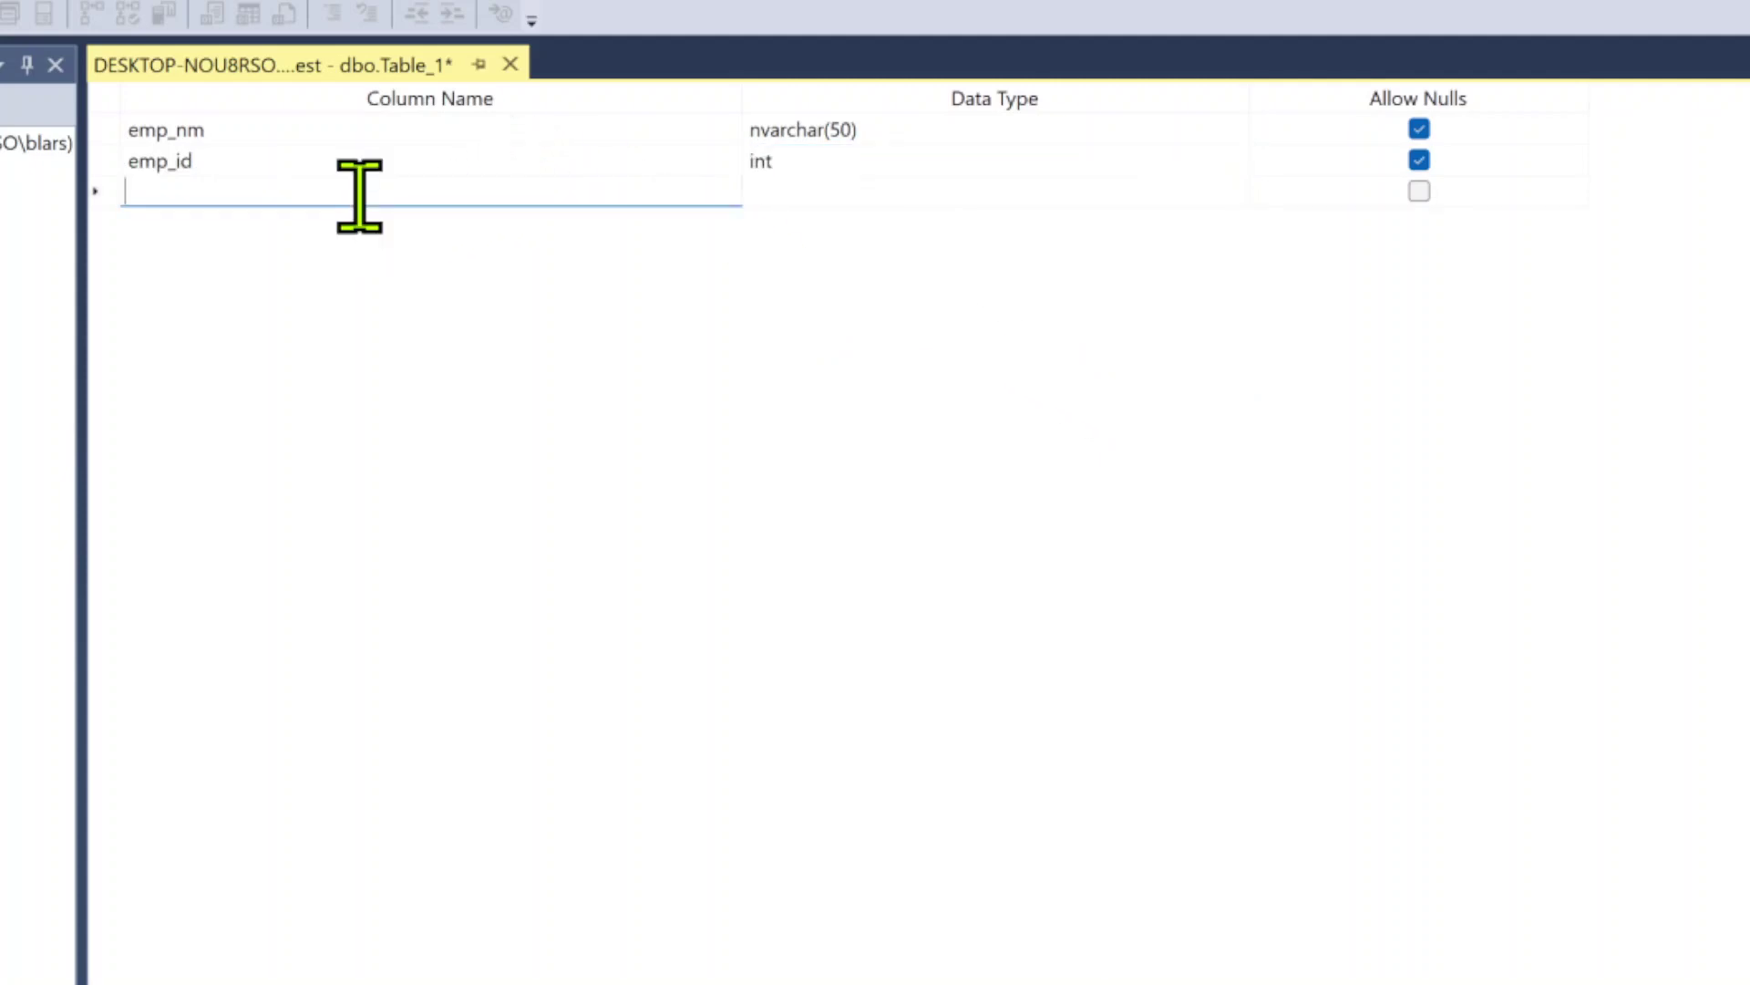
text(dept)
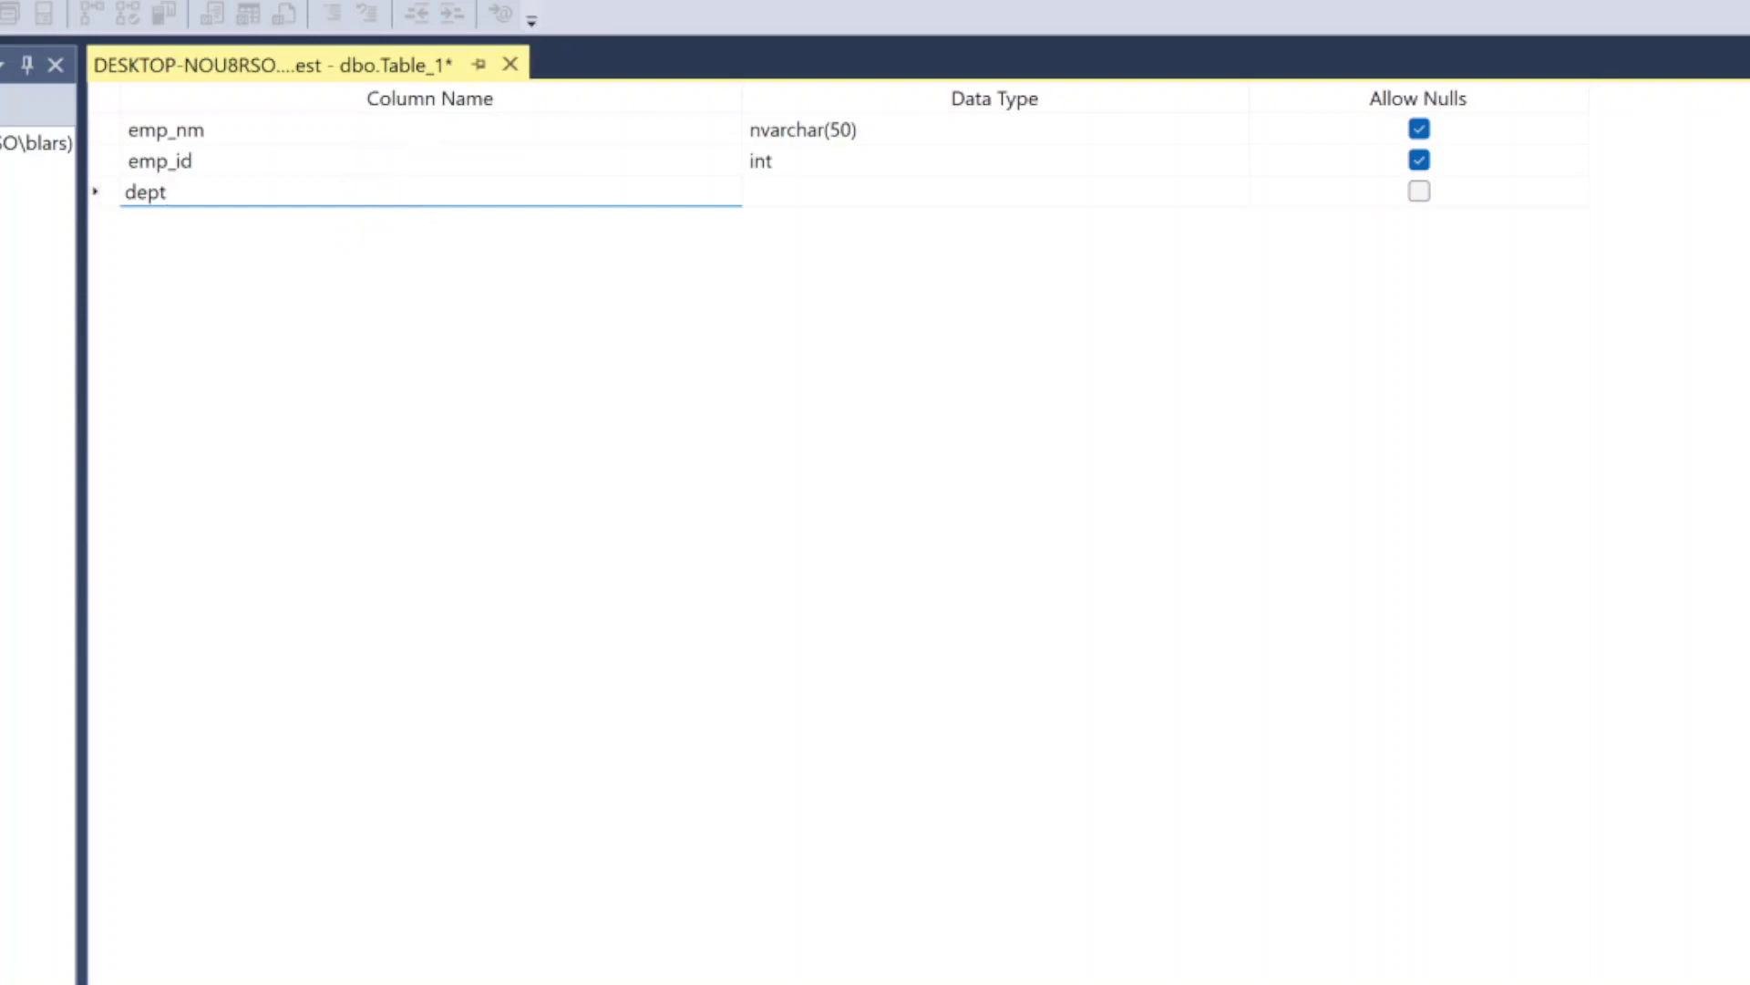
click(1150, 193)
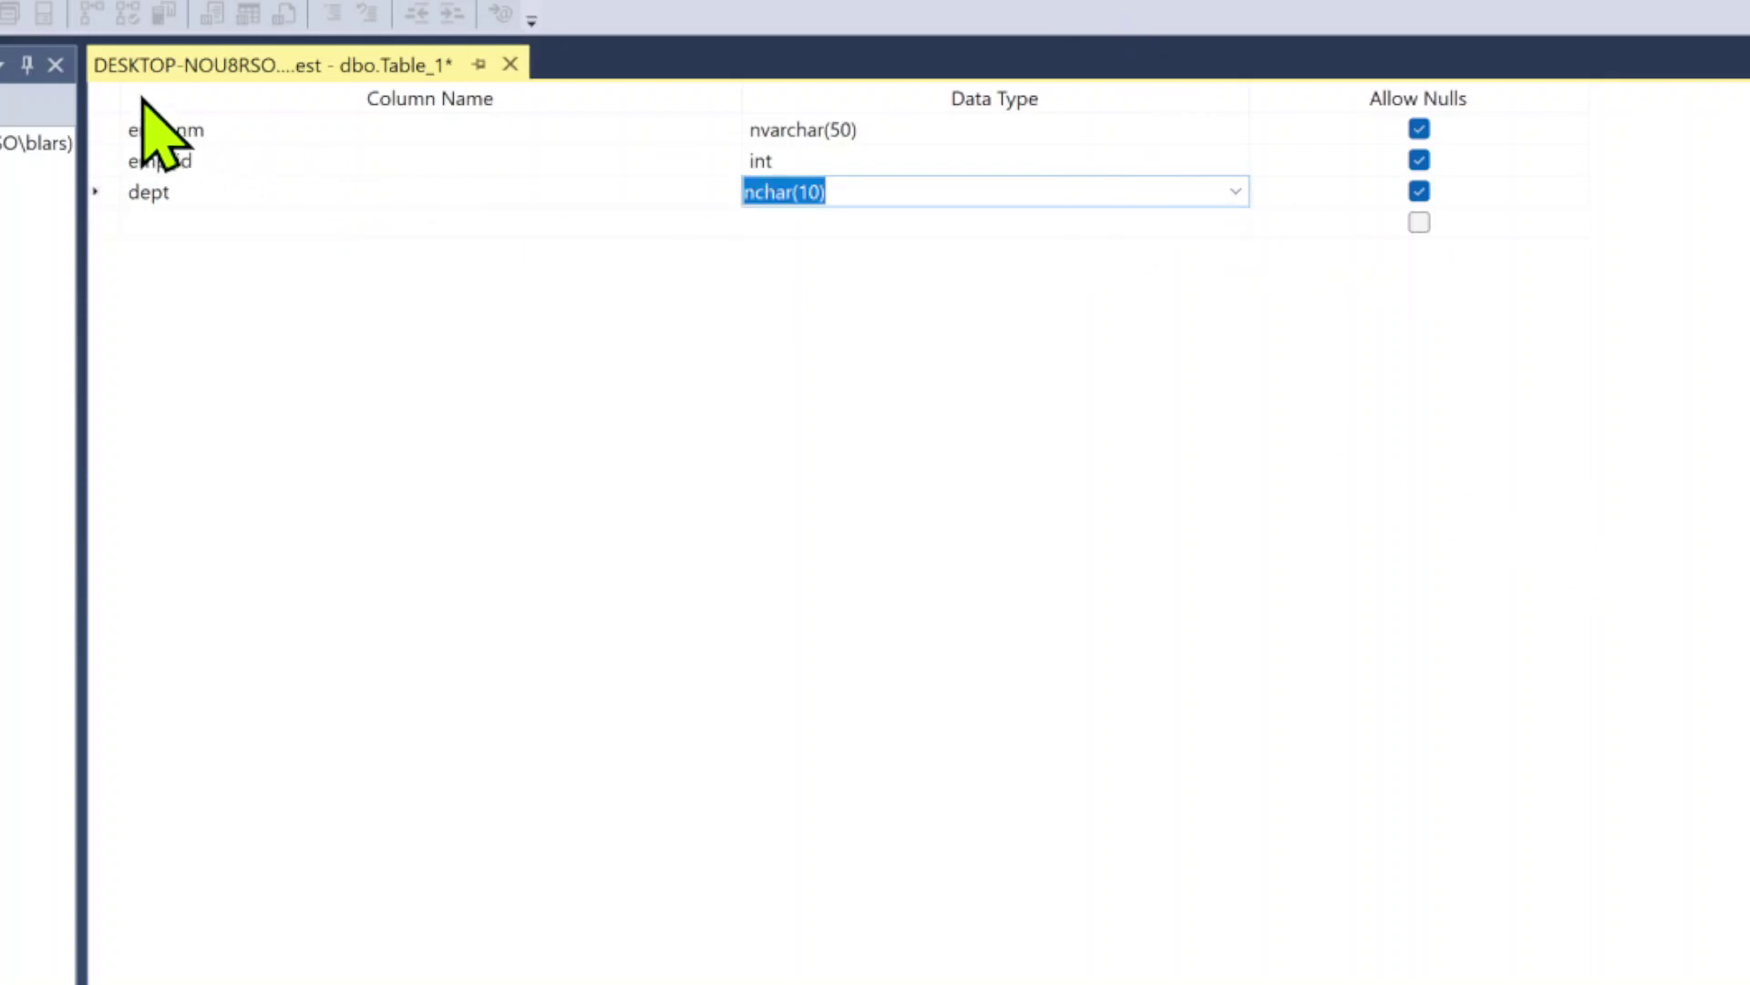
Step: Close the table design and save the new table under the name EMP_TBL
click(511, 66)
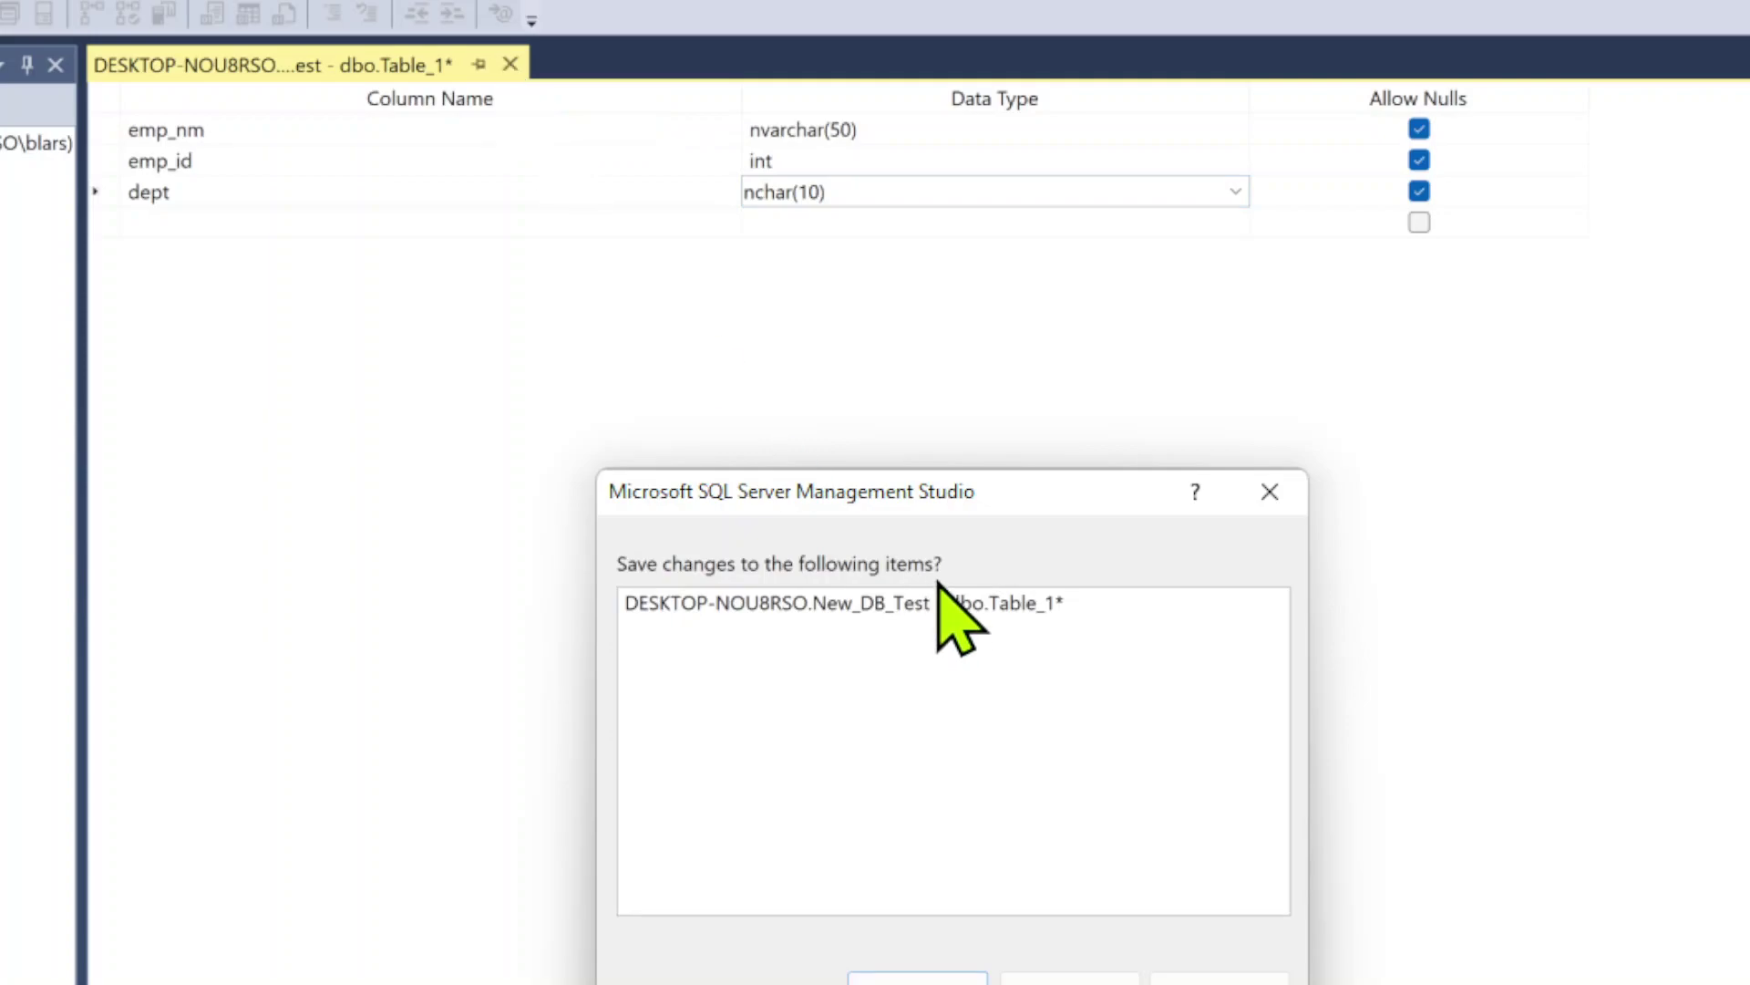
drag(866, 279, 871, 219)
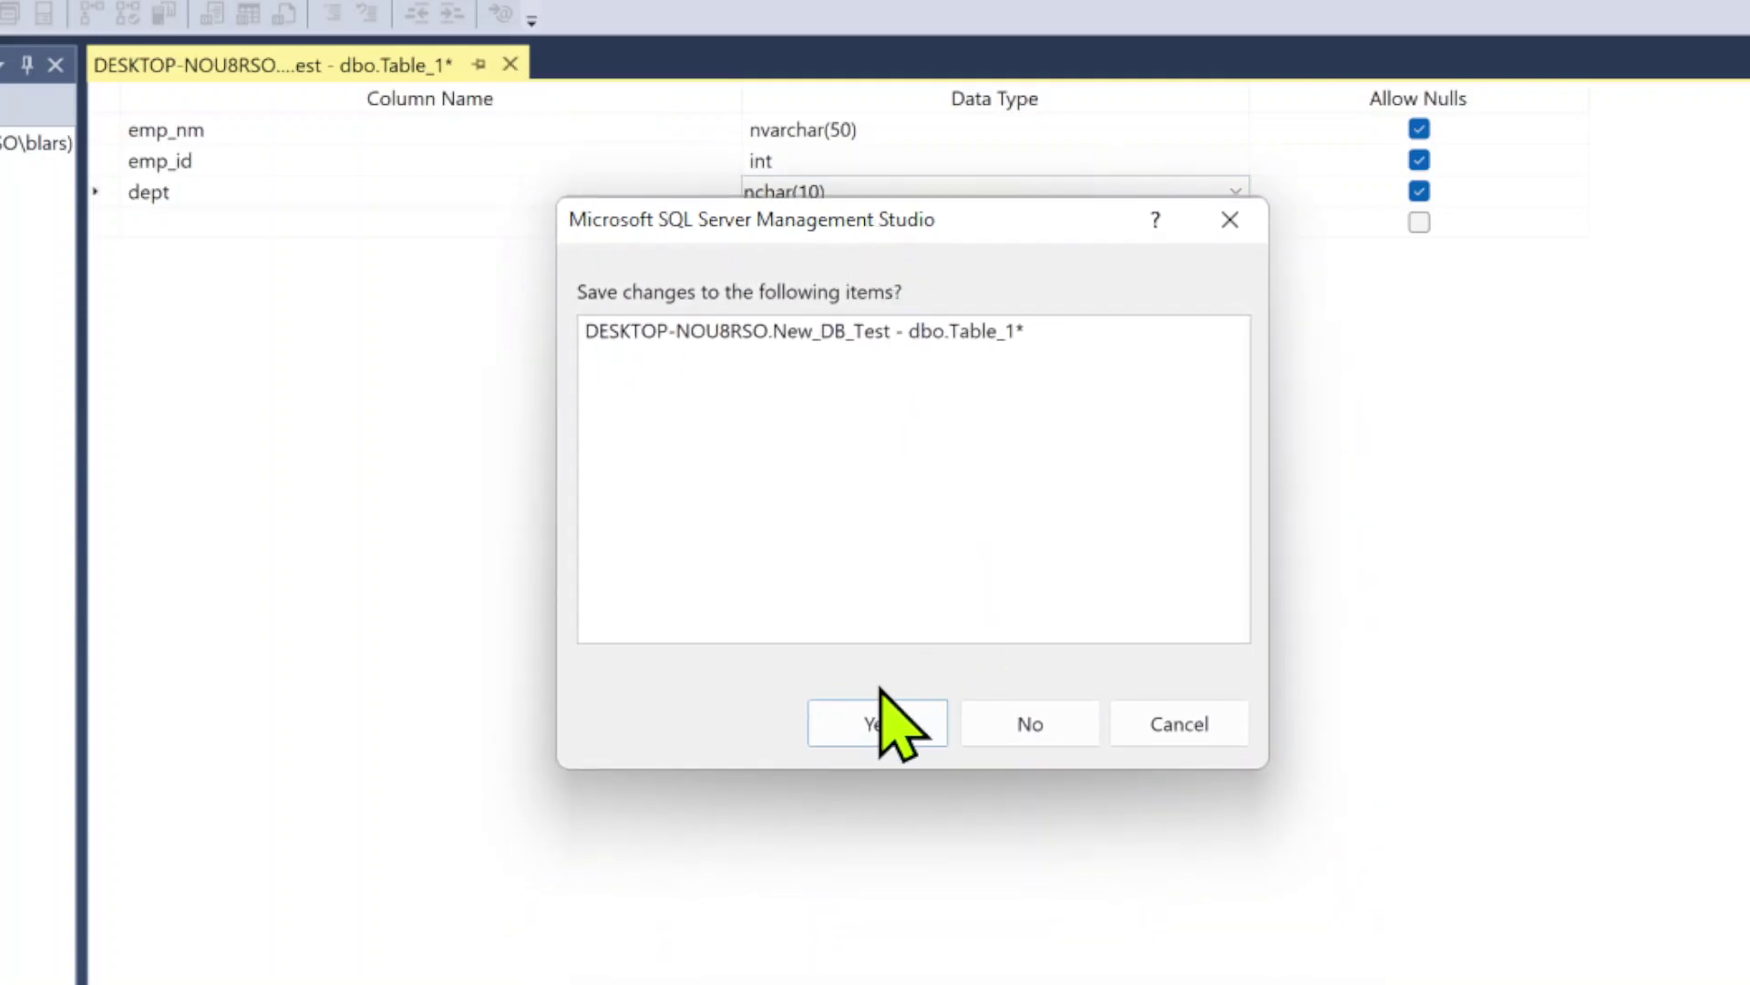
click(868, 719)
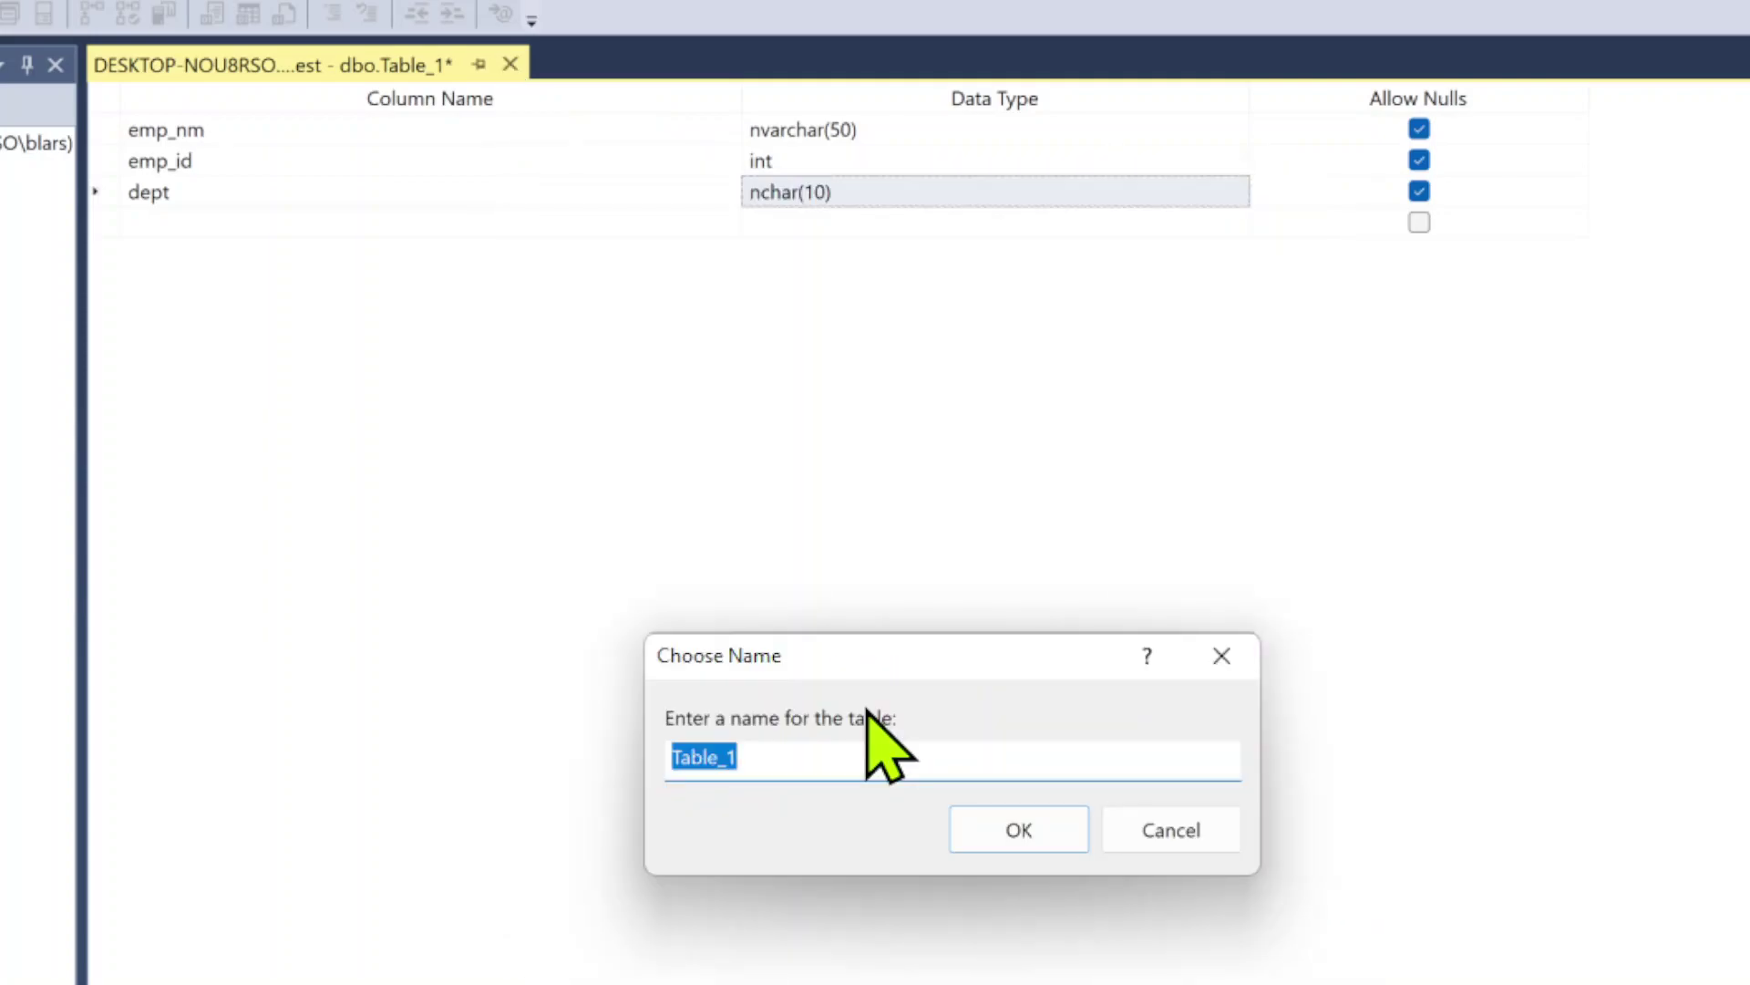
drag(877, 653, 888, 235)
text(EMP_TBL)
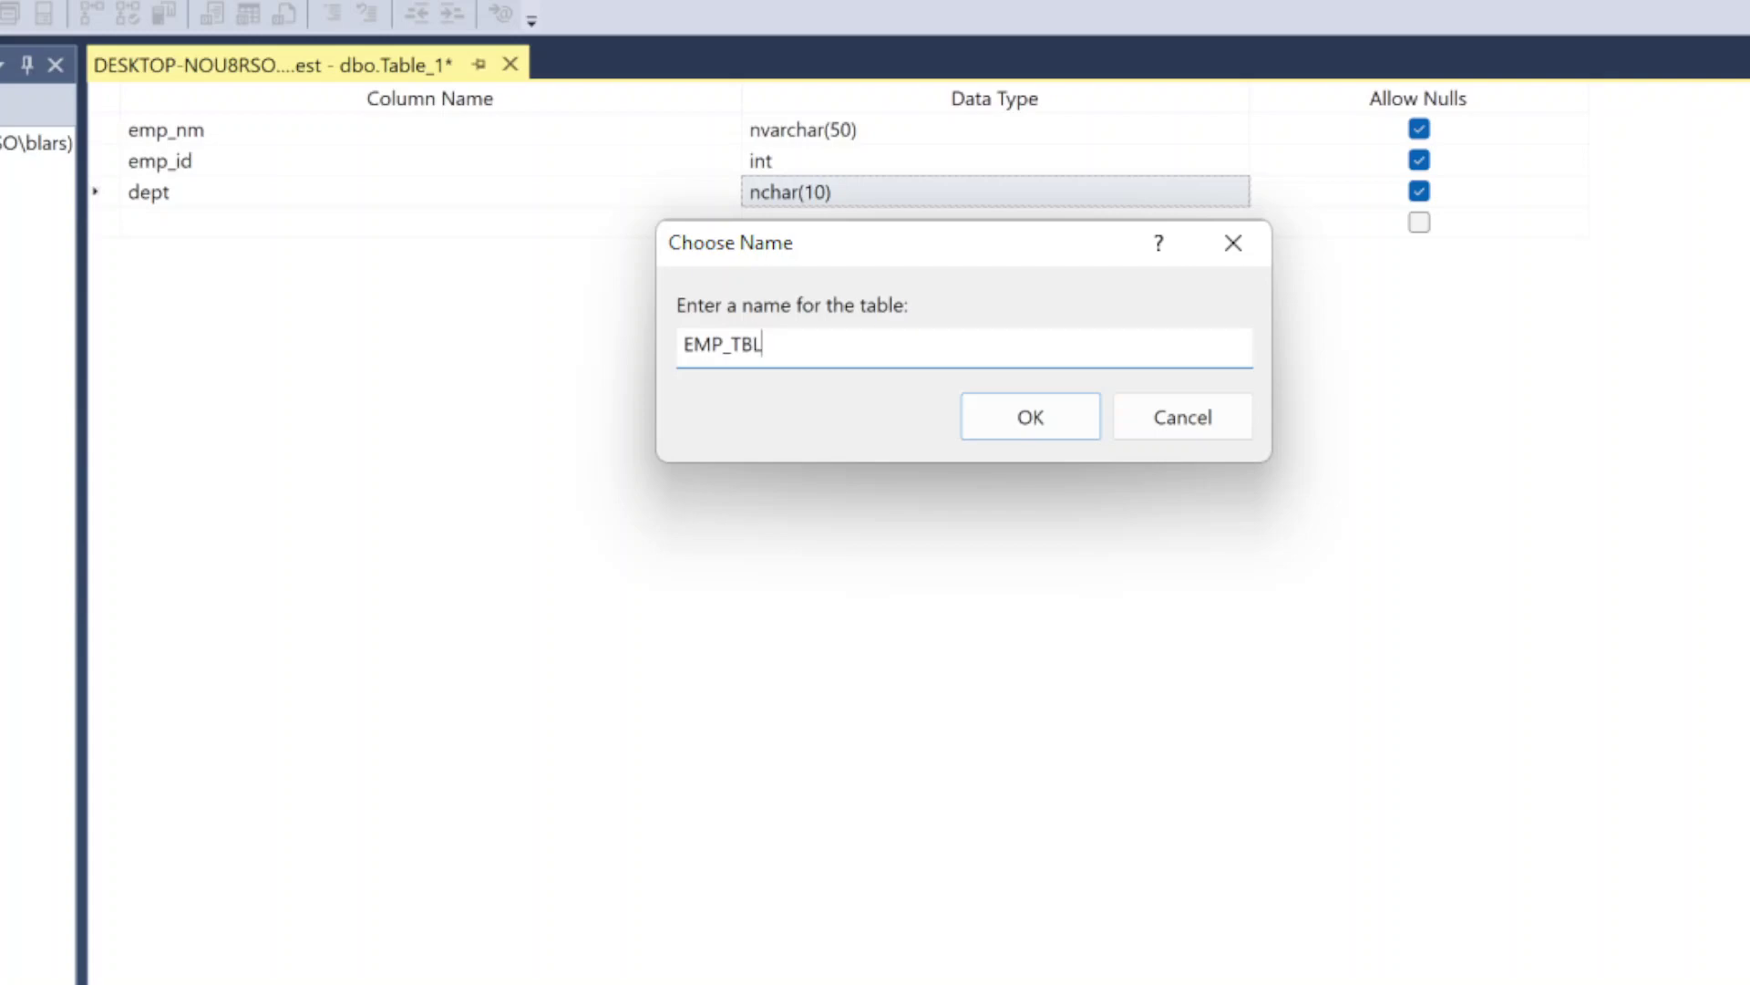
click(1030, 417)
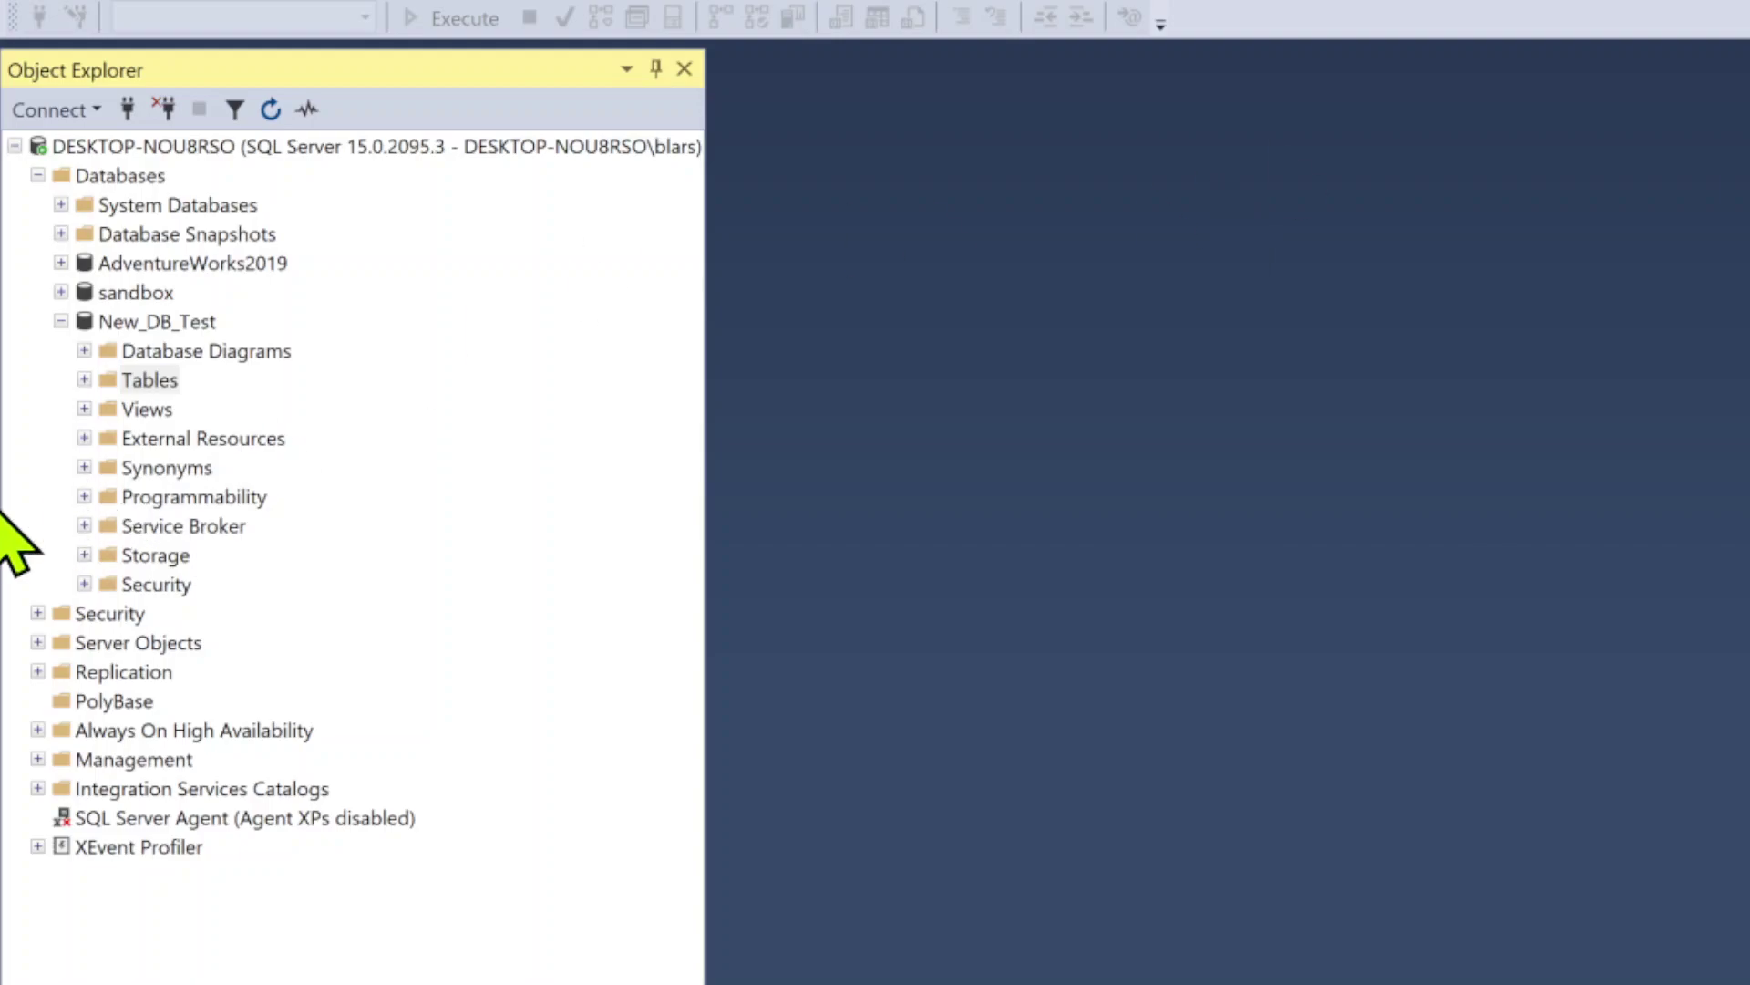
Step: Refresh New_DB_Test and expand its Tables folder down to the columns of dbo.EMP_TBL to check them
click(83, 378)
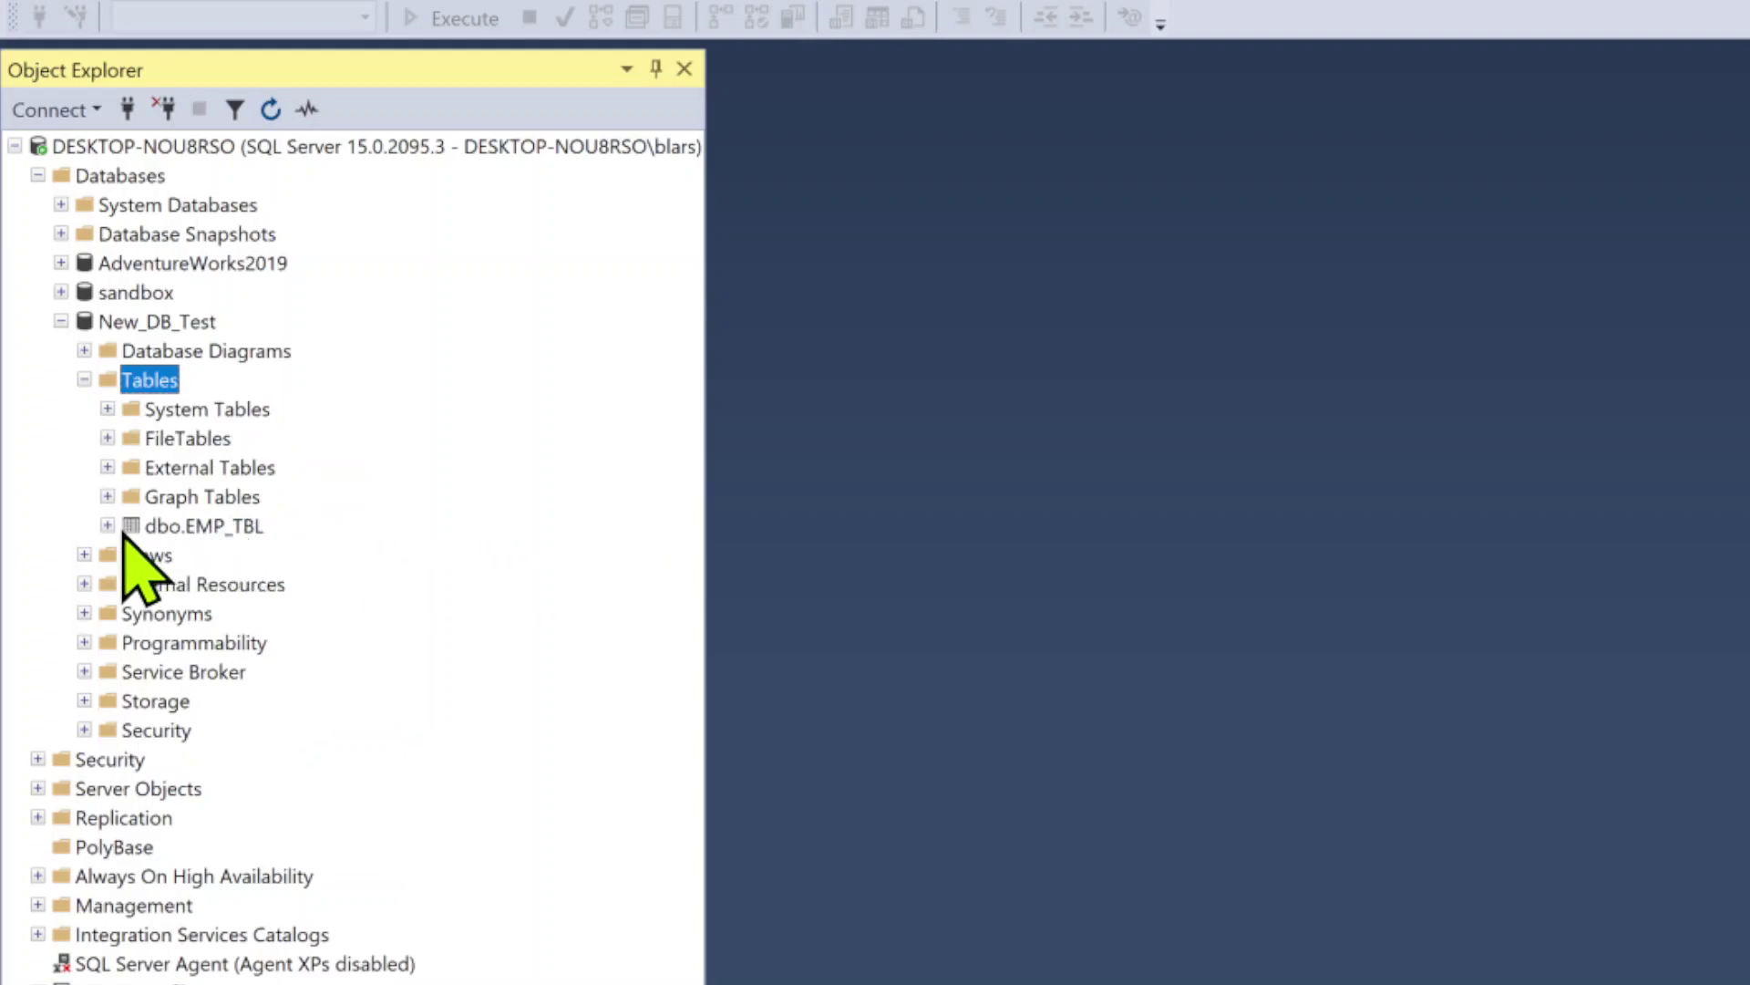
right_click(146, 324)
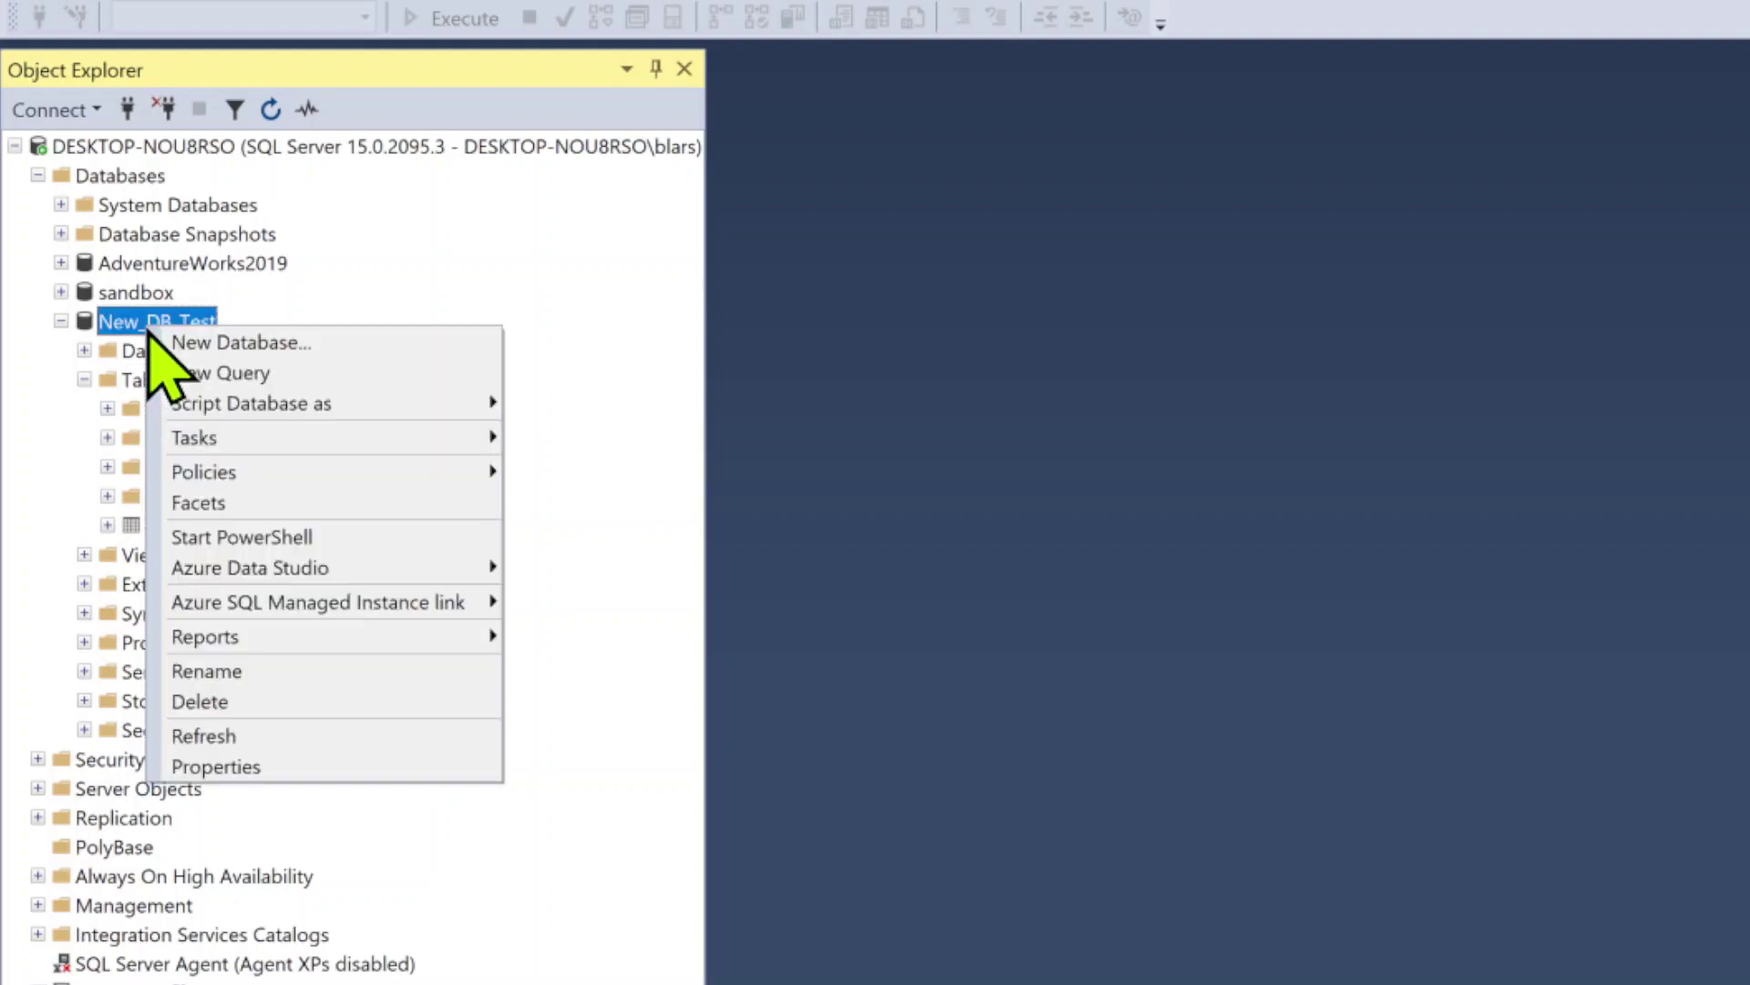
click(210, 741)
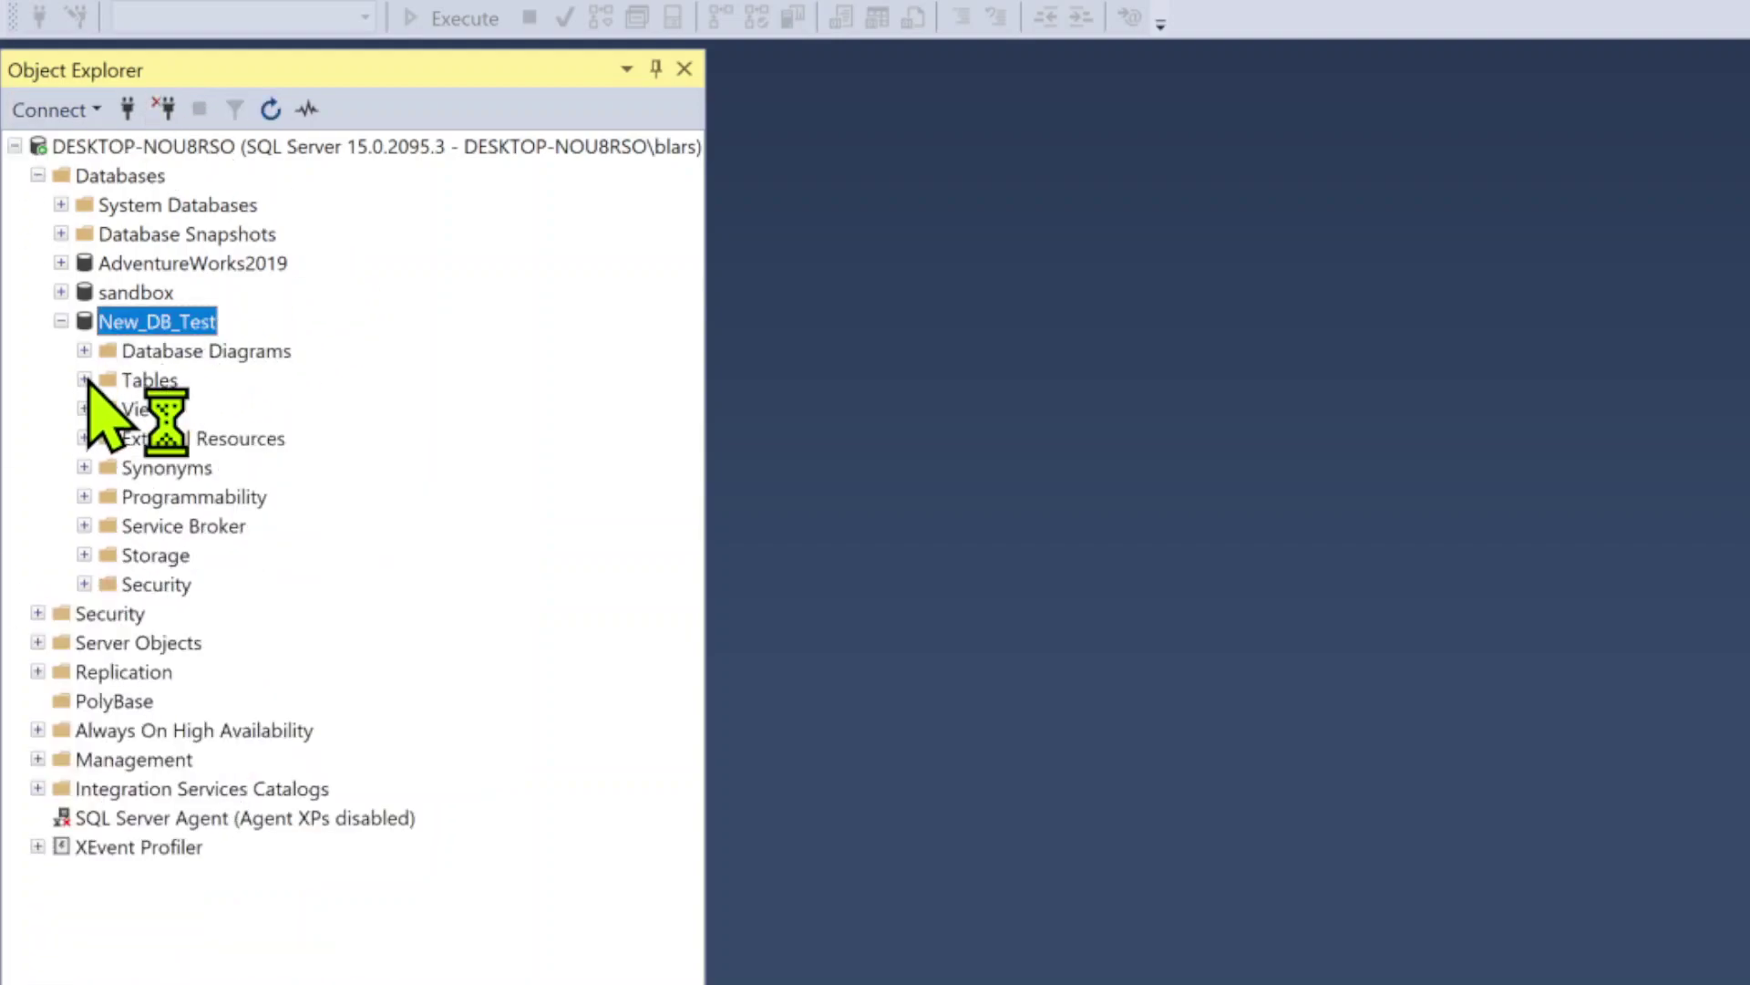
click(84, 379)
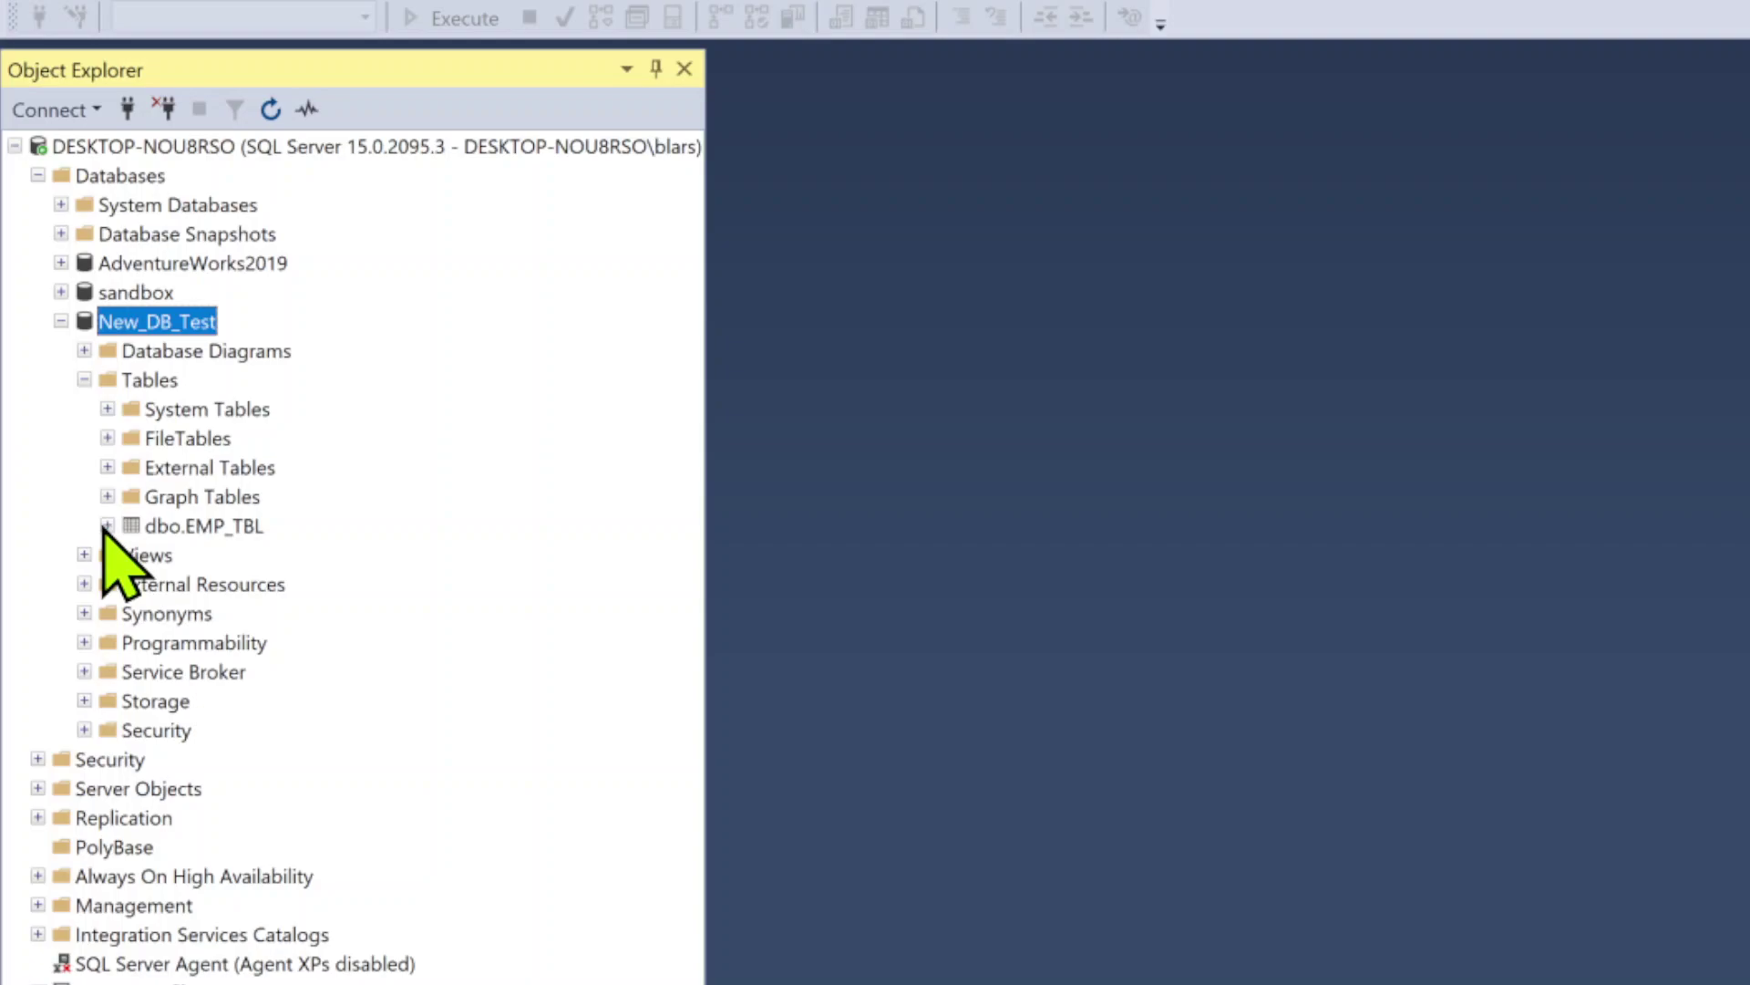
click(106, 526)
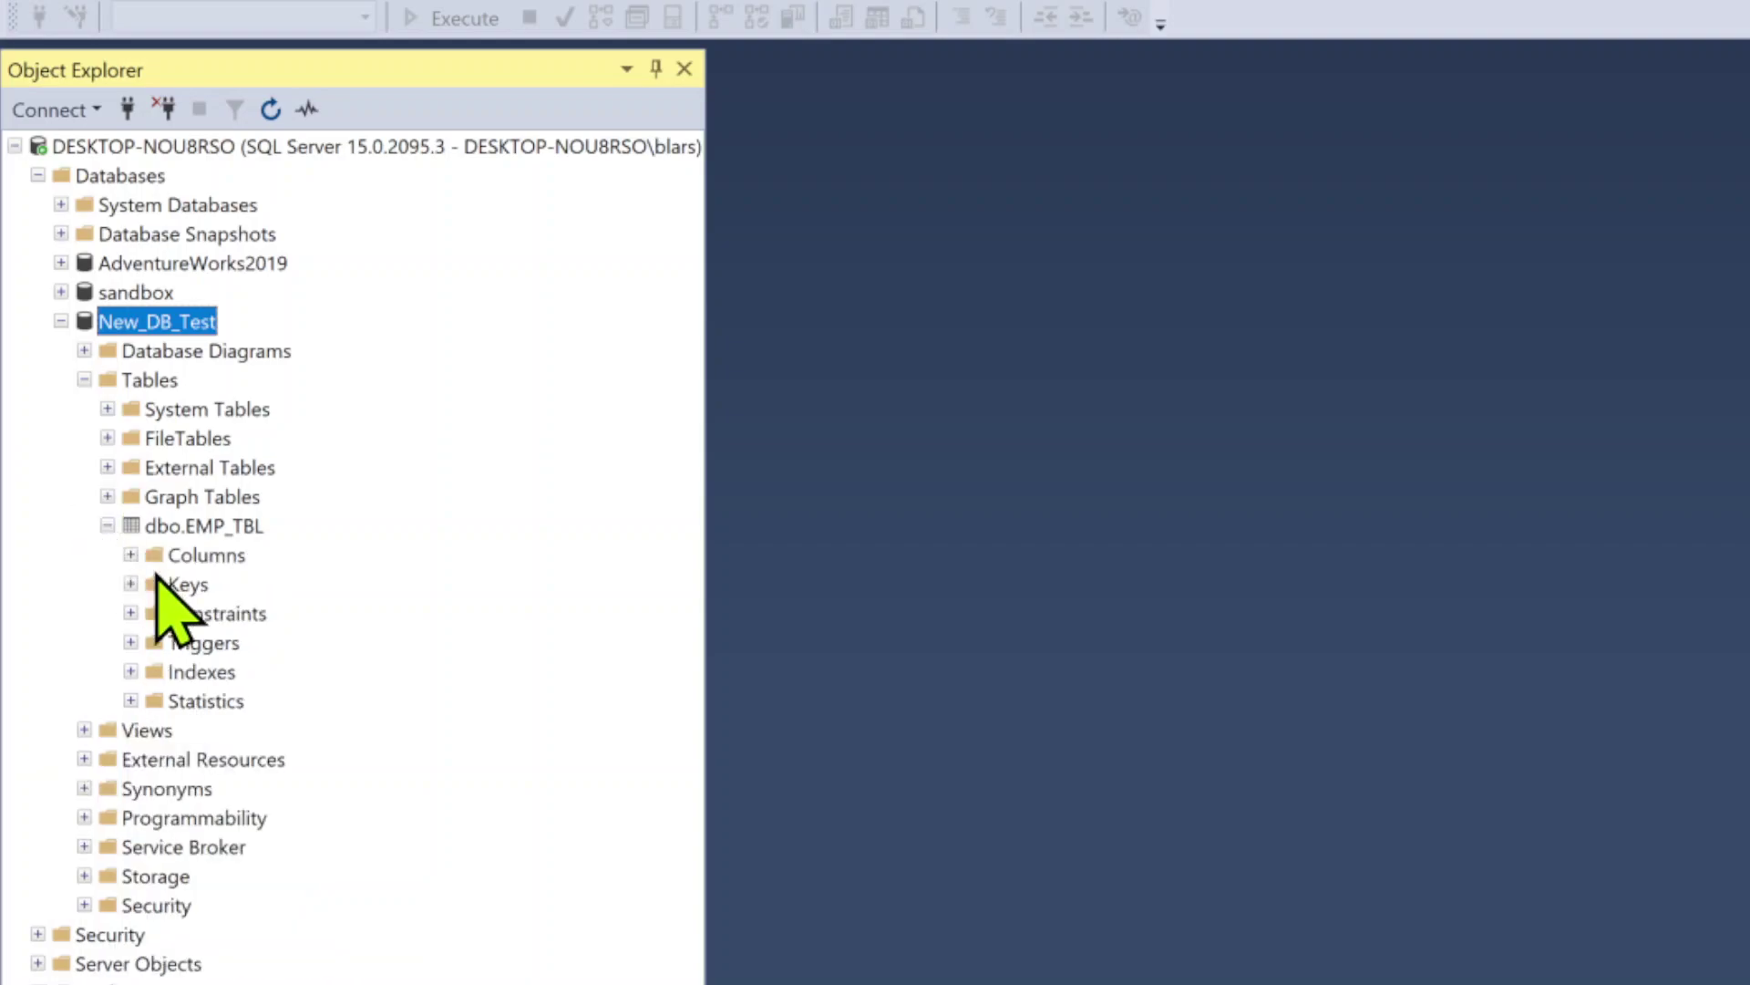
click(131, 556)
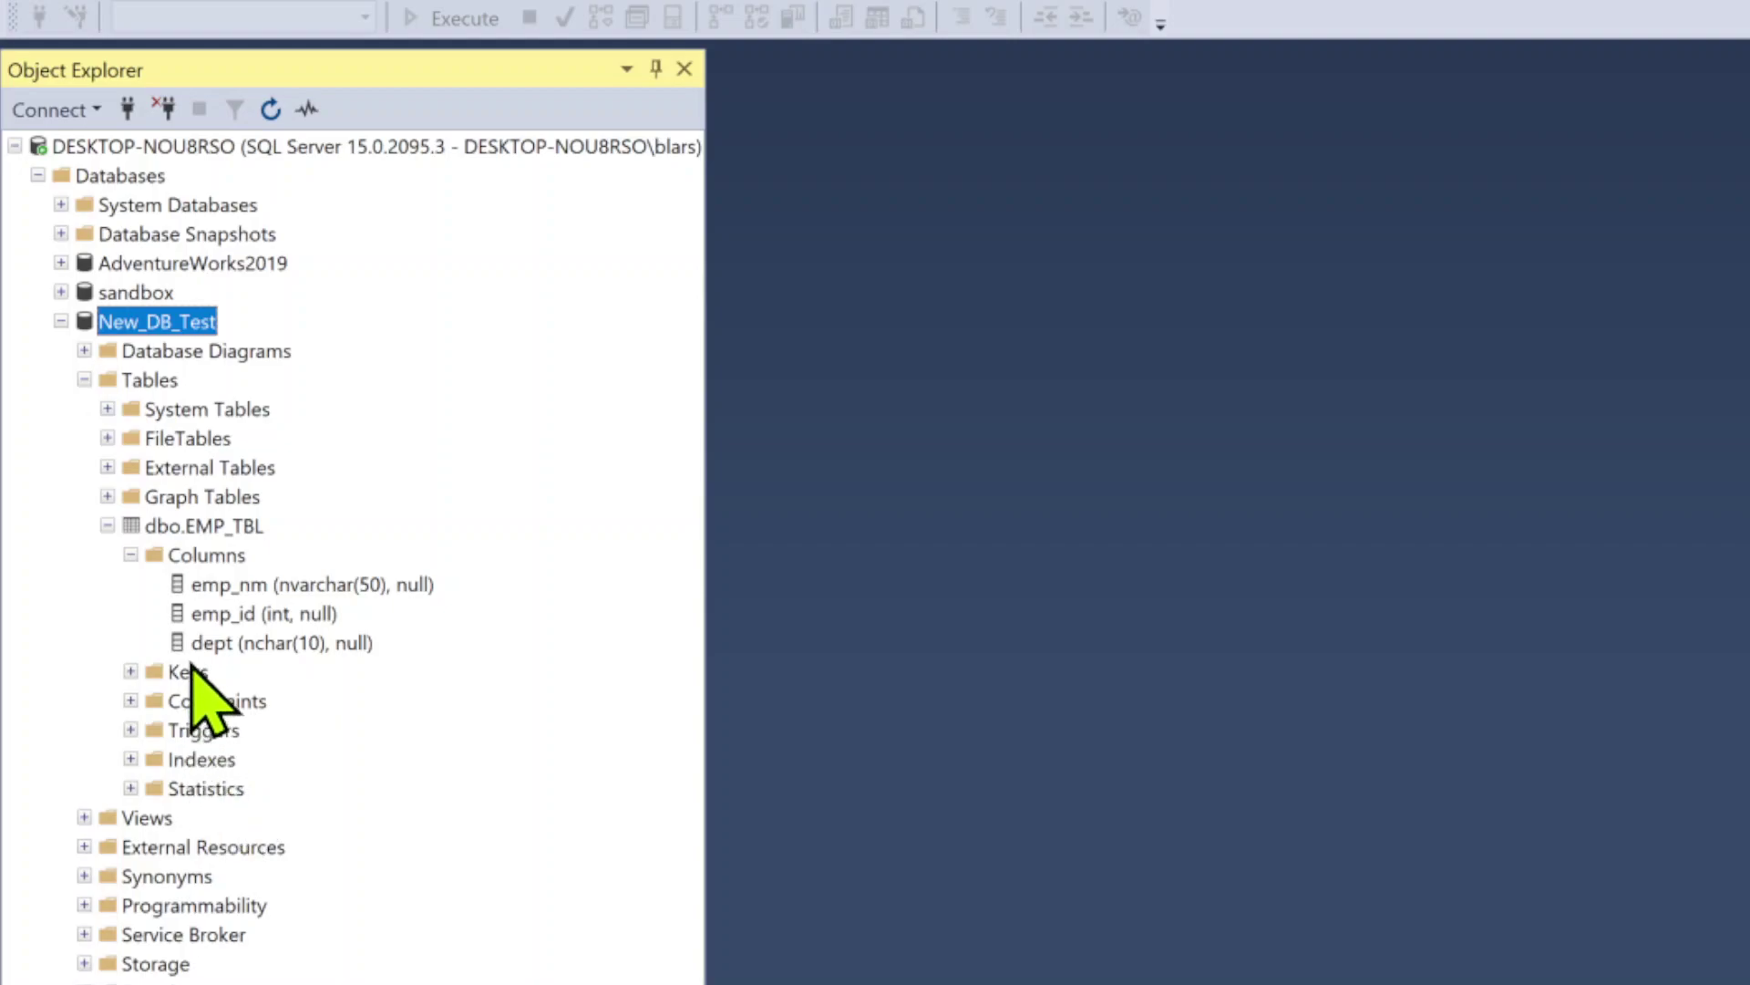
Step: Open the top 200 rows of dbo.EMP_TBL for editing and widen the grid's columns so their names are readable
right_click(203, 528)
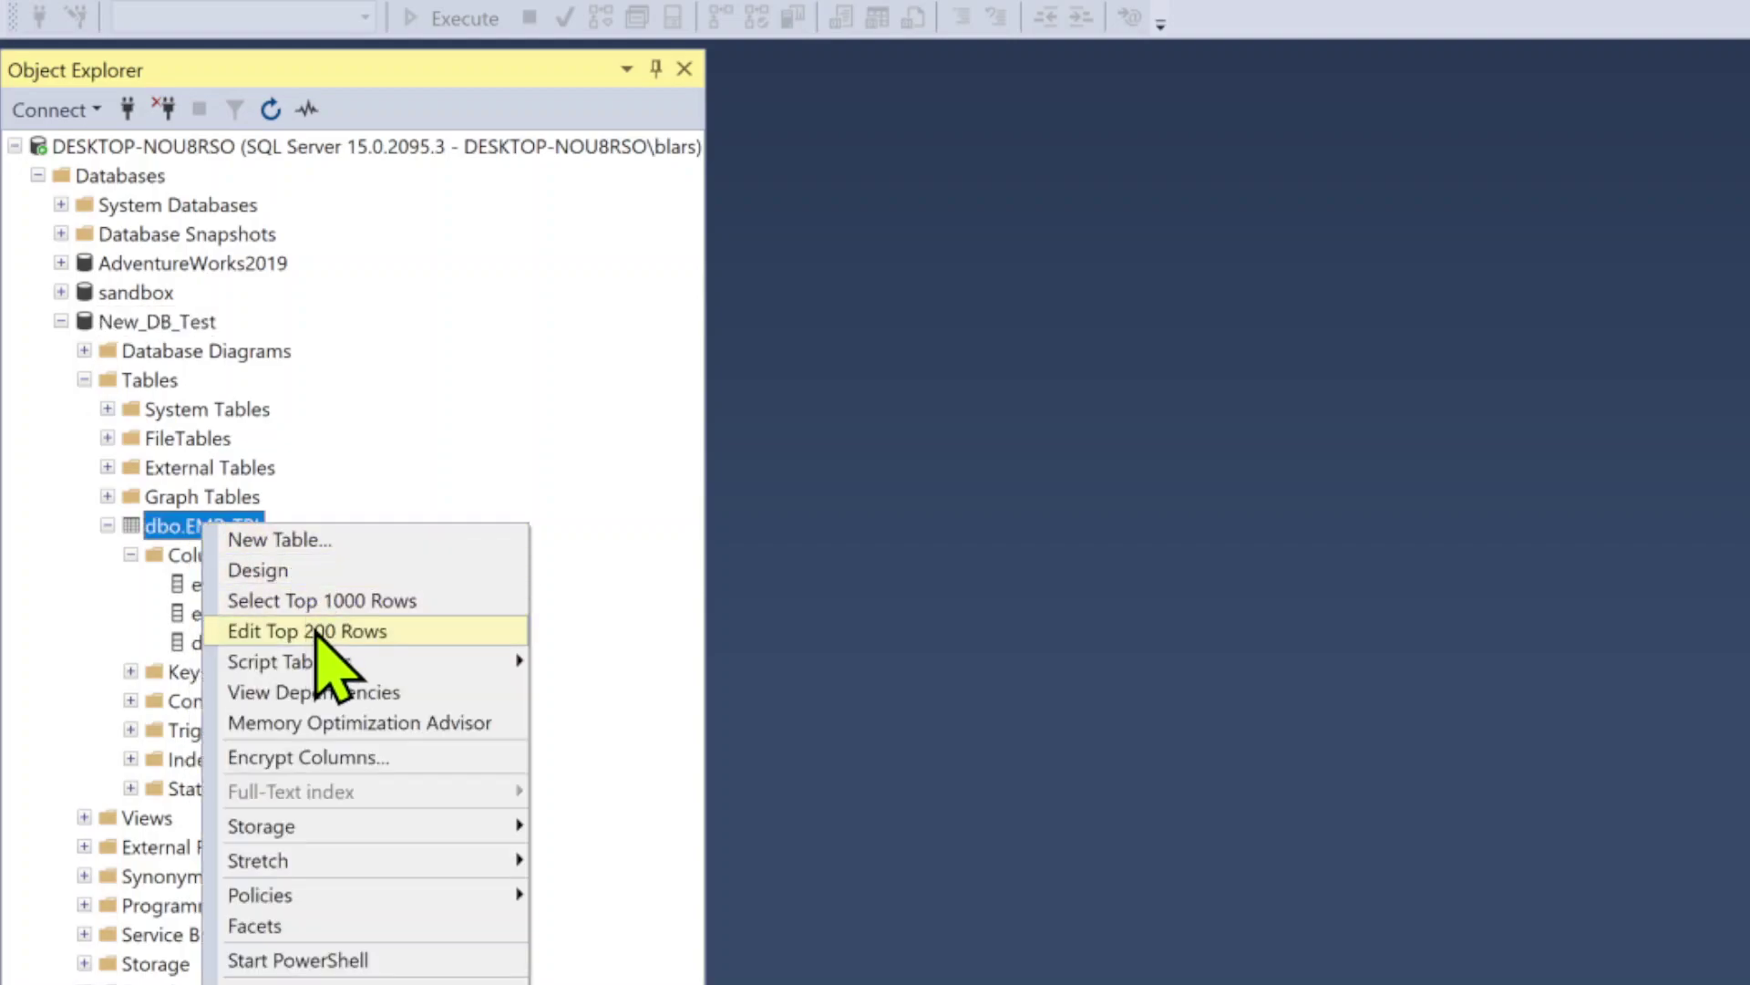
click(322, 626)
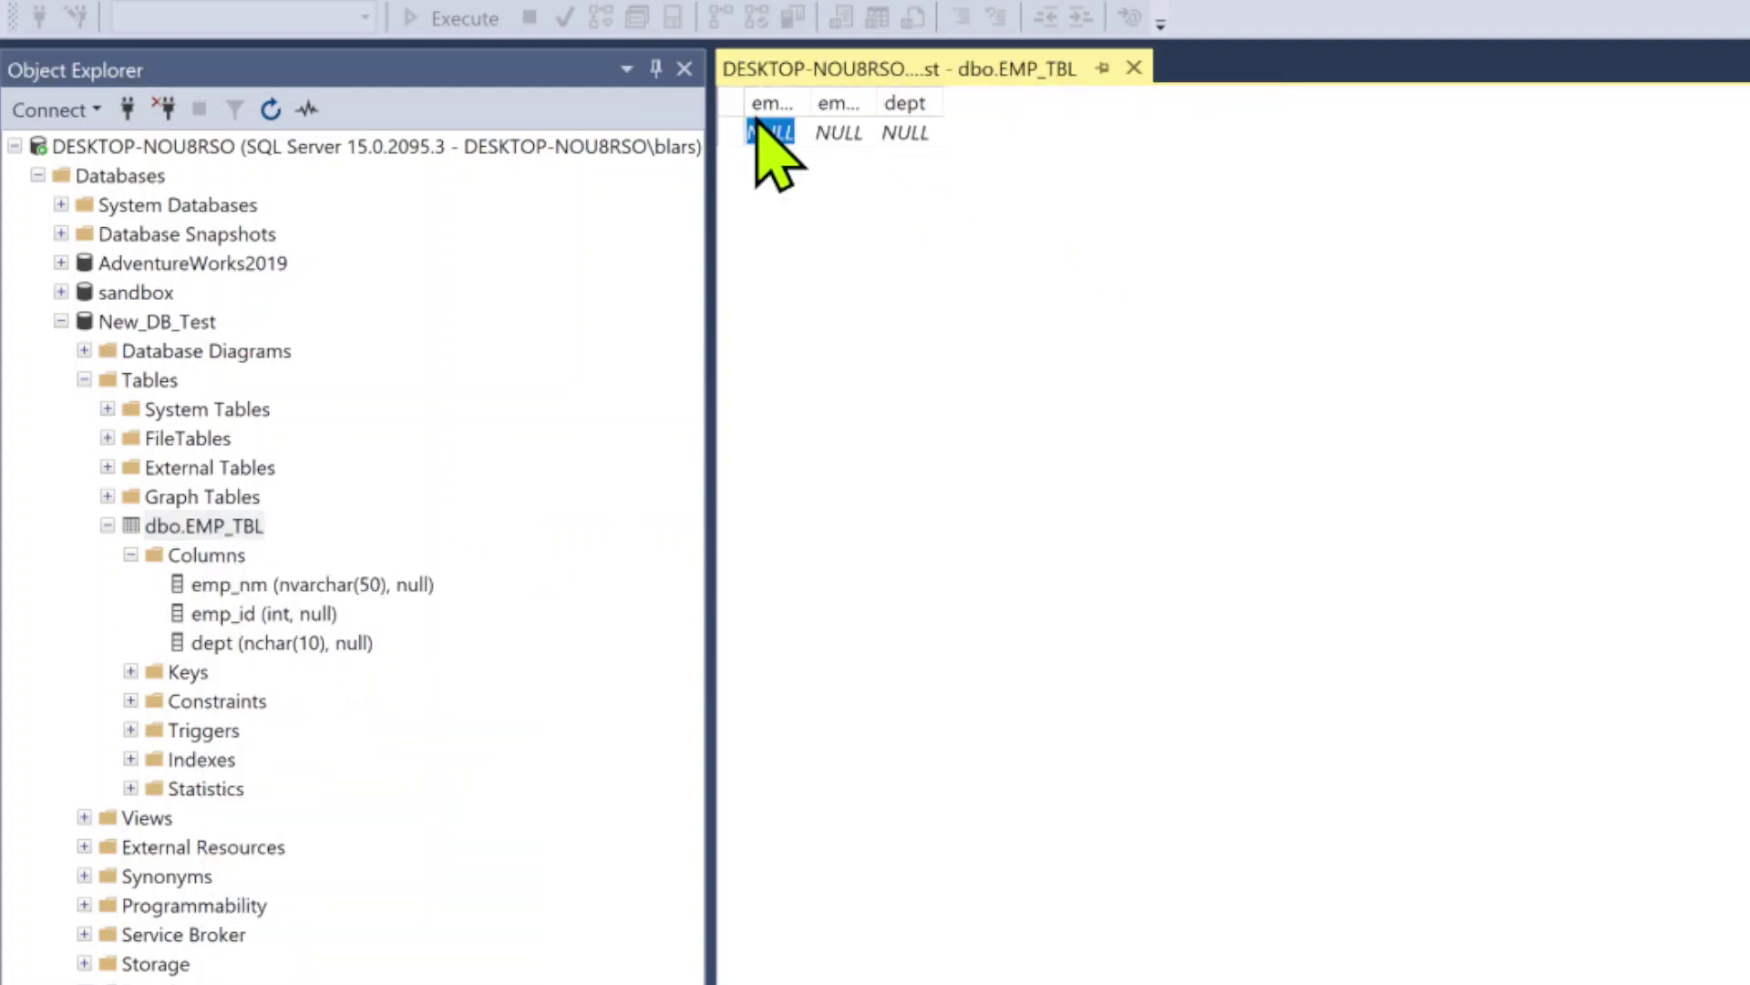
drag(806, 104, 1065, 104)
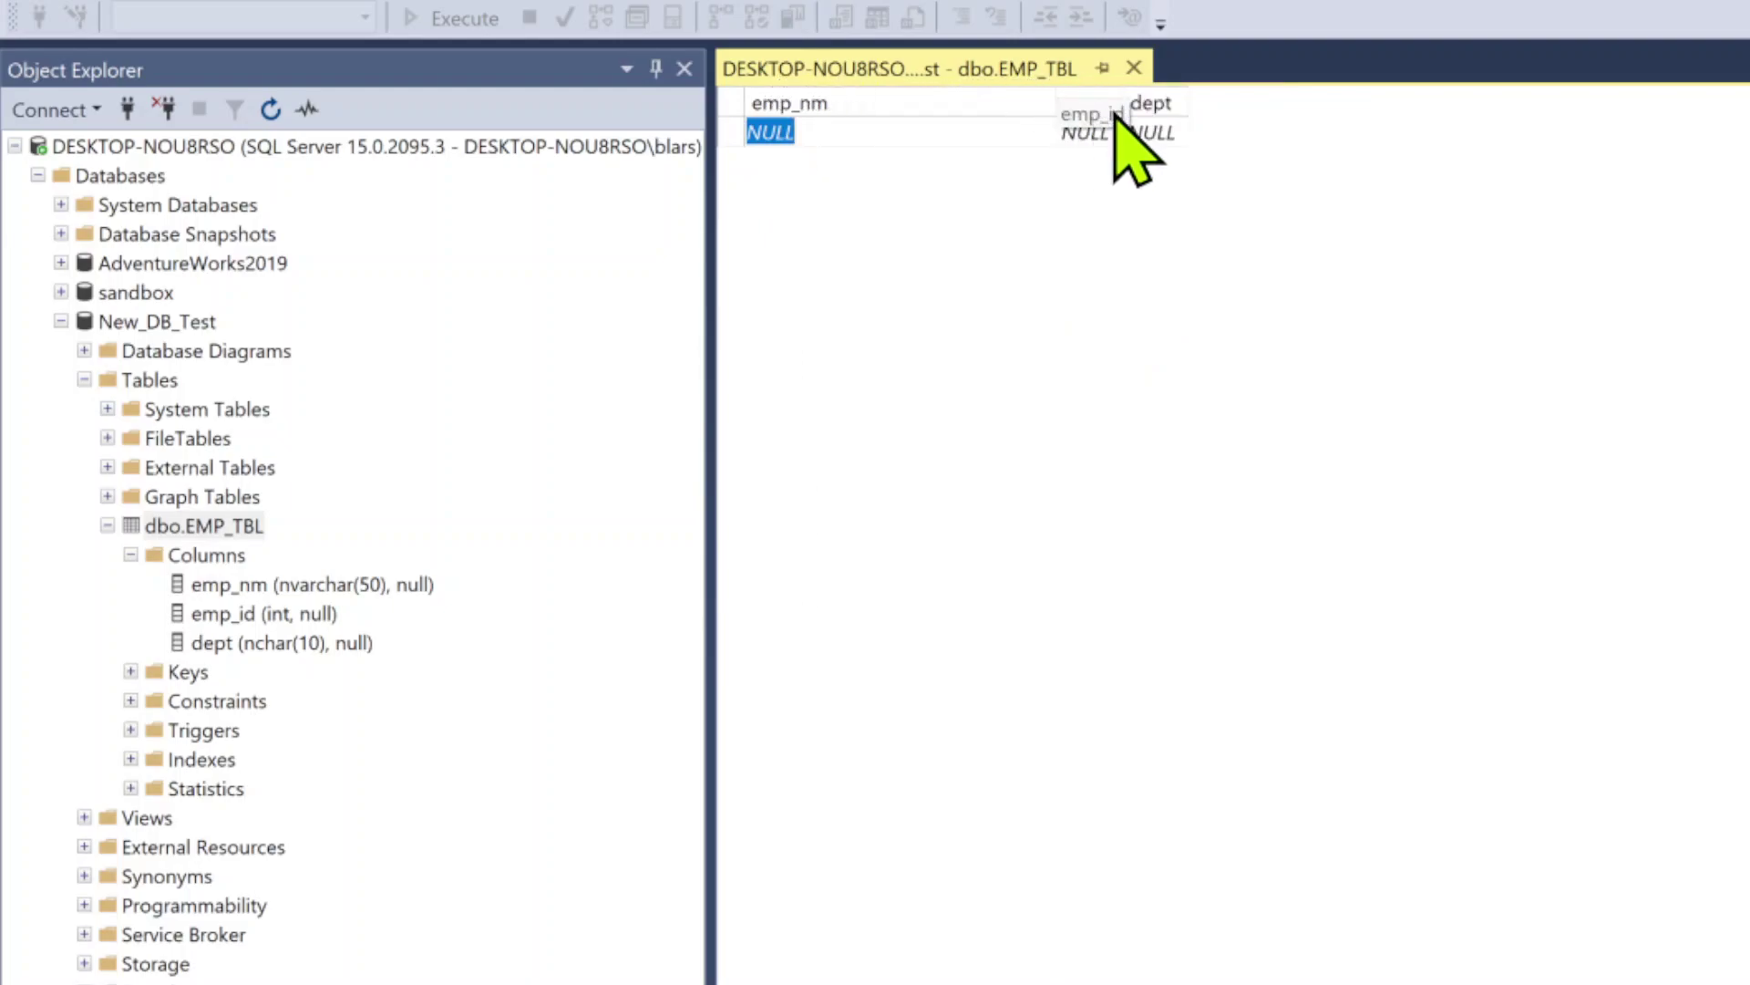
drag(1262, 120, 1459, 101)
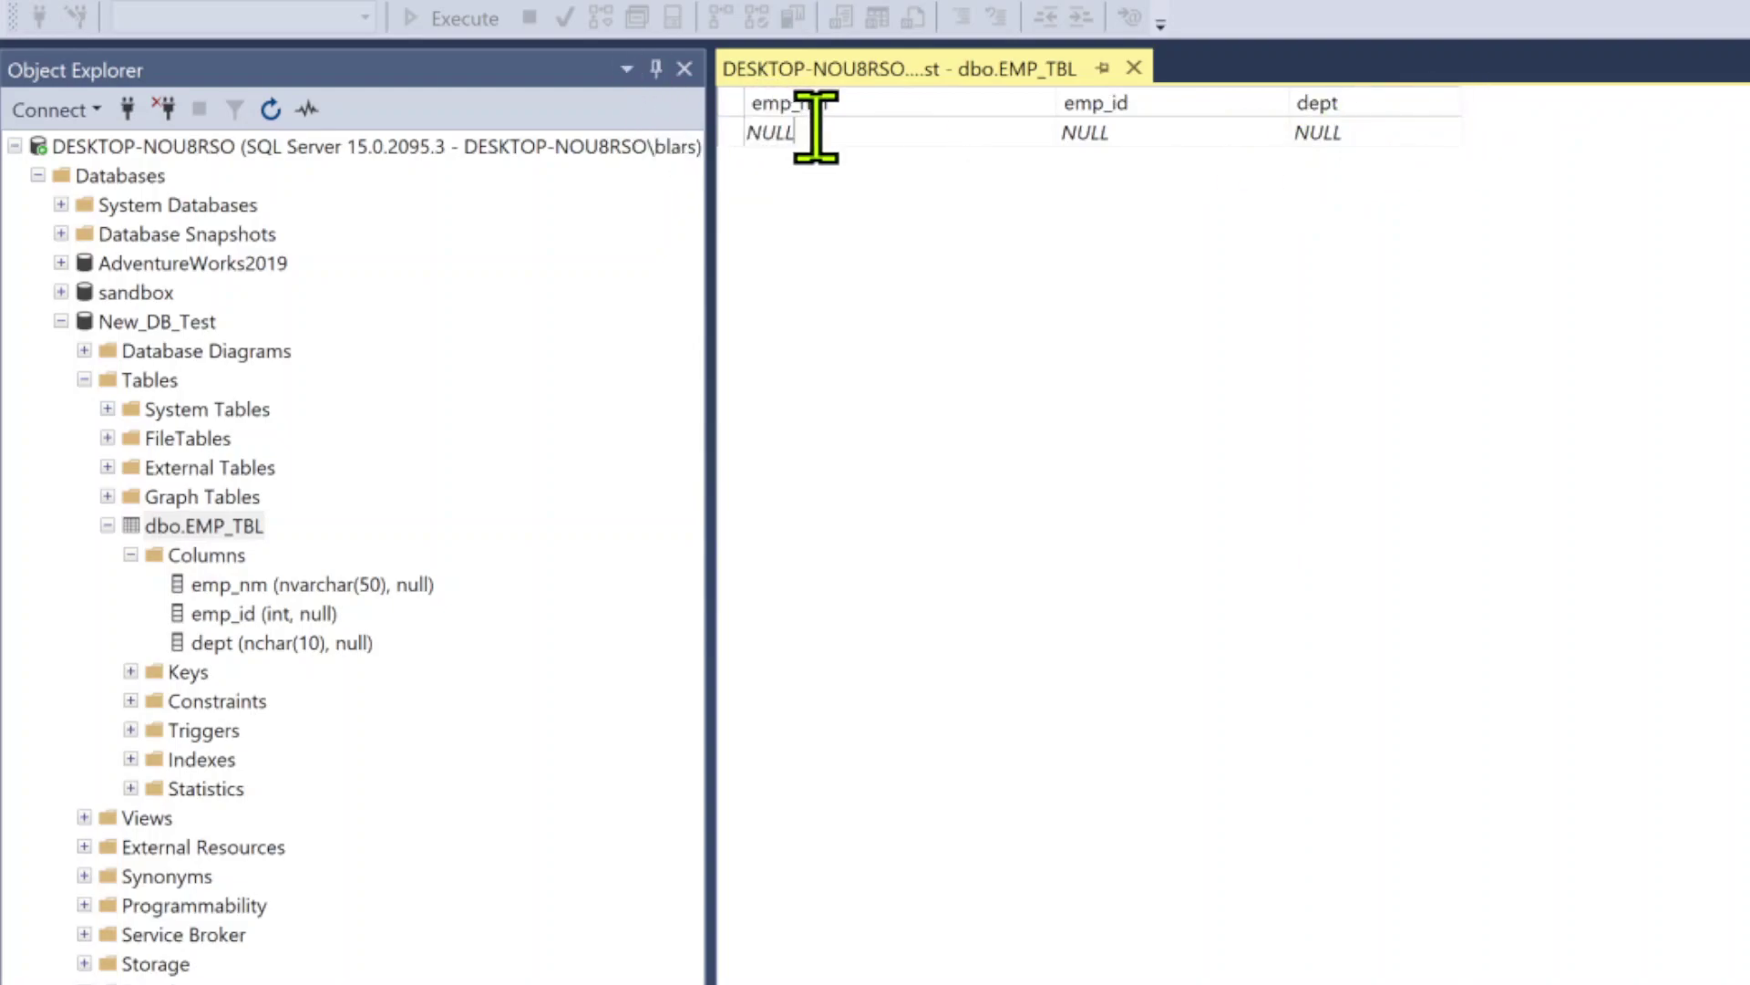
Step: Fill the first row with an employee's first name, emp_id 2 and dept Acct, and commit the row
text(Bob)
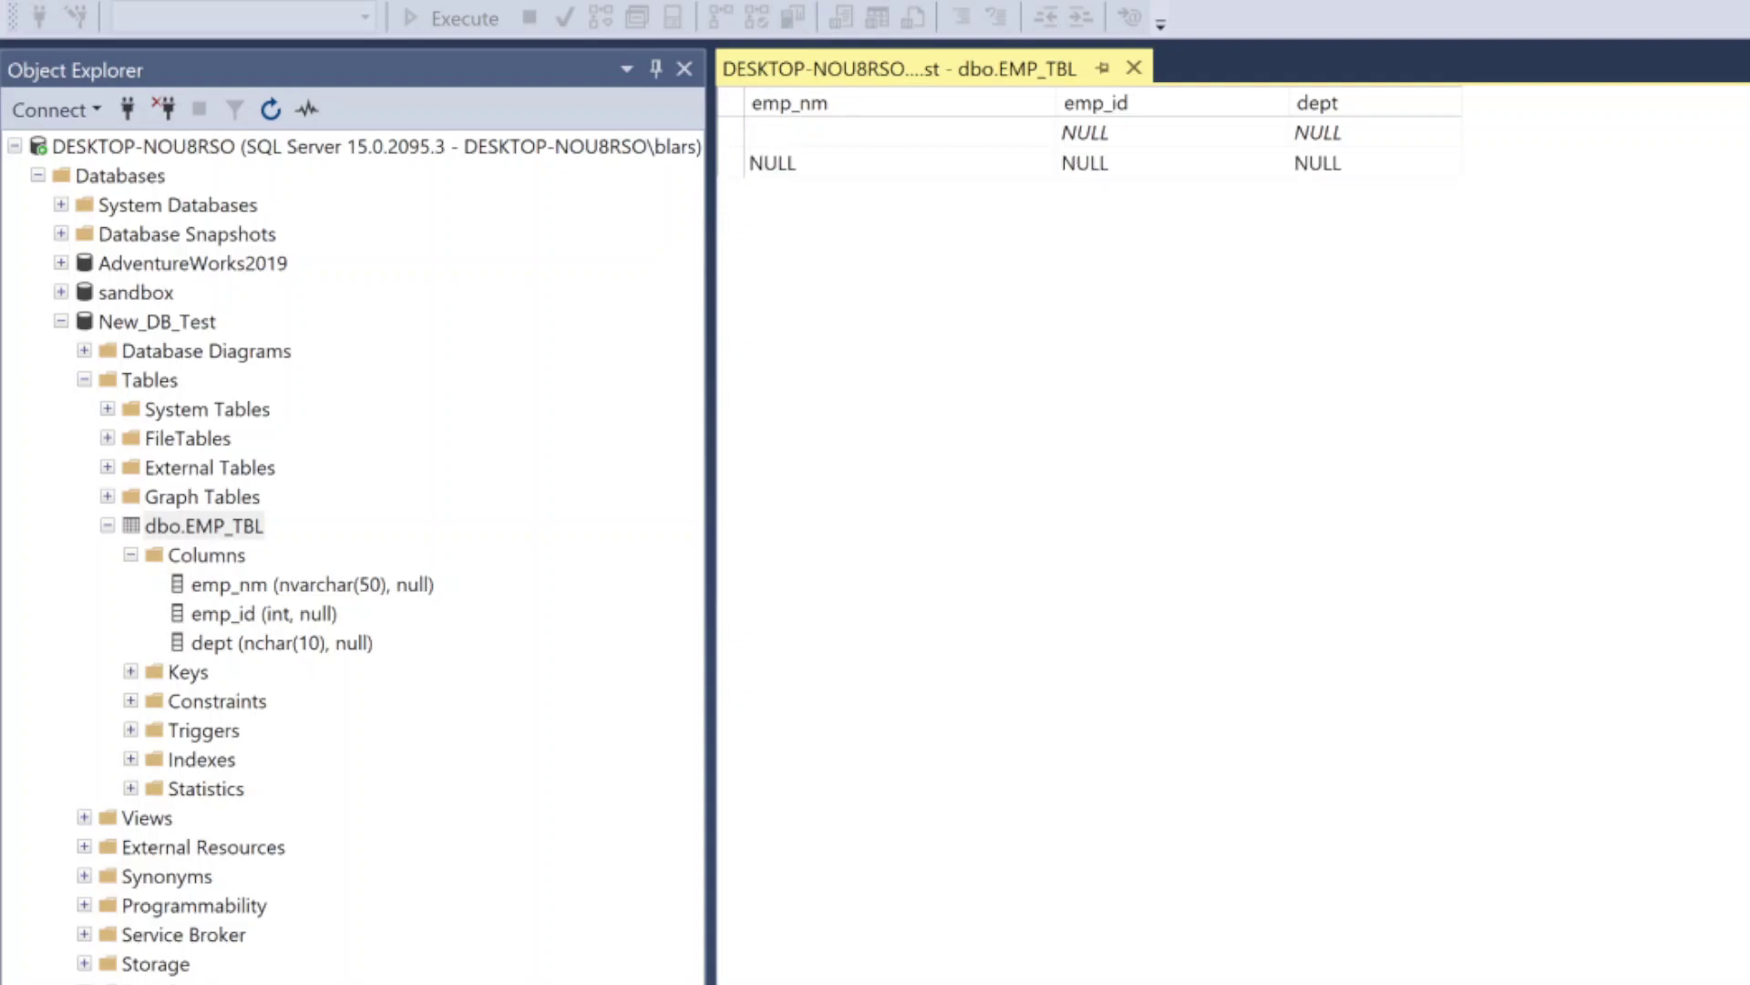
key(Tab)
text(2)
key(Tab)
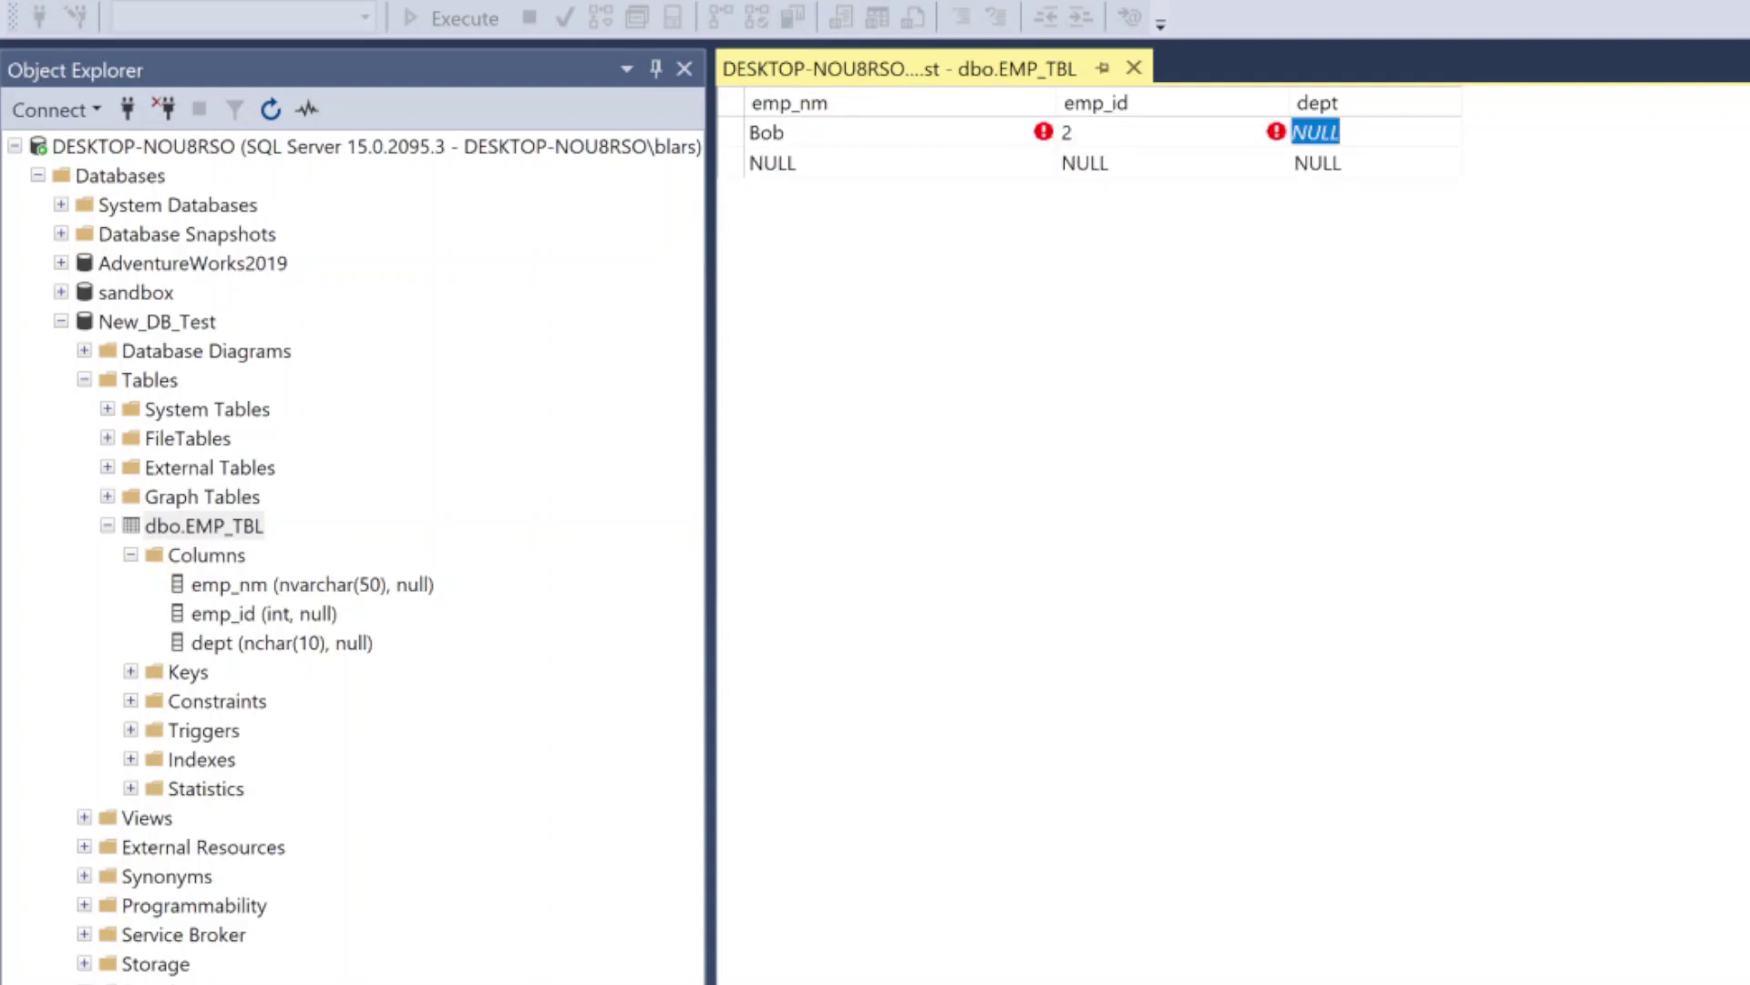
text(Acct)
click(853, 161)
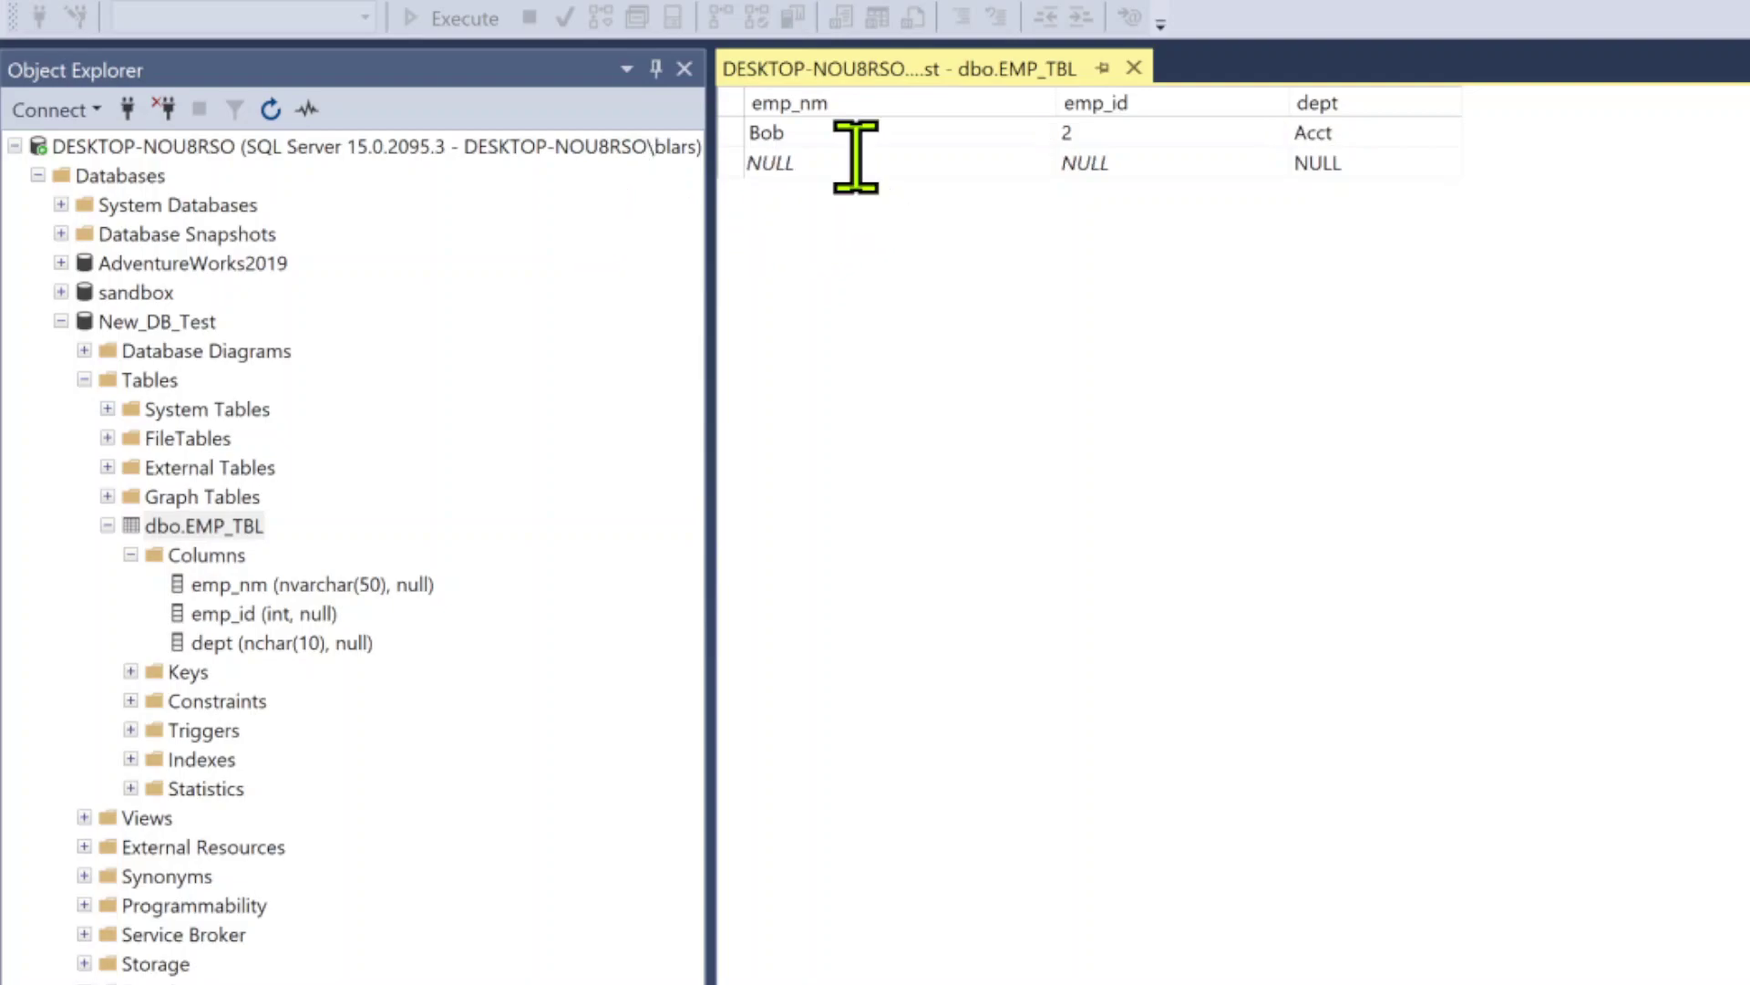
Step: Fill the second row with another employee's first name, emp_id 5 and dept MGR, and commit the row
text(N)
key(BackSpace)
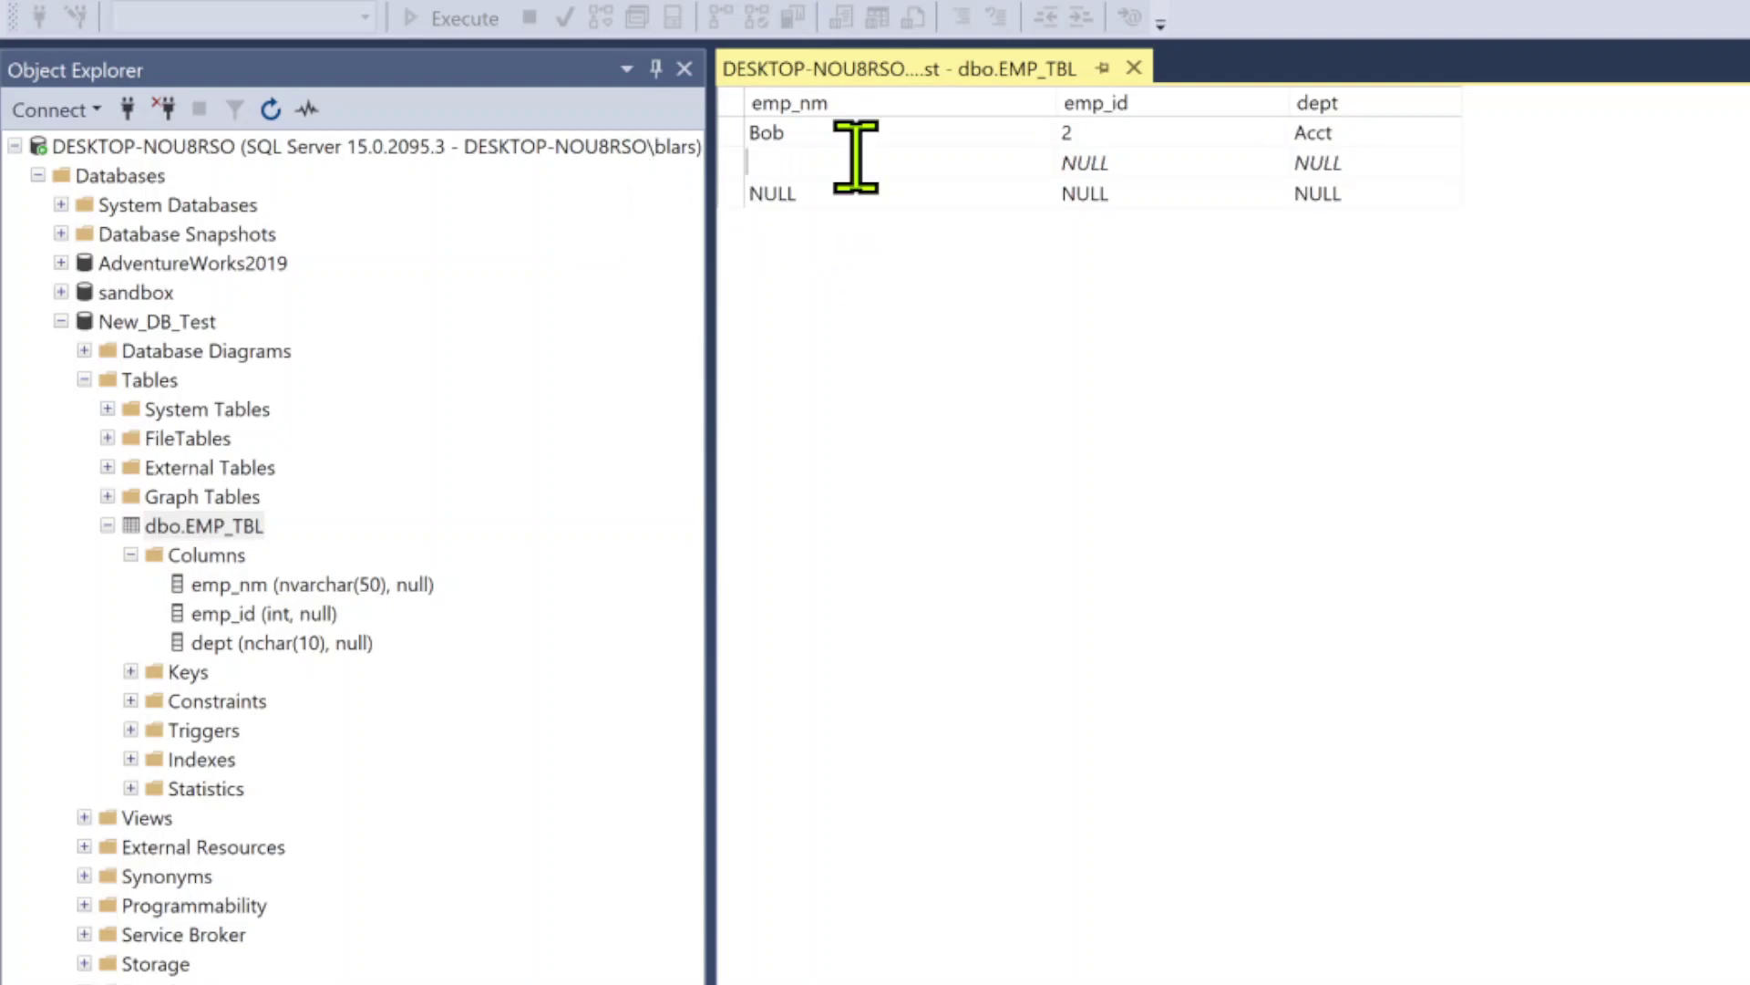
text(Karen)
key(Tab)
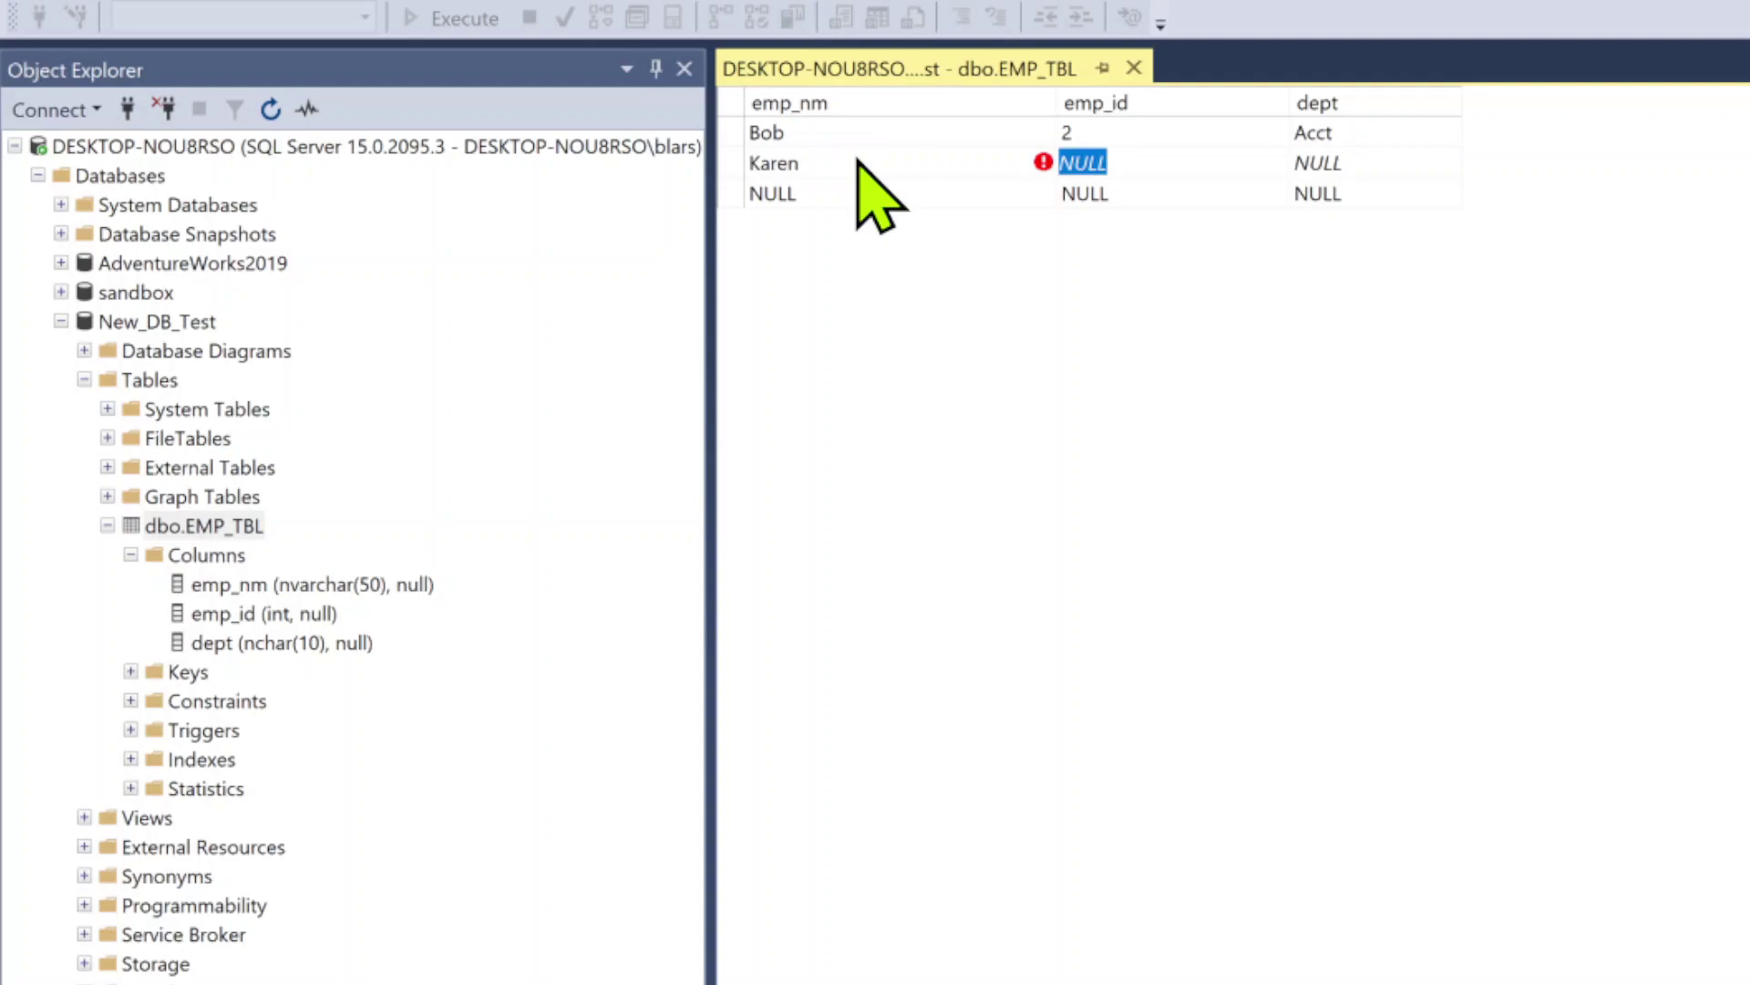
text(5)
key(Tab)
text(MG)
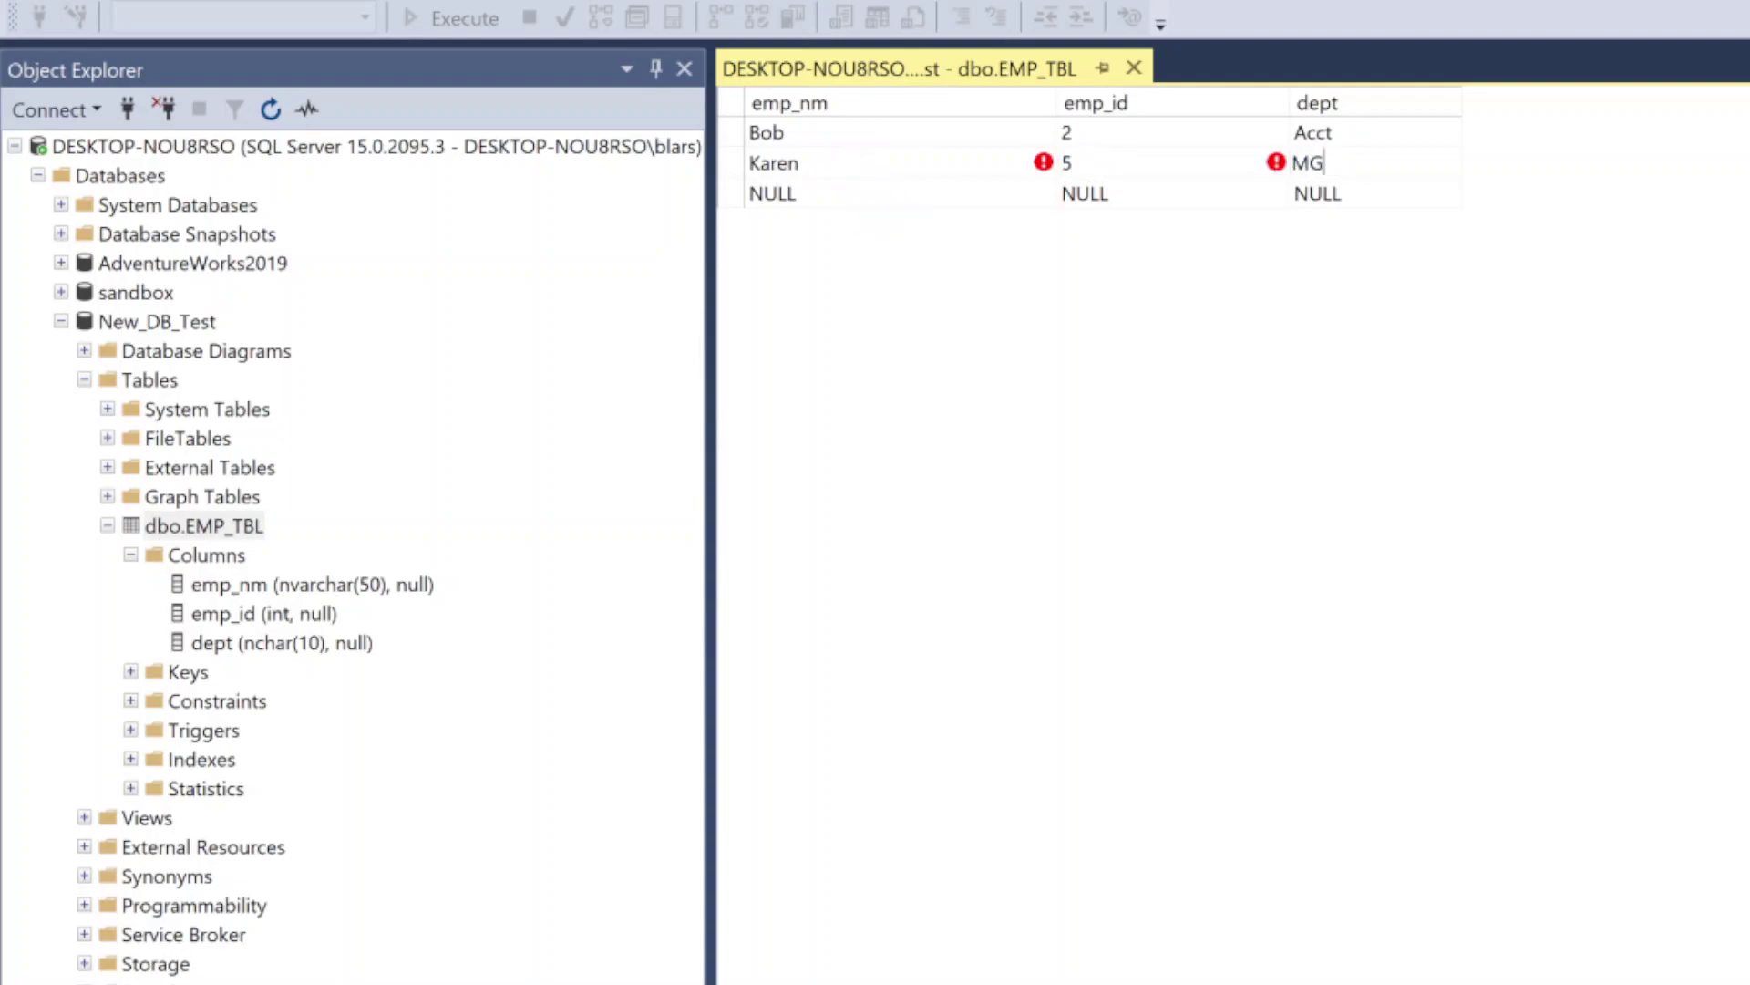
text(R)
key(Tab)
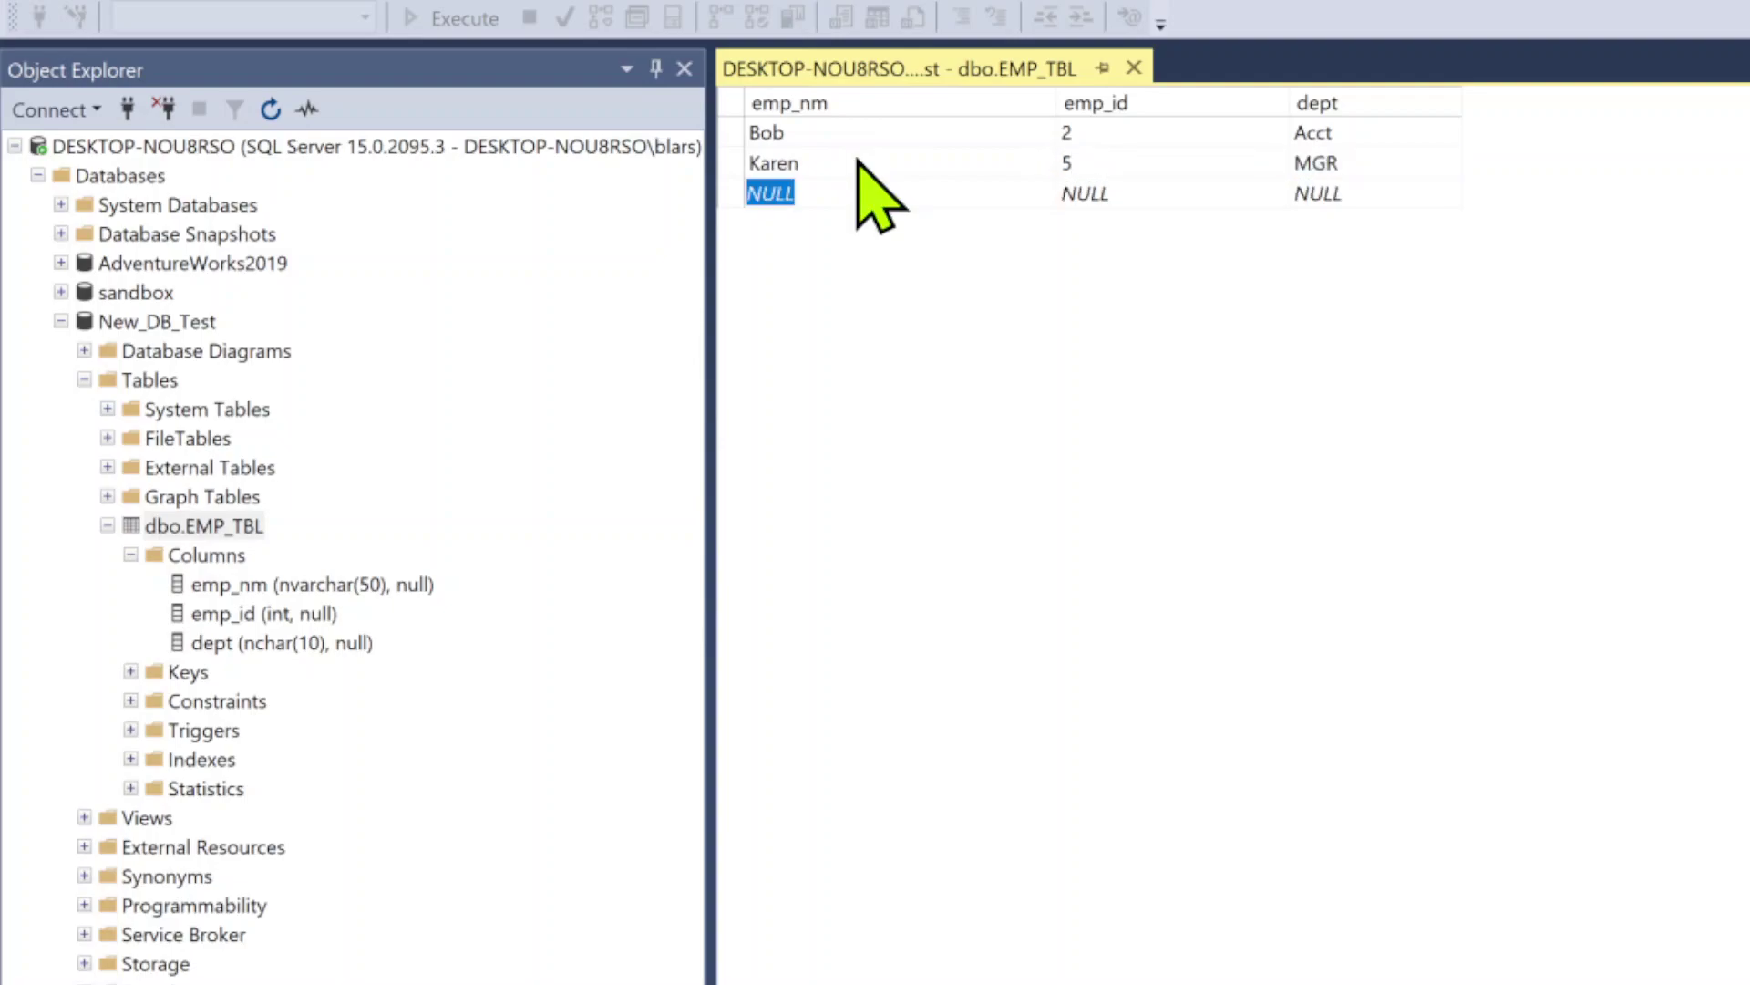
Step: Fill the third row with another employee's first name, emp_id 3 and dept IT, and commit the row
key(BackSpace)
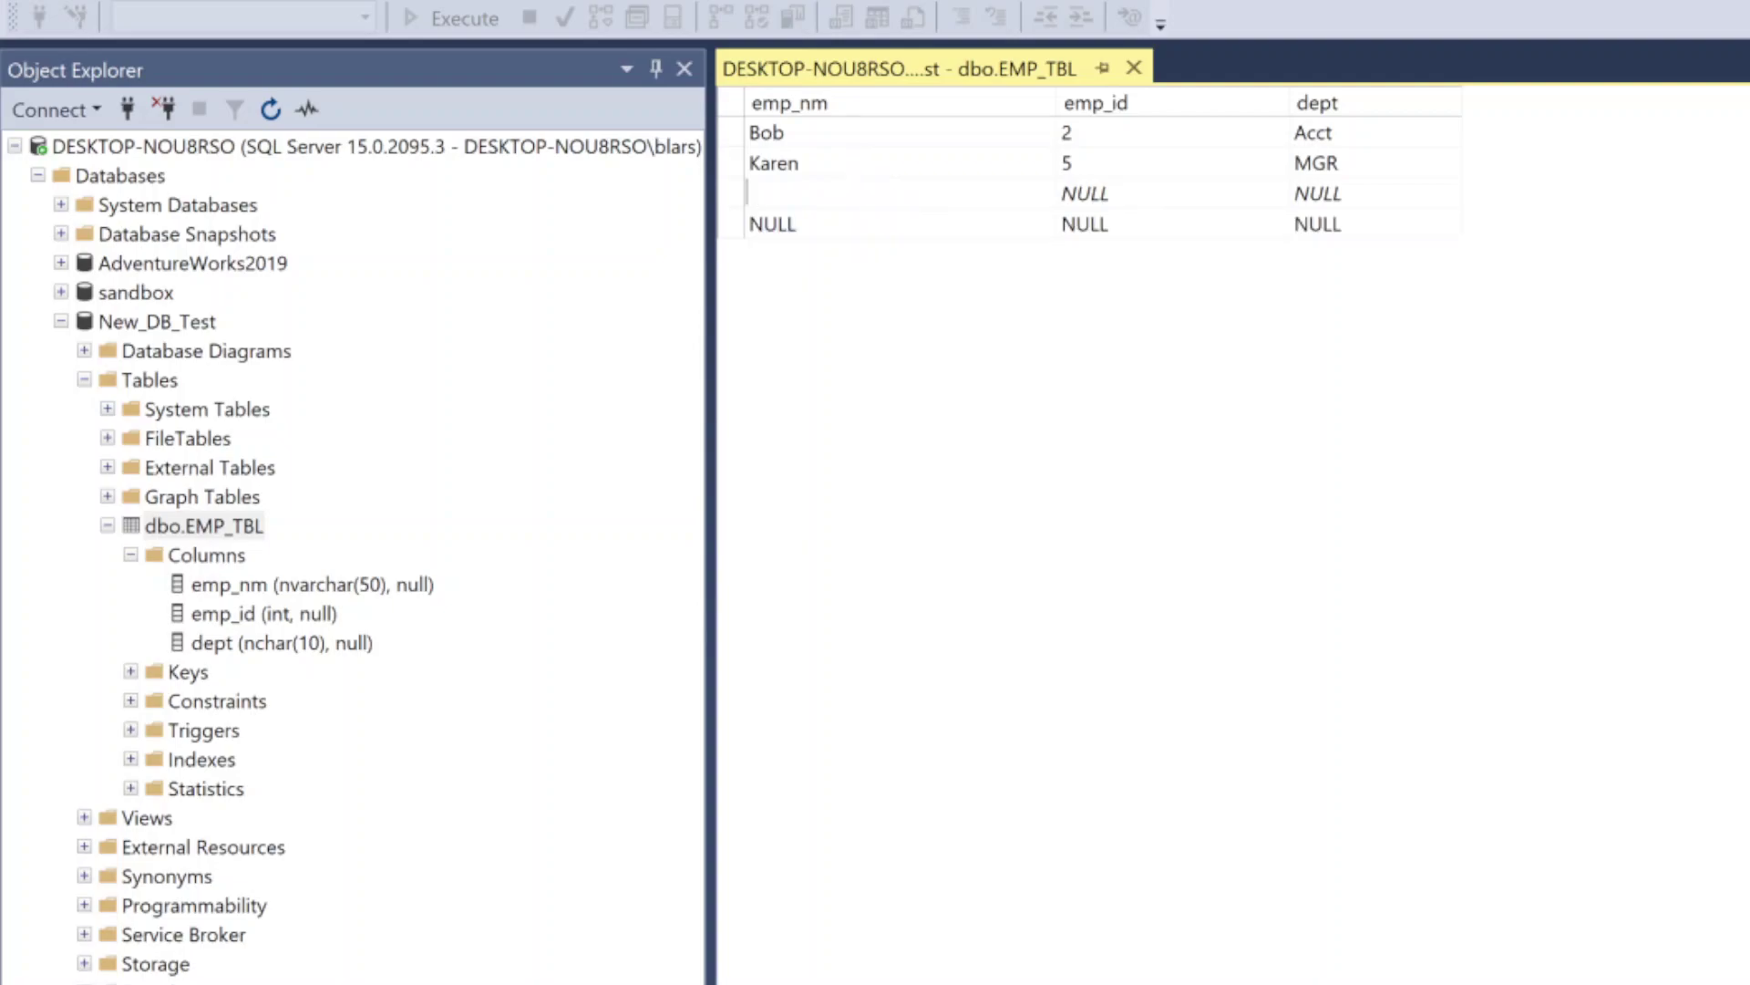
key(Tab)
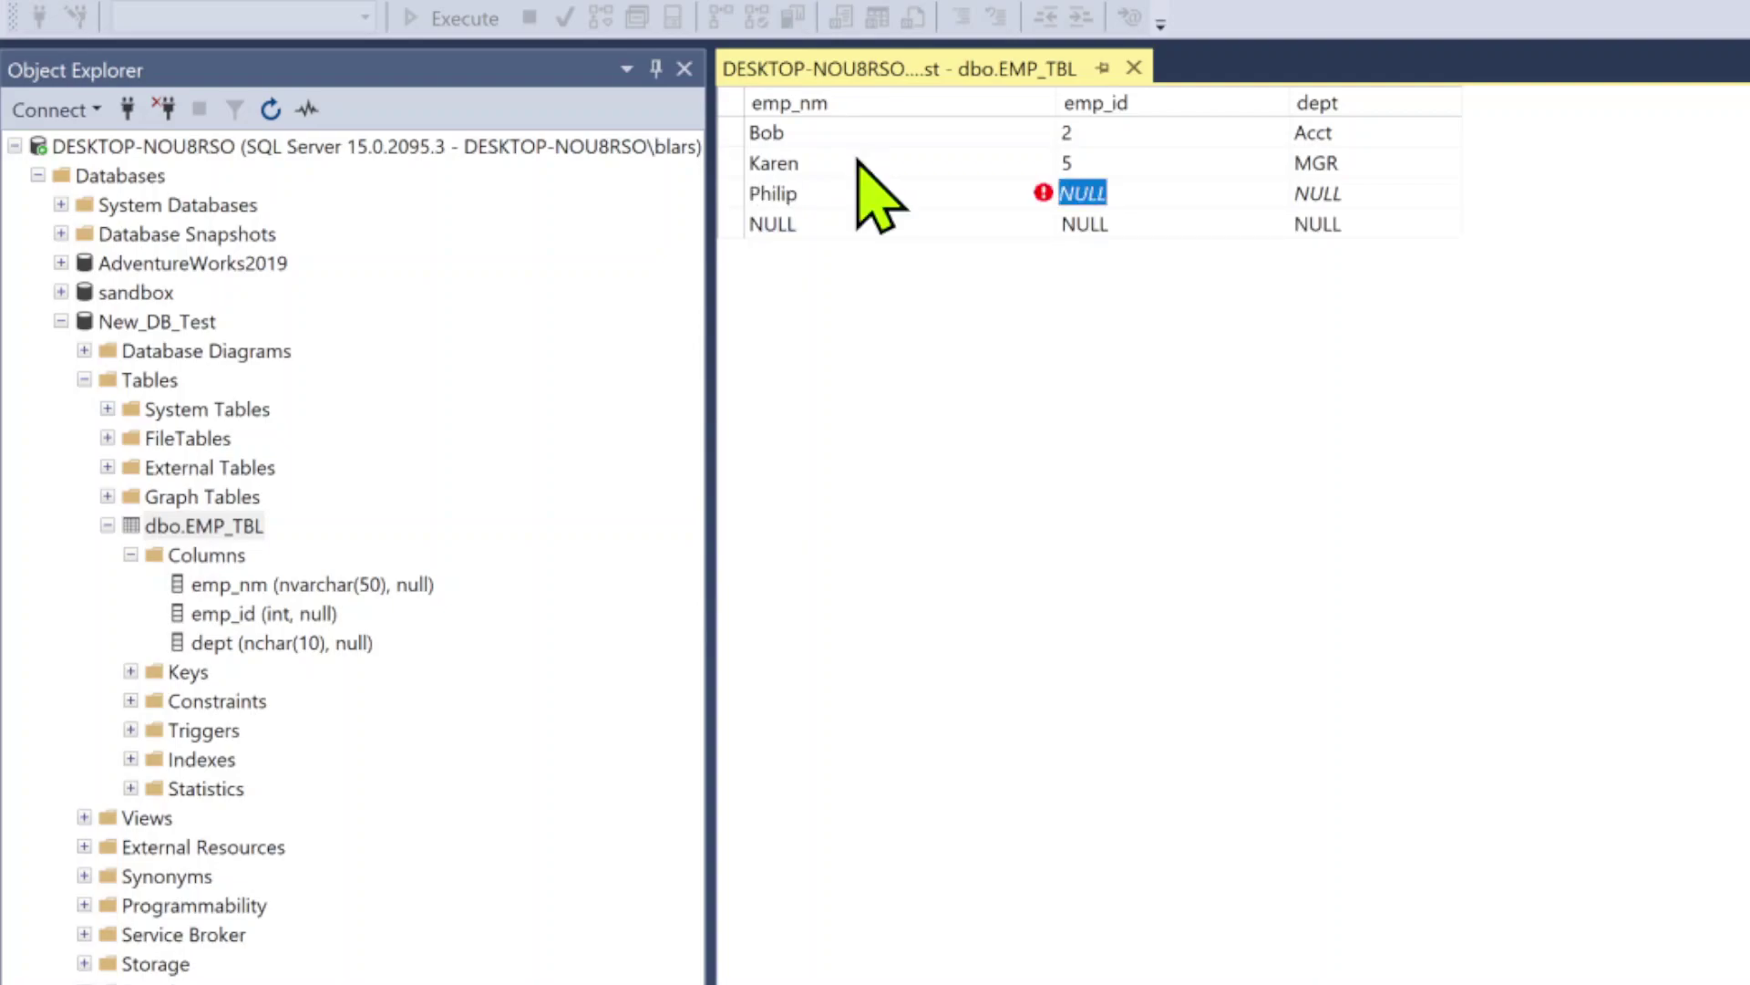
text(3)
key(Tab)
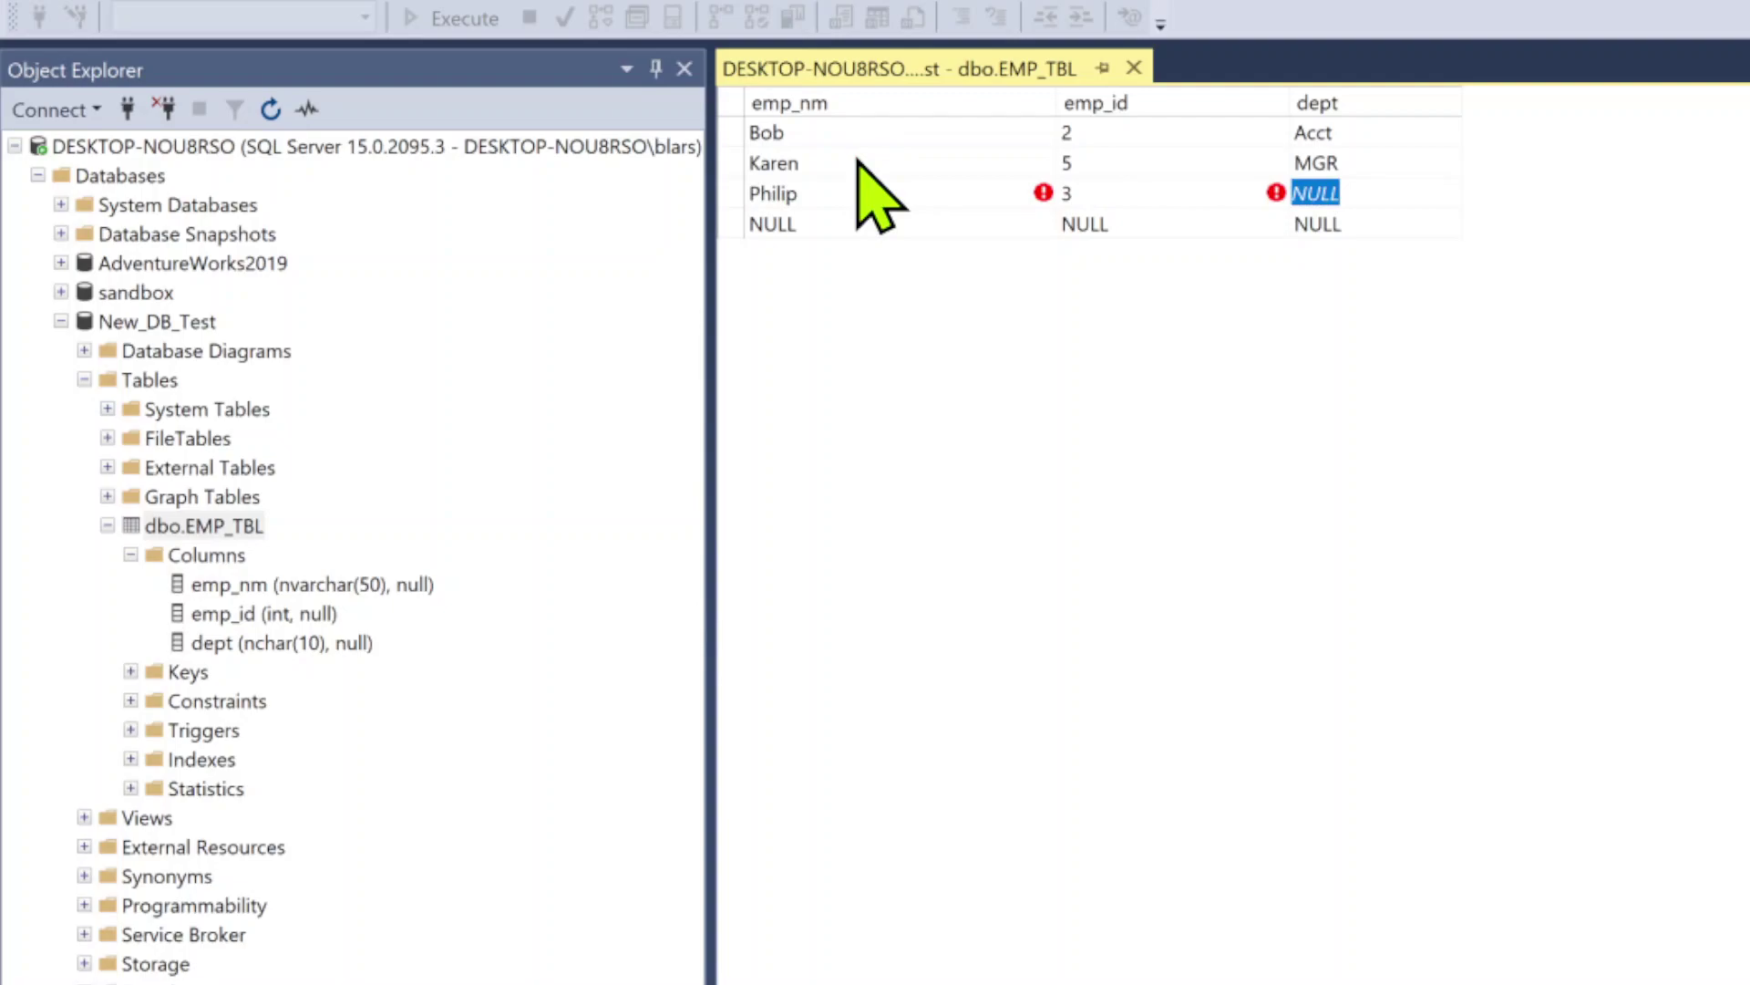
text(IT)
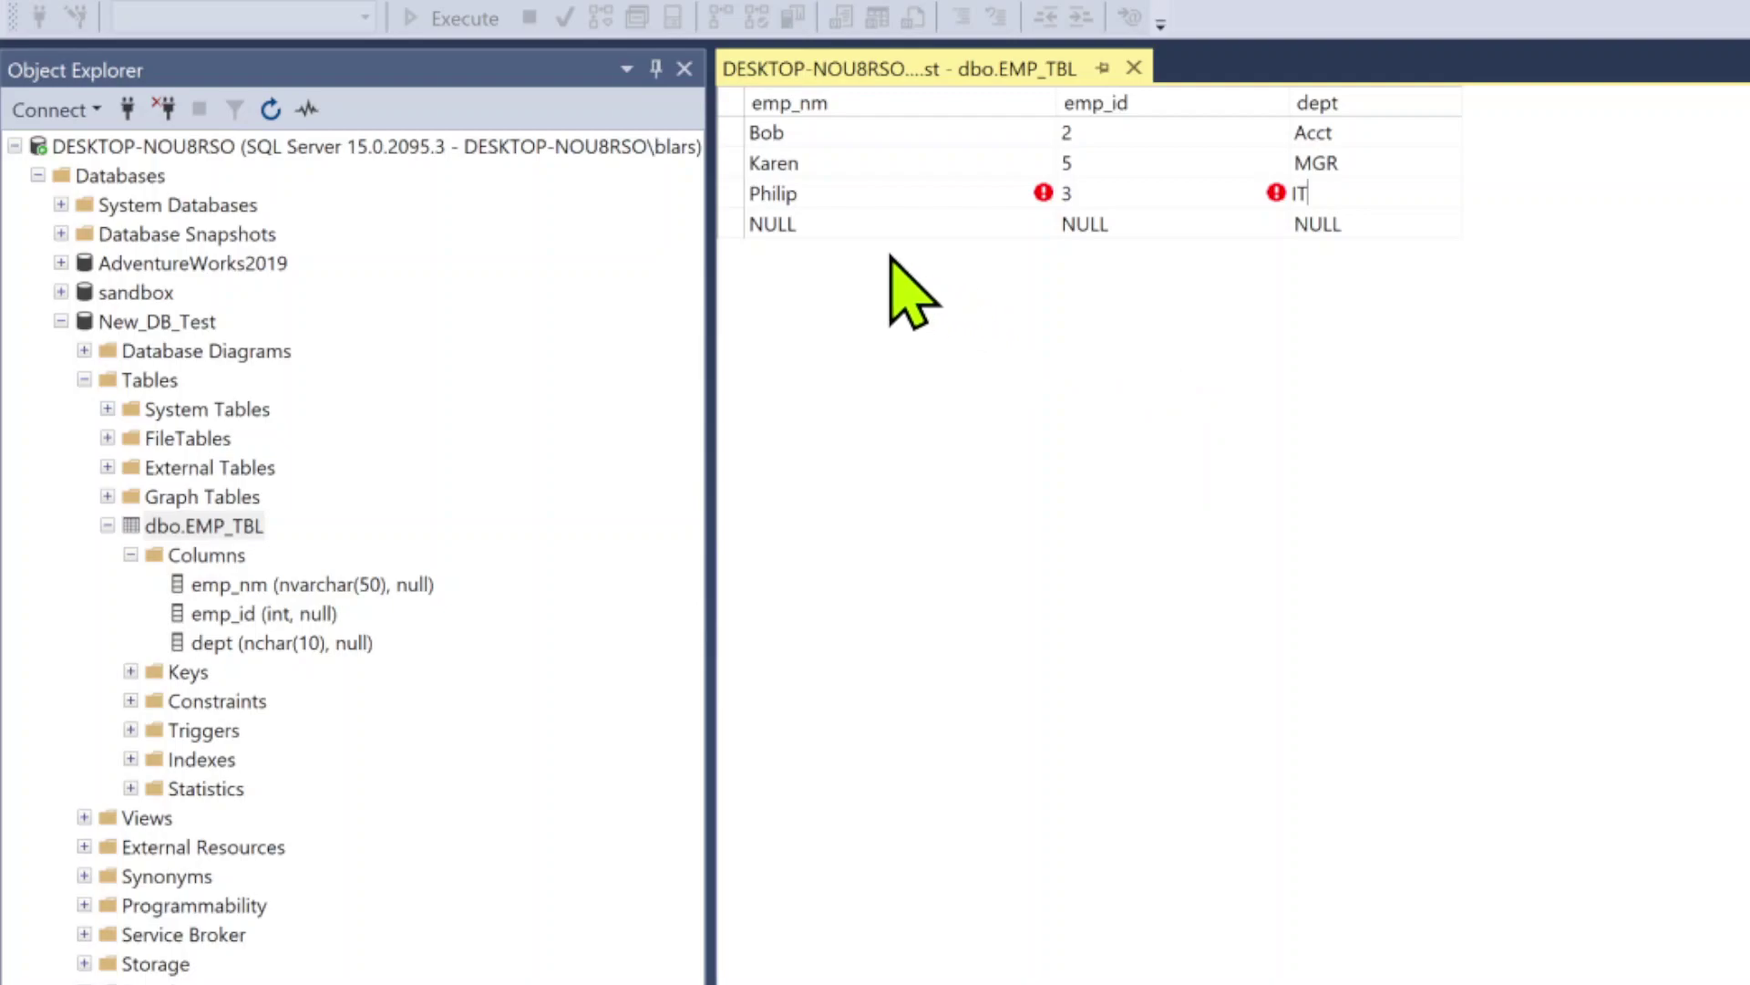
click(857, 223)
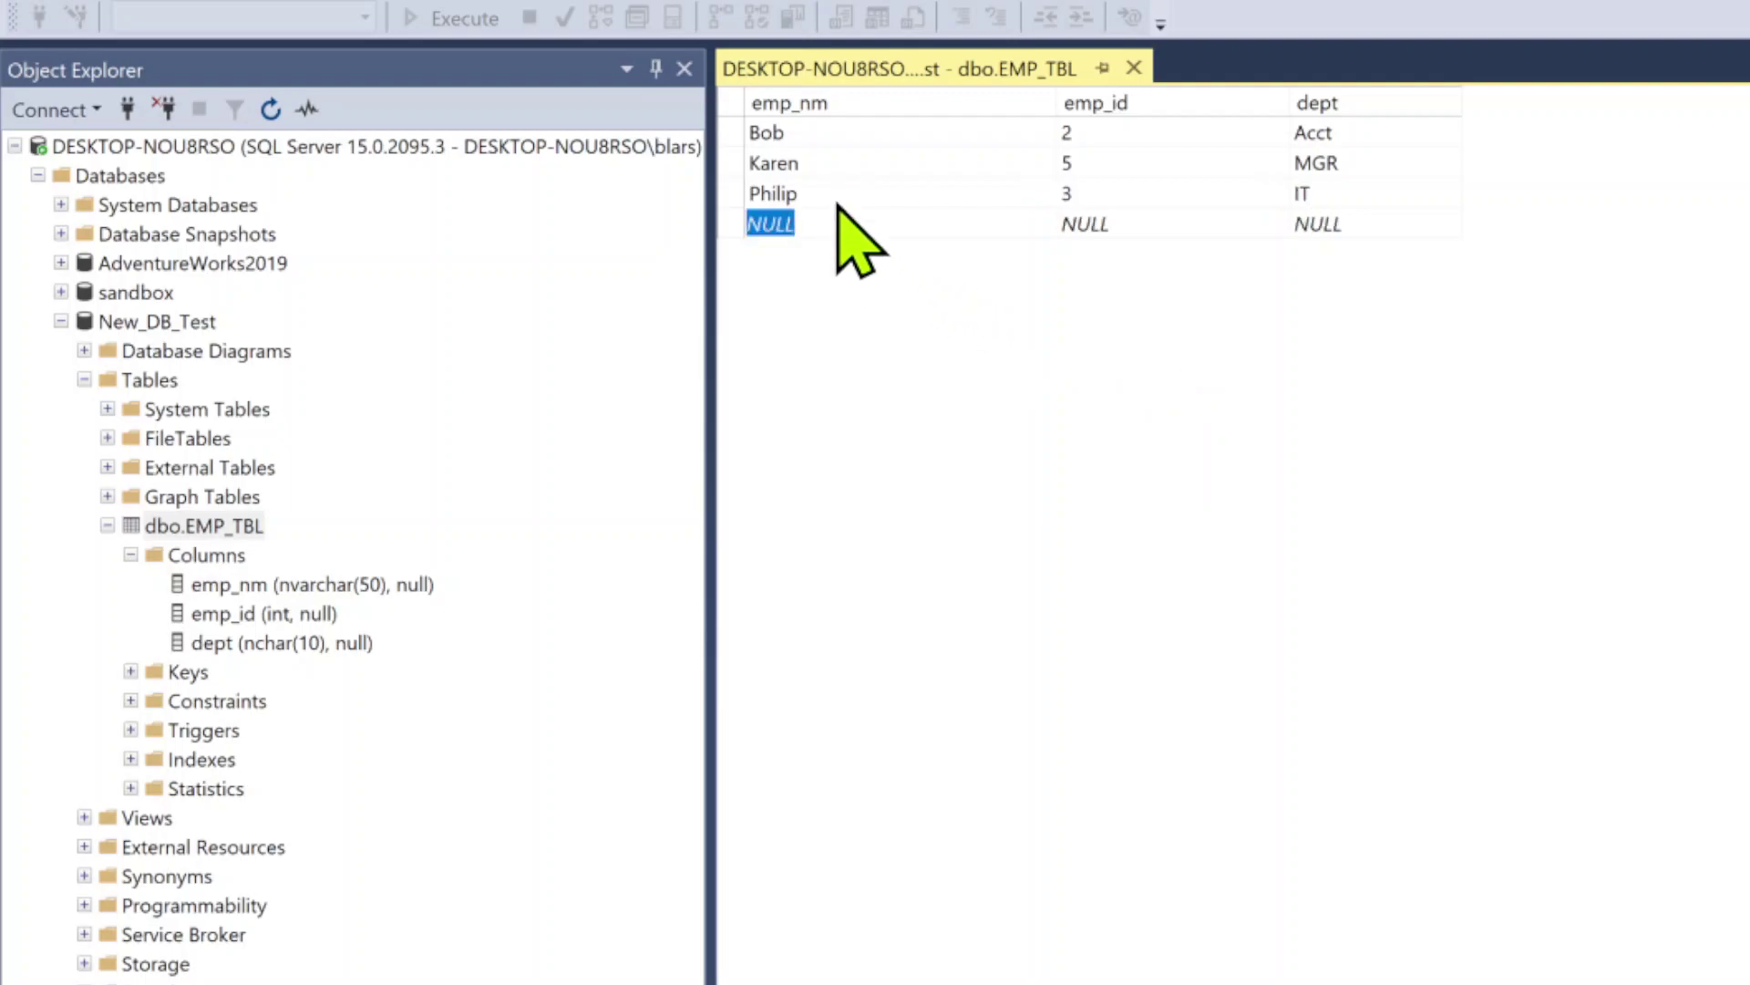
Step: Enter only emp_id 8 in the fourth row, leaving emp_nm and dept as NULL, and close the row editor
click(1105, 227)
text(2)
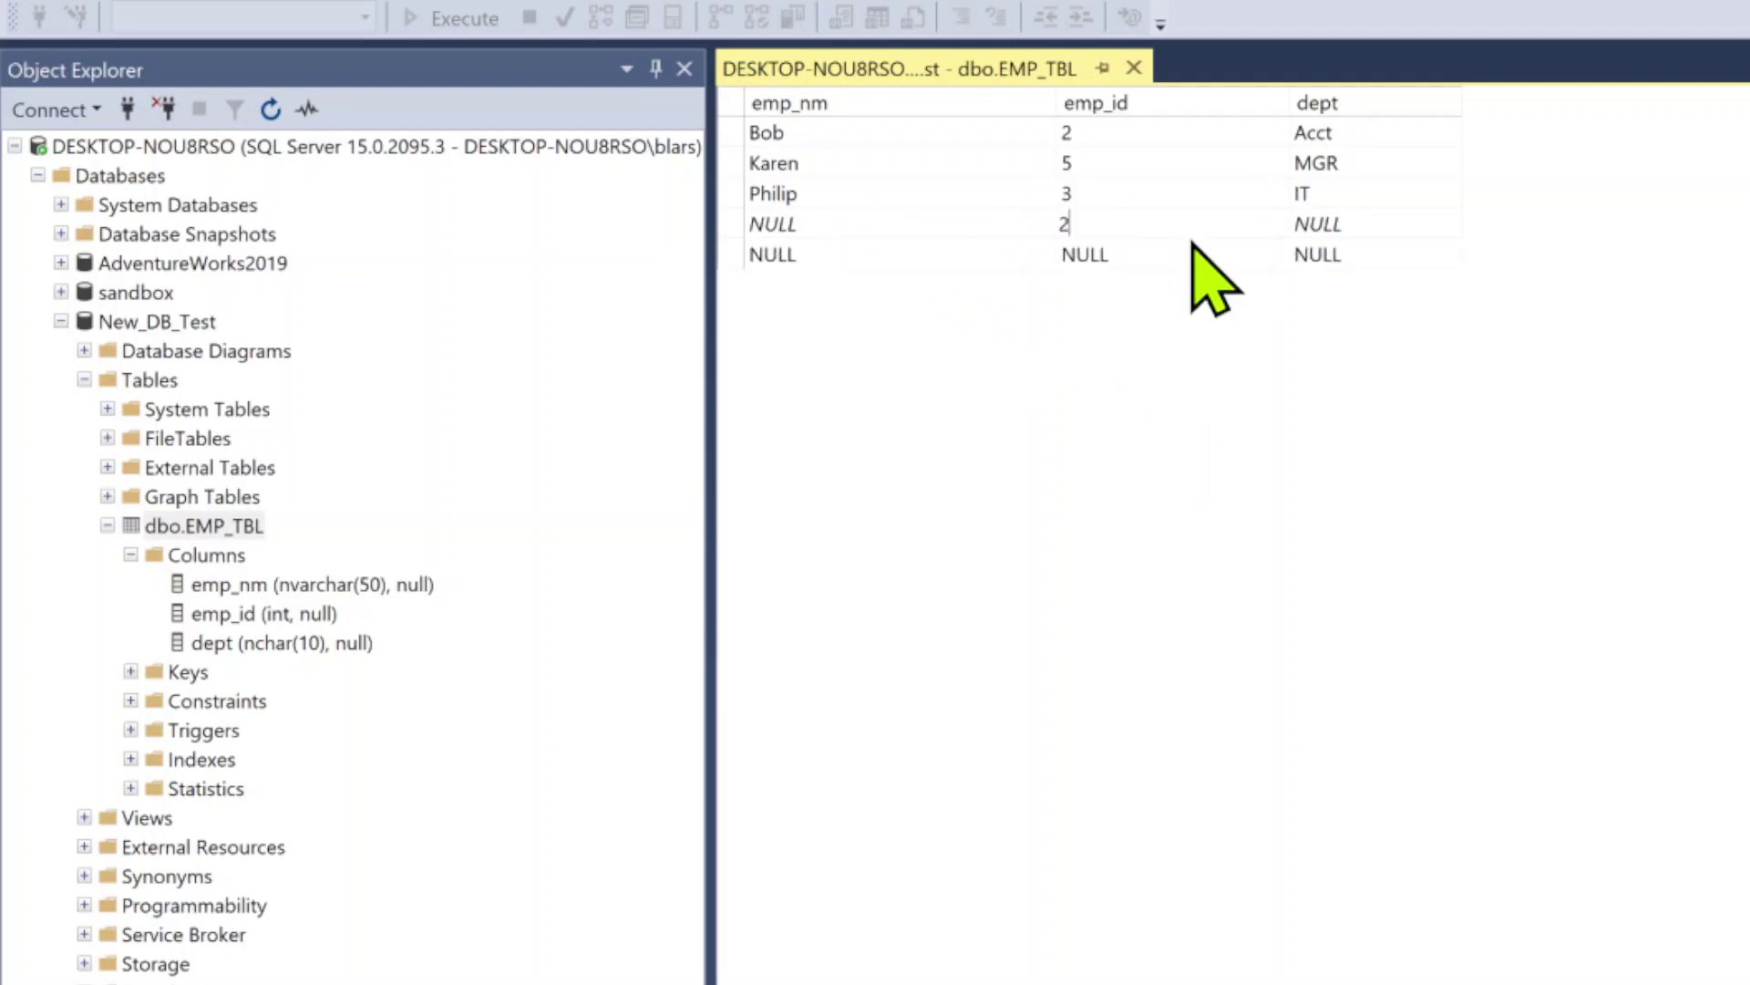
key(BackSpace)
text(8)
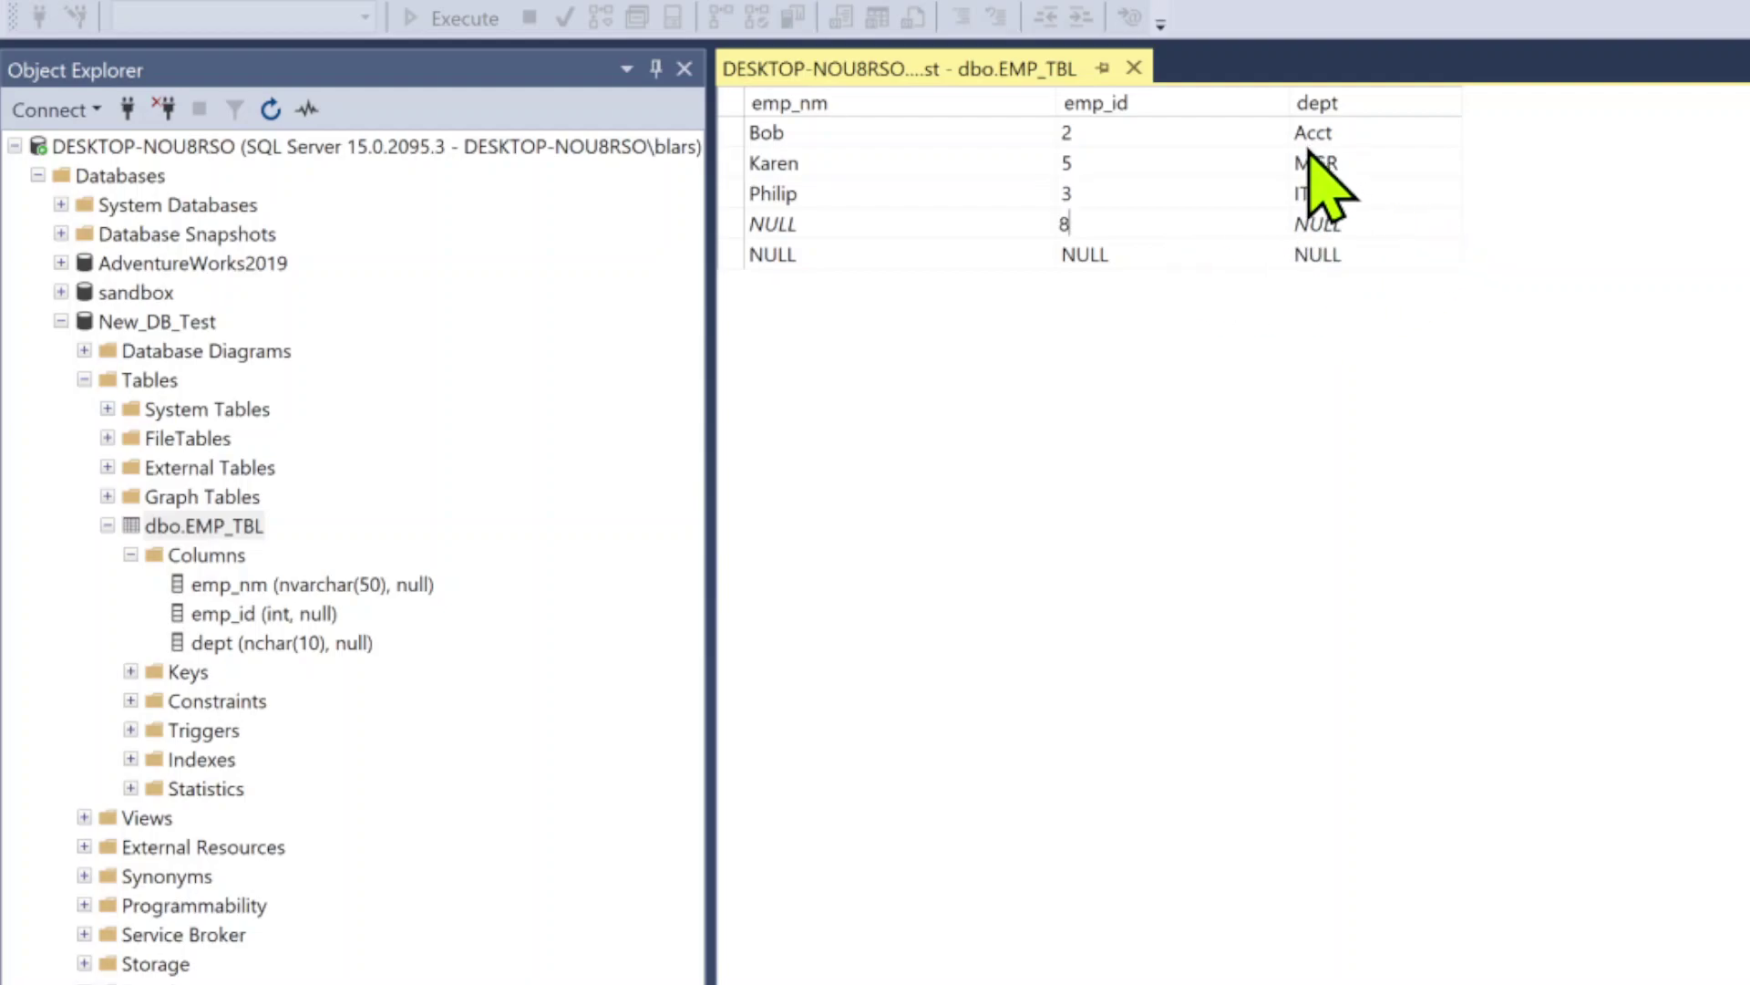
click(1135, 67)
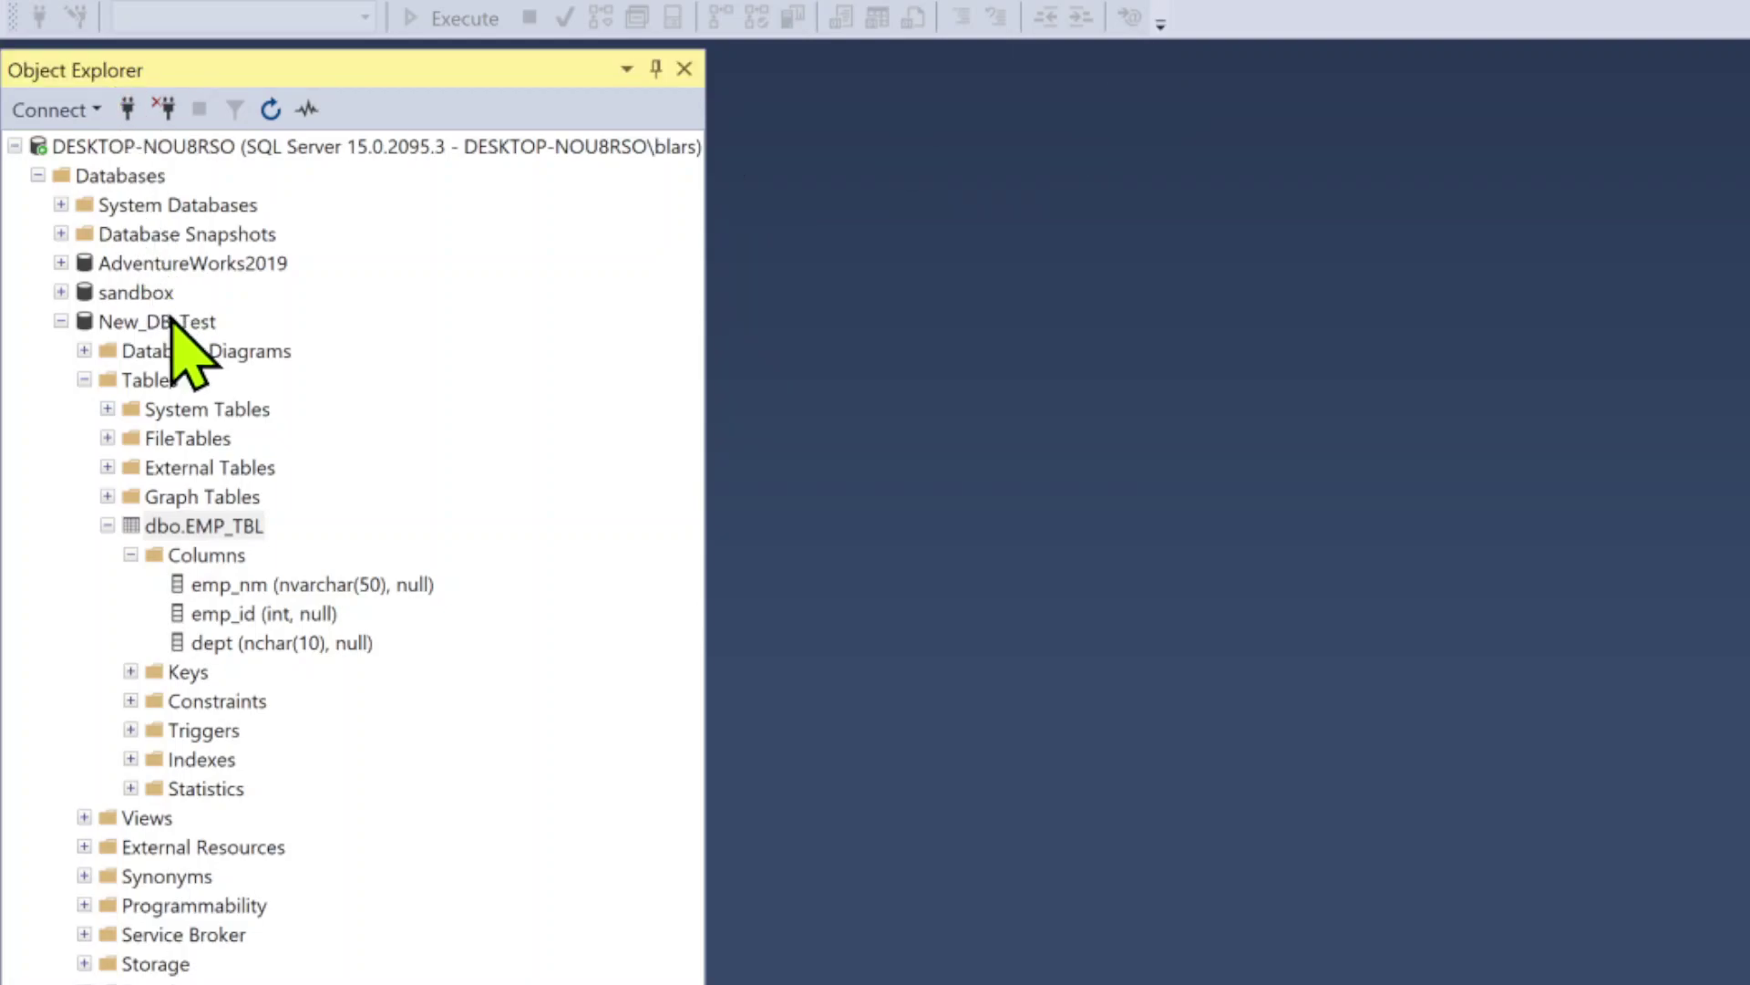
Step: Query the top 1000 rows of dbo.EMP_TBL from the table's built-in select command
right_click(238, 528)
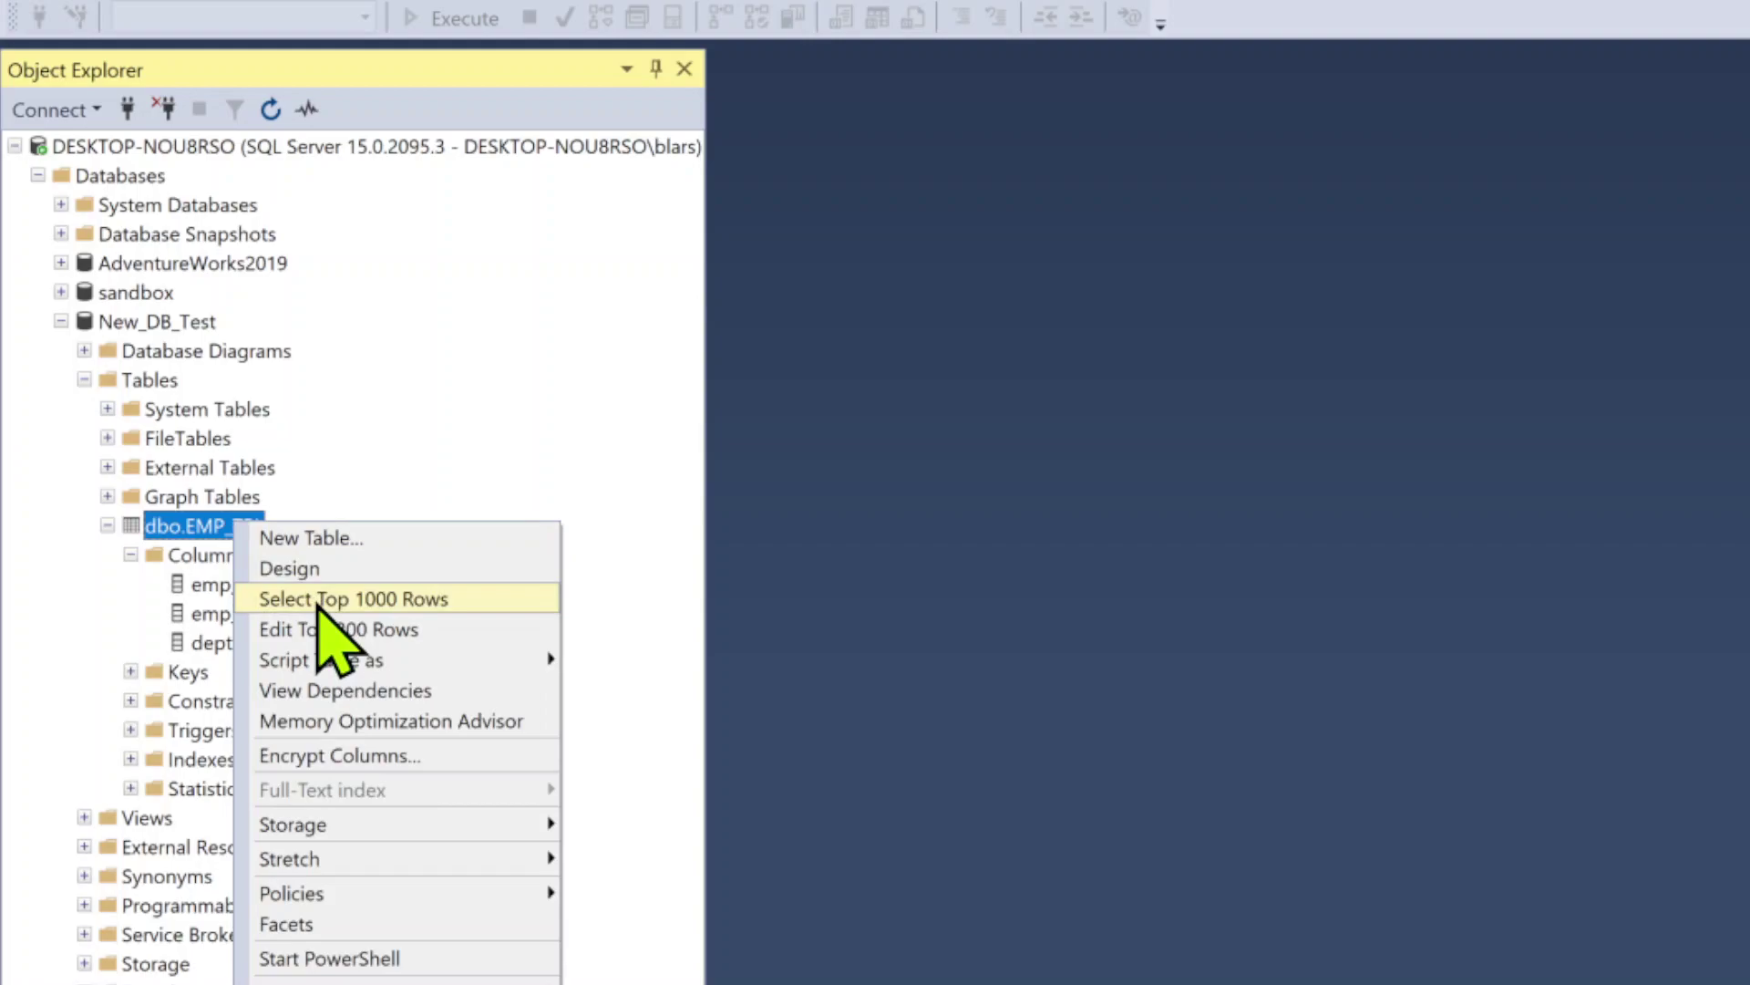
click(328, 599)
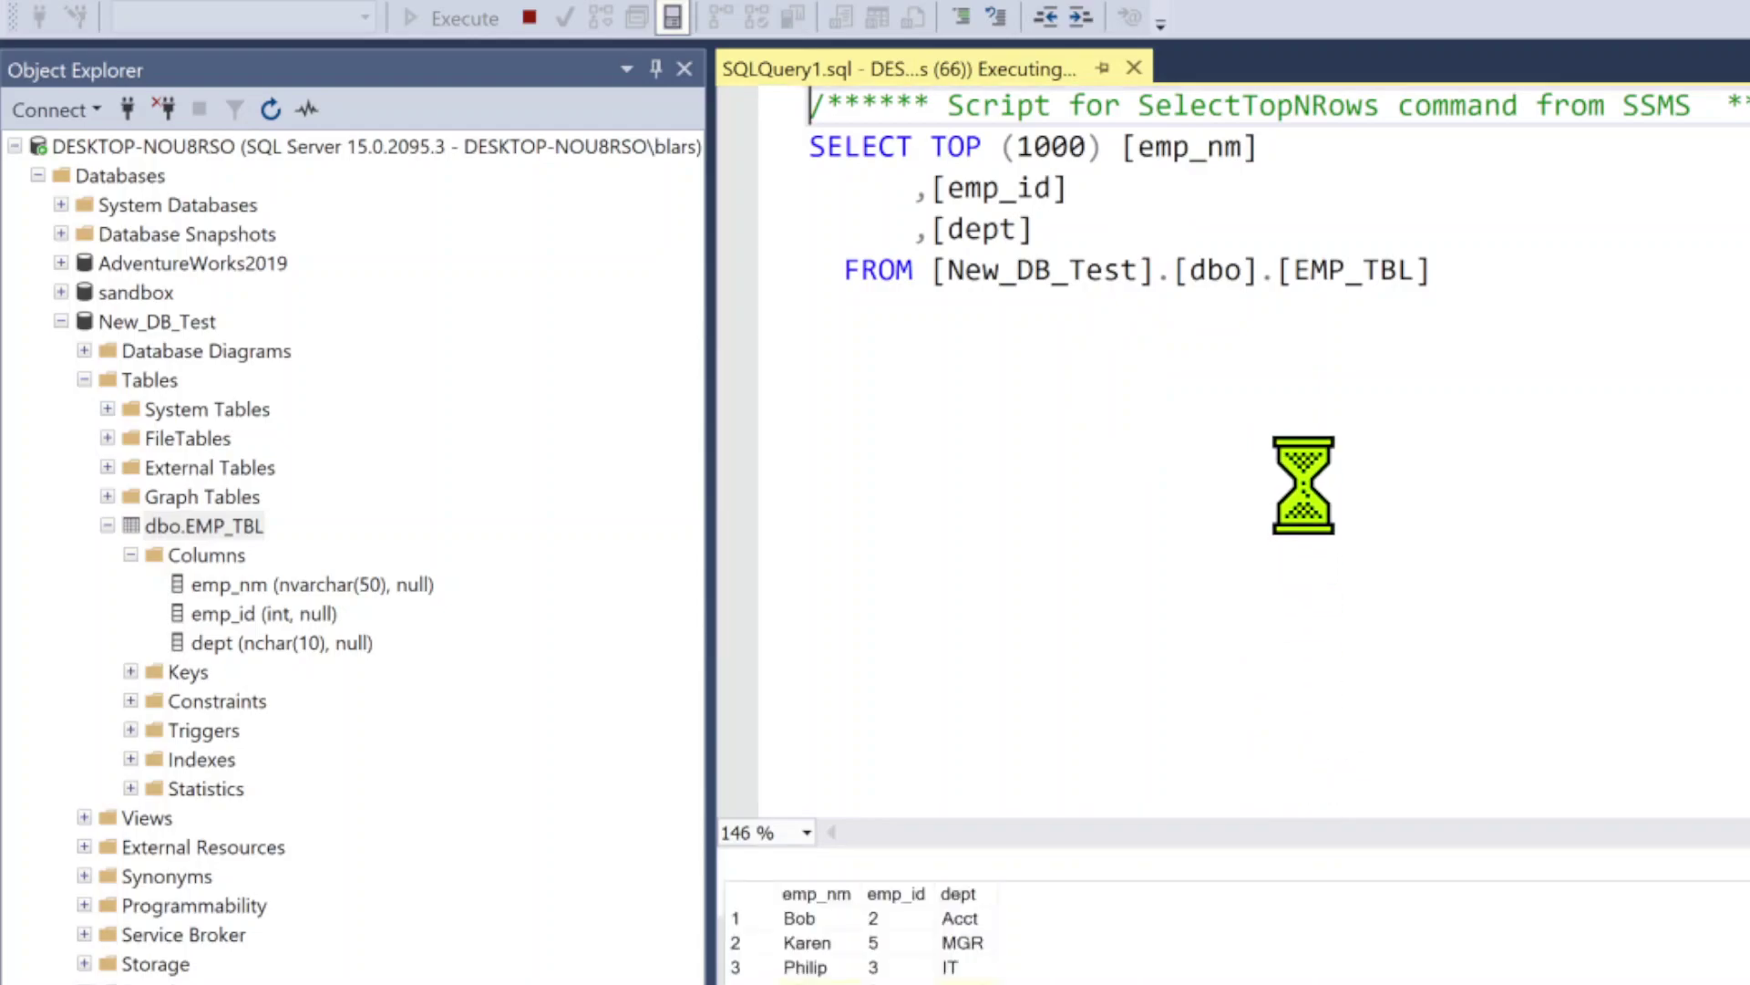
click(1321, 507)
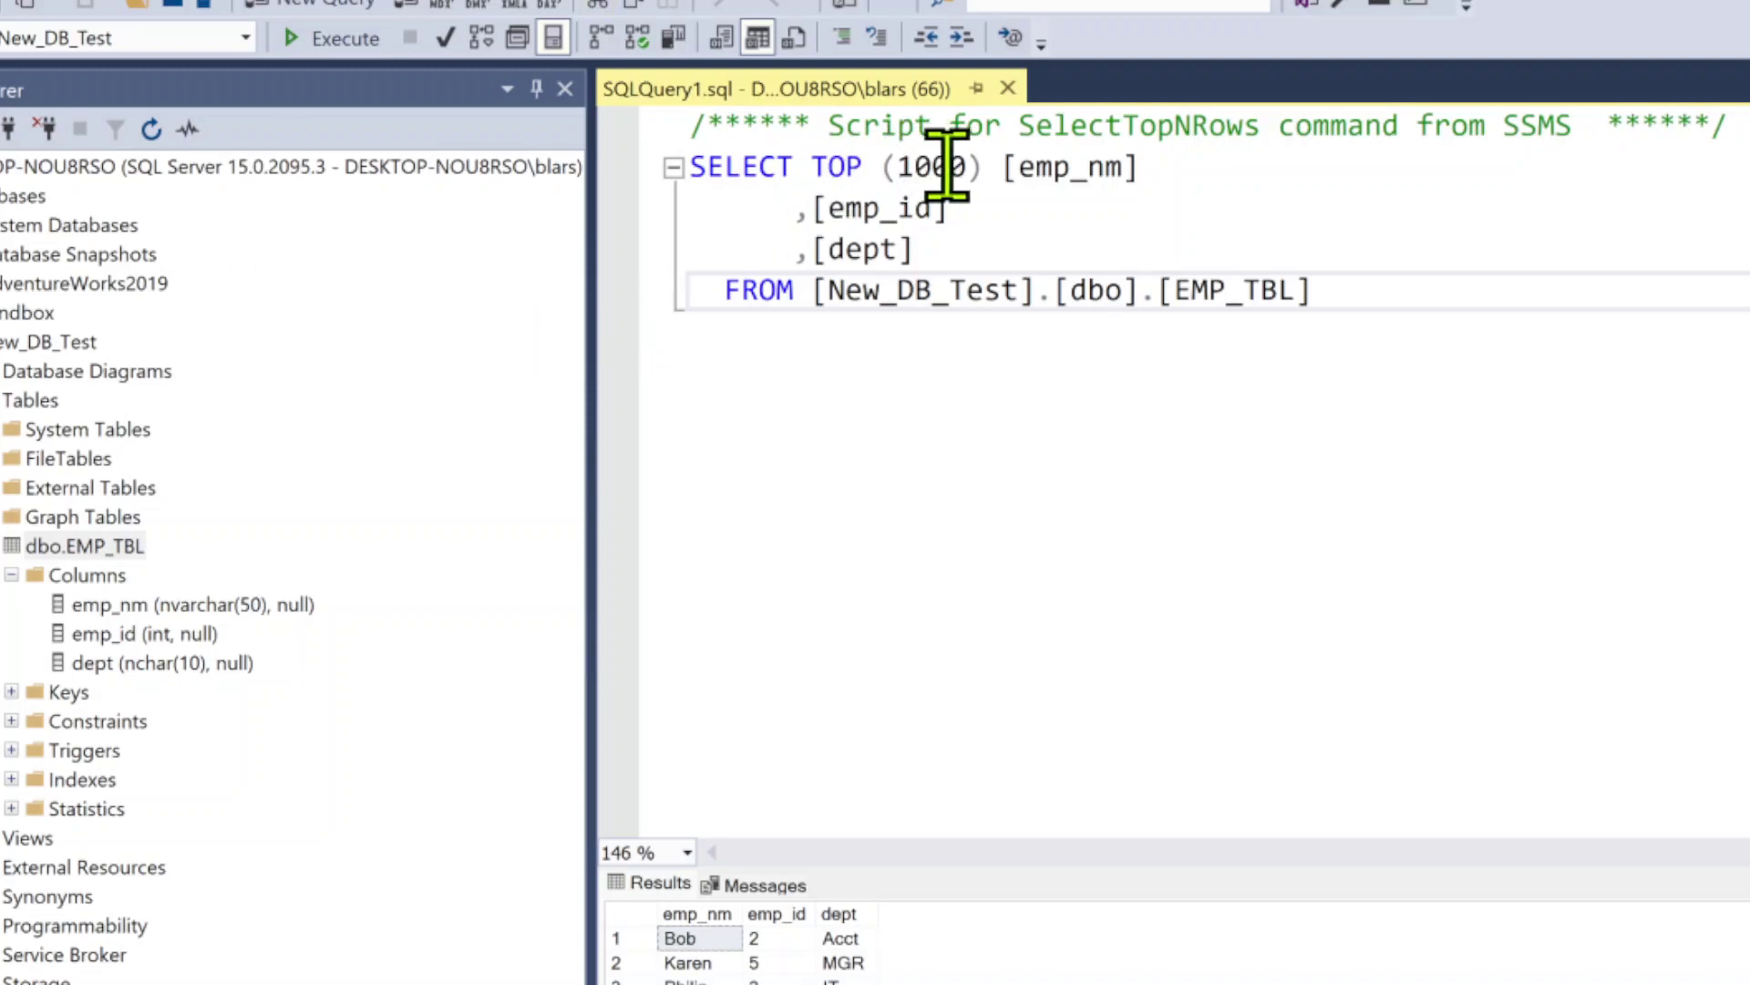
Step: Reduce the query's TOP row limit to 2 and execute the query
drag(967, 166, 897, 167)
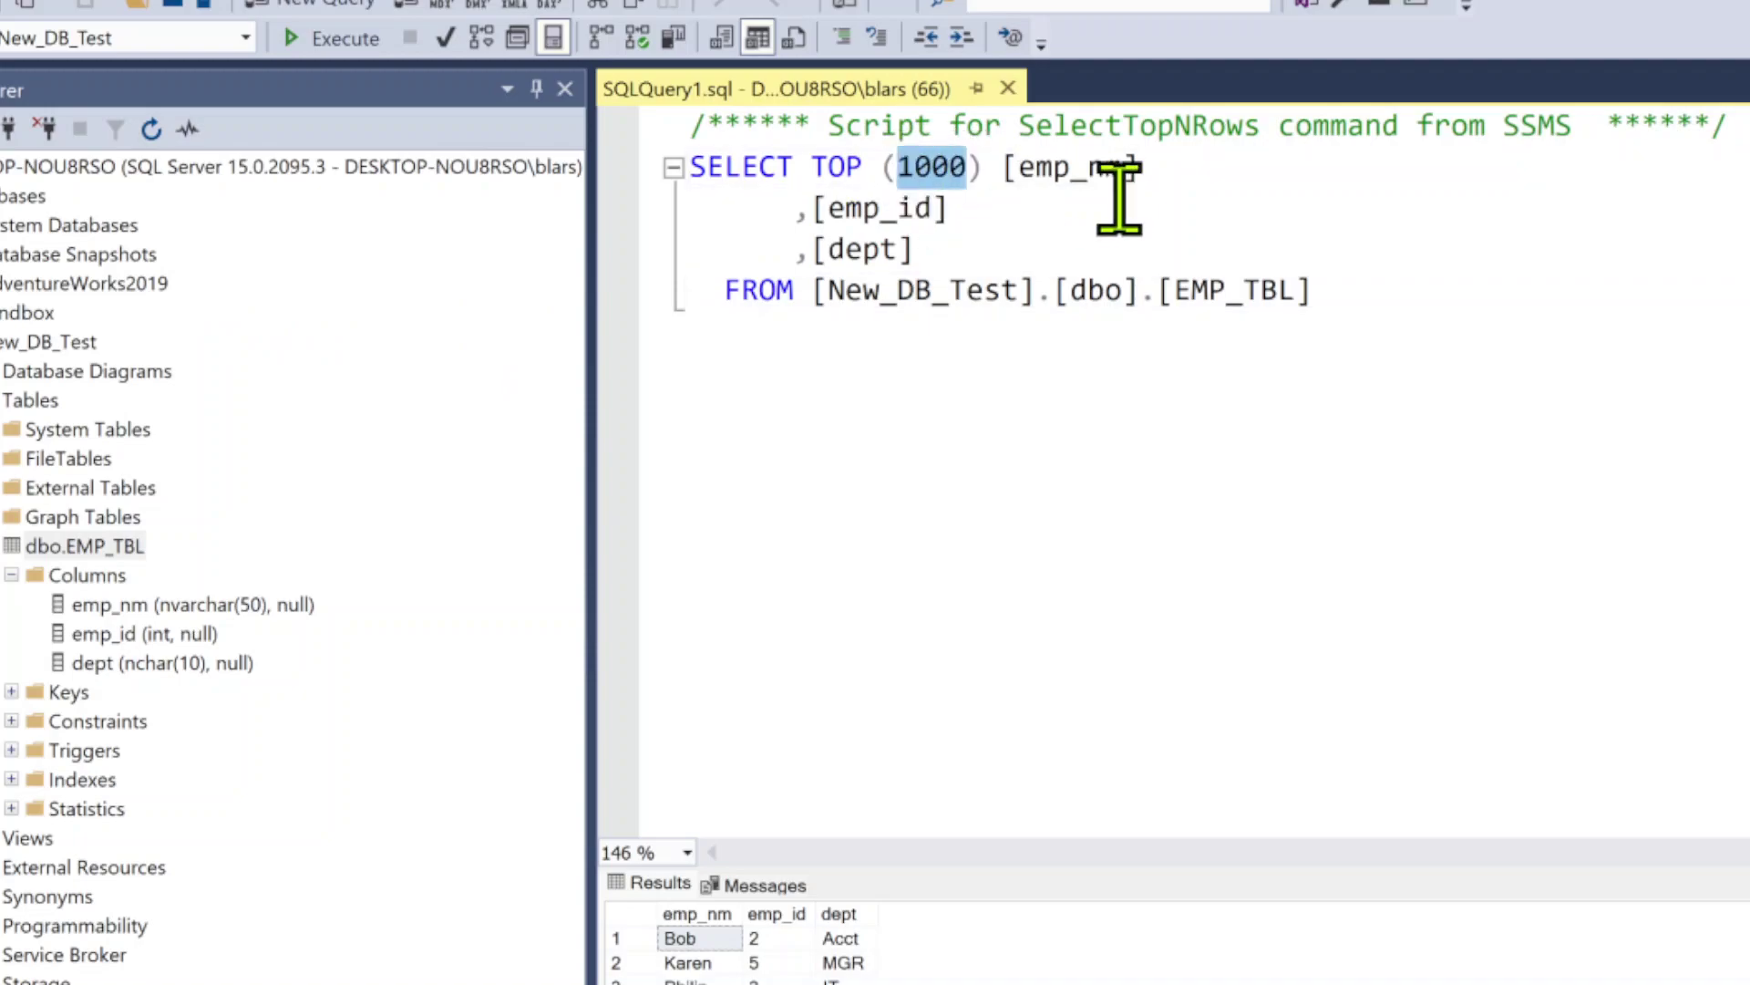
text(2)
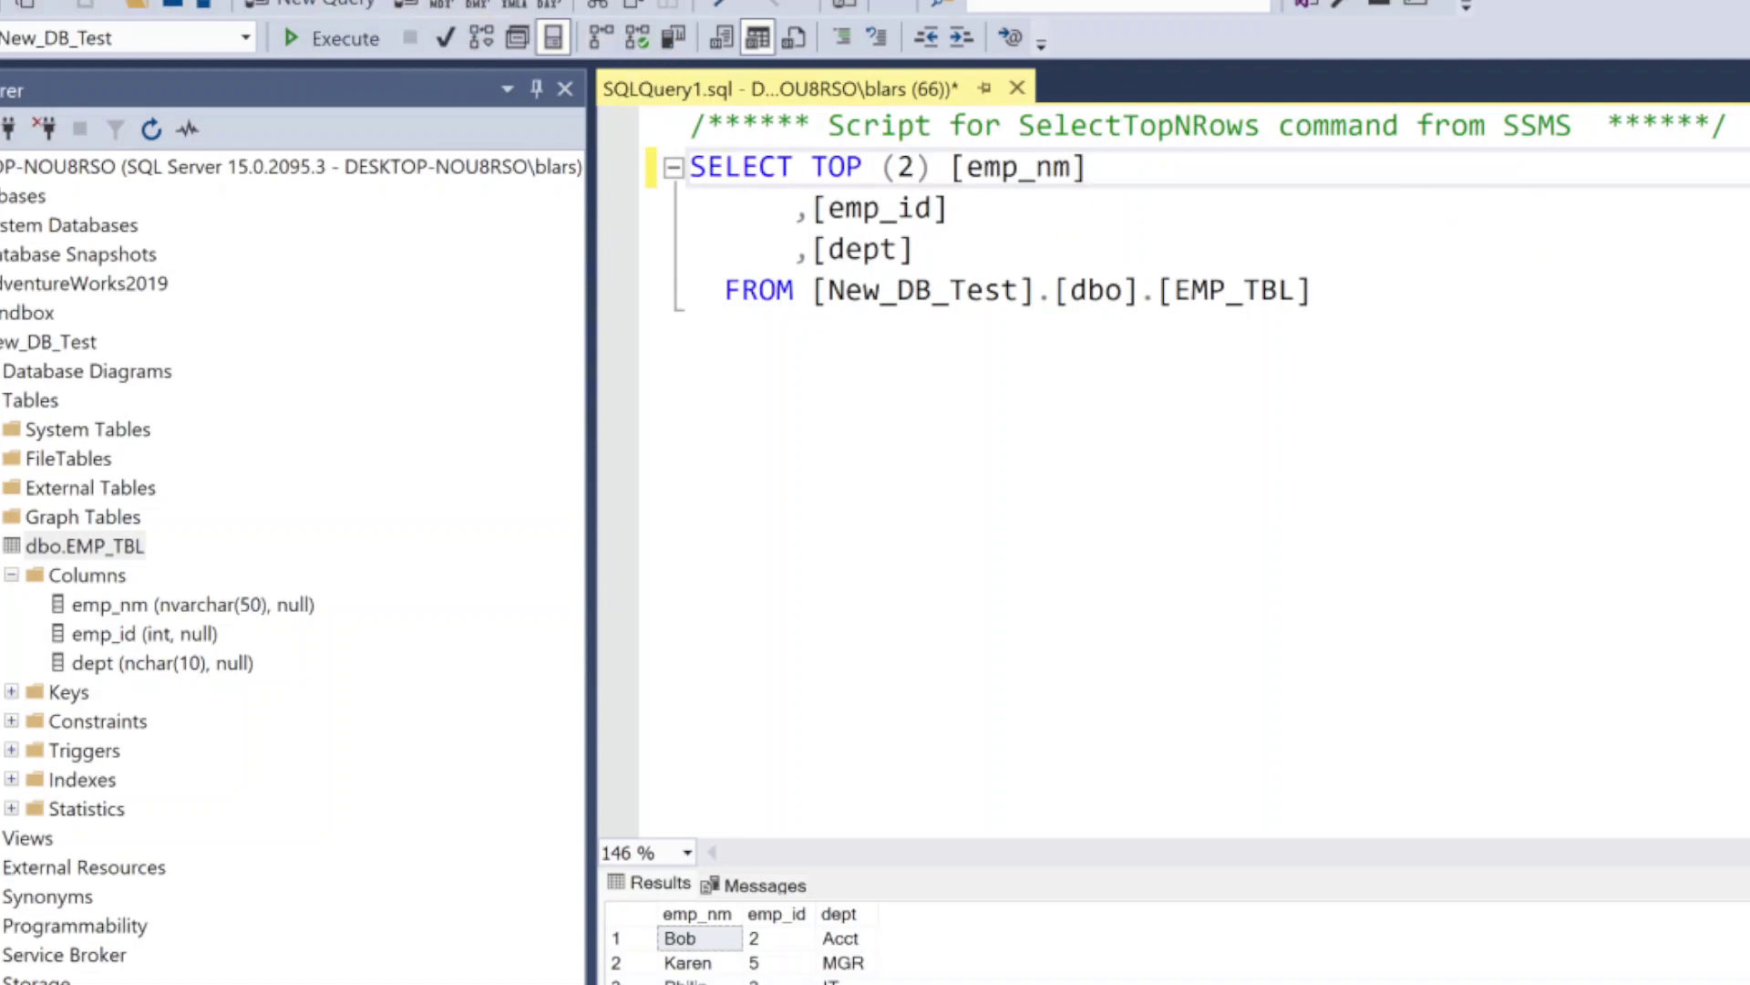
click(345, 38)
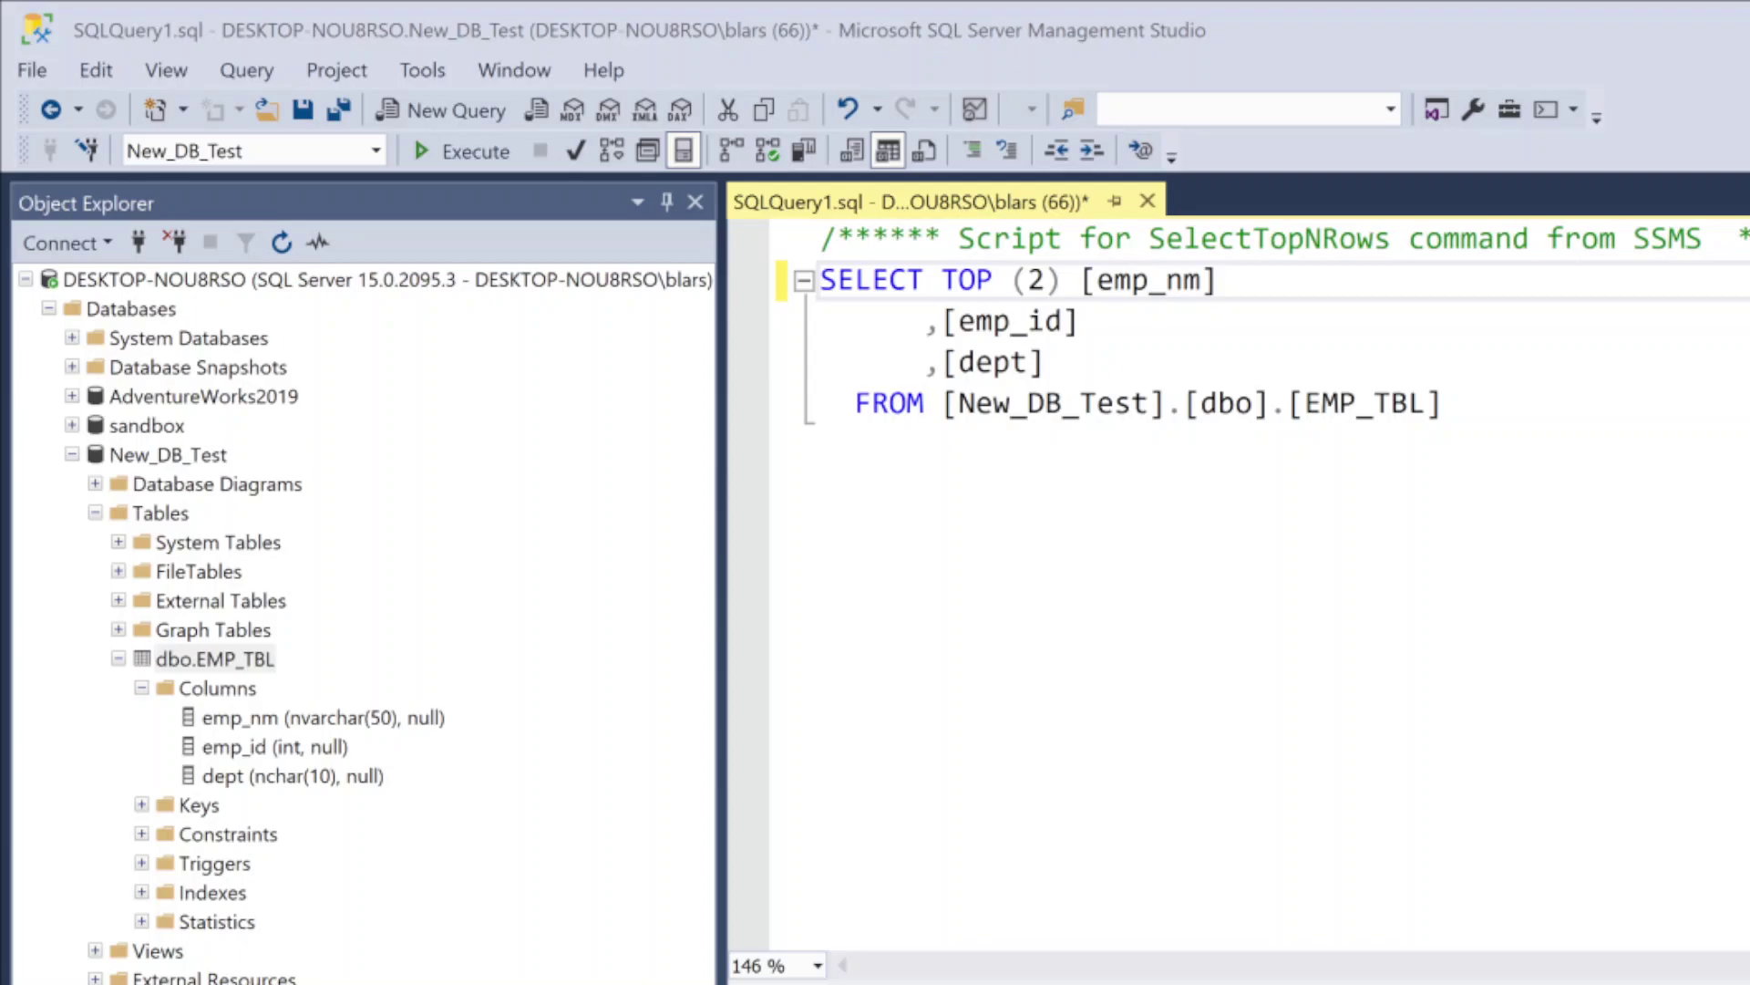
Step: Create a new query containing "use sandbox" and execute it to switch the active database to sandbox
click(446, 114)
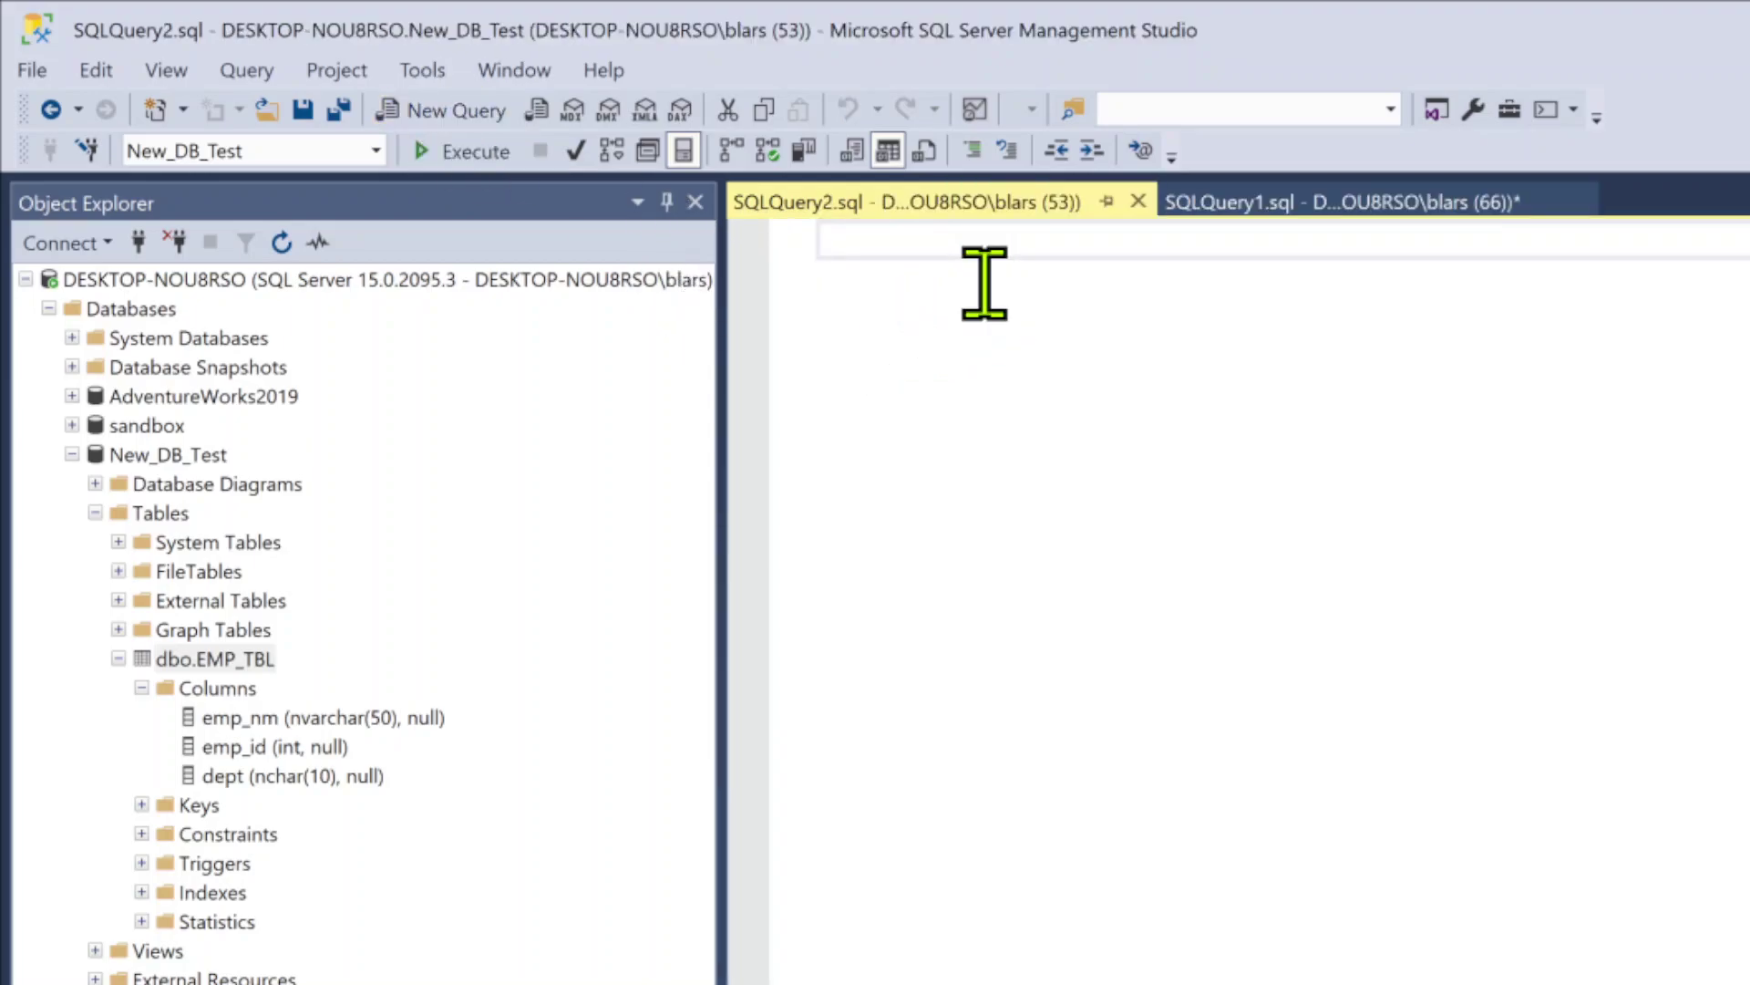
text(use )
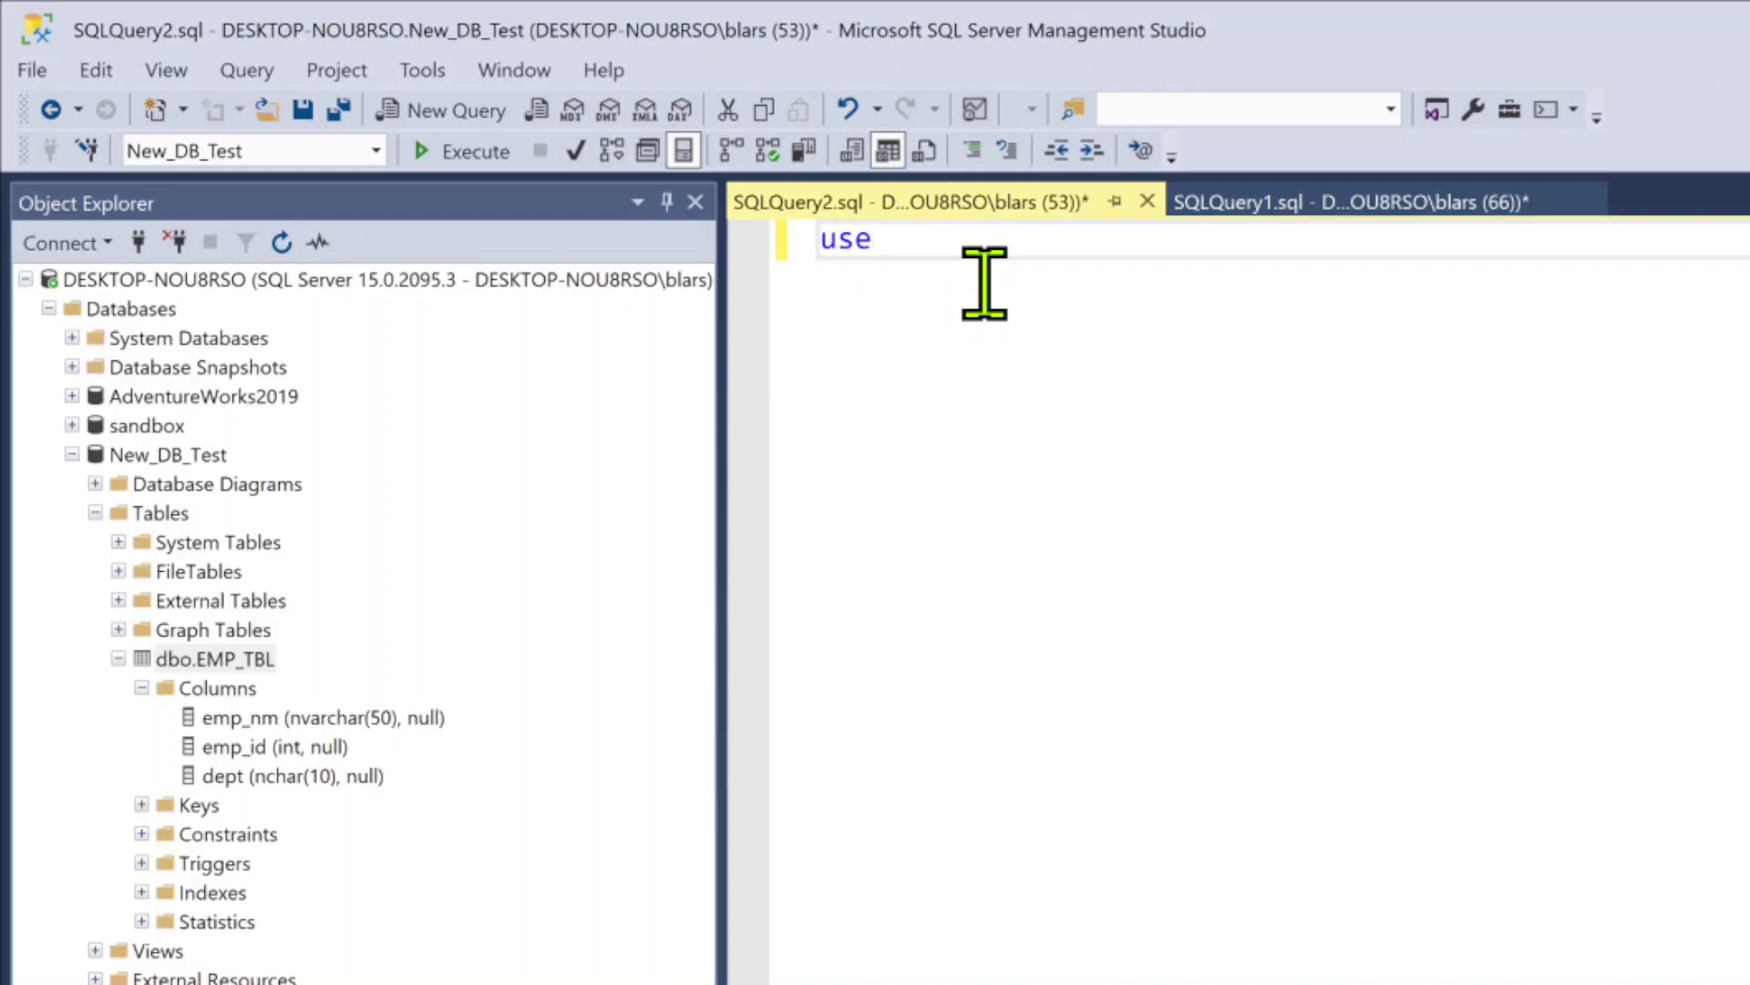
text(sand)
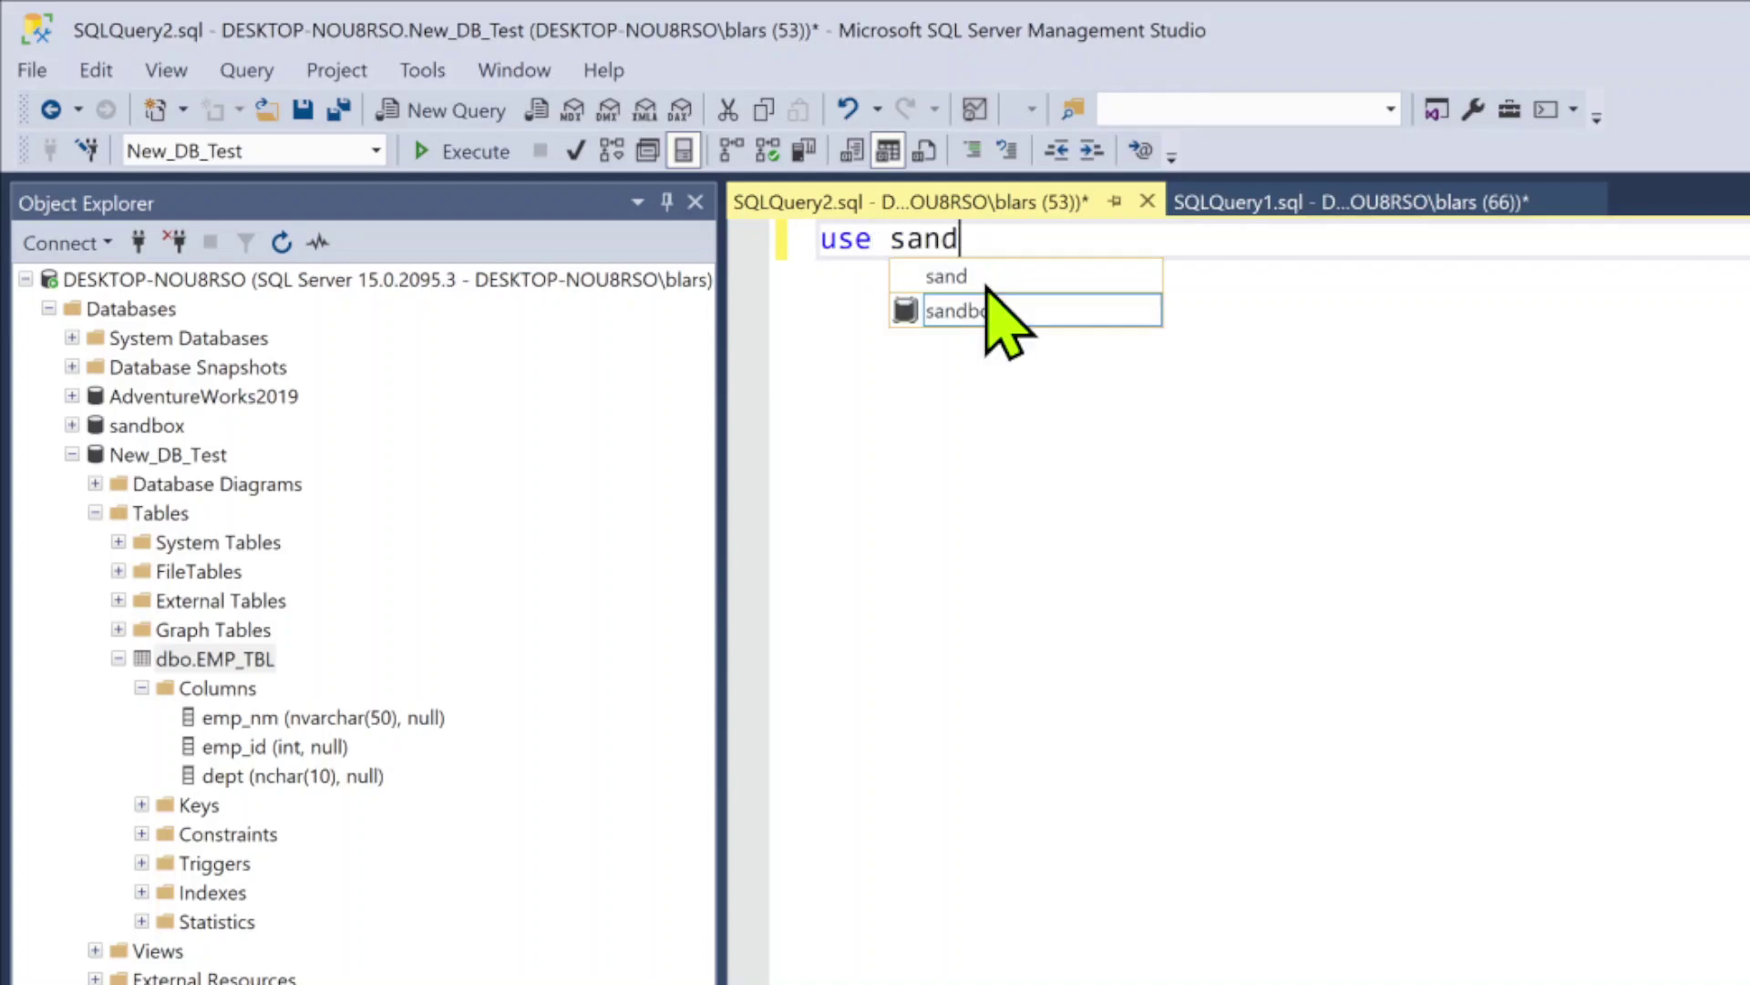
text(box)
click(985, 308)
double_click(985, 308)
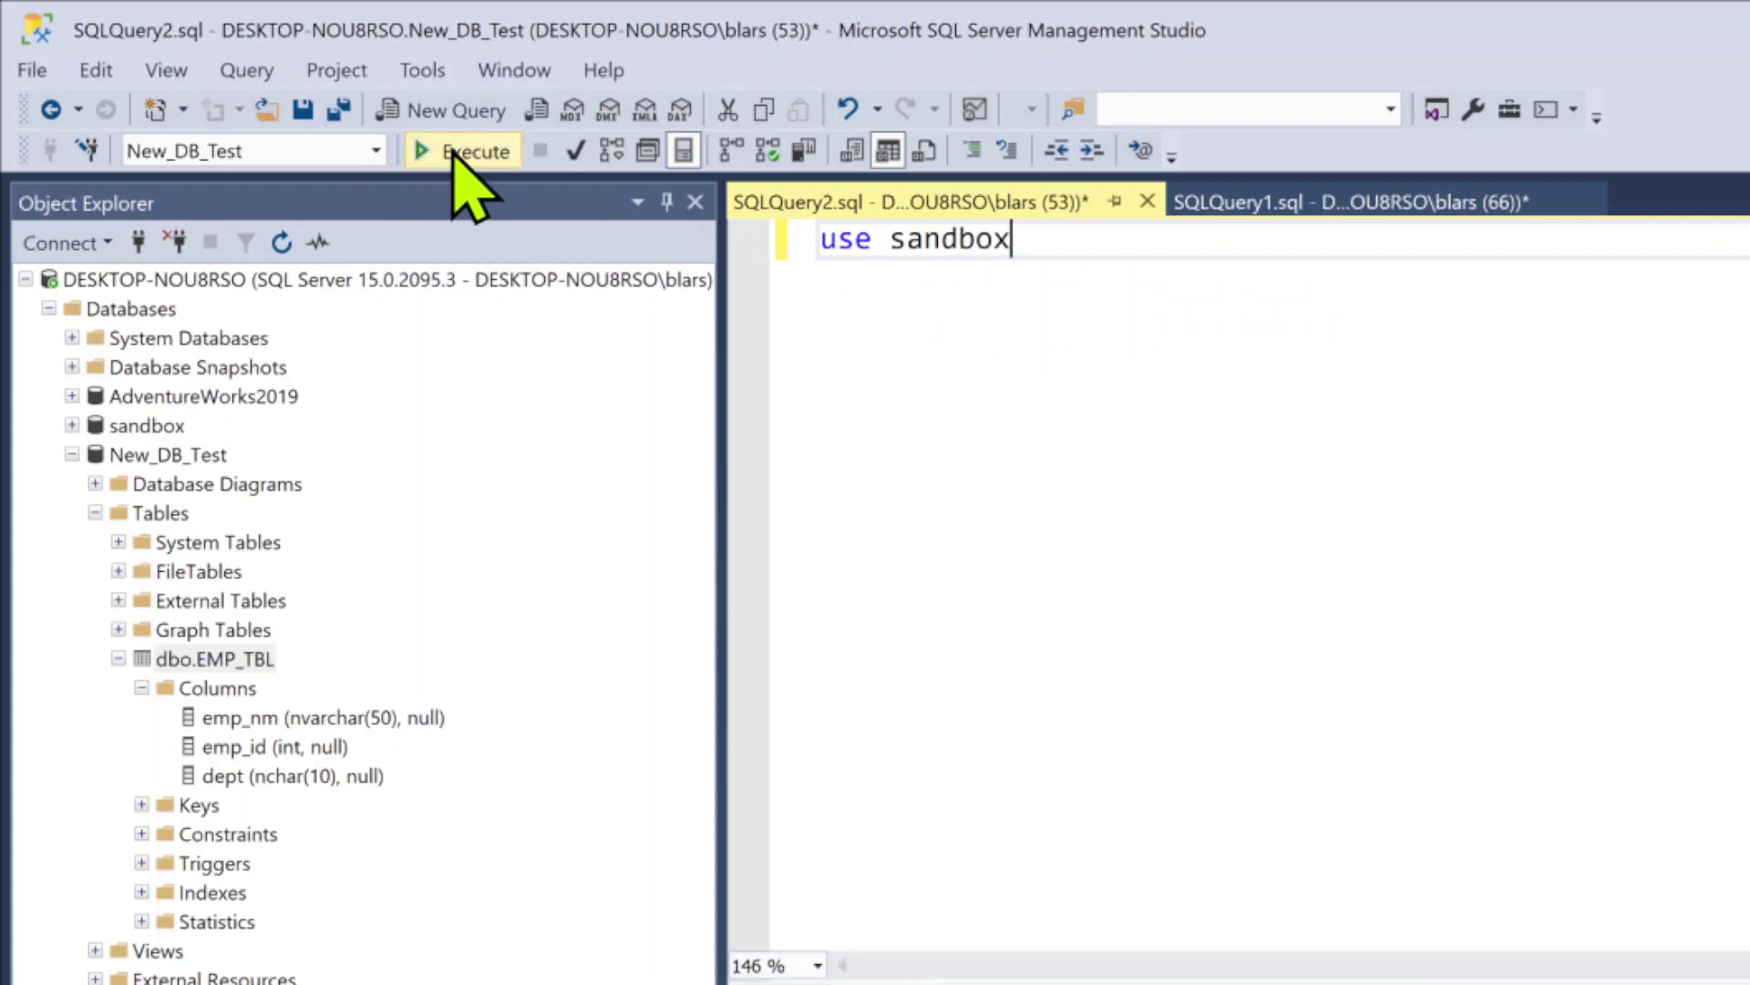
click(454, 150)
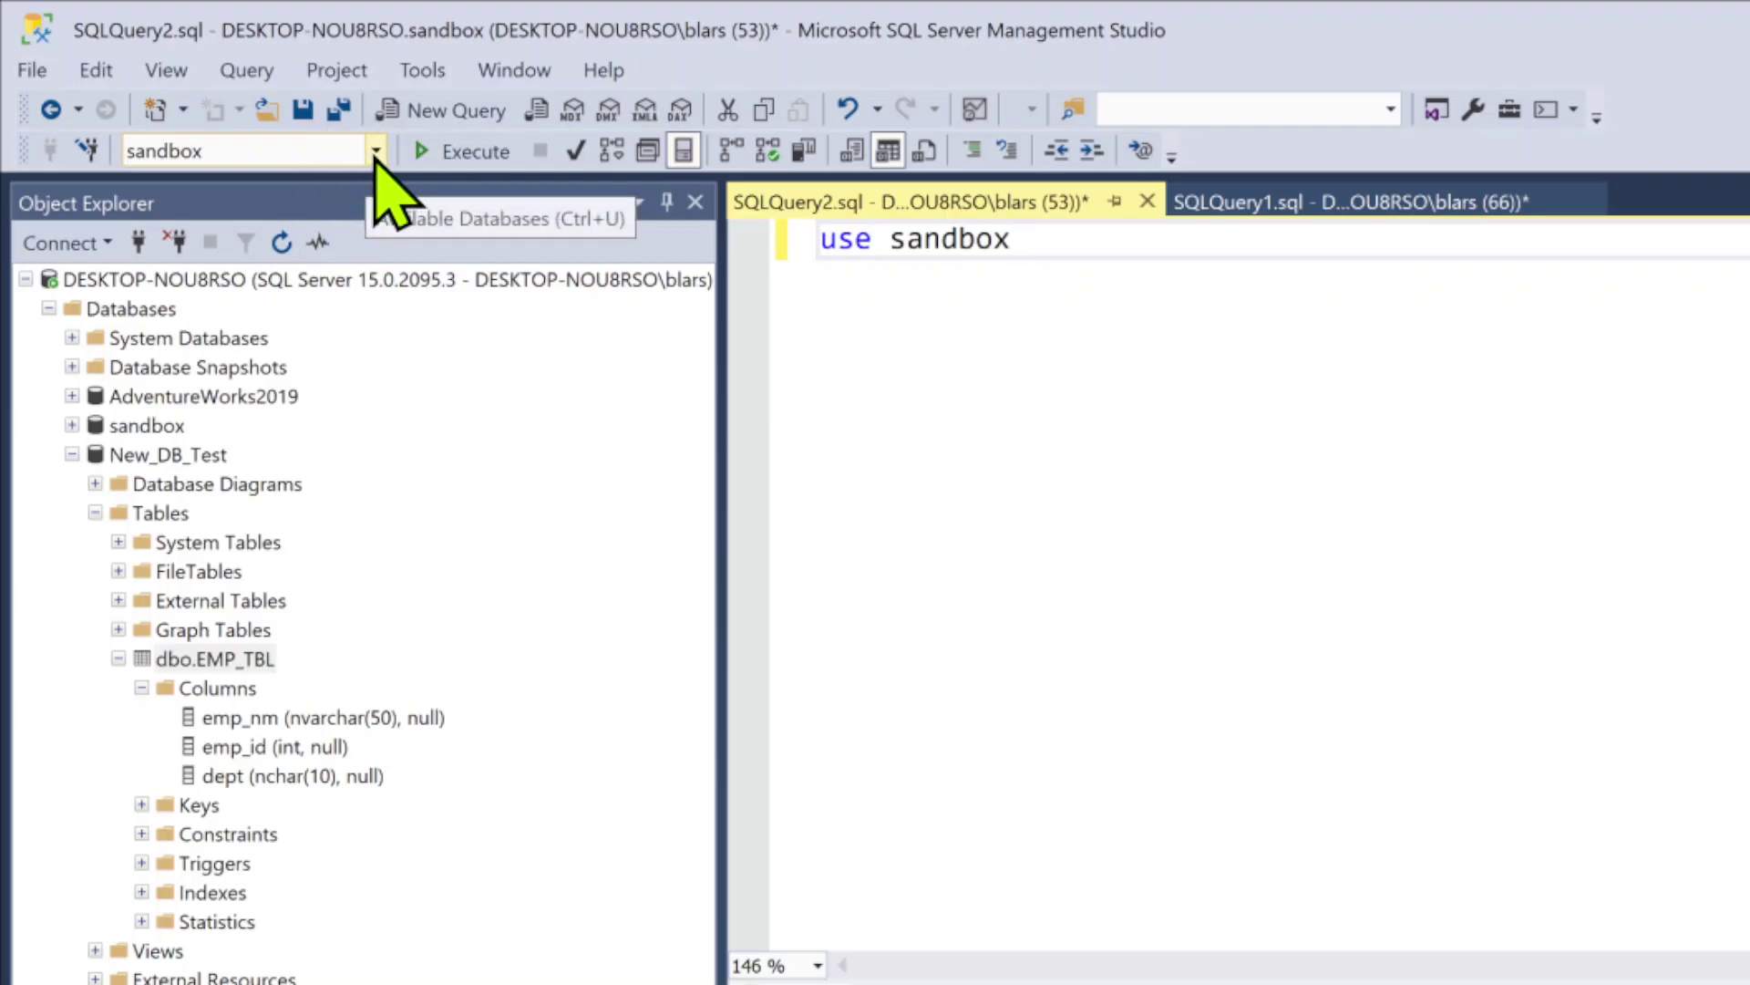
Step: Below the use statement, write the two-line query "select * from emp_tbl", leaving blank lines between the statements
key(Return)
key(Return)
text(select)
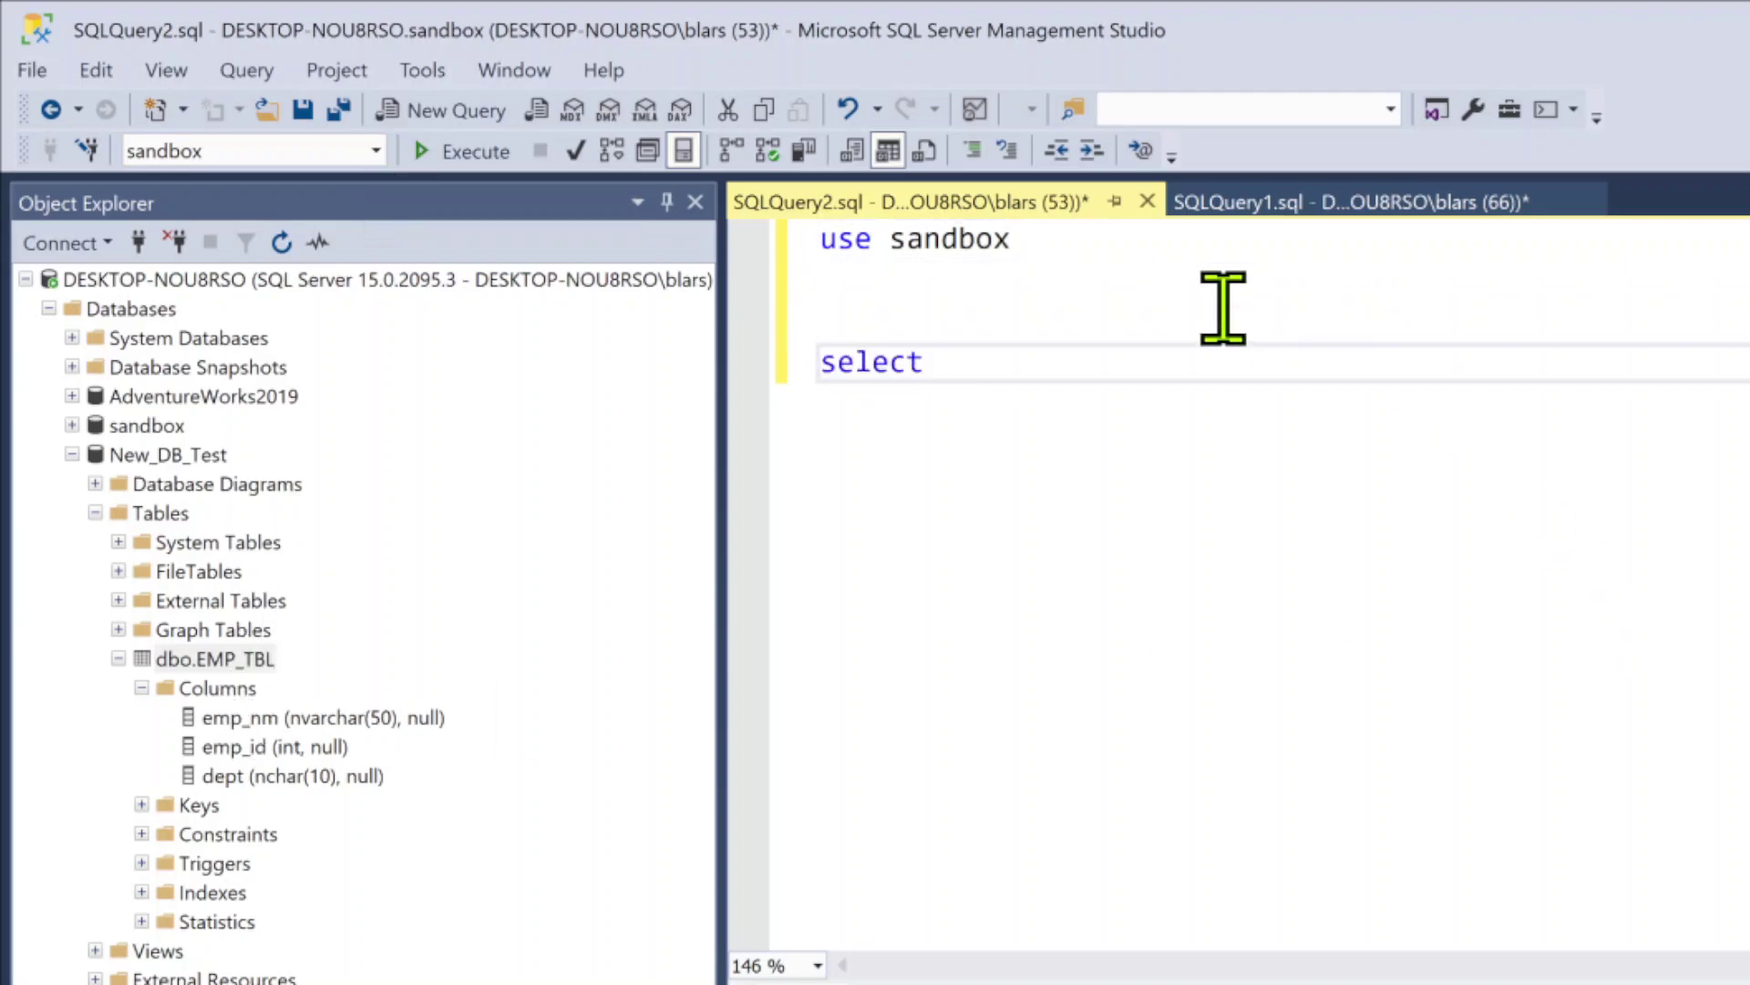
text( *)
key(Return)
text(from)
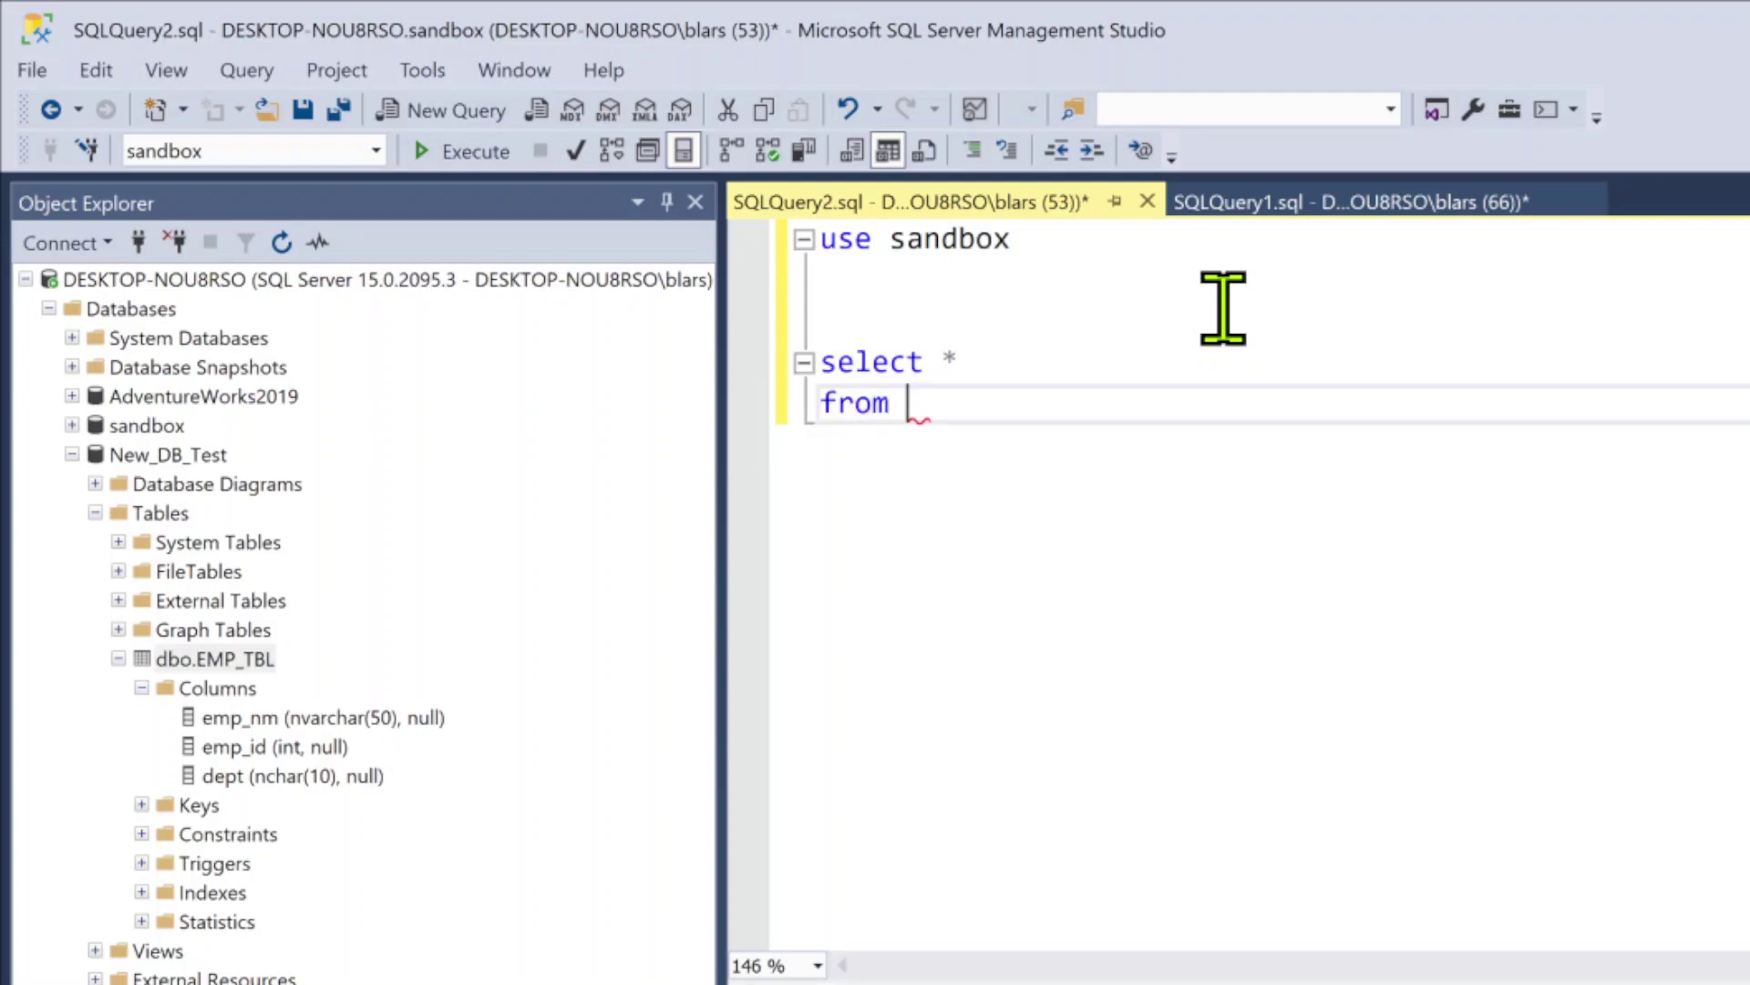
text( emp_t)
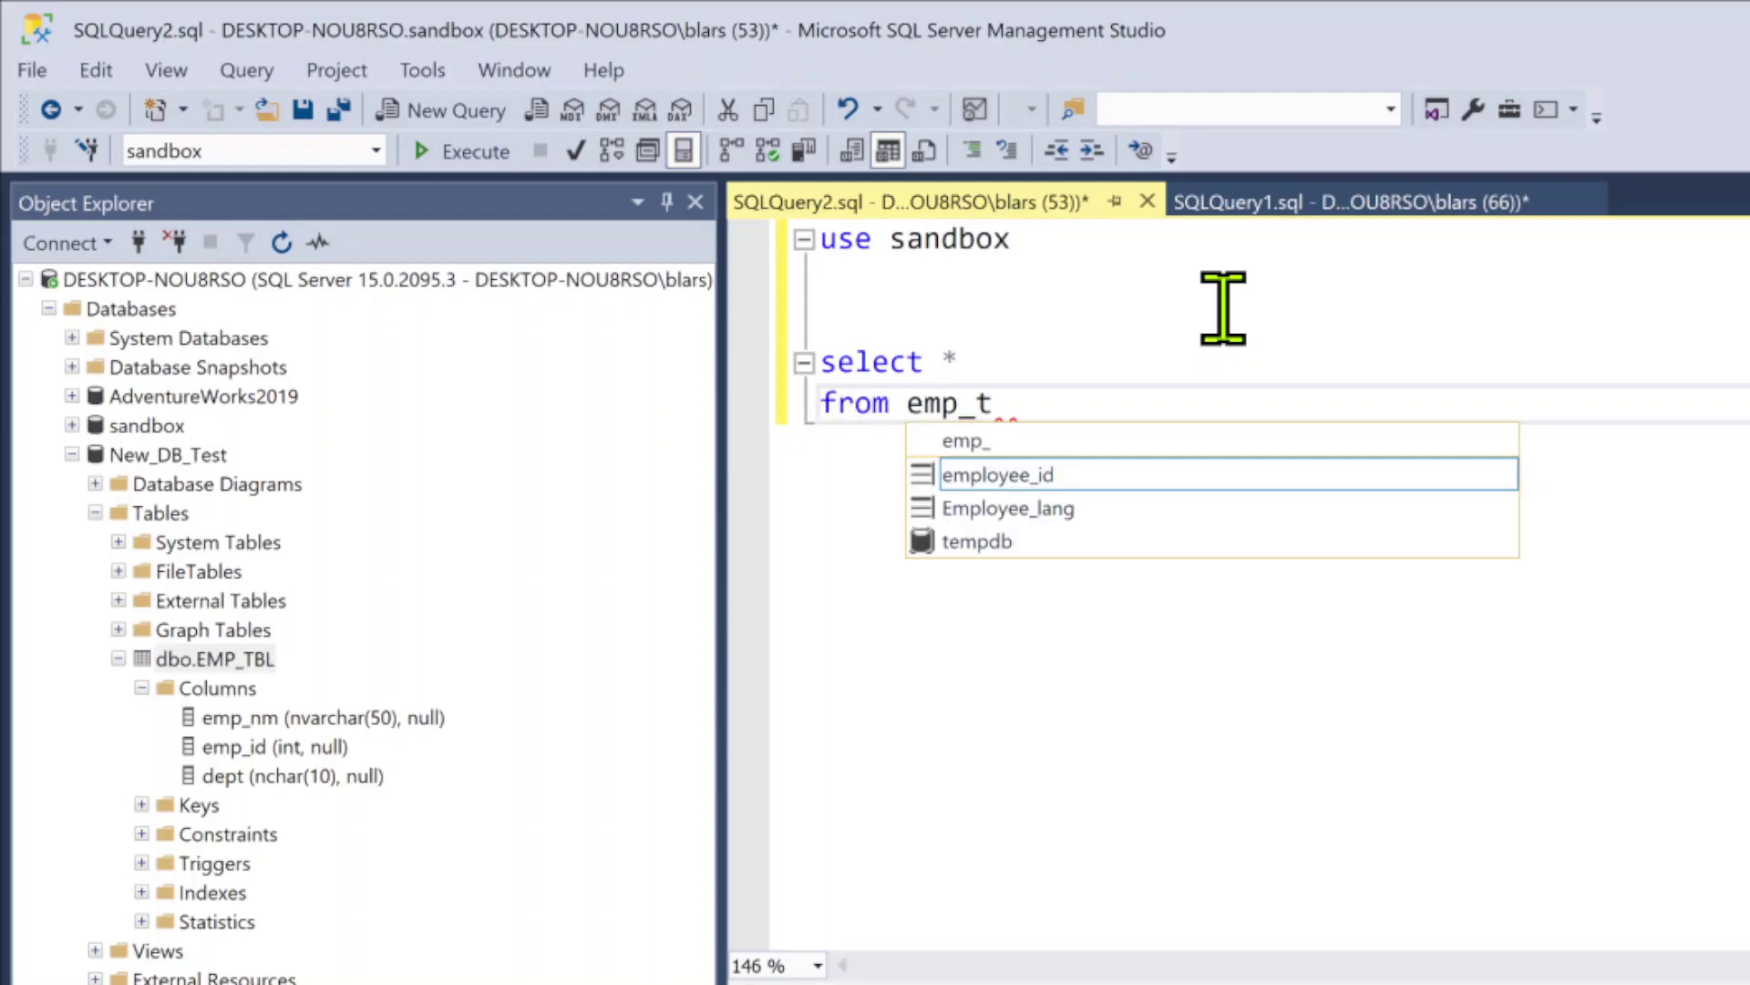
text(bl)
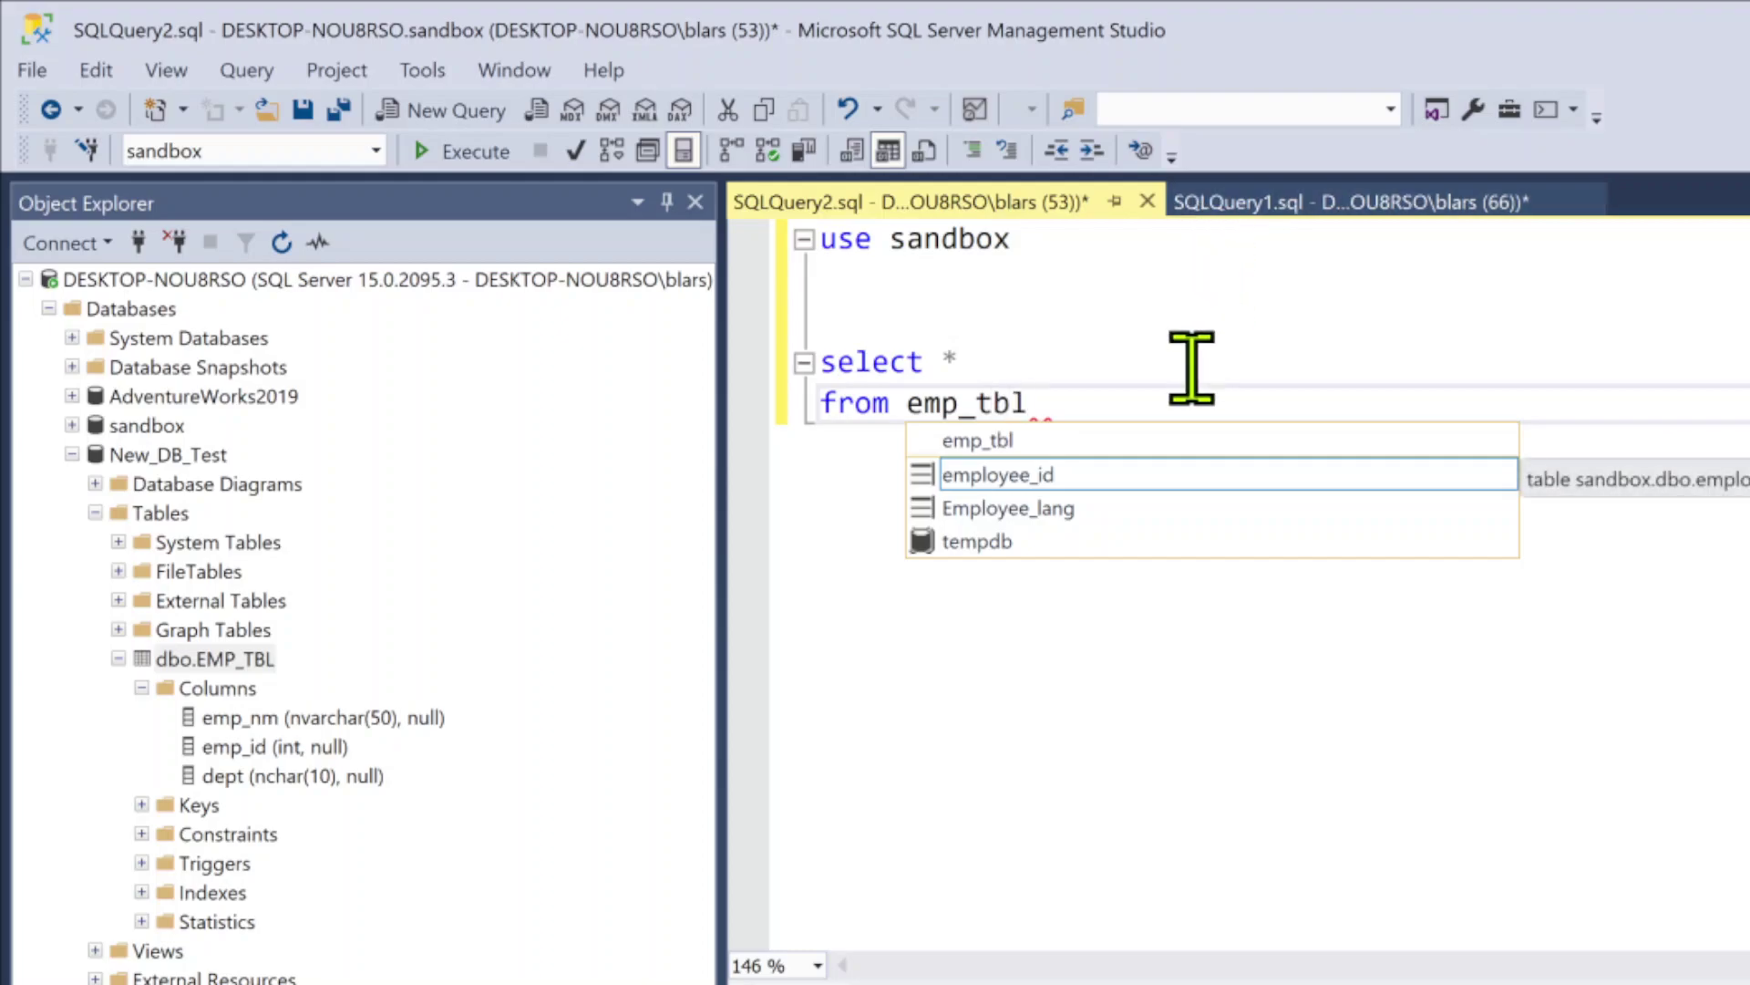
click(1161, 402)
drag(1161, 402, 907, 402)
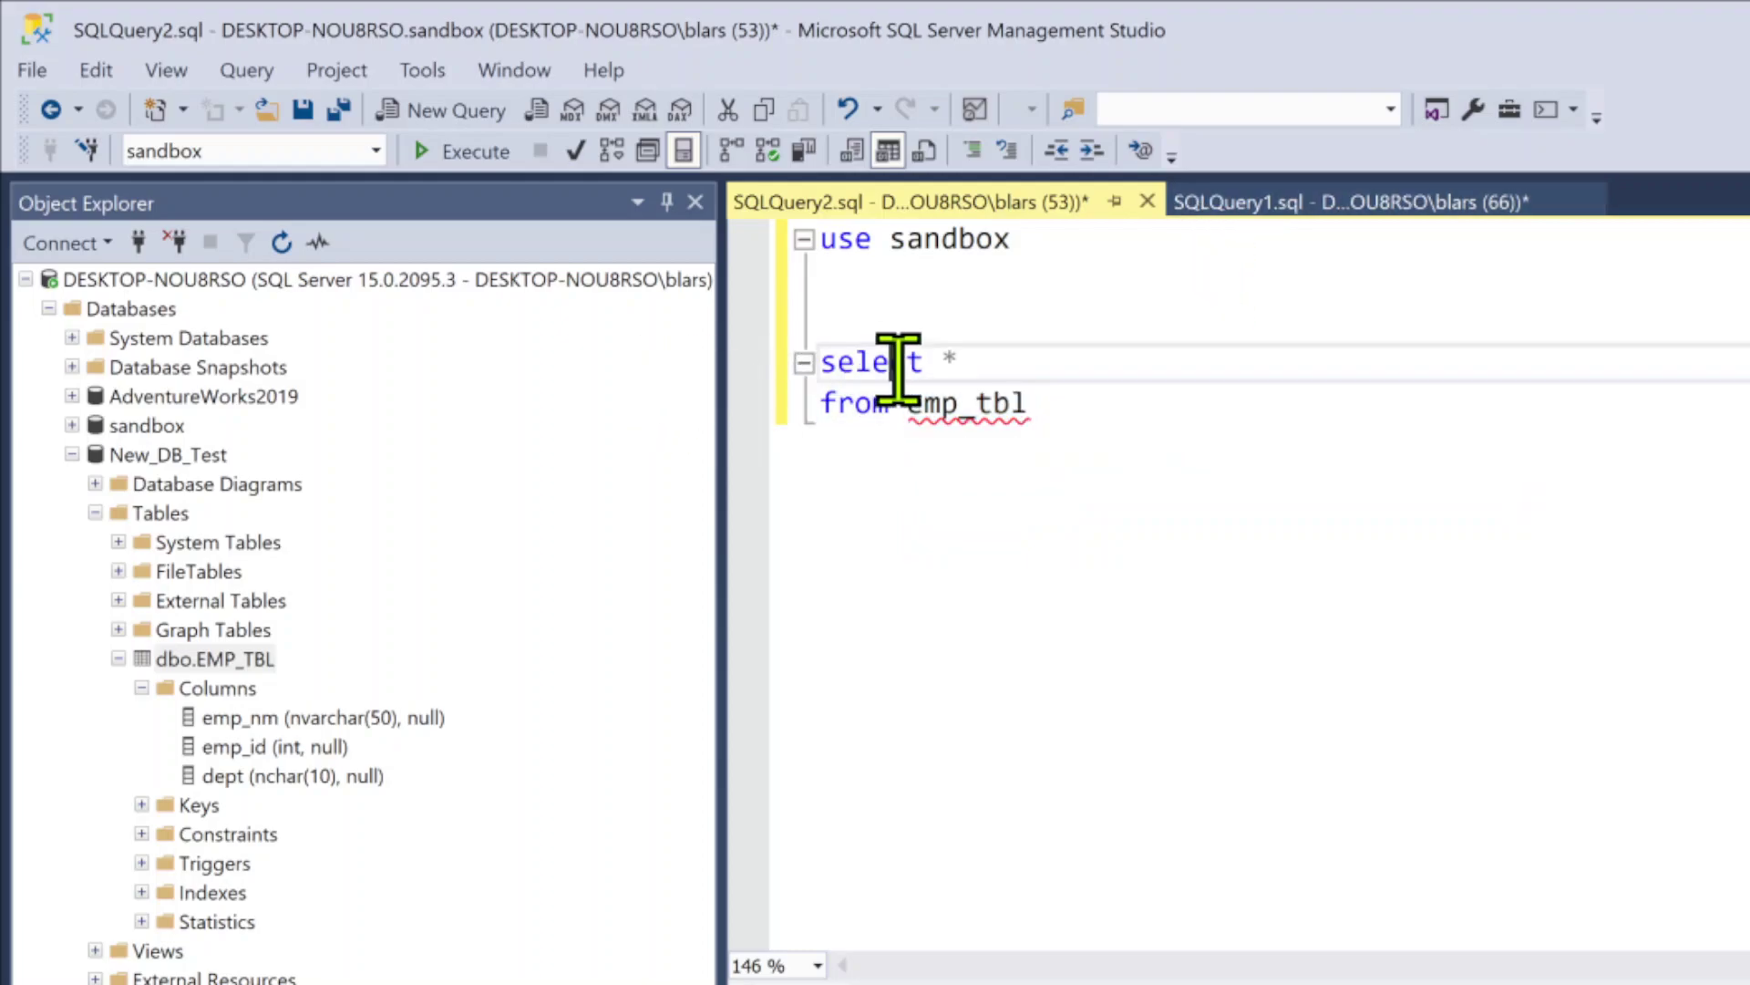
Step: Try to execute only the "select * from emp_tbl" statement against the sandbox database
drag(1048, 406, 814, 364)
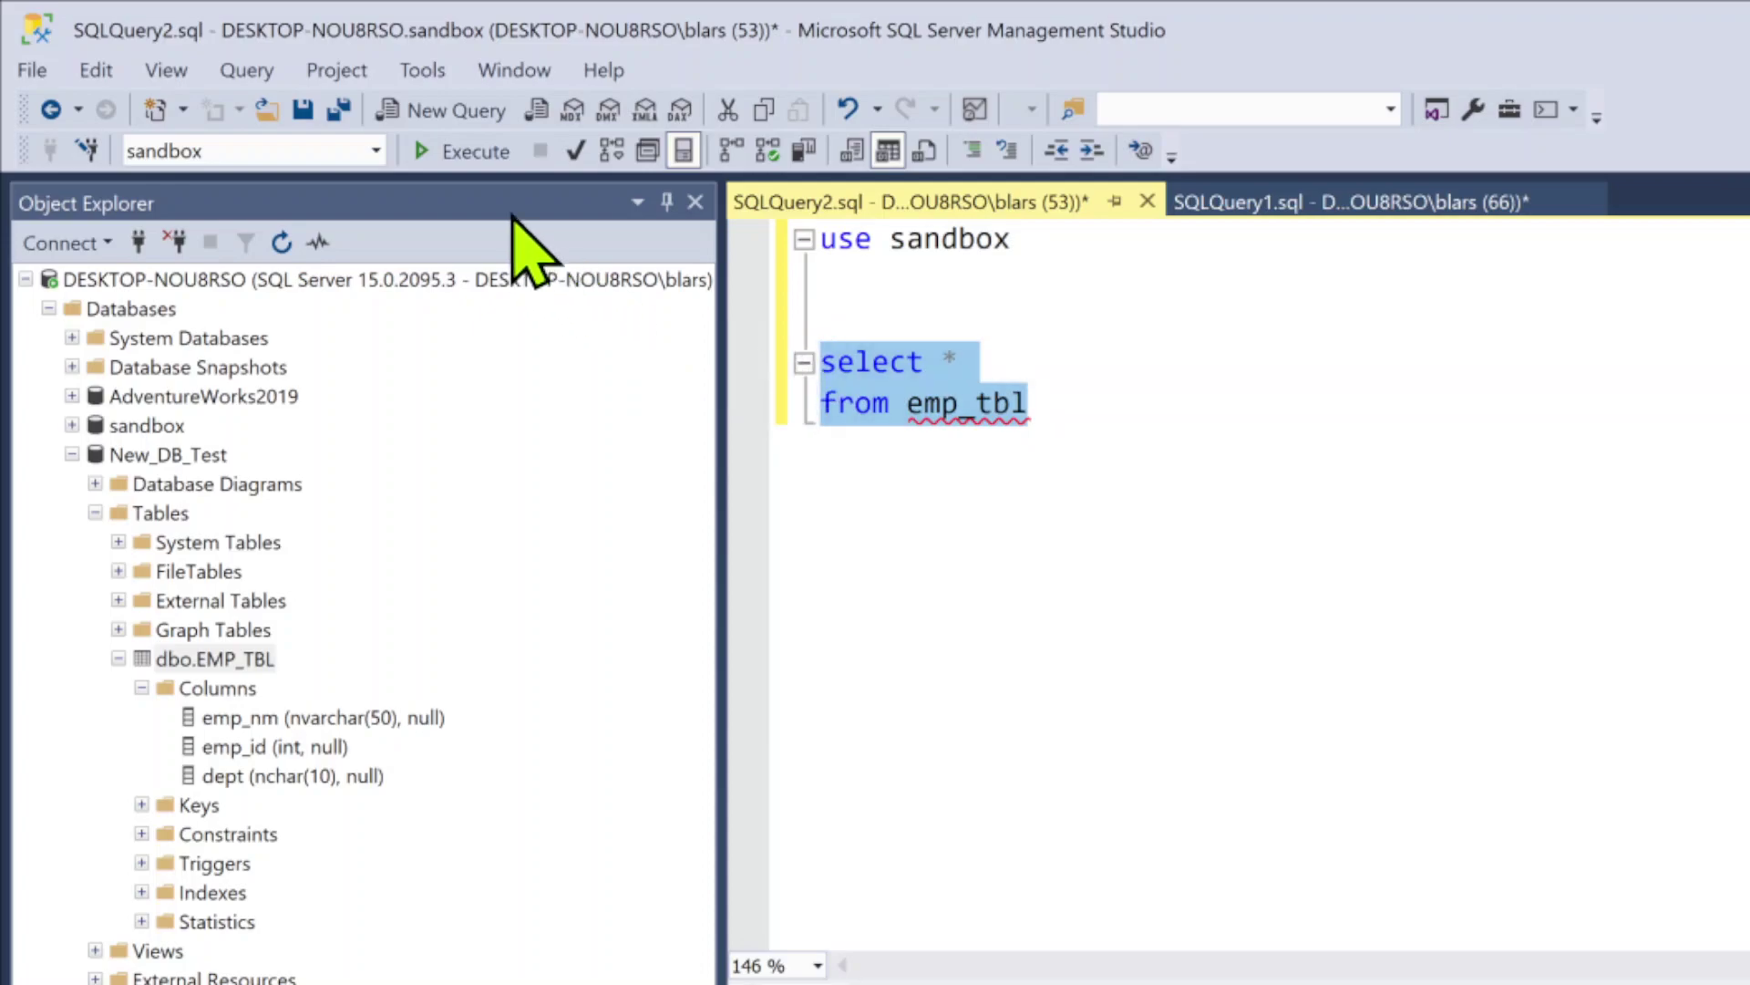
click(469, 153)
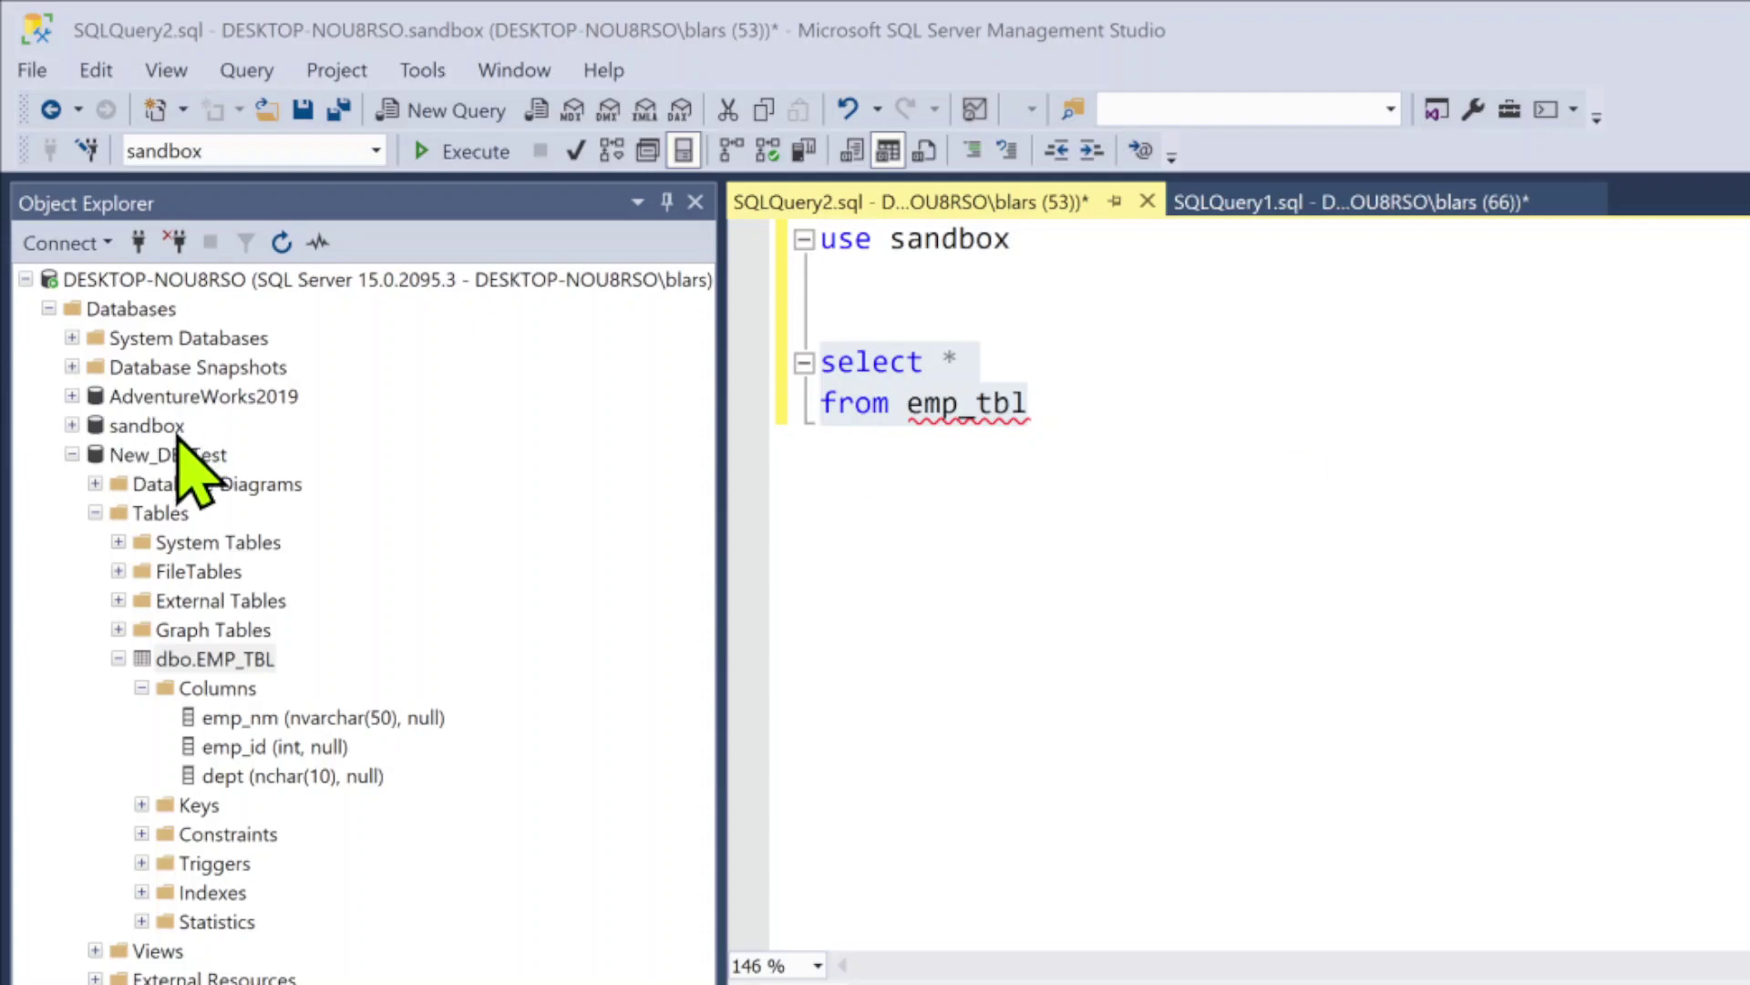
Step: Replace sandbox with [New_DB_Test] in the use statement and switch the query's active database to New_DB_Test
drag(176, 452, 891, 237)
key(Delete)
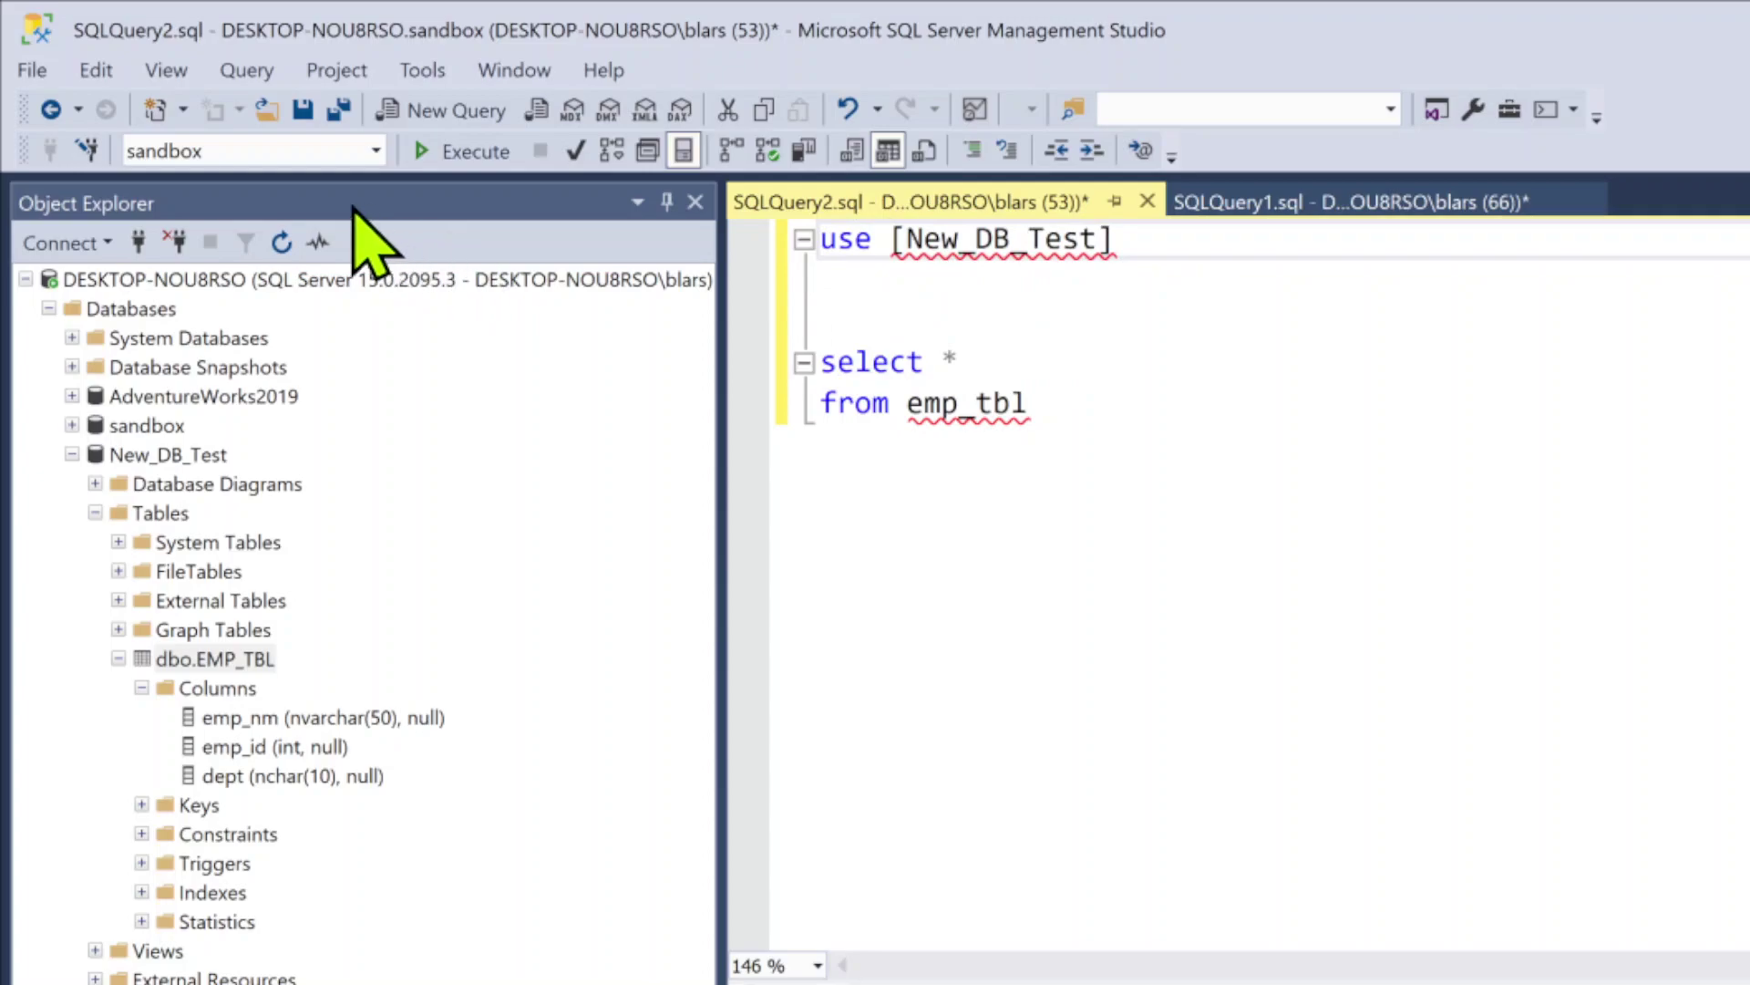
click(369, 157)
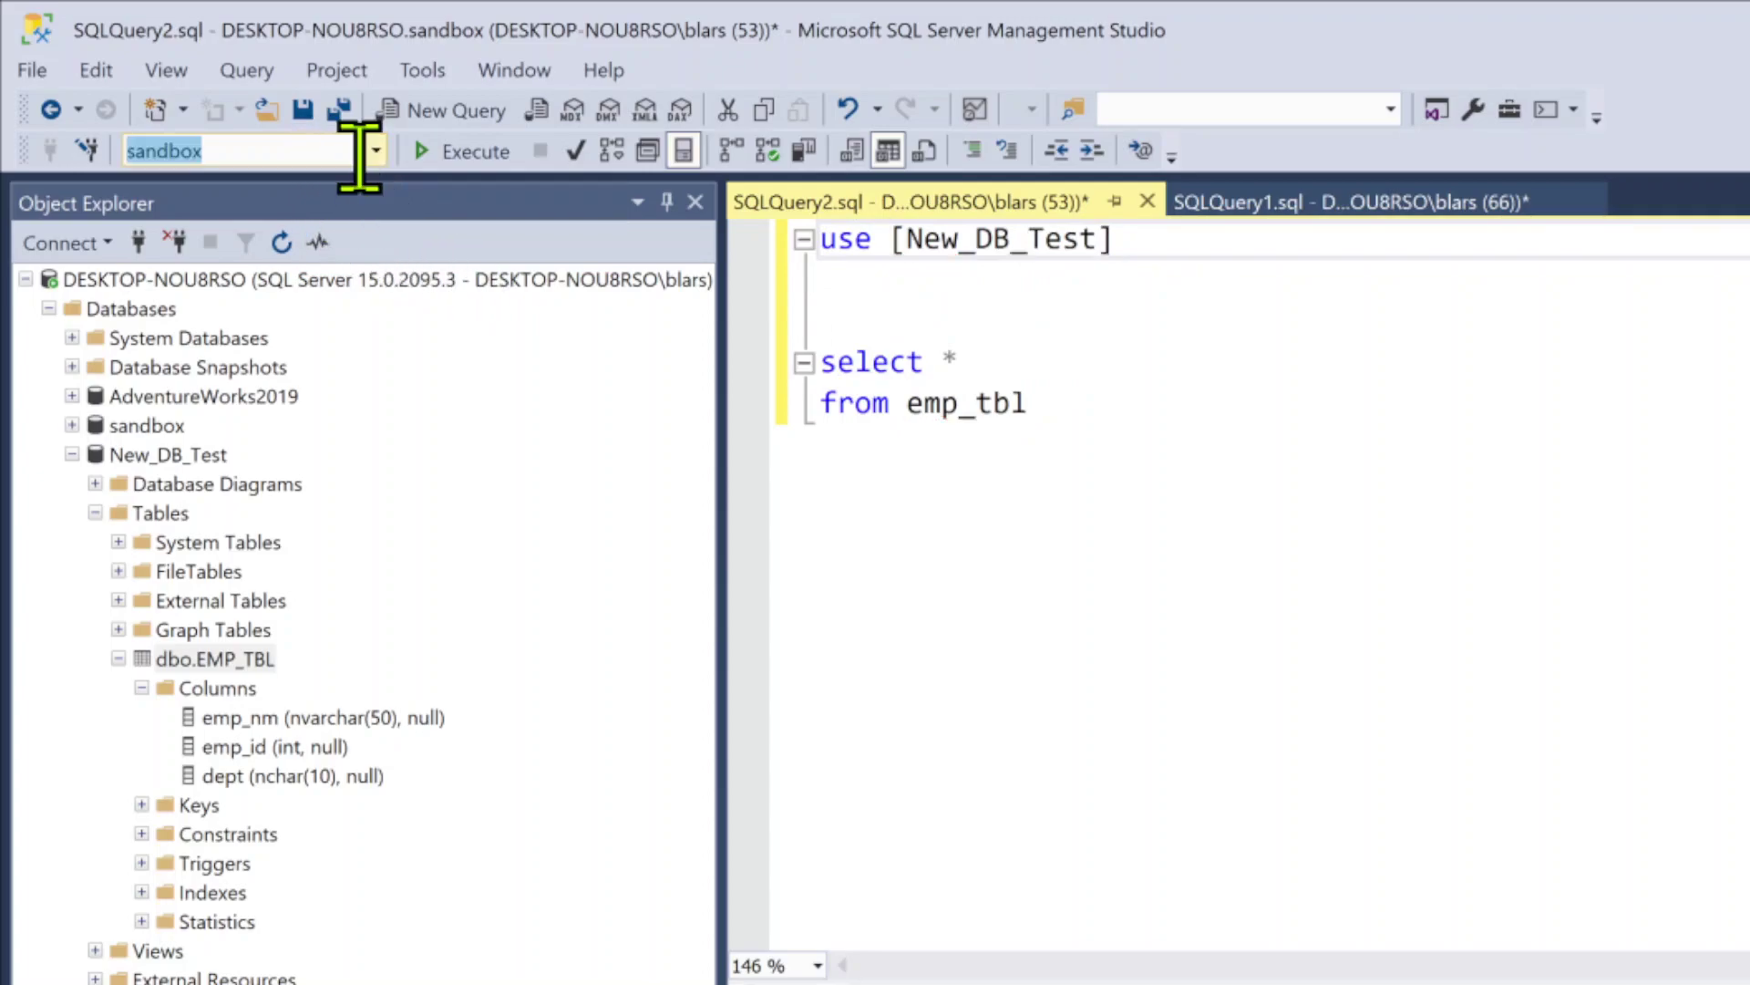
click(375, 151)
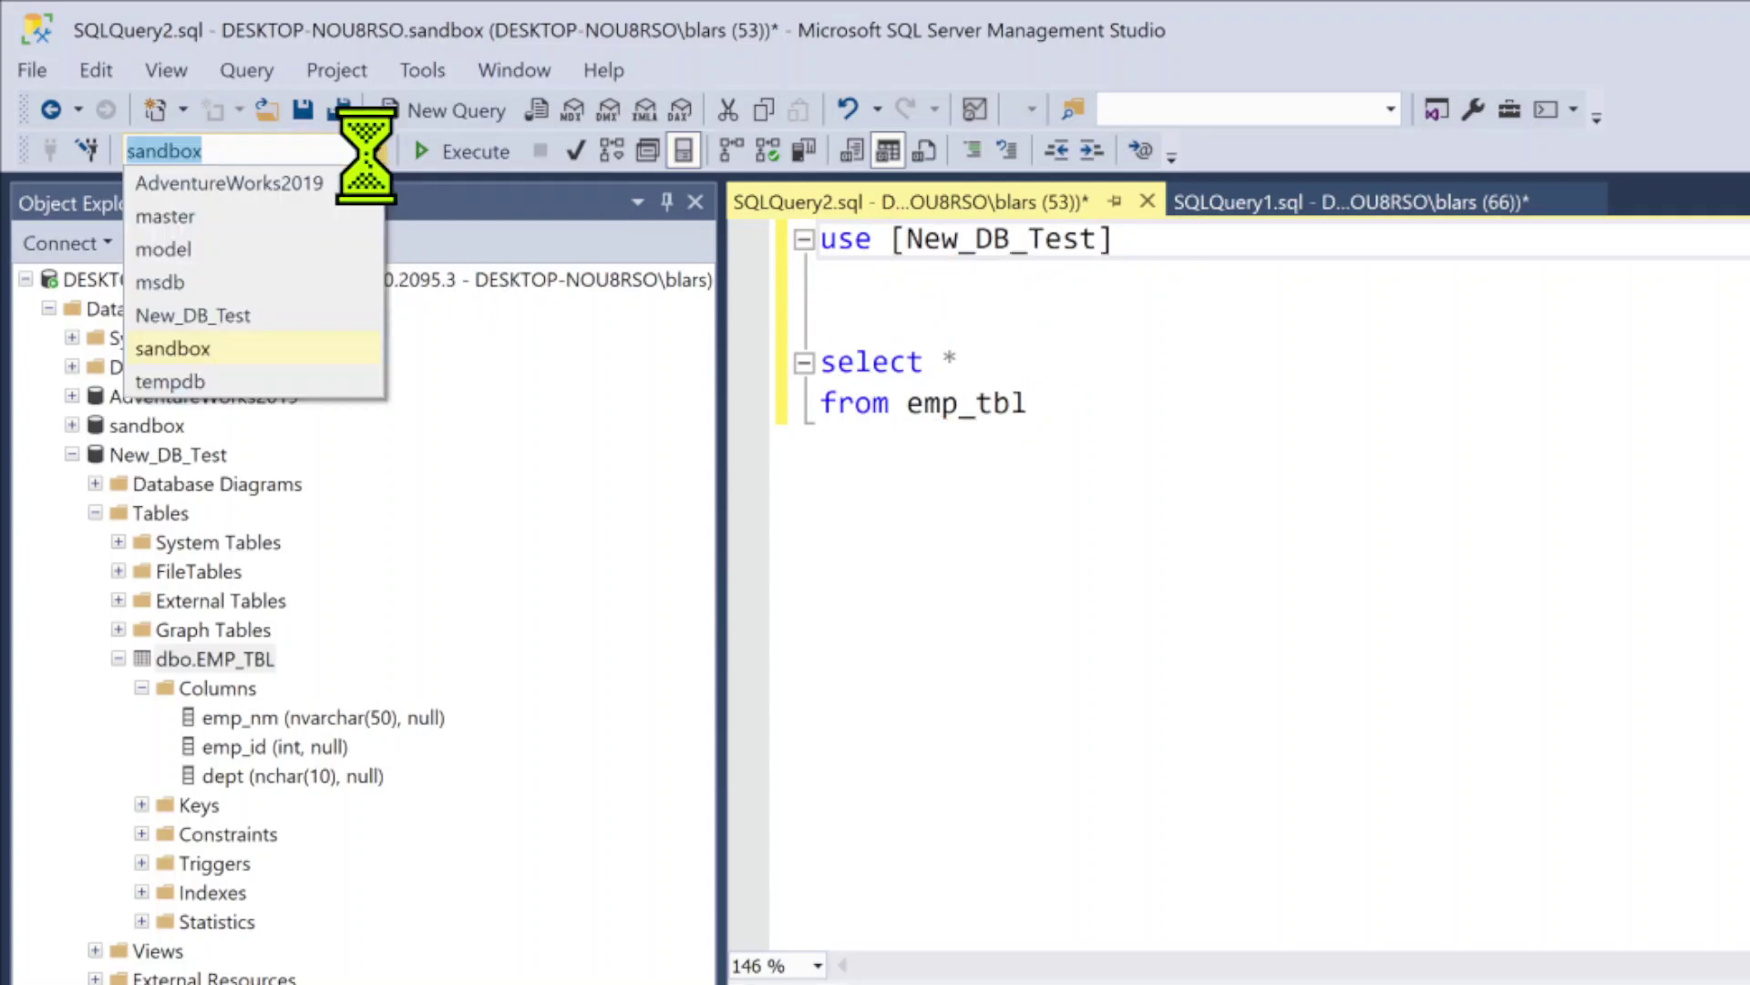
click(215, 321)
Step: Execute only the "select * from emp_tbl" statement against the New_DB_Test database
drag(1039, 406, 703, 332)
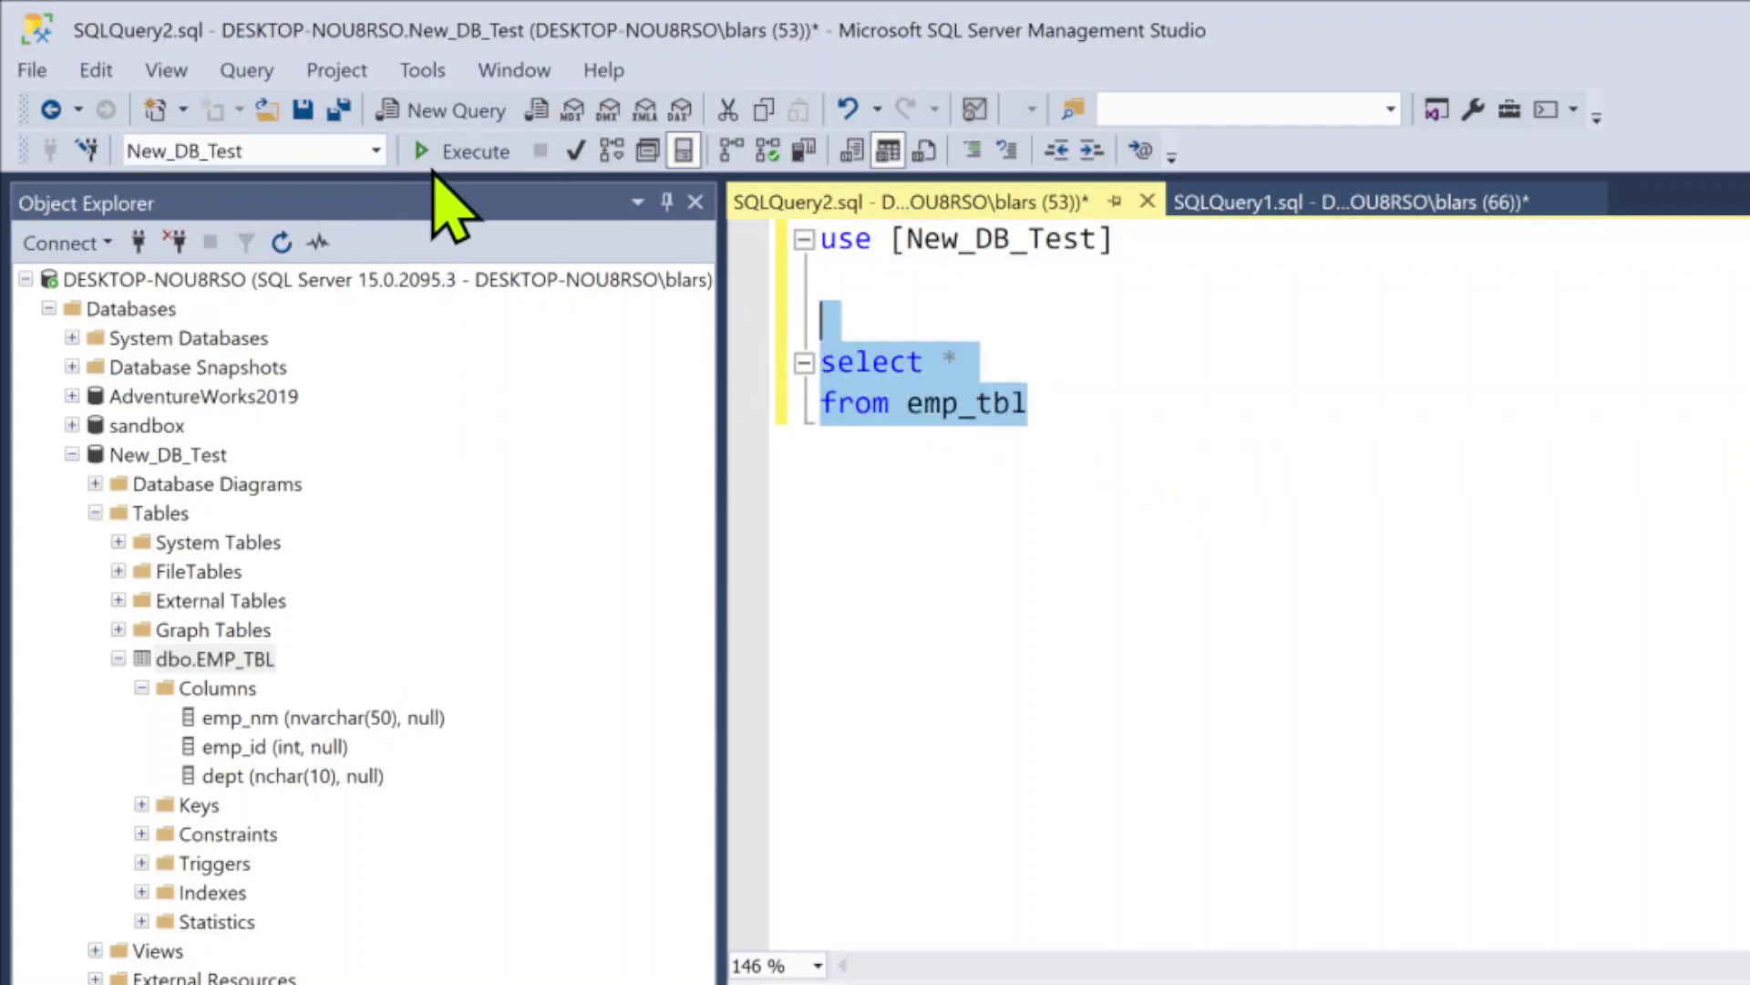
click(460, 152)
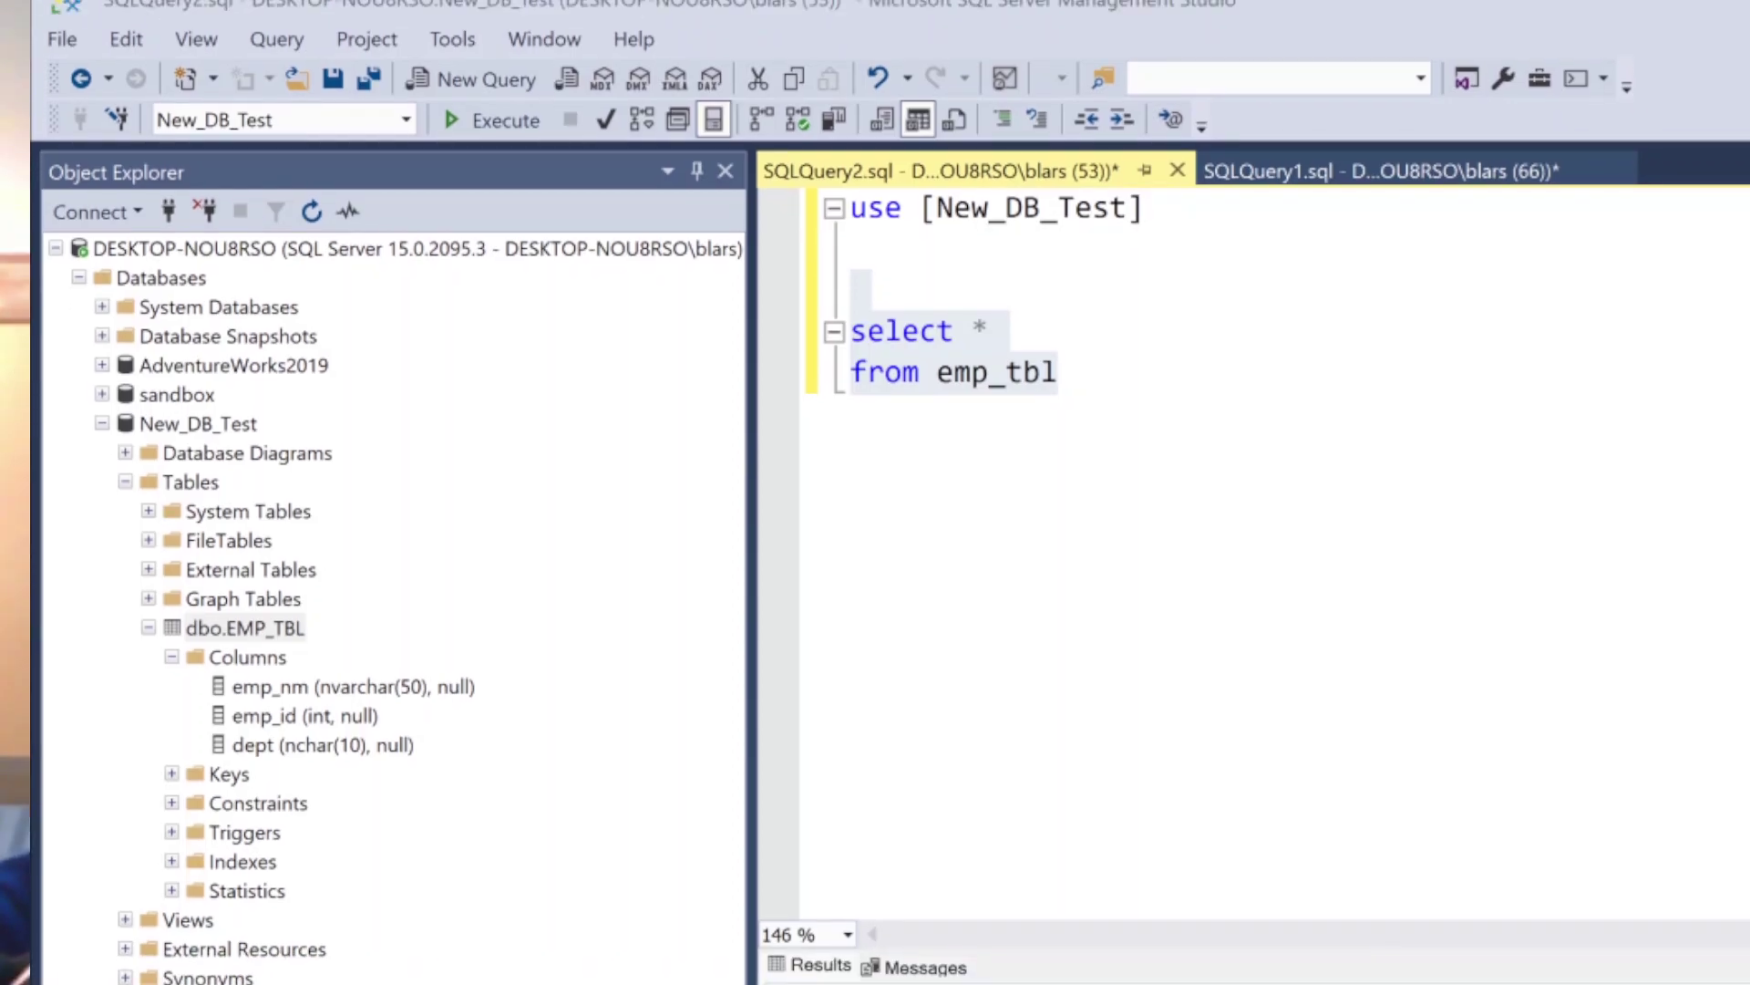
key(F5)
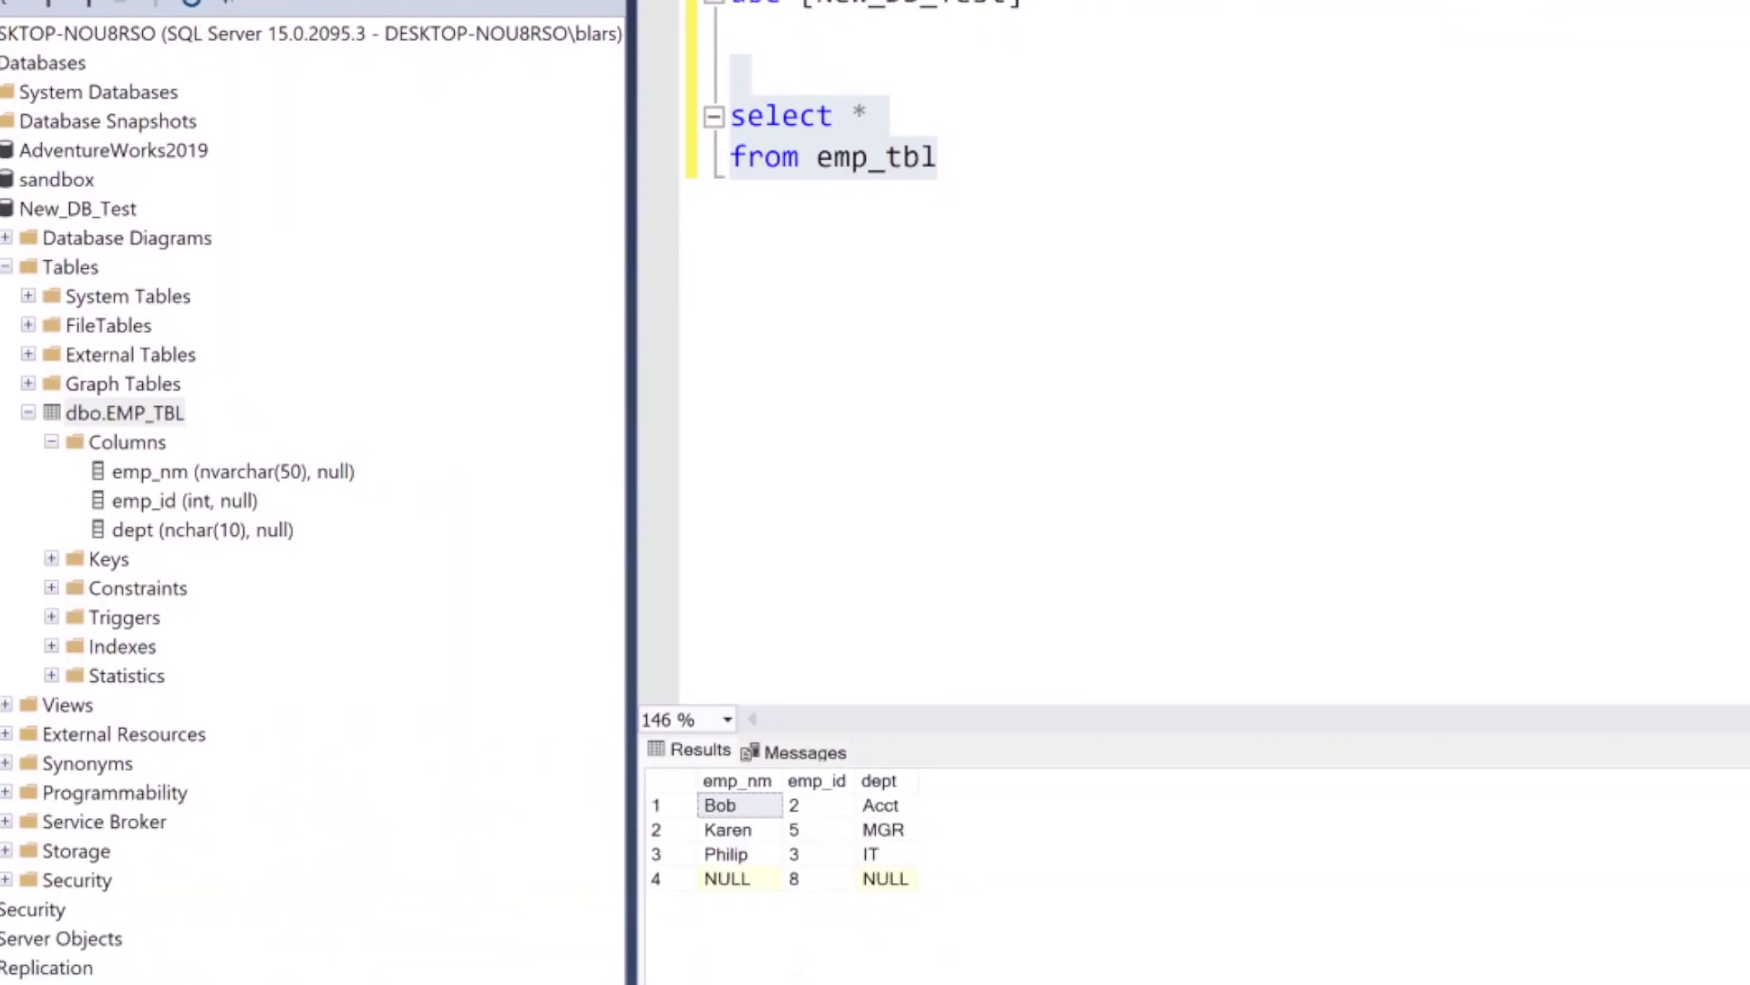